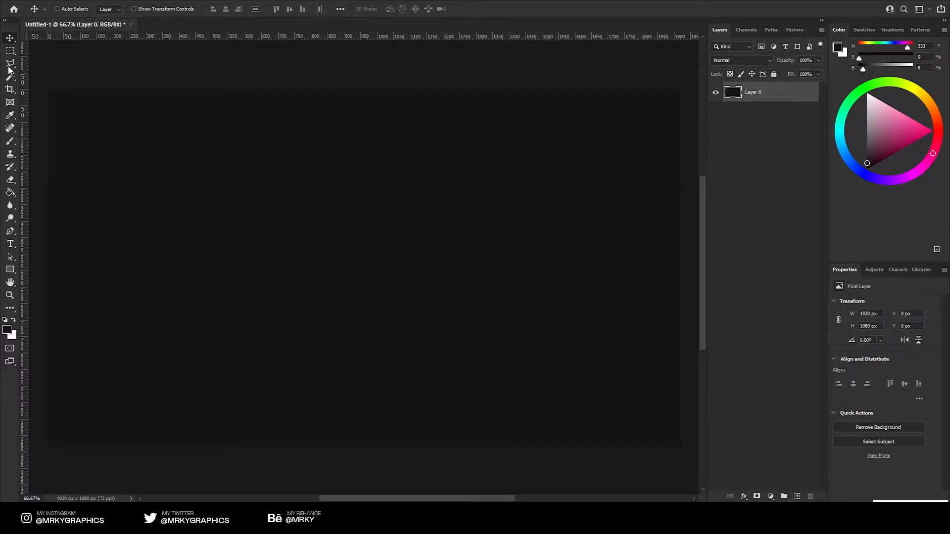
# - Lock the dark background layer and create a 1280 × 720 px rectangle with all corner radii at 0 px
pyautogui.hotkey('ctrl', '/')
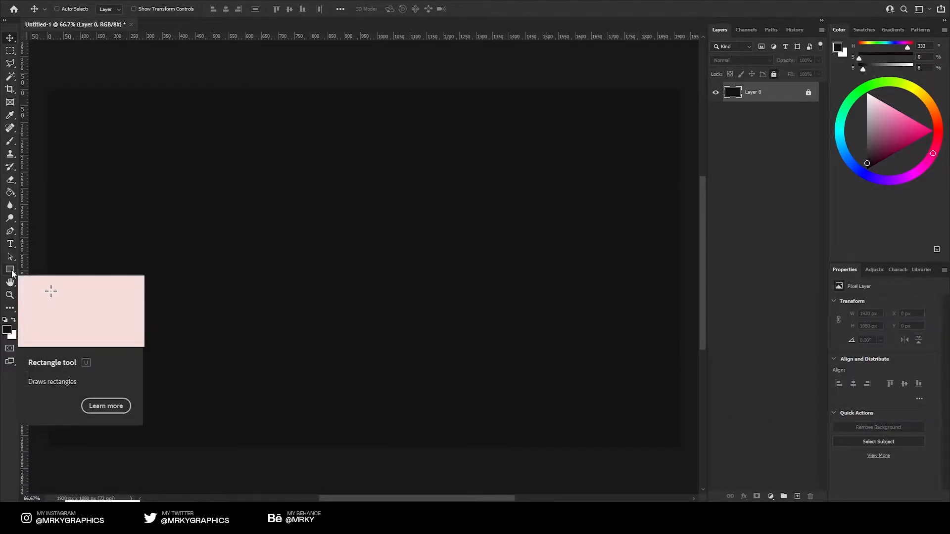
pyautogui.click(10, 269)
pyautogui.click(313, 262)
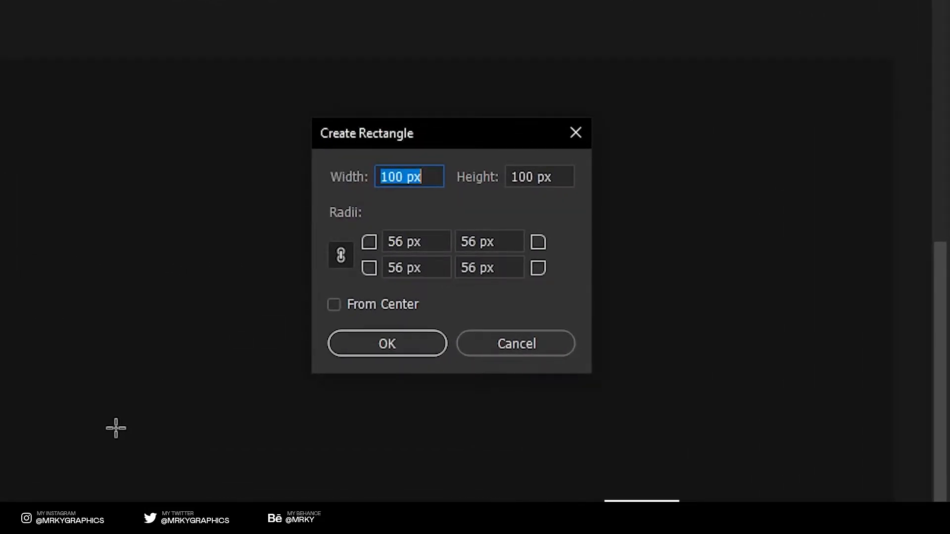
pyautogui.write('1280')
pyautogui.press('Tab')
pyautogui.write('7')
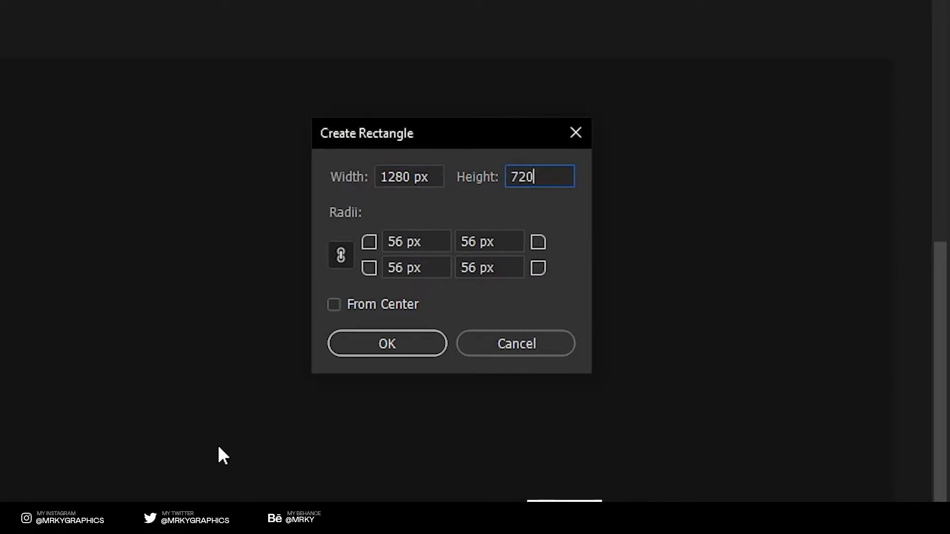
pyautogui.moveTo(370, 241); pyautogui.dragTo(336, 374)
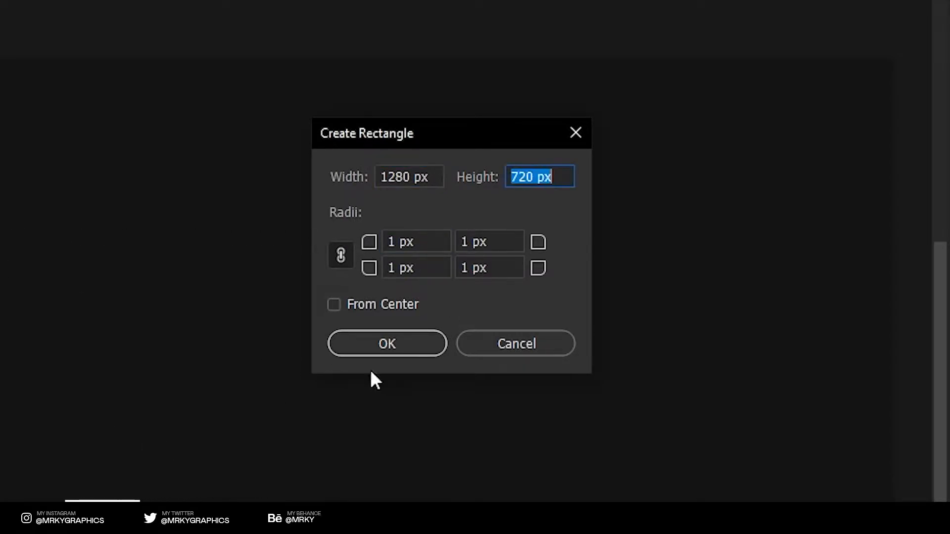
pyautogui.moveTo(367, 254); pyautogui.dragTo(350, 252)
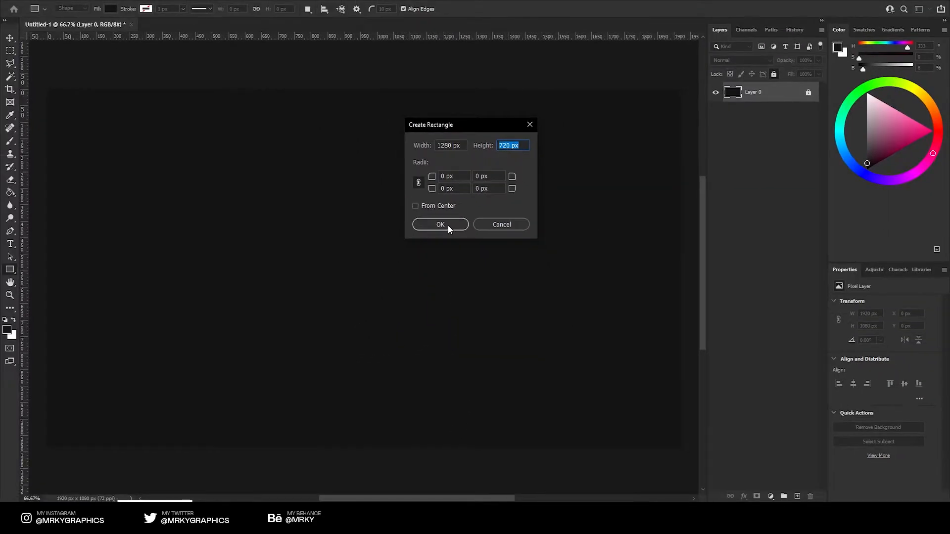
pyautogui.click(402, 346)
# - Center the rectangle horizontally and vertically on the canvas
pyautogui.press('v')
pyautogui.hotkey('ctrl', 'a')
pyautogui.click(229, 10)
pyautogui.click(290, 10)
pyautogui.hotkey('ctrl', 'd')
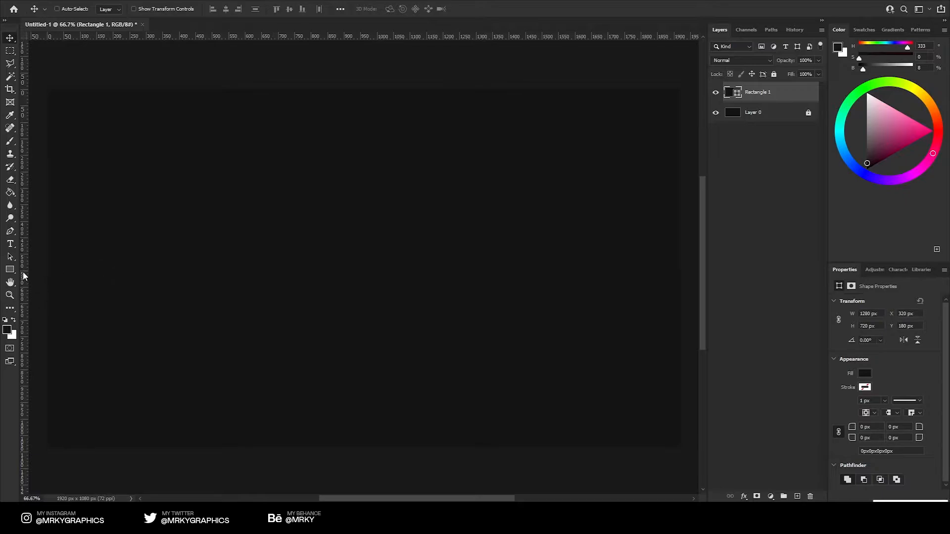
# - Remove the rectangle's fill and give it a white stroke of 15 px
pyautogui.click(10, 269)
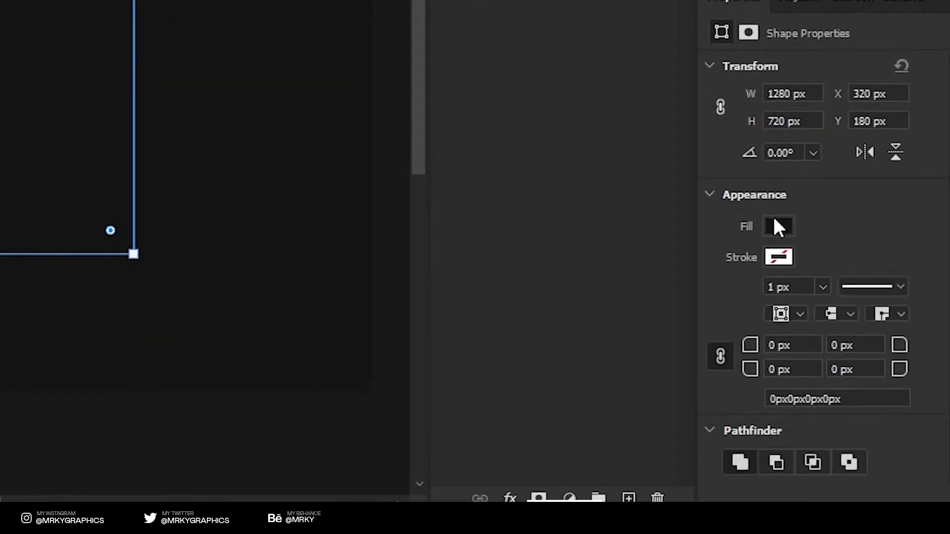
pyautogui.click(864, 373)
pyautogui.click(938, 142)
pyautogui.click(775, 255)
pyautogui.click(723, 256)
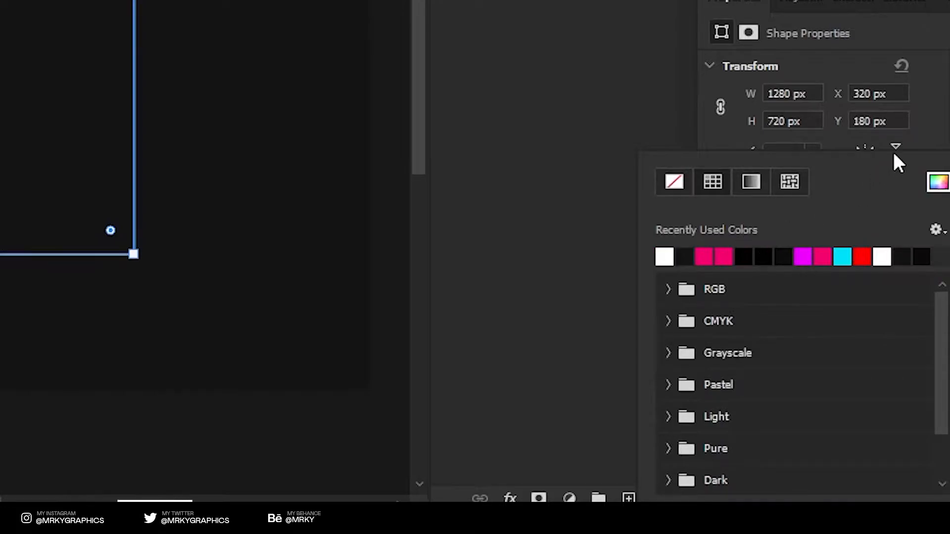
pyautogui.click(934, 147)
pyautogui.write('15')
pyautogui.press('Tab')
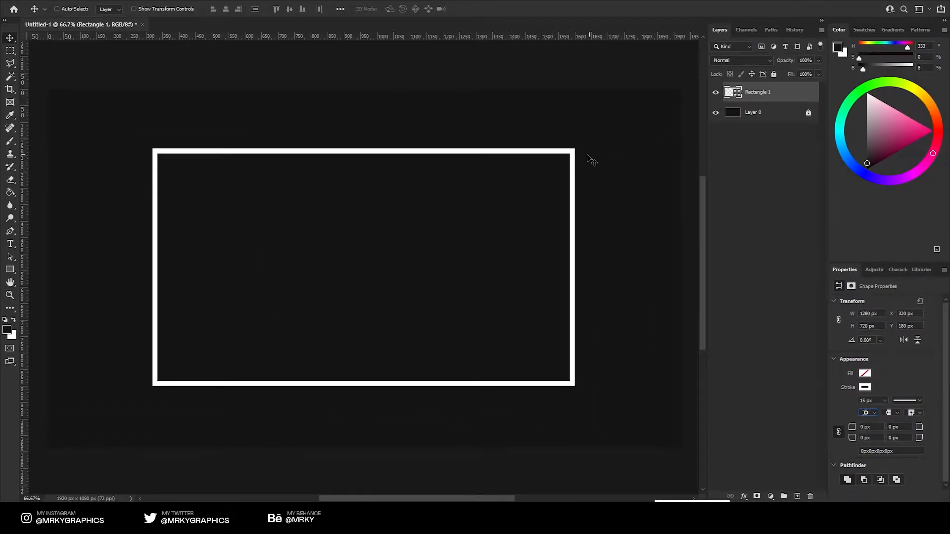
# - Scale the outlined rectangle down around its center to about 69%
pyautogui.hotkey('ctrl', 't')
pyautogui.moveTo(574, 150); pyautogui.dragTo(509, 183)
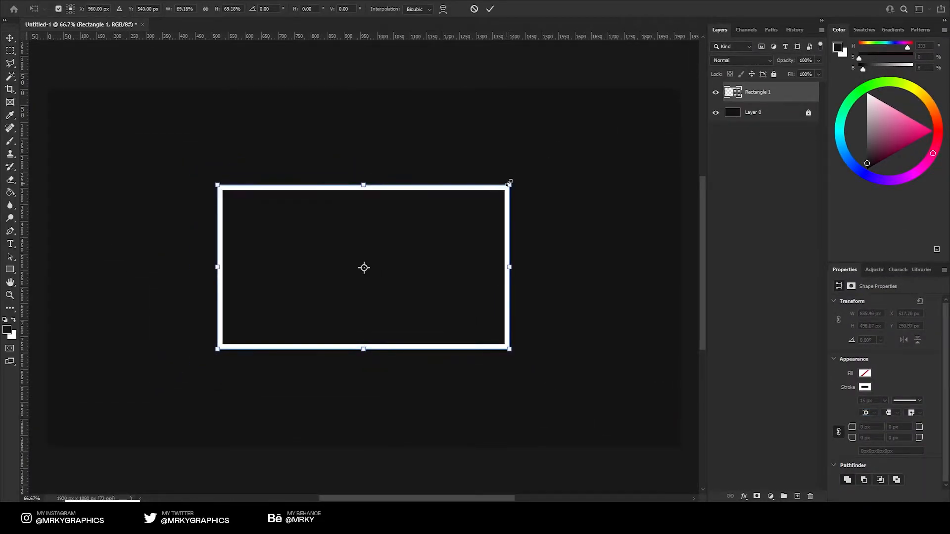
pyautogui.press('Return')
# - Place a horizontal and a vertical guide through the center of the frame
pyautogui.moveTo(332, 290); pyautogui.dragTo(346, 289)
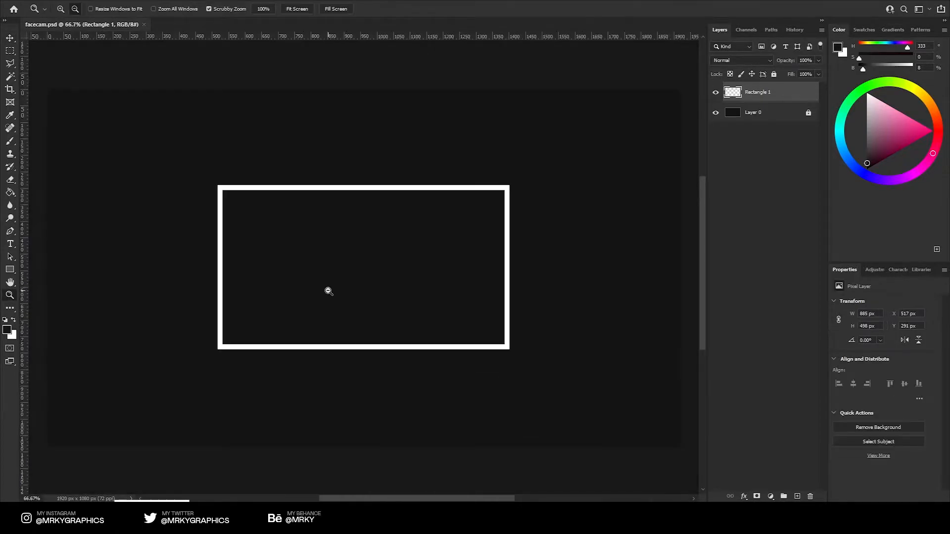
pyautogui.moveTo(338, 282); pyautogui.dragTo(371, 234)
pyautogui.moveTo(313, 213); pyautogui.dragTo(324, 206)
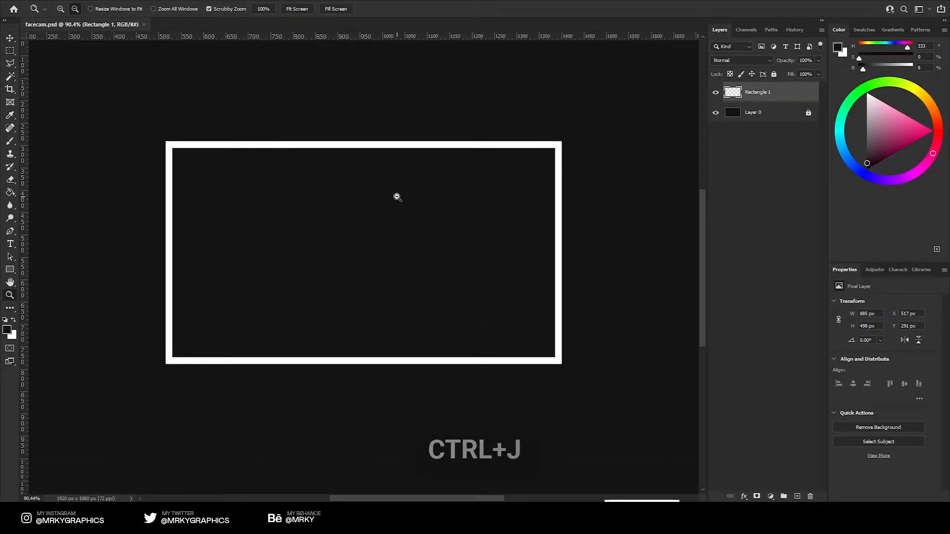
pyautogui.hotkey('ctrl', 't')
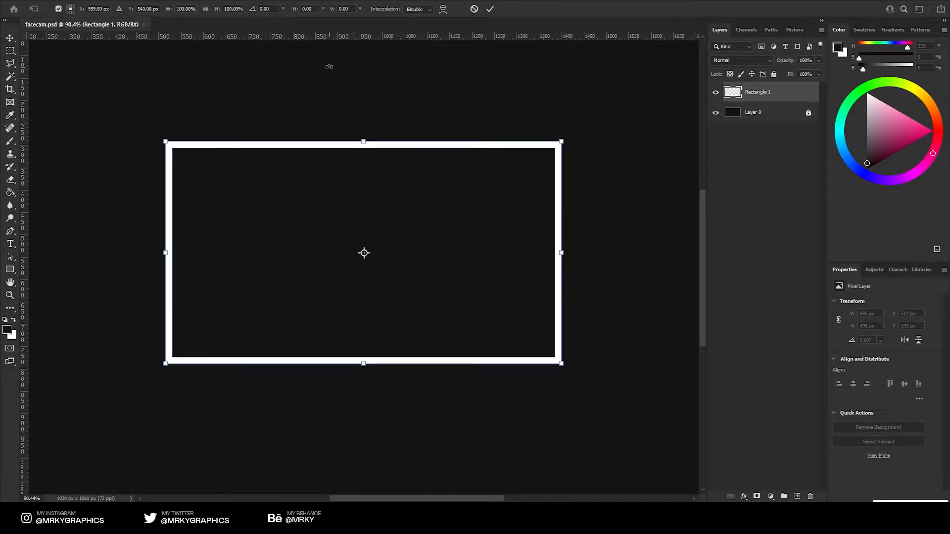
pyautogui.moveTo(324, 37); pyautogui.dragTo(327, 252)
pyautogui.moveTo(26, 239); pyautogui.dragTo(364, 251)
pyautogui.press('Return')
# - On a new layer, outline a tapered tab about 23 × 230 px on the frame's left outer edge with the Polygonal Lasso and fill it white
pyautogui.moveTo(372, 215); pyautogui.dragTo(338, 273)
pyautogui.scroll(10, 303, 233)
pyautogui.scroll(1, 217, 158)
pyautogui.click(11, 64)
pyautogui.click(797, 496)
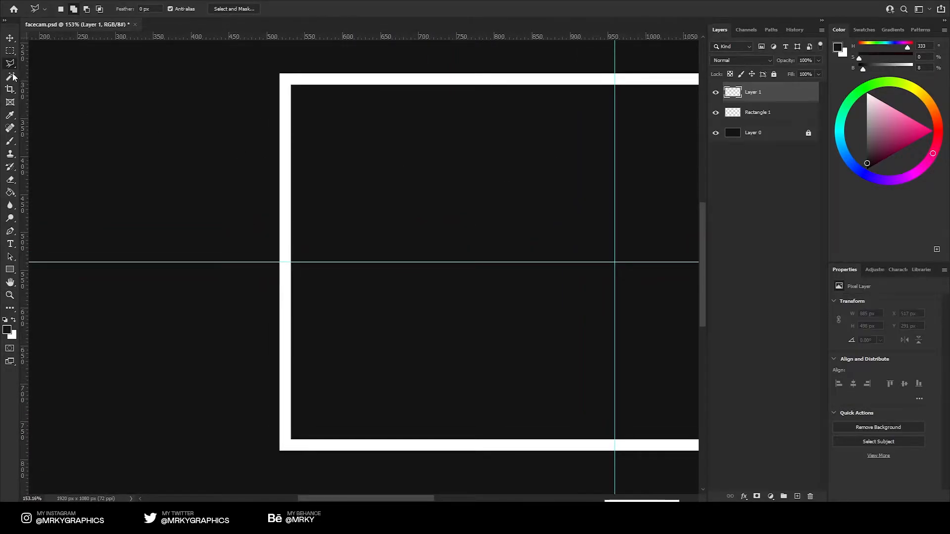
pyautogui.rightClick(10, 64)
pyautogui.click(48, 74)
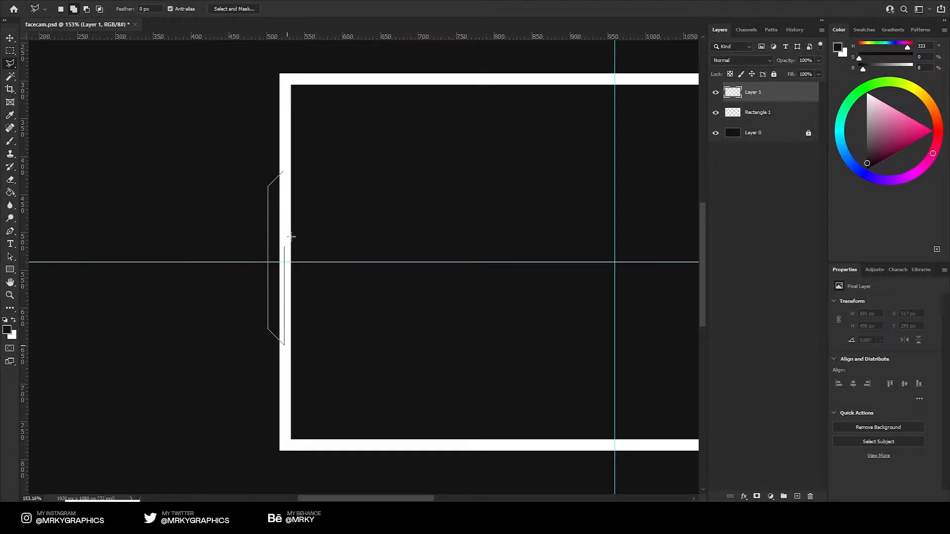
pyautogui.scroll(3, 268, 221)
pyautogui.press('x')
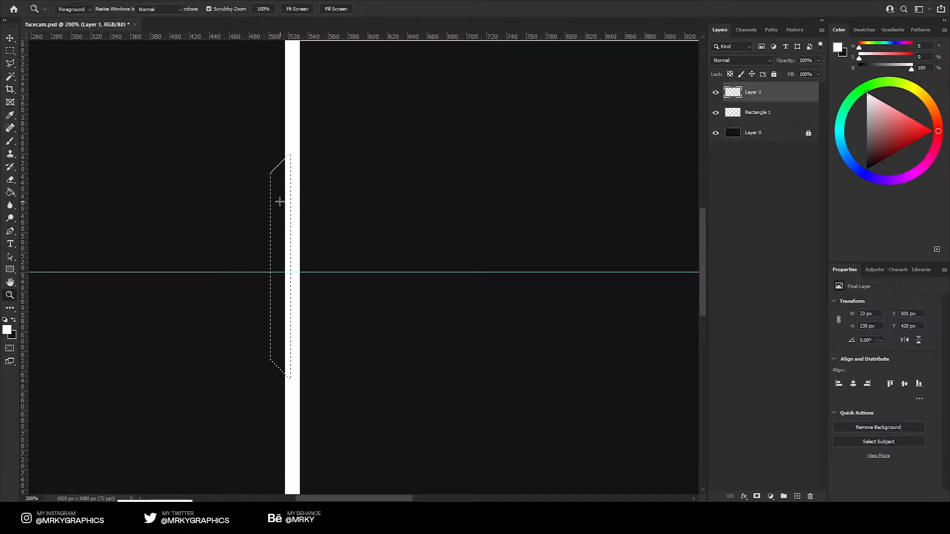
pyautogui.press('g')
pyautogui.click(281, 203)
# - Trim away the inner strip of the left tab where it overlaps the frame, and clear the selection
pyautogui.click(10, 51)
pyautogui.moveTo(376, 438); pyautogui.dragTo(285, 114)
pyautogui.press('Delete')
pyautogui.hotkey('ctrl', 'd')
# - Nudge the left tab down until it is vertically centered on the horizontal guide
pyautogui.click(10, 38)
pyautogui.hotkey('ctrl', 't')
pyautogui.press('Down')
pyautogui.press('Down')
pyautogui.press('Down')
pyautogui.press('Down')
pyautogui.press('Down')
pyautogui.press('Down')
pyautogui.press('Return')
# - Duplicate the left tab, flip the copy horizontally and attach it to the frame's right outer edge
pyautogui.hotkey('ctrl', 'j')
pyautogui.hotkey('ctrl', 't')
pyautogui.rightClick(283, 231)
pyautogui.click(332, 411)
pyautogui.press('Return')
pyautogui.moveTo(269, 218); pyautogui.dragTo(517, 218)
pyautogui.moveTo(575, 216); pyautogui.dragTo(573, 182)
pyautogui.moveTo(463, 161)
pyautogui.mouseDown()
pyautogui.moveTo(429, 166)
pyautogui.moveTo(532, 165)
pyautogui.moveTo(460, 167)
pyautogui.mouseUp()
pyautogui.moveTo(386, 167); pyautogui.dragTo(367, 178)
pyautogui.moveTo(367, 147); pyautogui.dragTo(387, 148)
# - Merge the rectangle layer and both side tab layers into one layer
pyautogui.click(768, 188)
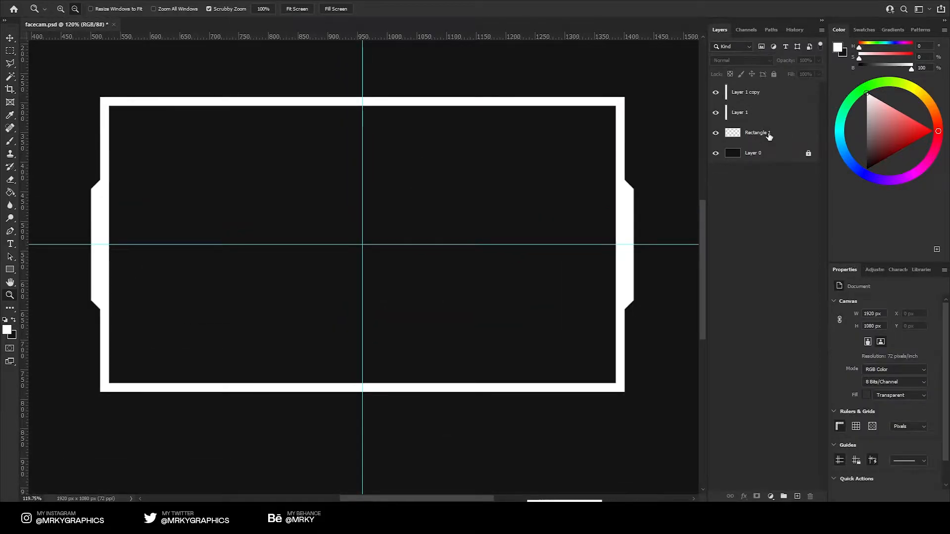
pyautogui.click(773, 137)
pyautogui.keyDown('shift'); pyautogui.click(759, 97); pyautogui.keyUp('shift')
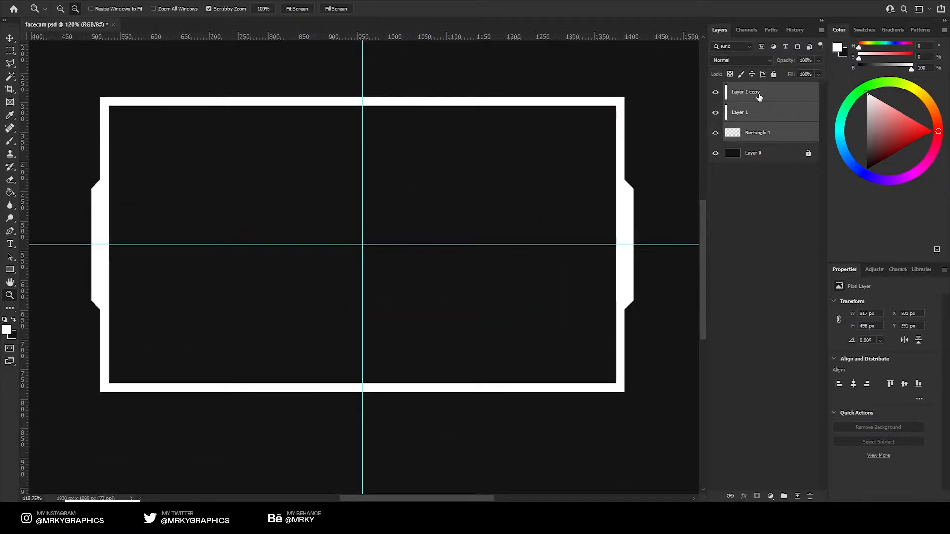
pyautogui.hotkey('ctrl', 'e')
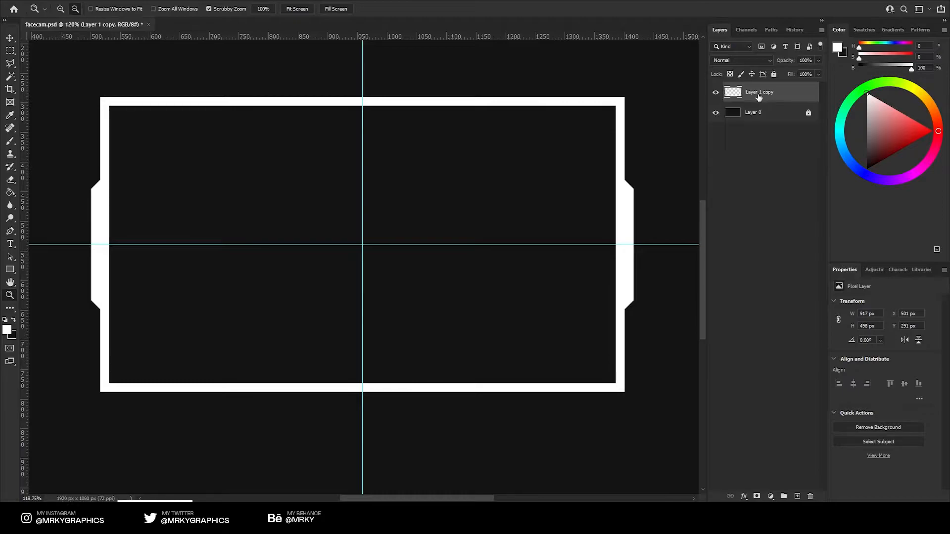
# - Outline a tapered tab about 312 × 21 px below the frame's top inner edge and fill it white on a new layer
pyautogui.hscroll(-2, 475, 184)
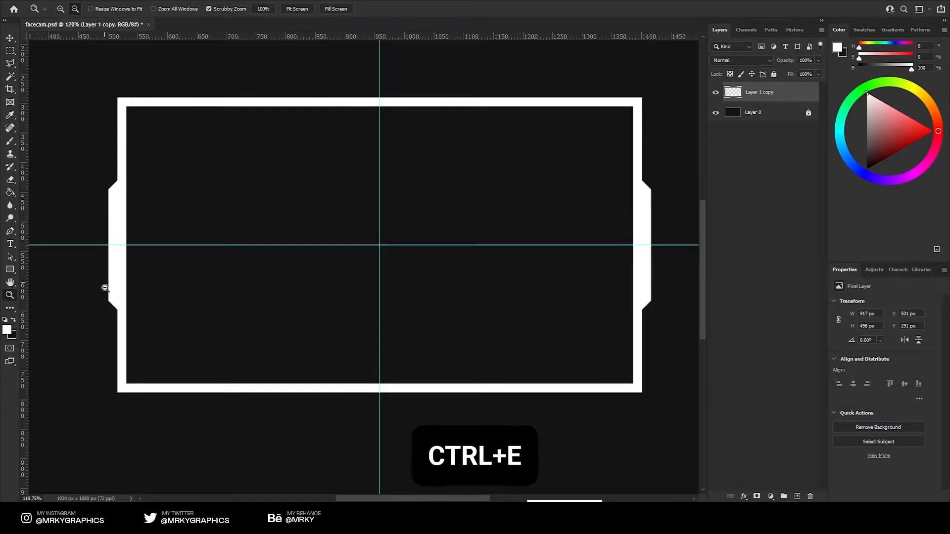
pyautogui.moveTo(361, 91); pyautogui.dragTo(382, 76)
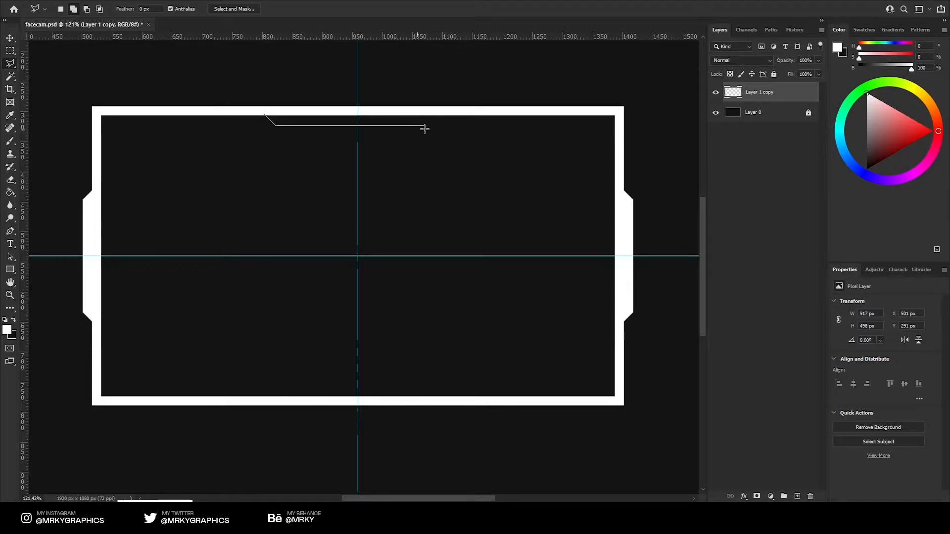
pyautogui.doubleClick(451, 114)
pyautogui.press('g')
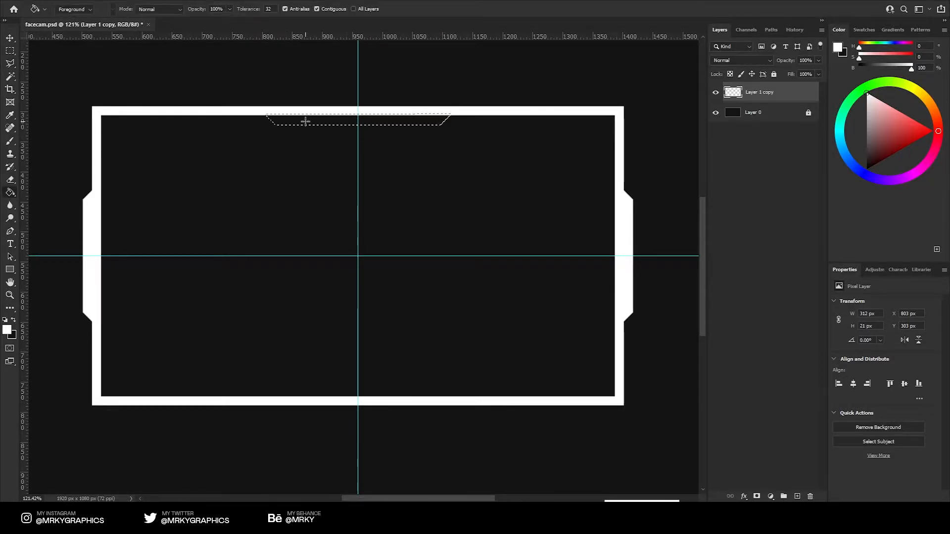
pyautogui.click(305, 121)
pyautogui.hotkey('ctrl', 'z')
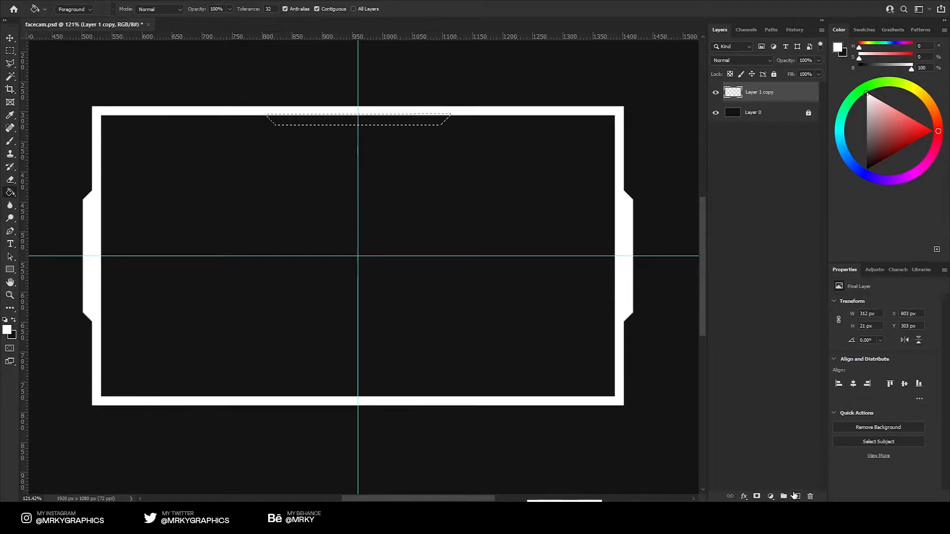
pyautogui.hotkey('ctrl', 'shift', 'alt', 'n')
pyautogui.click(280, 120)
pyautogui.hotkey('ctrl', 'd')
# - Trim off the upper part of the top tab where it overlaps the frame, and clear the selection
pyautogui.press('m')
pyautogui.moveTo(146, 73); pyautogui.dragTo(514, 115)
pyautogui.press('Delete')
pyautogui.hotkey('ctrl', 'd')
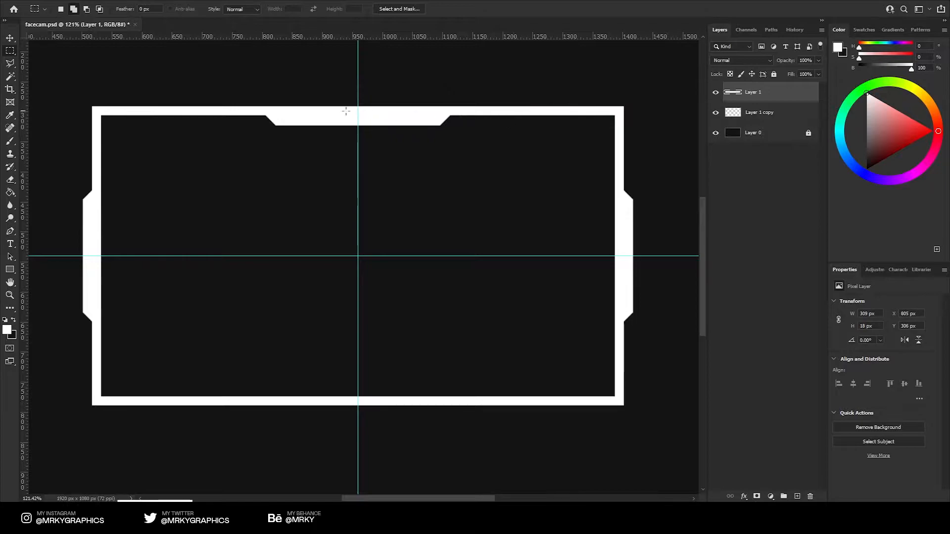
# - Center the top tab horizontally on the canvas
pyautogui.click(10, 38)
pyautogui.hotkey('ctrl', 'a')
pyautogui.click(226, 9)
pyautogui.hotkey('ctrl', 'd')
# - Duplicate the top tab, flip the copy vertically and fit it against the frame's bottom inner edge
pyautogui.hotkey('ctrl', 'j')
pyautogui.hotkey('ctrl', 't')
pyautogui.rightClick(399, 127)
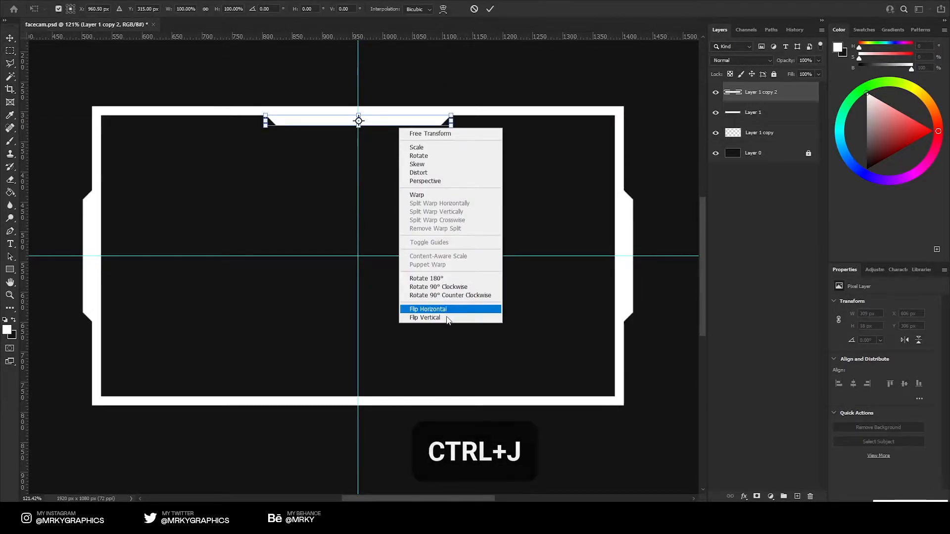
pyautogui.click(431, 317)
pyautogui.moveTo(420, 228); pyautogui.dragTo(391, 402)
pyautogui.press('Return')
pyautogui.press('z')
pyautogui.moveTo(322, 399); pyautogui.dragTo(393, 388)
pyautogui.hotkey('ctrl', 'Up')
pyautogui.hotkey('ctrl', 'Down')
# - Merge the top and bottom tab layers with the frame layer
pyautogui.moveTo(378, 317); pyautogui.dragTo(271, 345)
pyautogui.moveTo(432, 263); pyautogui.dragTo(469, 257)
pyautogui.moveTo(468, 255); pyautogui.dragTo(493, 231)
pyautogui.keyDown('shift'); pyautogui.click(761, 135); pyautogui.keyUp('shift')
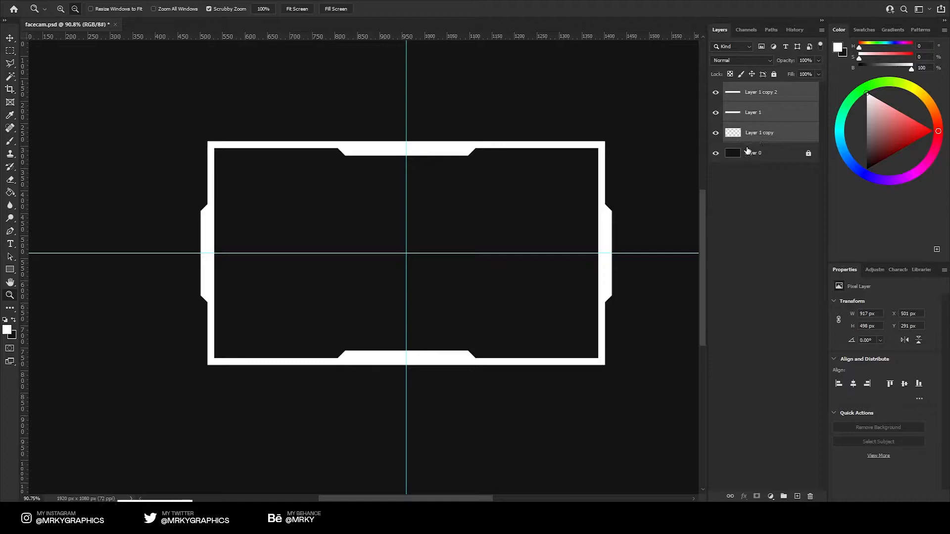
pyautogui.hotkey('ctrl', 'e')
# - Outline a bevelled vertical strip about 15 × 79 px at the frame's upper-left inner corner and fill it white on a new layer
pyautogui.click(452, 288)
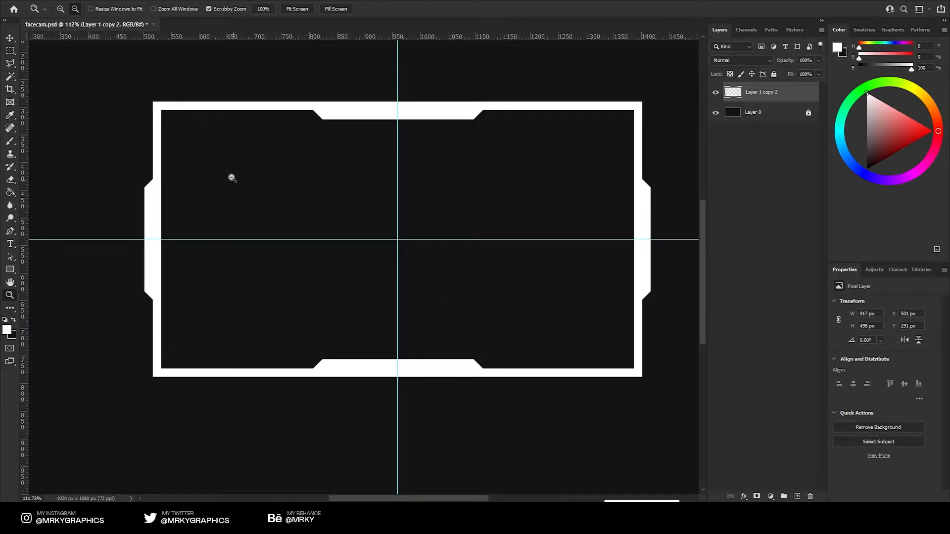
pyautogui.moveTo(163, 105); pyautogui.dragTo(178, 112)
pyautogui.click(10, 65)
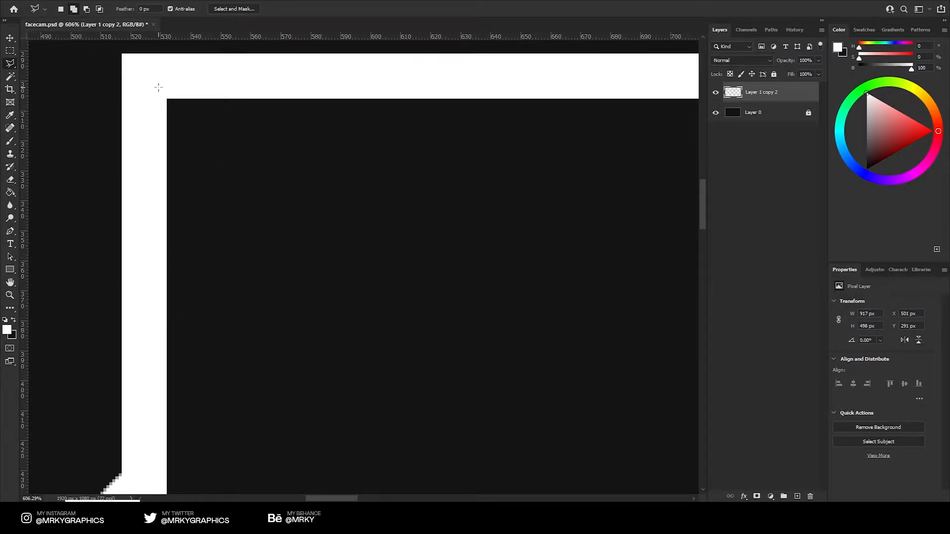
pyautogui.doubleClick(202, 87)
pyautogui.hotkey('ctrl', 'j')
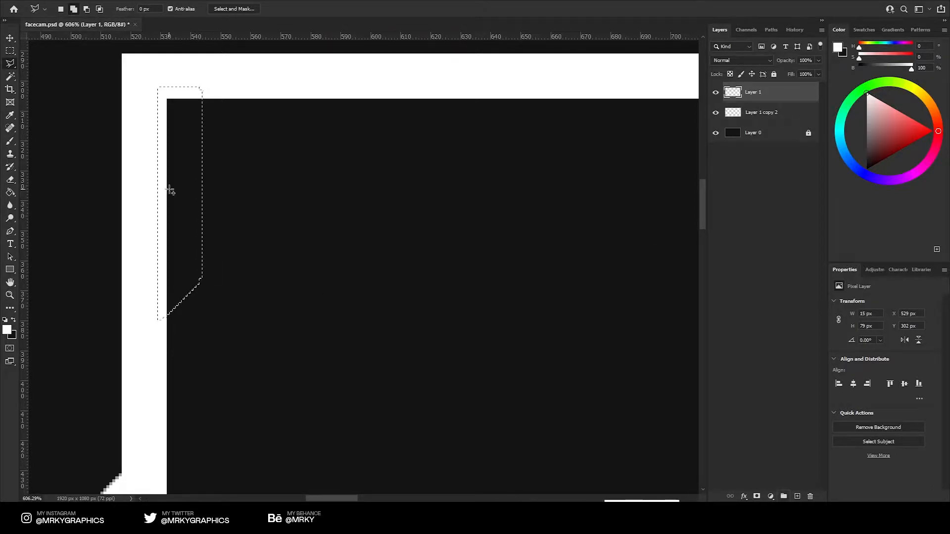
pyautogui.press('g')
pyautogui.click(169, 191)
# - Trim the rough right edge of the corner strip so it is straight, and clear the selection
pyautogui.click(11, 51)
pyautogui.moveTo(288, 376); pyautogui.dragTo(200, 67)
pyautogui.press('Delete')
pyautogui.hotkey('ctrl', 'd')
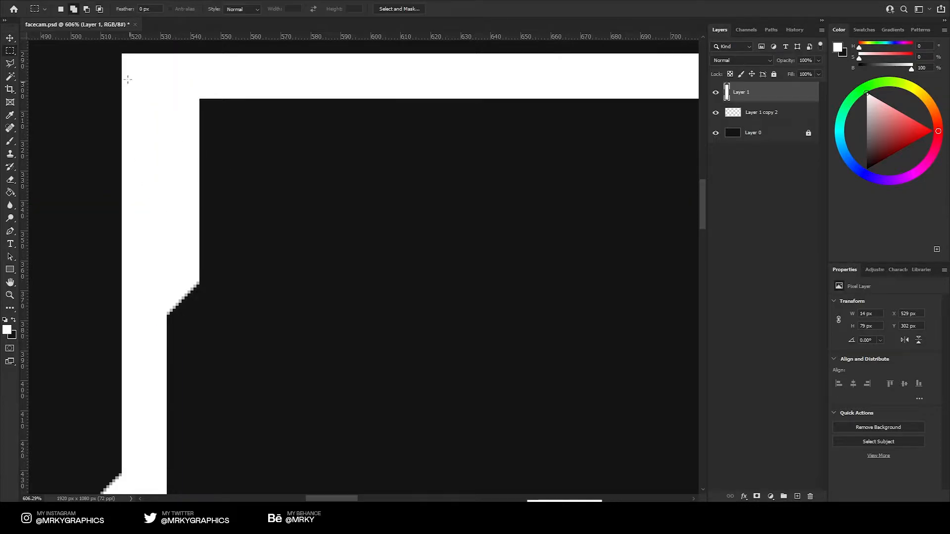
# - Cut away the parts of the corner strip that overlap the frame's left and top borders
pyautogui.moveTo(102, 86); pyautogui.dragTo(173, 336)
pyautogui.hotkey('ctrl', 'x')
pyautogui.moveTo(103, 44); pyautogui.dragTo(423, 94)
# - Duplicate the corner strip, rotate the copy by -90° and flip it vertically
pyautogui.hotkey('ctrl', 'j')
pyautogui.press('v')
pyautogui.moveTo(160, 168); pyautogui.dragTo(316, 208)
pyautogui.hotkey('ctrl', 't')
pyautogui.moveTo(337, 258); pyautogui.dragTo(372, 188)
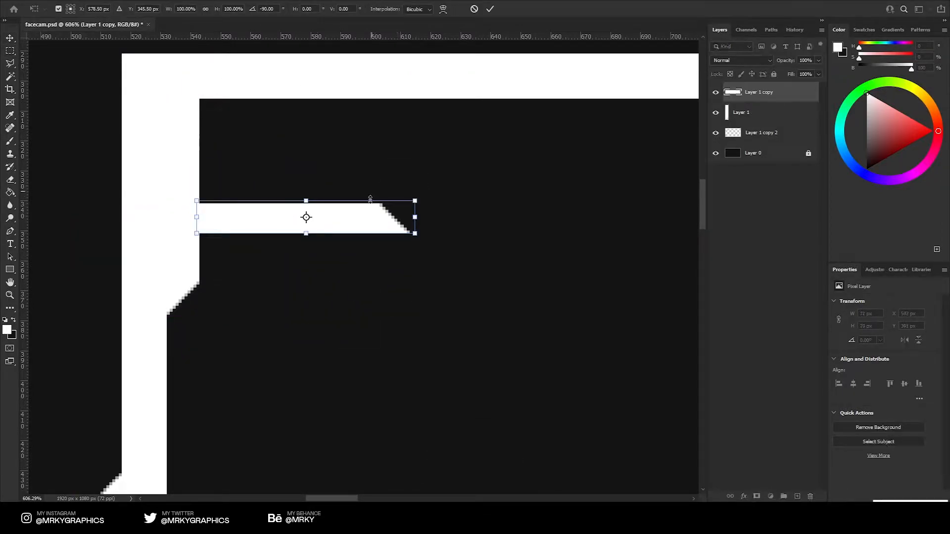
pyautogui.rightClick(363, 219)
pyautogui.click(396, 414)
pyautogui.press('Return')
# - Fit the rotated strip along the frame's top inner edge and merge both strips into one corner bracket
pyautogui.moveTo(224, 233); pyautogui.dragTo(194, 122)
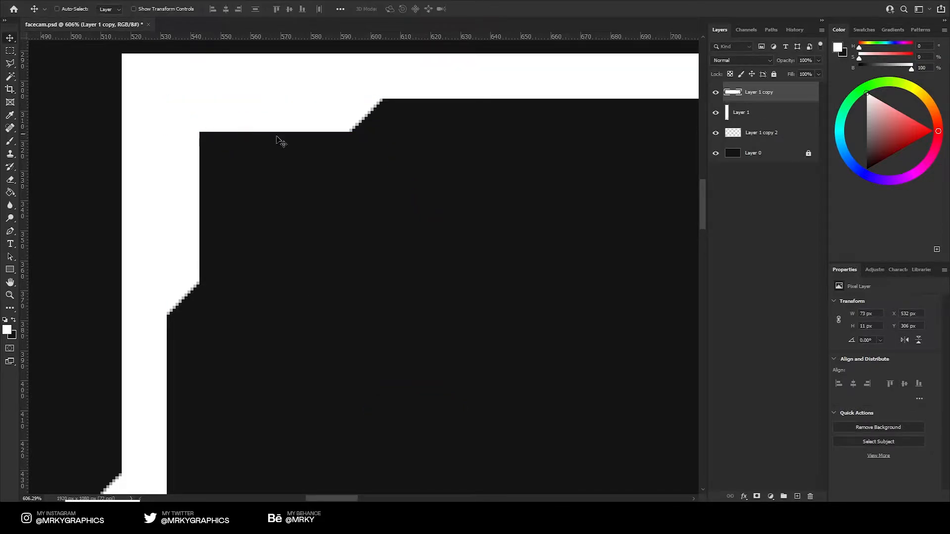
pyautogui.keyDown('ctrl'); pyautogui.click(770, 119); pyautogui.keyUp('ctrl')
pyautogui.hotkey('ctrl', 'e')
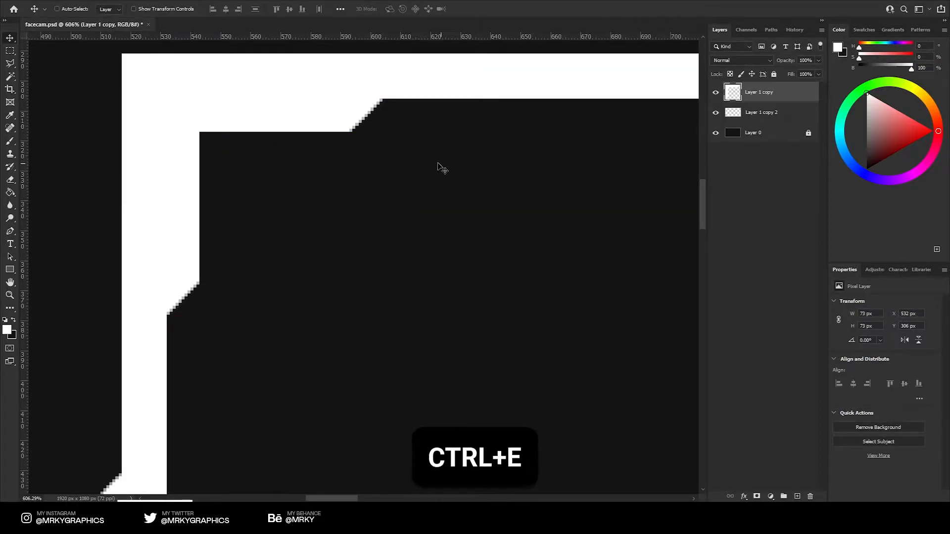
# - Duplicate the corner bracket, flip the copy vertically and fit it into the frame's lower-left inner corner
pyautogui.scroll(-5, 364, 153)
pyautogui.moveTo(368, 153); pyautogui.dragTo(196, 139)
pyautogui.keyDown('alt'); pyautogui.click(179, 164); pyautogui.keyUp('alt')
pyautogui.press('v')
pyautogui.hotkey('ctrl', 'j')
pyautogui.hotkey('ctrl', 't')
pyautogui.press('Return')
pyautogui.moveTo(212, 201); pyautogui.dragTo(213, 419)
pyautogui.press('z')
pyautogui.moveTo(137, 410); pyautogui.dragTo(197, 371)
pyautogui.hotkey('ctrl', 'Down')
pyautogui.hotkey('ctrl', 'Down')
pyautogui.hotkey('ctrl', 'Down')
pyautogui.hotkey('ctrl', 'Down')
pyautogui.hotkey('ctrl', 'Down')
pyautogui.moveTo(208, 302); pyautogui.dragTo(269, 222)
# - Merge the upper-left and lower-left corner bracket layers
pyautogui.click(9, 38)
pyautogui.keyDown('ctrl'); pyautogui.click(767, 112); pyautogui.keyUp('ctrl')
pyautogui.hotkey('ctrl', 'e')
# - Duplicate the left corner brackets, flip the copy horizontally and fit it into the frame's two right inner corners
pyautogui.hotkey('ctrl', 'j')
pyautogui.hotkey('ctrl', 't')
pyautogui.rightClick(197, 278)
pyautogui.click(230, 458)
pyautogui.press('Return')
pyautogui.moveTo(215, 138); pyautogui.dragTo(632, 88)
pyautogui.click(632, 88)
pyautogui.press('v')
pyautogui.moveTo(381, 147); pyautogui.dragTo(390, 195)
# - Merge the left and right corner bracket layers with the frame layer
pyautogui.press('z')
pyautogui.moveTo(336, 120); pyautogui.dragTo(339, 120)
pyautogui.keyDown('shift'); pyautogui.click(801, 141); pyautogui.keyUp('shift')
pyautogui.hotkey('ctrl', 'e')
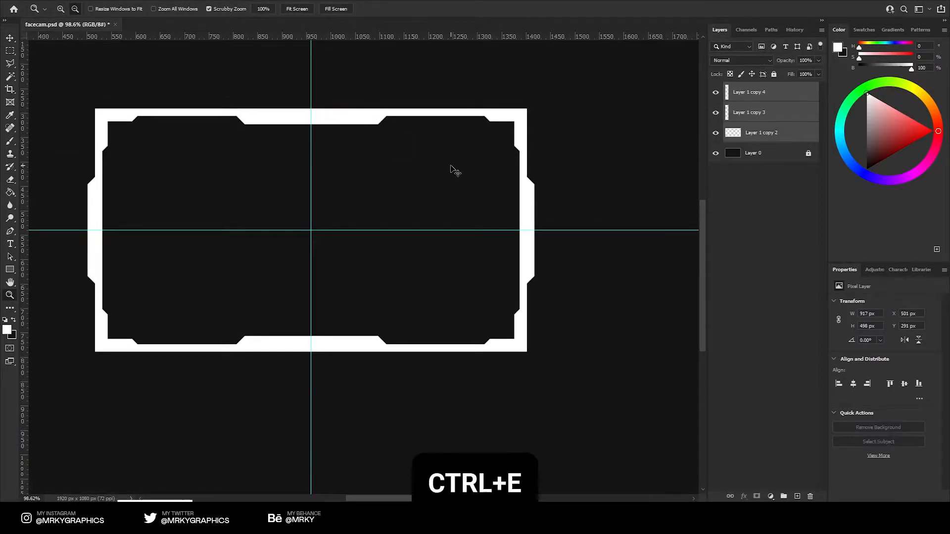
pyautogui.hscroll(-3, 390, 174)
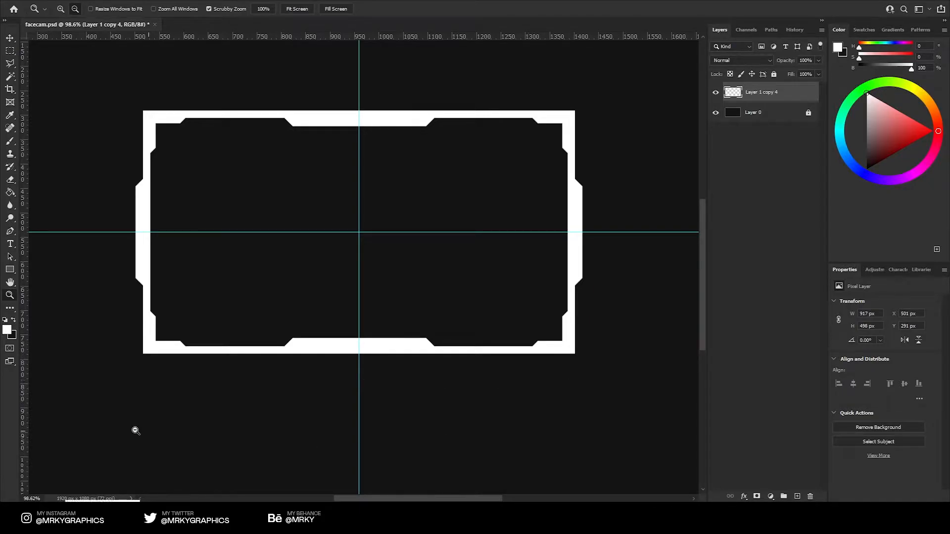
pyautogui.scroll(12, 139, 402)
pyautogui.press('m')
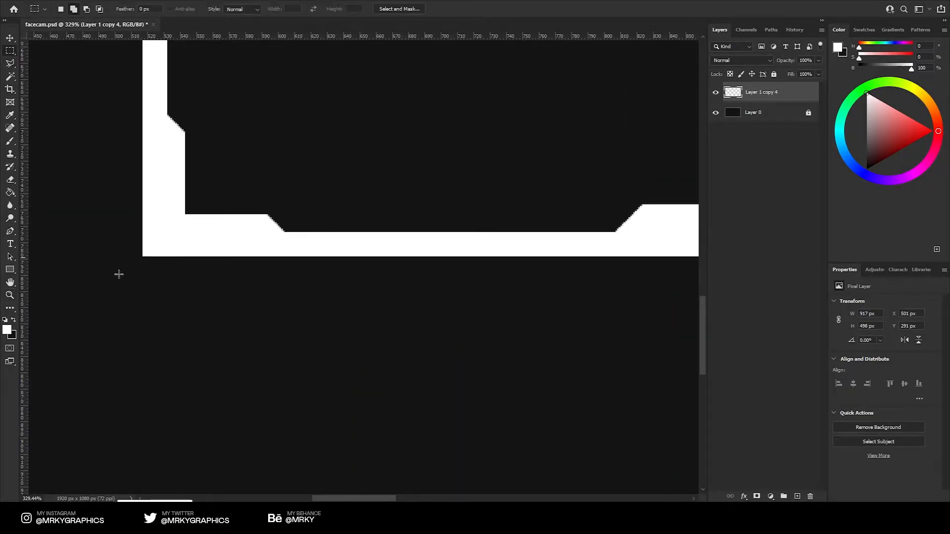
pyautogui.moveTo(142, 268); pyautogui.dragTo(1, 330)
pyautogui.hotkey('ctrl', 'd')
# - Select a rectangular strip about 885 × 50 px directly below the frame, spanning the width of its bottom edge
pyautogui.press('z')
pyautogui.moveTo(65, 278); pyautogui.dragTo(123, 208)
pyautogui.moveTo(129, 165); pyautogui.dragTo(105, 153)
pyautogui.click(8, 51)
pyautogui.rightClick(7, 51)
pyautogui.click(50, 52)
pyautogui.moveTo(136, 173); pyautogui.dragTo(290, 277)
pyautogui.moveTo(290, 277); pyautogui.dragTo(307, 268)
# - Fill the selected strip with white on a new layer and clear the selection
pyautogui.hotkey('ctrl', 'shift', 'alt', 'n')
pyautogui.moveTo(217, 284); pyautogui.dragTo(228, 271)
pyautogui.click(10, 192)
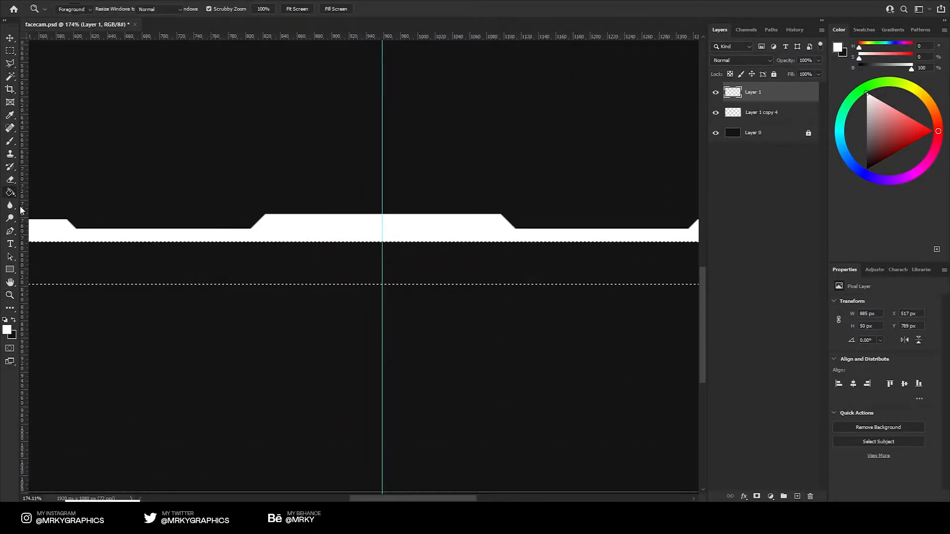
pyautogui.click(127, 261)
pyautogui.hotkey('ctrl', 'd')
# - Move the white strip down to leave a narrow gap below the frame and stretch it to about 72 px tall
pyautogui.click(10, 38)
pyautogui.moveTo(301, 163); pyautogui.dragTo(302, 171)
pyautogui.hotkey('ctrl', 't')
pyautogui.moveTo(385, 297); pyautogui.dragTo(387, 317)
pyautogui.press('Return')
# - Merge the bottom strip layer with the frame layer
pyautogui.press('z')
pyautogui.moveTo(390, 233)
pyautogui.mouseDown()
pyautogui.moveTo(373, 242)
pyautogui.moveTo(358, 304)
pyautogui.moveTo(385, 222)
pyautogui.mouseUp()
pyautogui.moveTo(352, 265); pyautogui.dragTo(479, 186)
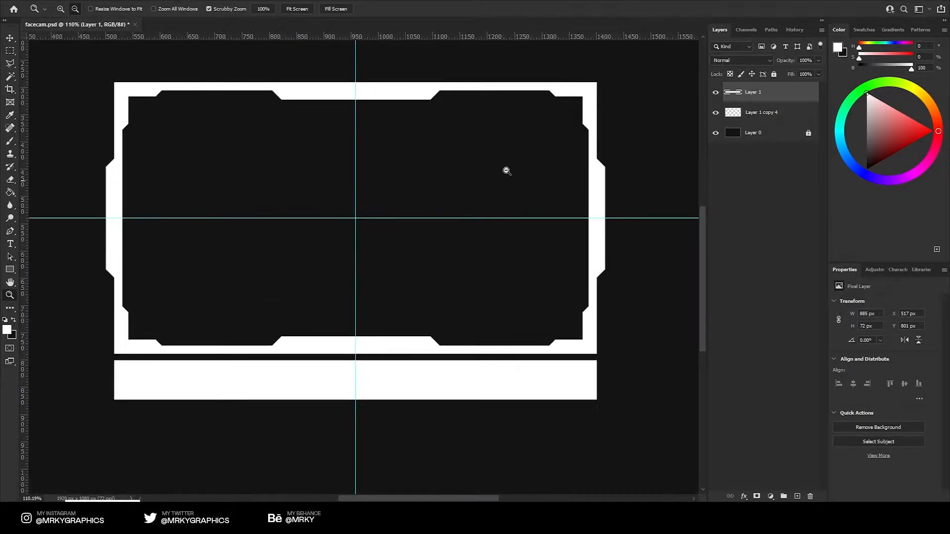
pyautogui.keyDown('ctrl'); pyautogui.click(763, 114); pyautogui.keyUp('ctrl')
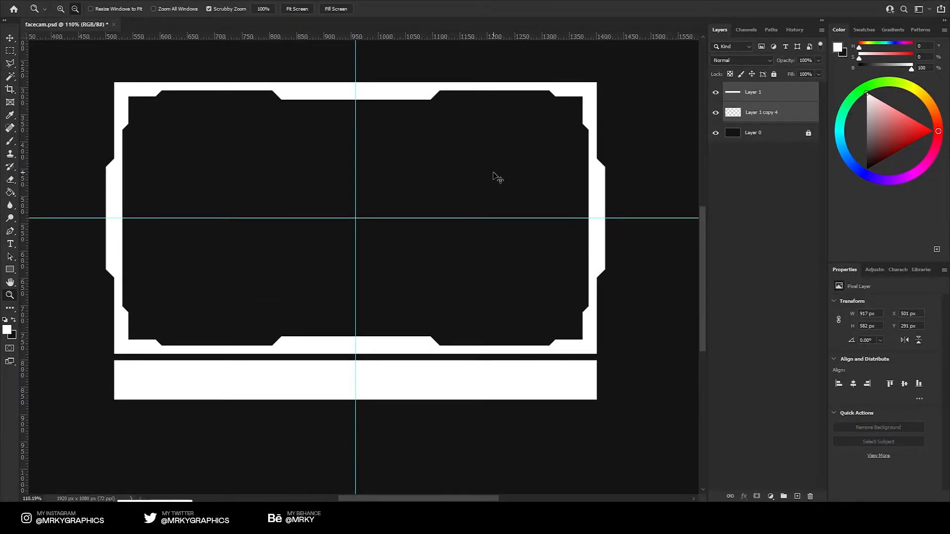
pyautogui.hotkey('ctrl', 'e')
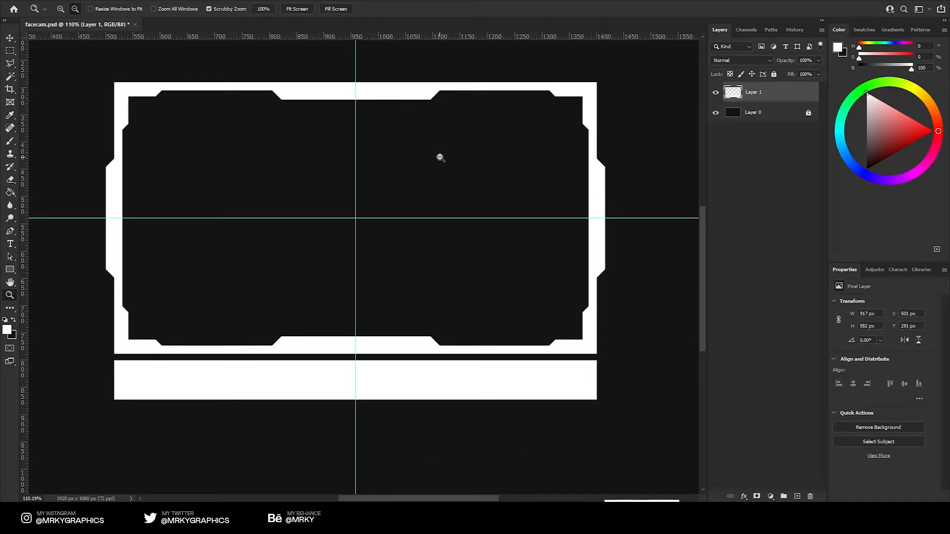
# - Add a linear near-black Gradient Overlay at 135° to the frame layer, with #090909 as its first stop
pyautogui.doubleClick(787, 93)
pyautogui.moveTo(661, 228); pyautogui.dragTo(321, 161)
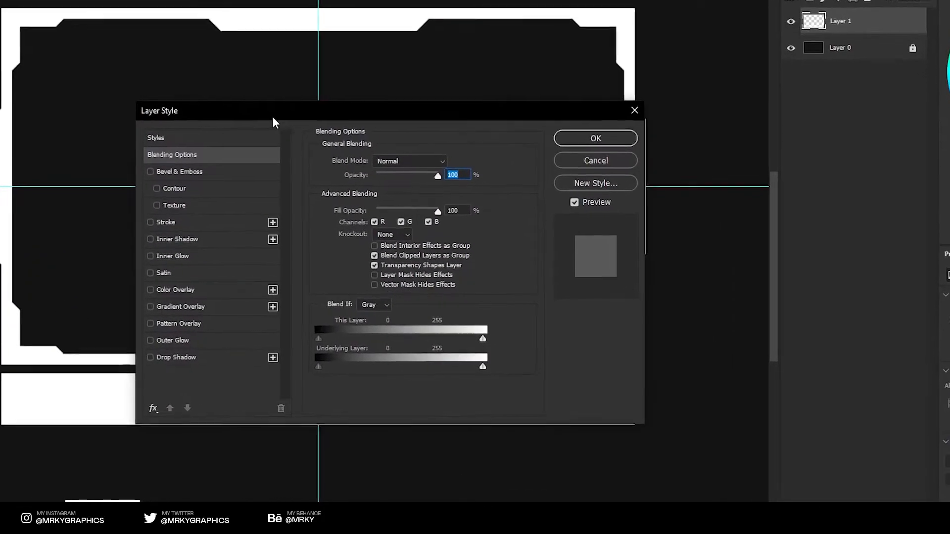
pyautogui.click(158, 306)
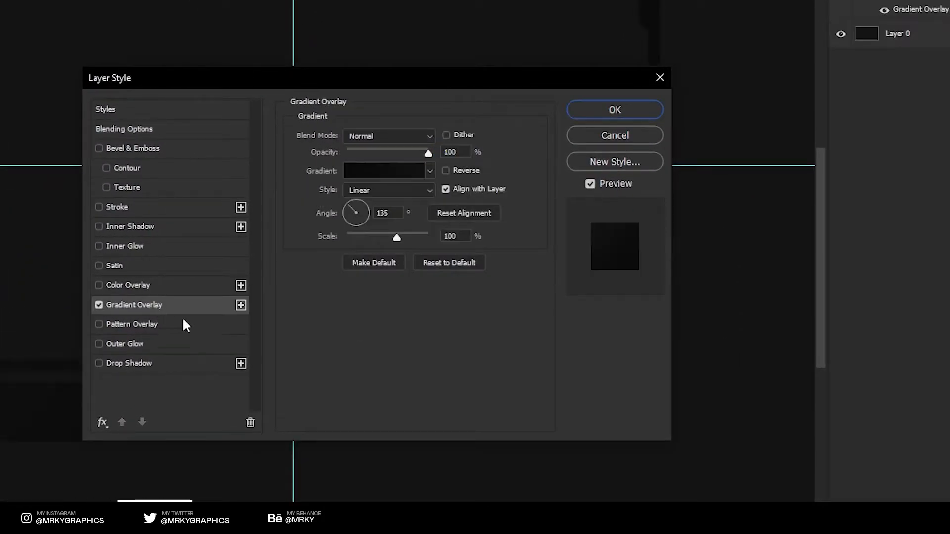
pyautogui.moveTo(385, 84); pyautogui.dragTo(625, 60)
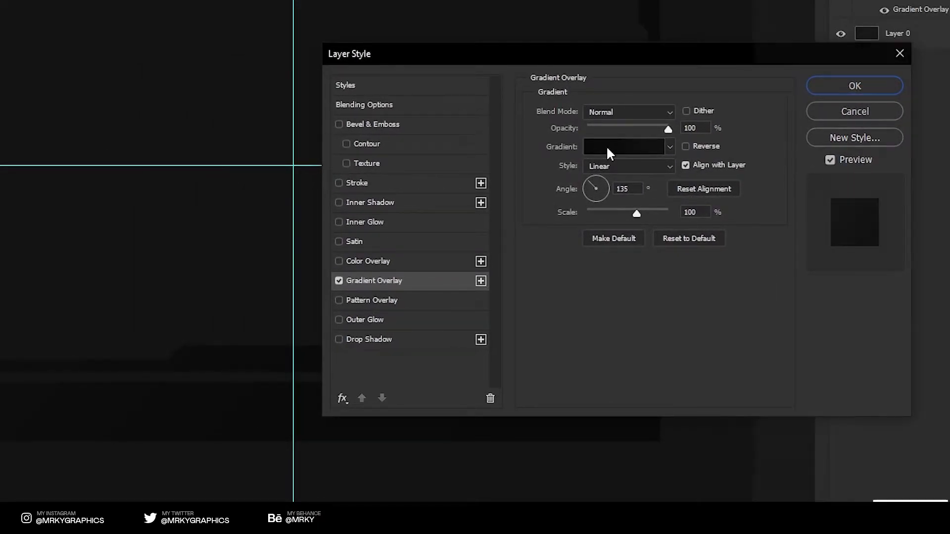
pyautogui.click(607, 146)
pyautogui.click(756, 445)
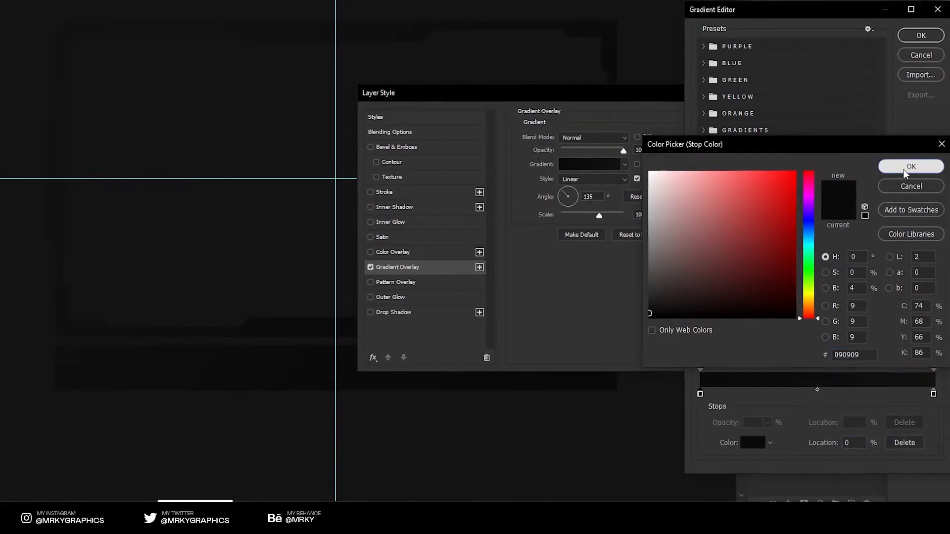
pyautogui.click(903, 170)
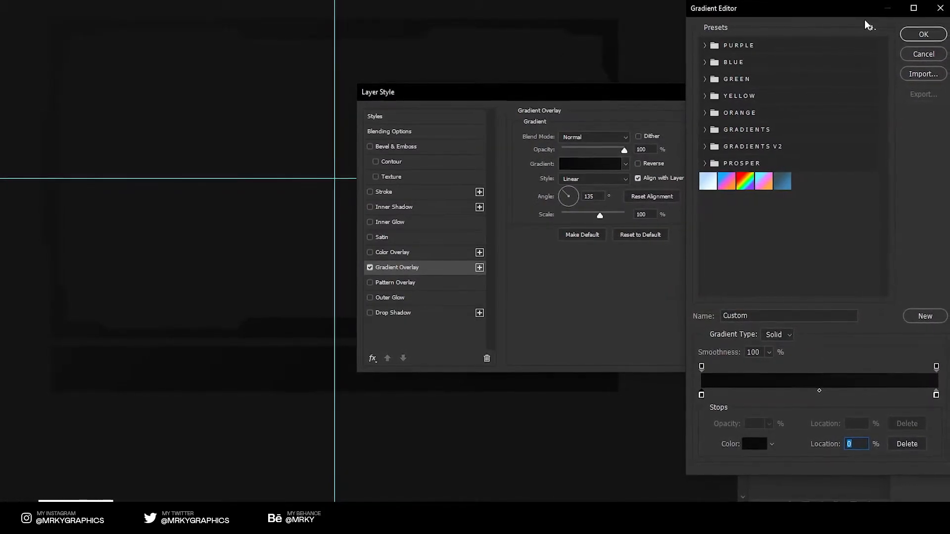
pyautogui.click(923, 34)
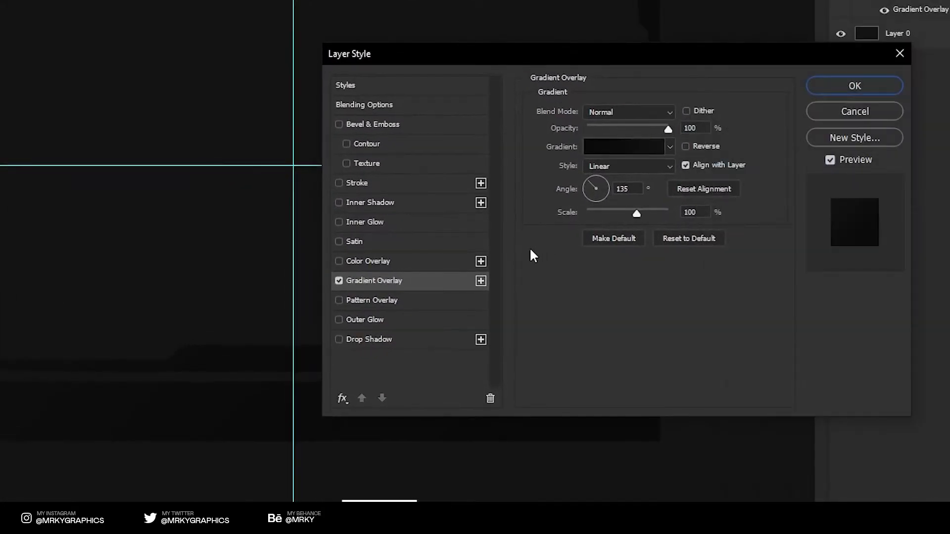
# - Add an Inner Shadow to the frame layer in white at 100% opacity
pyautogui.click(389, 203)
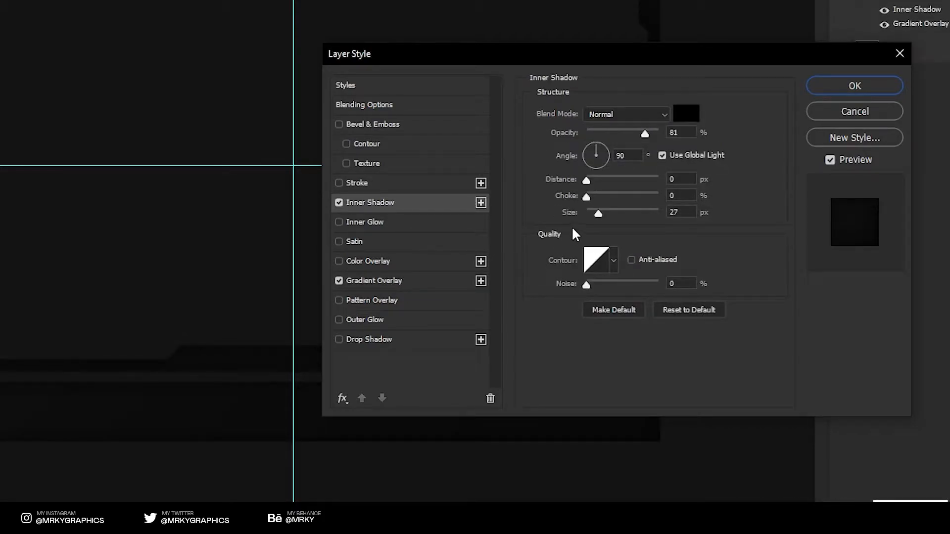
pyautogui.click(684, 115)
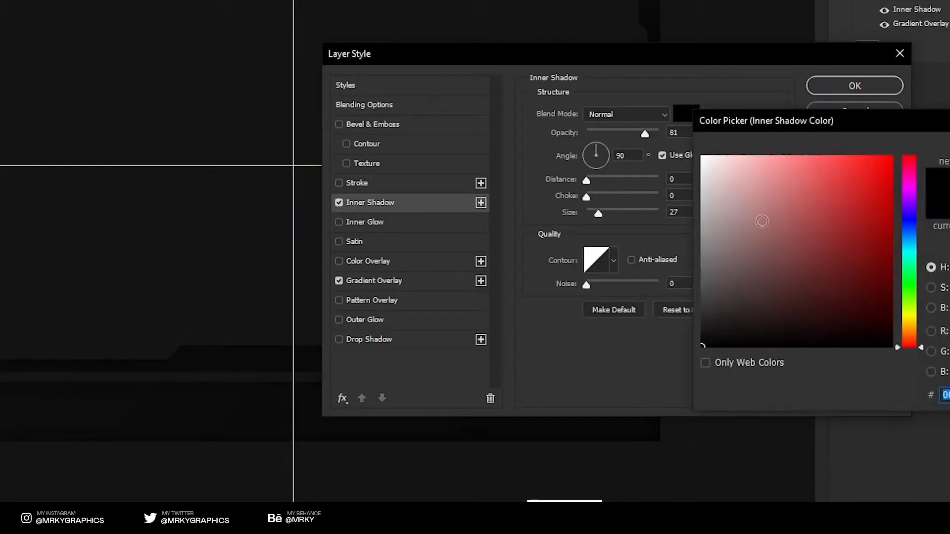
pyautogui.moveTo(759, 222); pyautogui.dragTo(561, 122)
pyautogui.press('Return')
pyautogui.moveTo(645, 135); pyautogui.dragTo(659, 134)
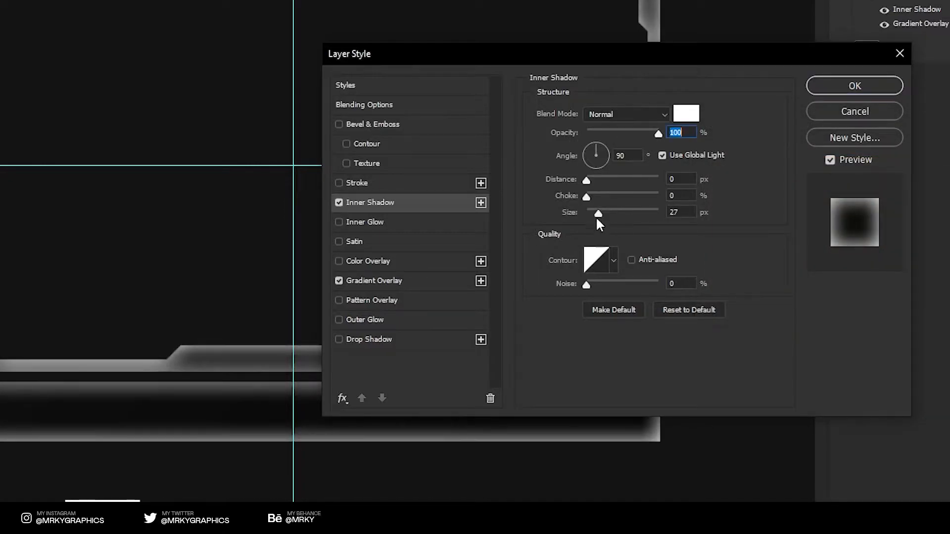
# - Set the inner shadow's size to 0 px, distance to 2 px and opacity to 10%, and apply the layer style
pyautogui.moveTo(597, 214); pyautogui.dragTo(579, 214)
pyautogui.click(678, 179)
pyautogui.write('2')
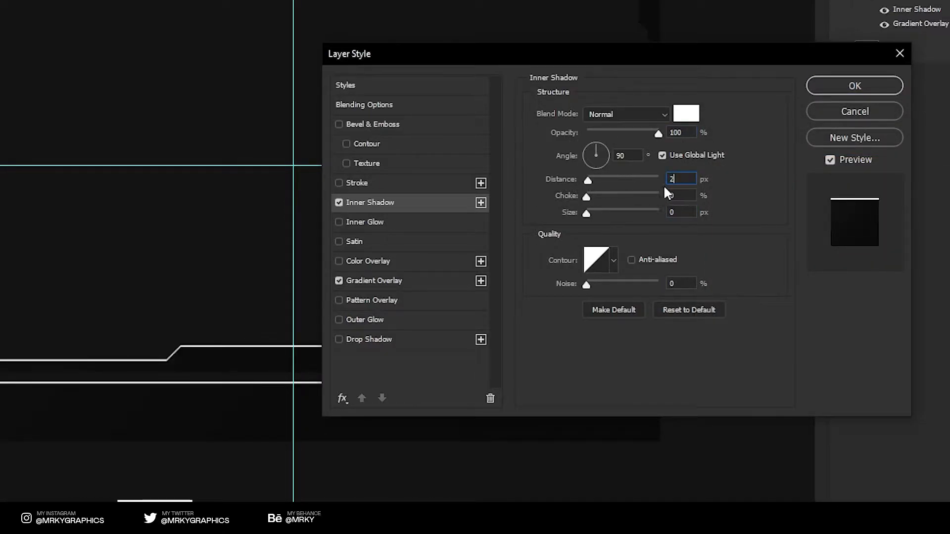
pyautogui.moveTo(657, 133); pyautogui.dragTo(592, 132)
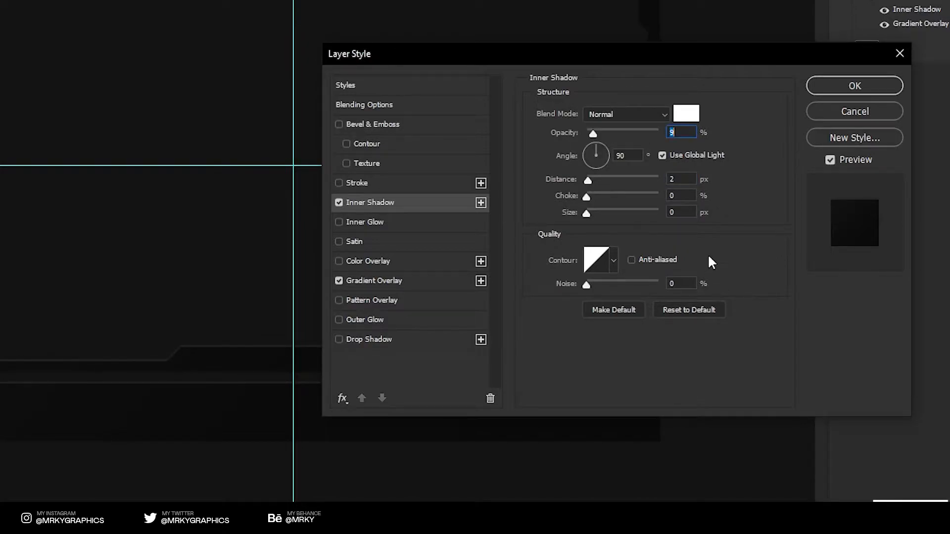
pyautogui.write('10')
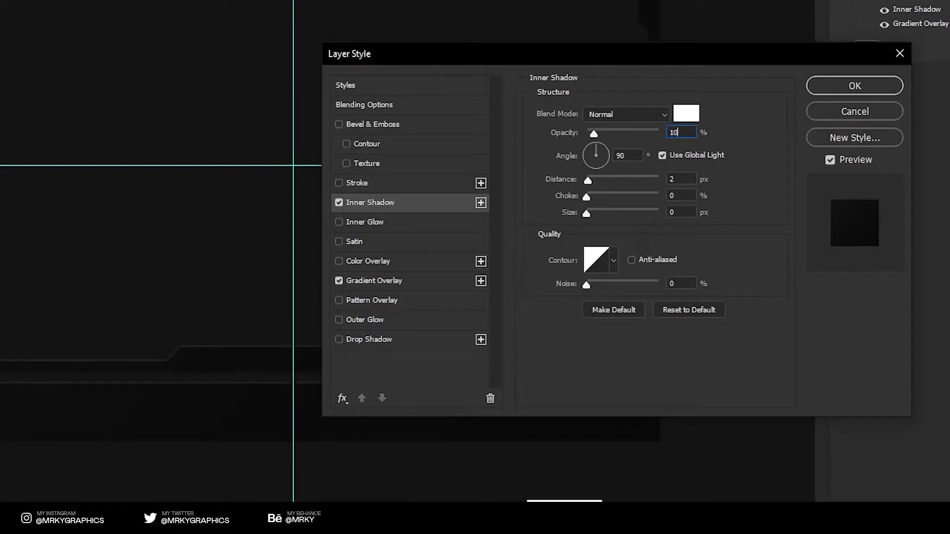
pyautogui.press('Return')
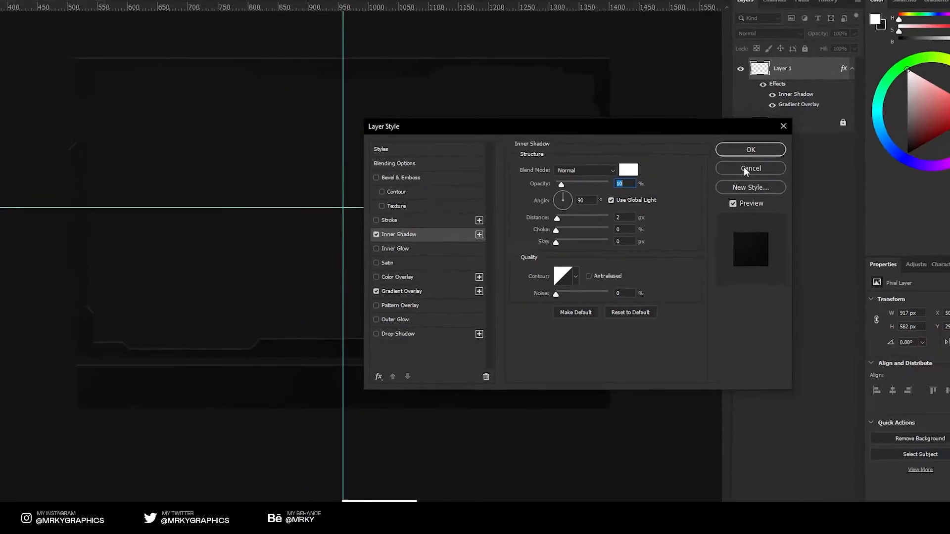
pyautogui.click(750, 149)
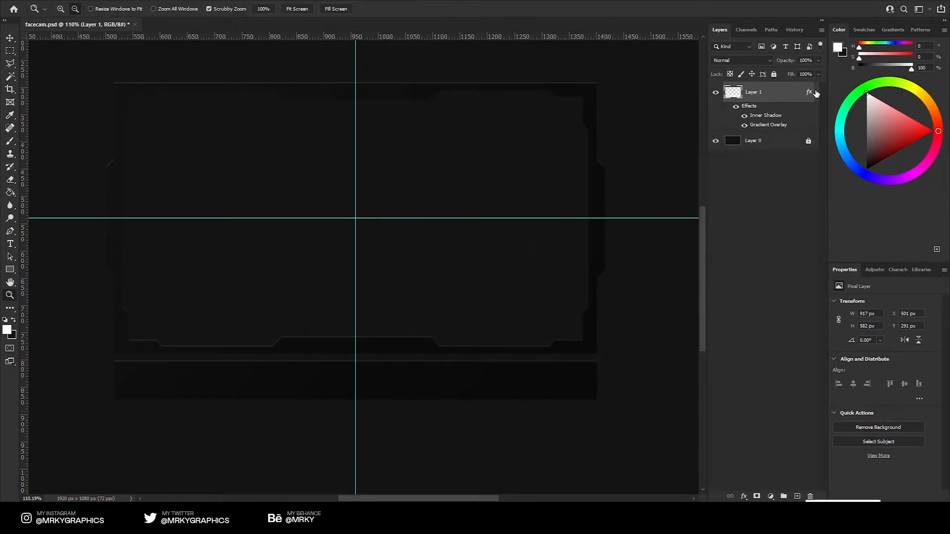
# - Set the foreground colour to bright pink with hue 325°, and create a new layer above the frame layer
pyautogui.click(816, 92)
pyautogui.scroll(1, 261, 164)
pyautogui.moveTo(261, 164); pyautogui.dragTo(266, 176)
pyautogui.scroll(1, 151, 169)
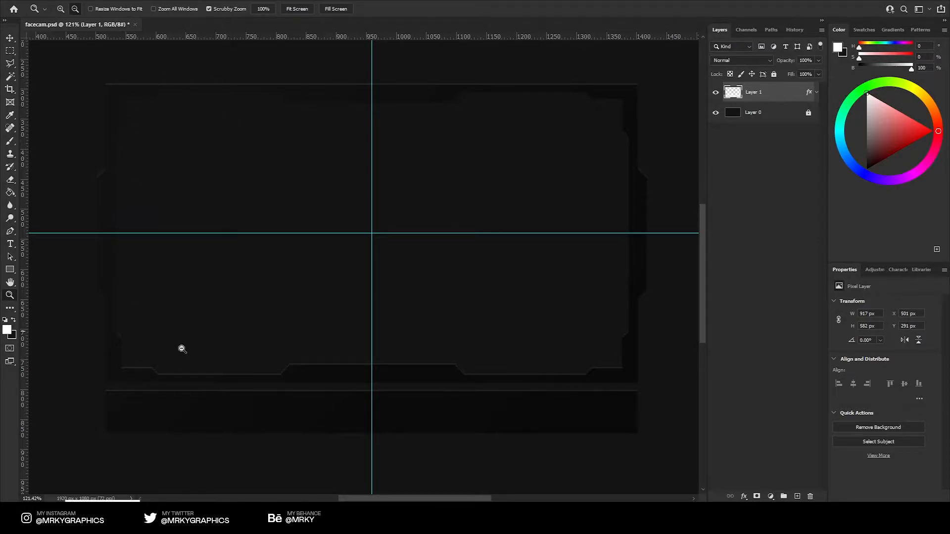
pyautogui.scroll(10, 88, 108)
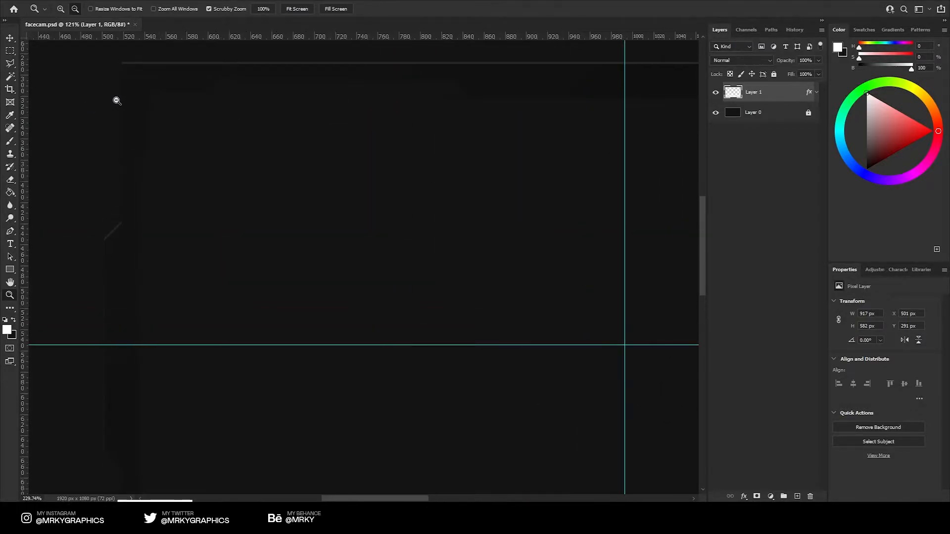
pyautogui.scroll(-5, 201, 151)
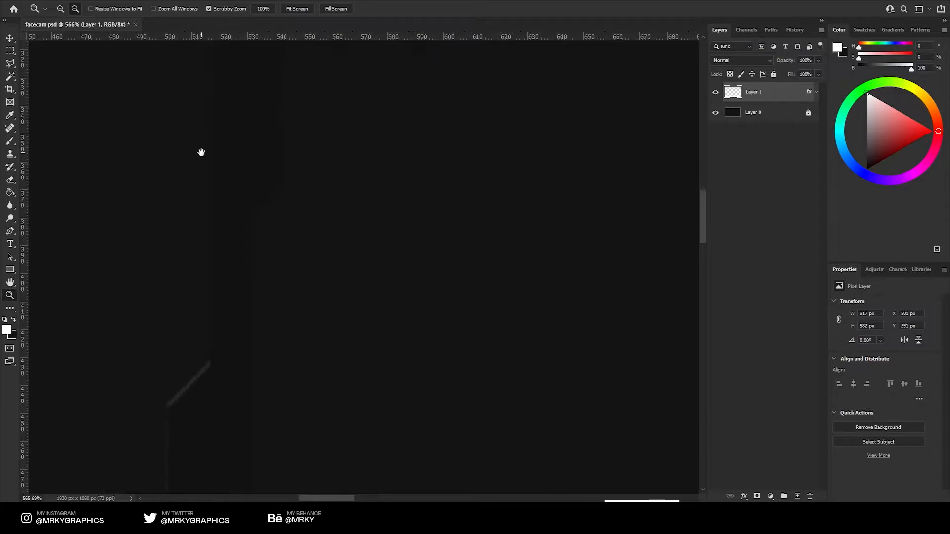
pyautogui.press('l')
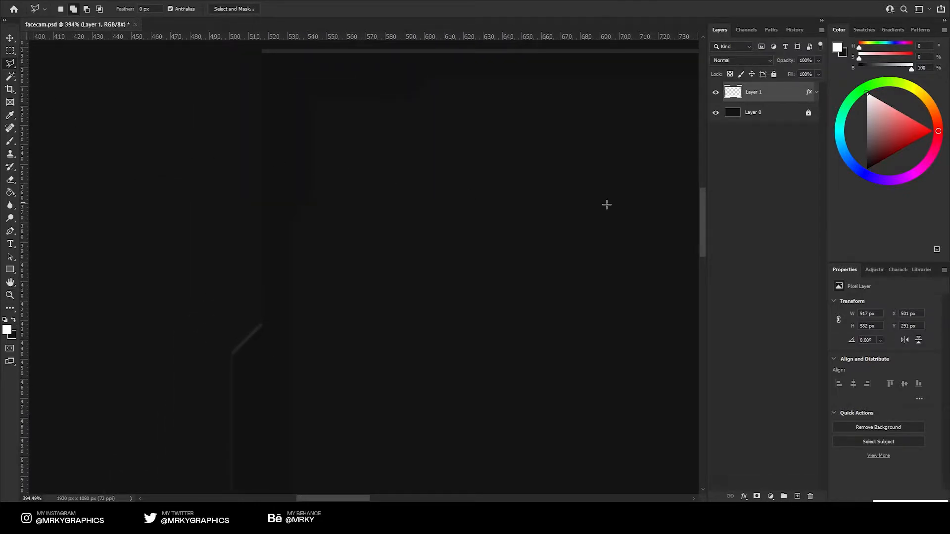
pyautogui.click(929, 163)
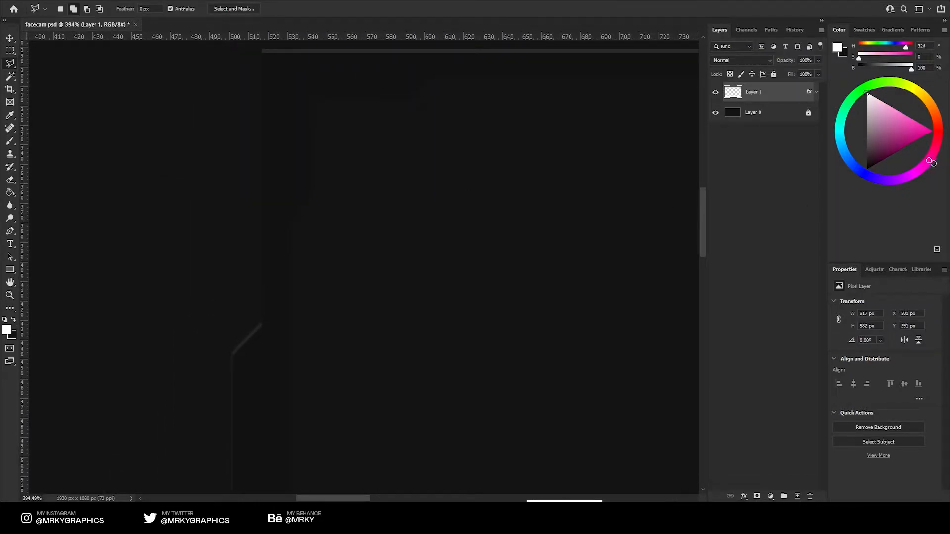
pyautogui.moveTo(917, 134); pyautogui.dragTo(933, 131)
pyautogui.click(797, 496)
# - Unlock the background layer, fill it with black and lock it again
pyautogui.scroll(3, 237, 303)
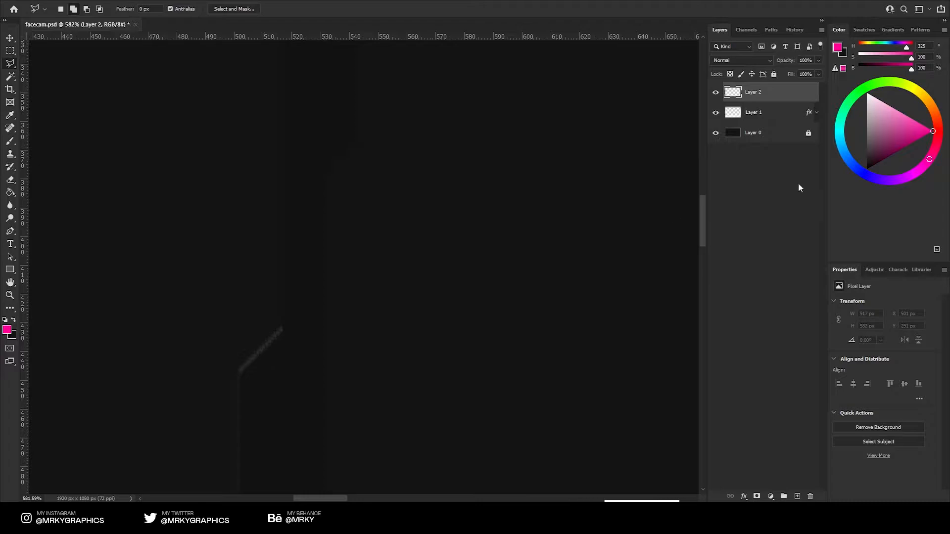
pyautogui.click(809, 134)
pyautogui.press('z')
pyautogui.scroll(-5, 549, 147)
pyautogui.moveTo(553, 149); pyautogui.dragTo(363, 145)
pyautogui.click(777, 135)
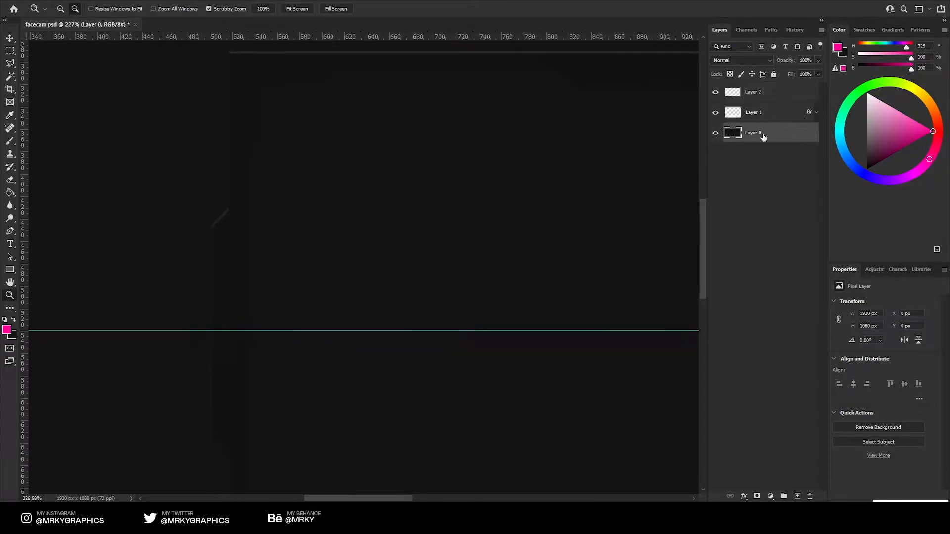
pyautogui.press('g')
pyautogui.press('d')
pyautogui.click(365, 159)
pyautogui.press('z')
pyautogui.scroll(-4, 308, 191)
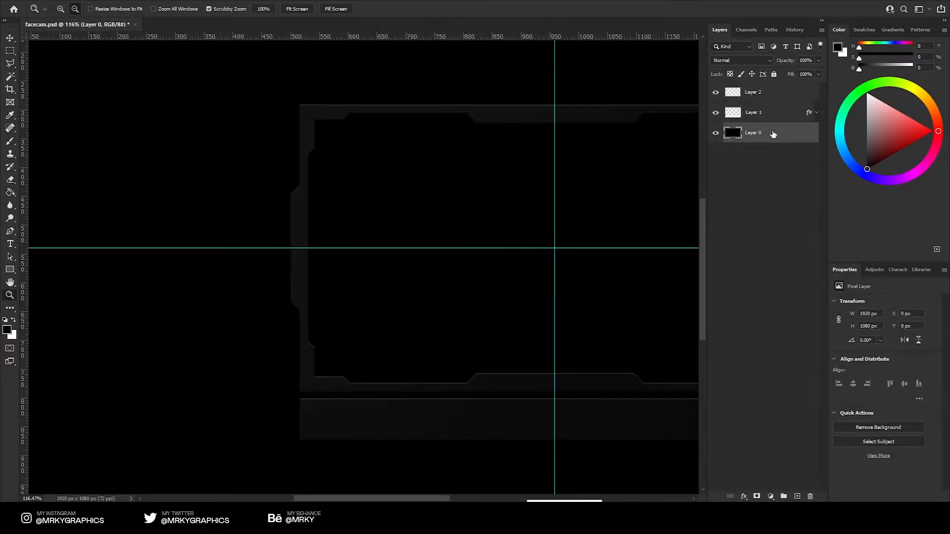
pyautogui.click(774, 74)
# - On the empty top layer, outline a slim slanted-end selection about 59 px tall on the frame's left edge, above the side tab's upper bevel
pyautogui.click(753, 92)
pyautogui.scroll(5, 274, 170)
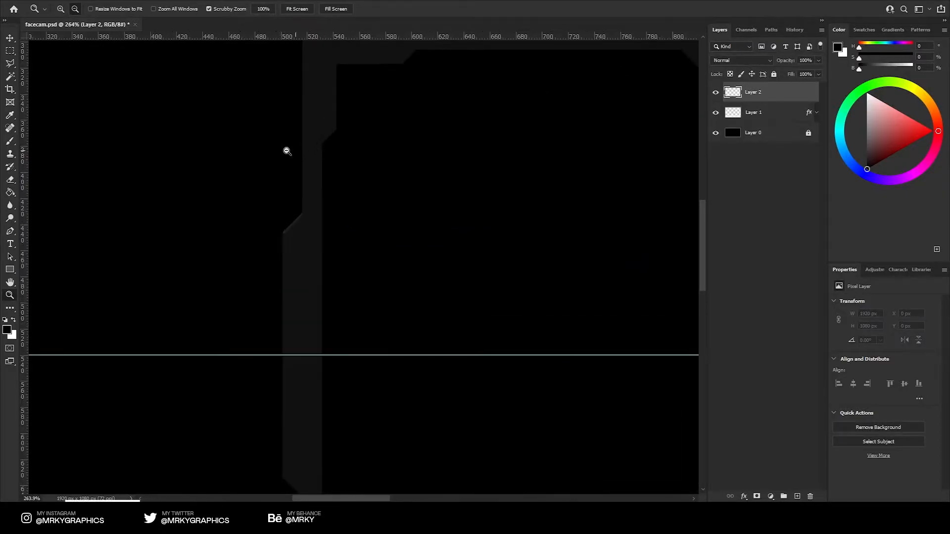
pyautogui.click(11, 64)
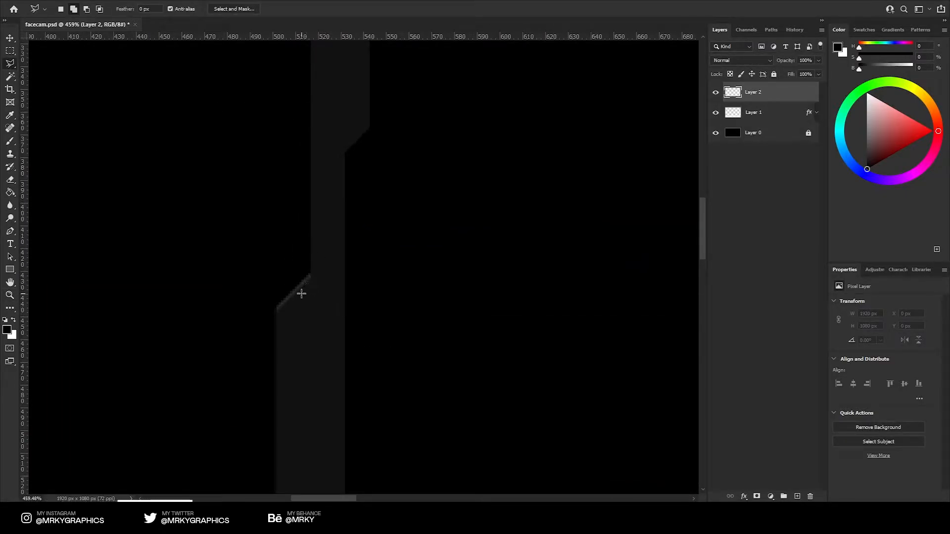
pyautogui.click(302, 175)
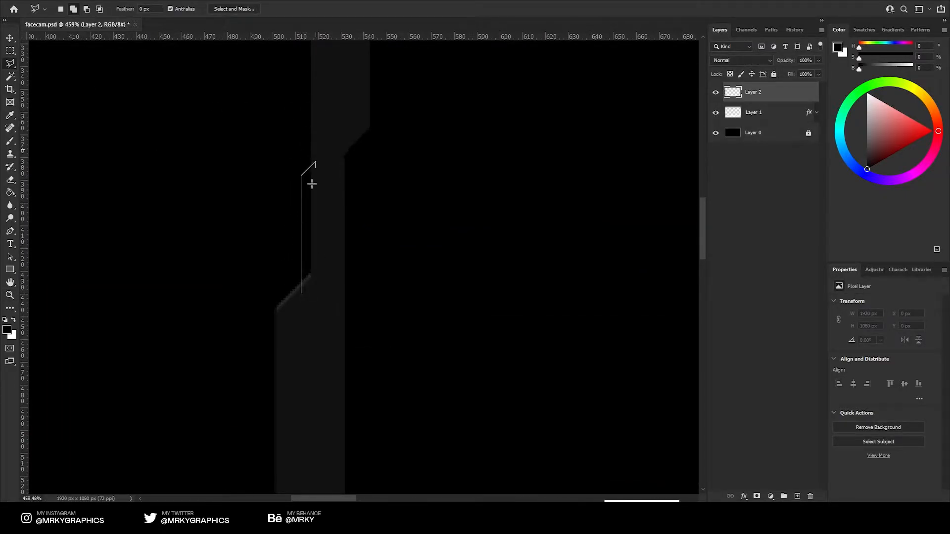
pyautogui.doubleClick(316, 278)
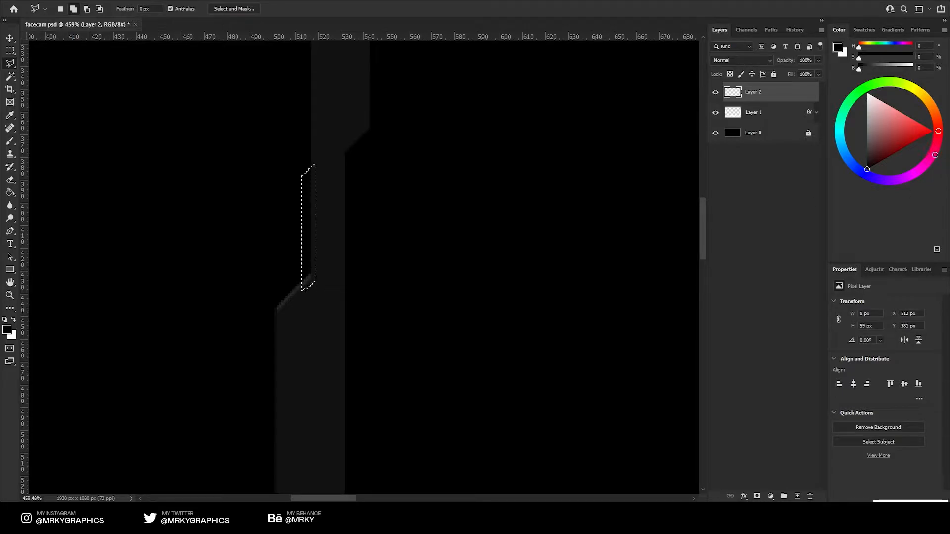
# - Fill the slanted selection with bright pink (hue 330°) and move its layer beneath the frame layer
pyautogui.click(932, 131)
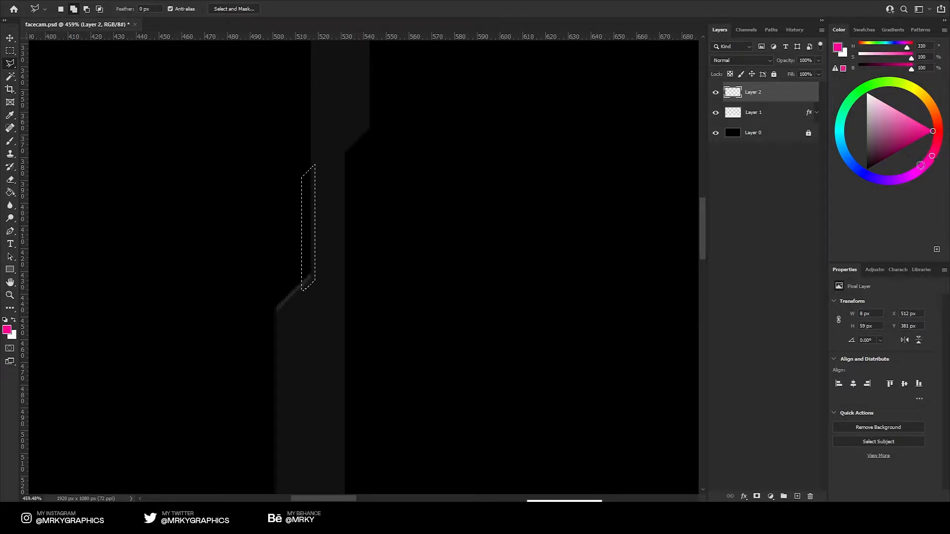
pyautogui.press('g')
pyautogui.click(310, 208)
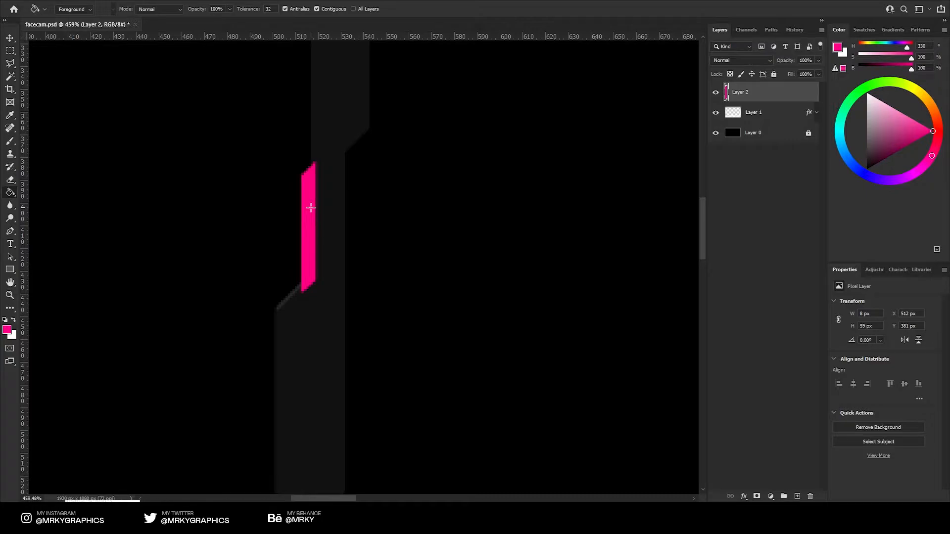
pyautogui.moveTo(766, 98); pyautogui.dragTo(763, 119)
# - Duplicate the pink bar, flip the copy vertically and place it against the left side tab's lower bevel
pyautogui.press('z')
pyautogui.moveTo(312, 234); pyautogui.dragTo(291, 201)
pyautogui.moveTo(265, 163); pyautogui.dragTo(282, 164)
pyautogui.press('v')
pyautogui.hotkey('ctrl', 'j')
pyautogui.hotkey('ctrl', 't')
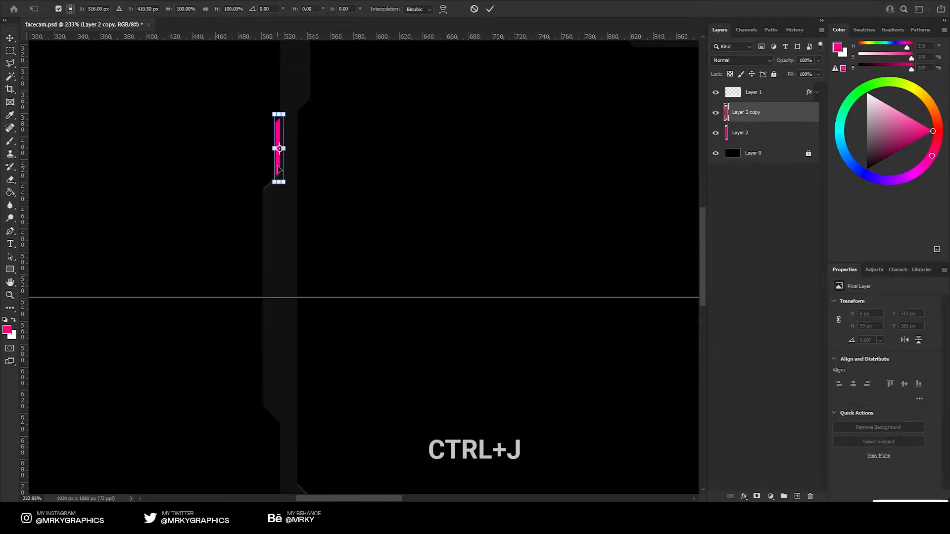
pyautogui.rightClick(279, 169)
pyautogui.click(299, 358)
pyautogui.press('Return')
pyautogui.moveTo(303, 158); pyautogui.dragTo(313, 452)
pyautogui.moveTo(267, 348); pyautogui.dragTo(280, 262)
pyautogui.moveTo(286, 304); pyautogui.dragTo(287, 291)
# - Select both pink bars on the frame's left edge and shift them down to Y 385 px, centring the pair on the horizontal guide
pyautogui.press('z')
pyautogui.keyDown('shift'); pyautogui.click(745, 132); pyautogui.keyUp('shift')
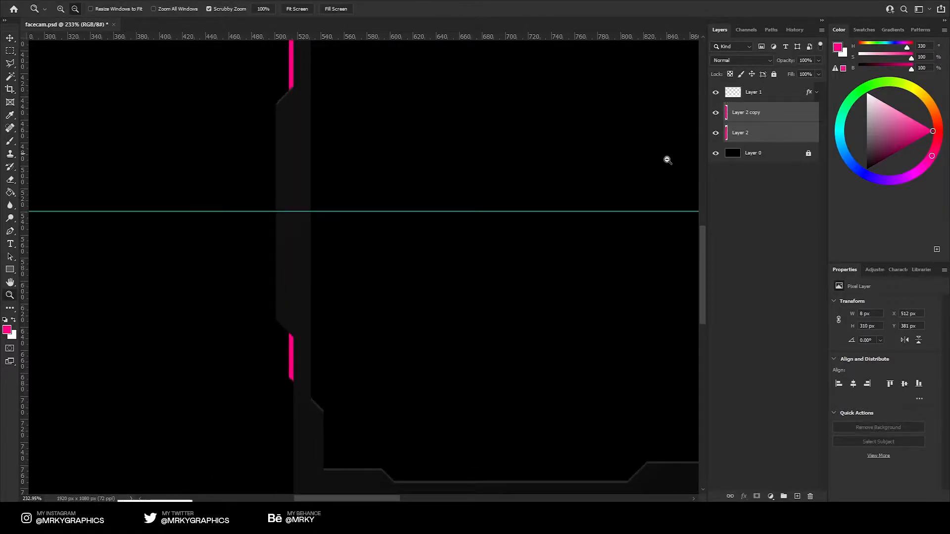
pyautogui.moveTo(282, 161); pyautogui.dragTo(293, 190)
pyautogui.hotkey('ctrl', 't')
pyautogui.press('Return')
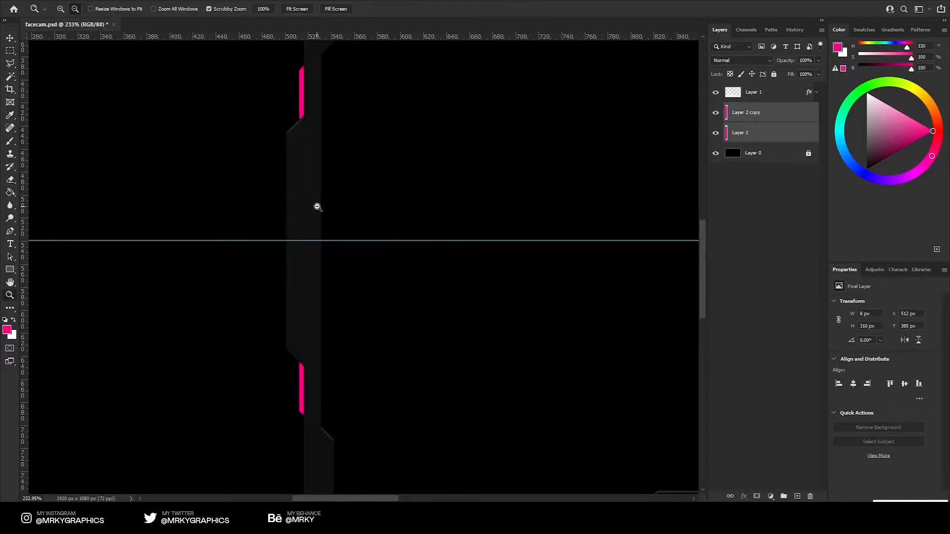
pyautogui.scroll(-6, 315, 205)
pyautogui.moveTo(317, 220); pyautogui.dragTo(305, 232)
pyautogui.scroll(3, 305, 218)
# - Duplicate the two left pink bars, flip the copies horizontally and place them against the frame's right edge at X 1399 px
pyautogui.moveTo(298, 122); pyautogui.dragTo(358, 89)
pyautogui.moveTo(288, 138); pyautogui.dragTo(186, 194)
pyautogui.moveTo(90, 86); pyautogui.dragTo(23, 134)
pyautogui.moveTo(173, 148); pyautogui.dragTo(100, 80)
pyautogui.click(10, 38)
pyautogui.hotkey('ctrl', 'j')
pyautogui.hotkey('ctrl', 't')
pyautogui.rightClick(162, 182)
pyautogui.click(208, 365)
pyautogui.press('Return')
pyautogui.moveTo(173, 207); pyautogui.dragTo(540, 209)
pyautogui.press('z')
pyautogui.moveTo(136, 82); pyautogui.dragTo(257, 94)
pyautogui.scroll(-10, 405, 324)
pyautogui.moveTo(608, 308); pyautogui.dragTo(236, 265)
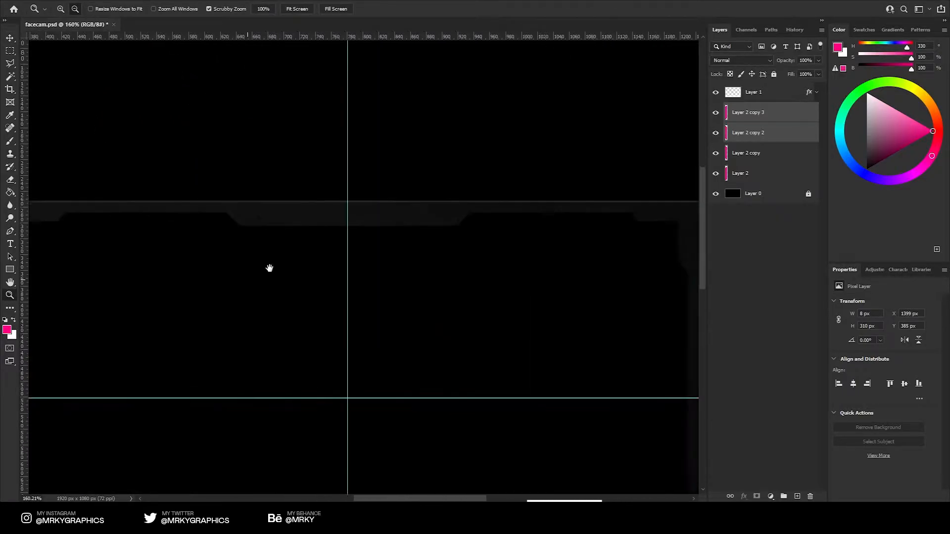
pyautogui.moveTo(688, 308); pyautogui.dragTo(486, 286)
pyautogui.scroll(10, 288, 231)
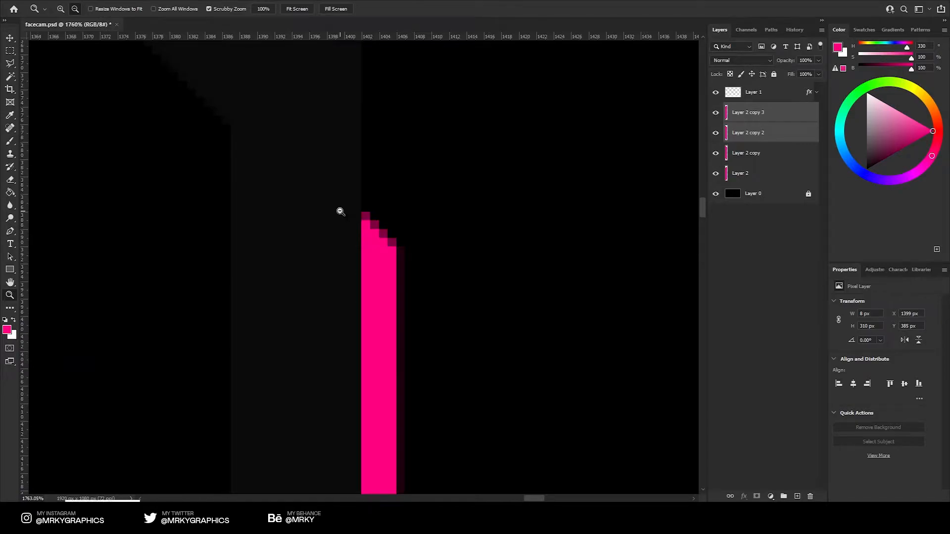
pyautogui.scroll(-15, 340, 211)
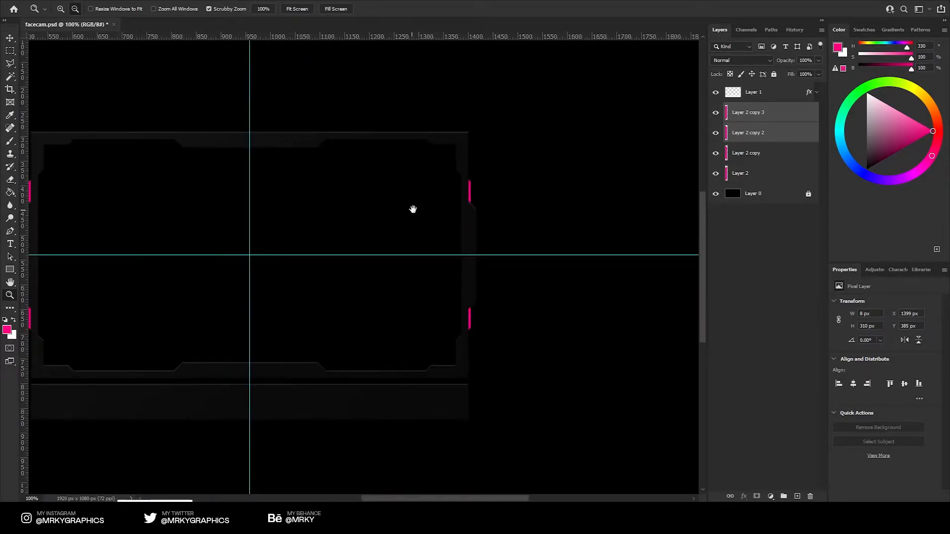
pyautogui.moveTo(411, 210); pyautogui.dragTo(436, 196)
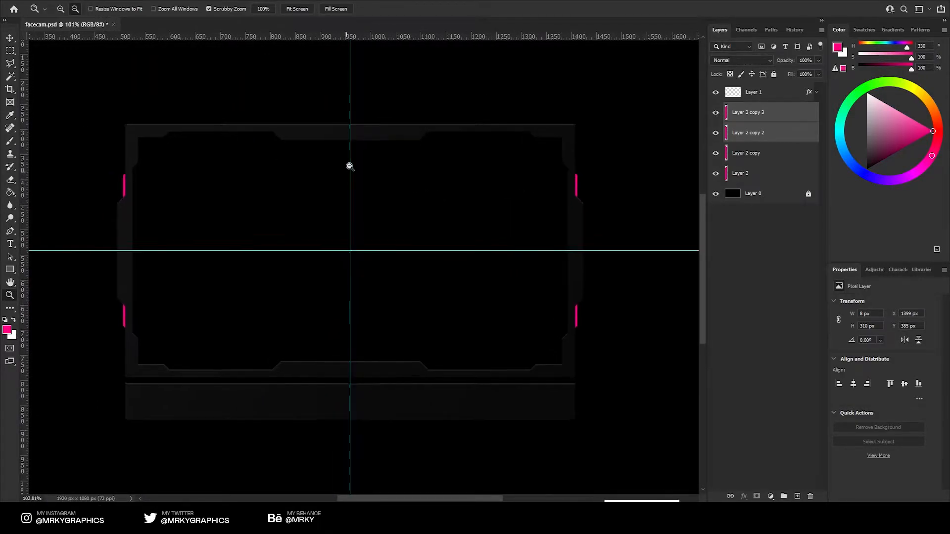
pyautogui.scroll(1, 347, 168)
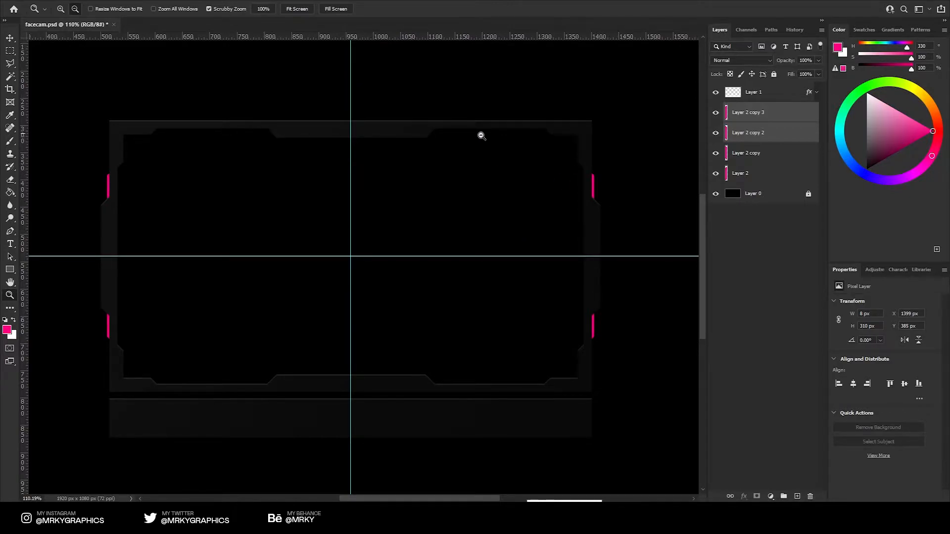
# - On a new layer below the frame layer, outline a slim slanted selection about 56 × 6 px at the bottom centre tab's left bevel
pyautogui.click(772, 122)
pyautogui.click(797, 497)
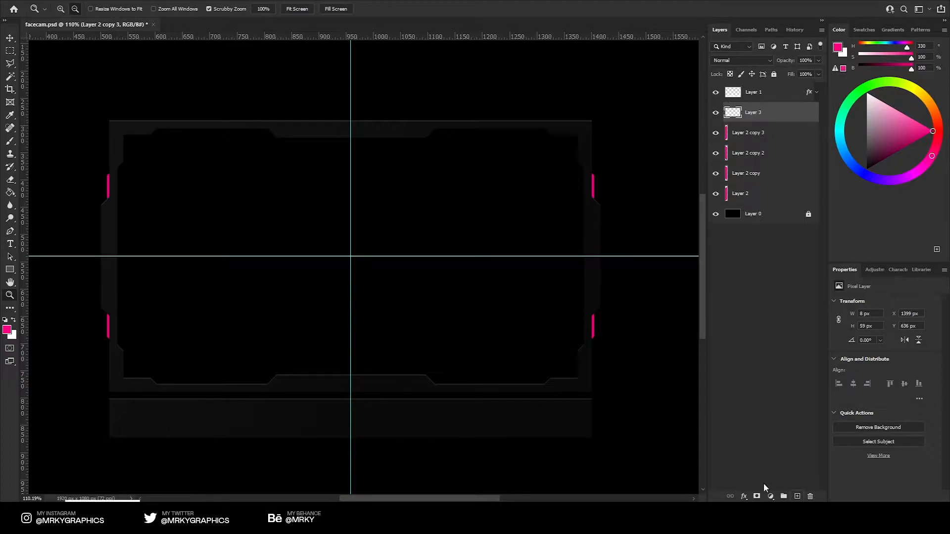
pyautogui.moveTo(267, 385); pyautogui.dragTo(381, 341)
pyautogui.click(10, 64)
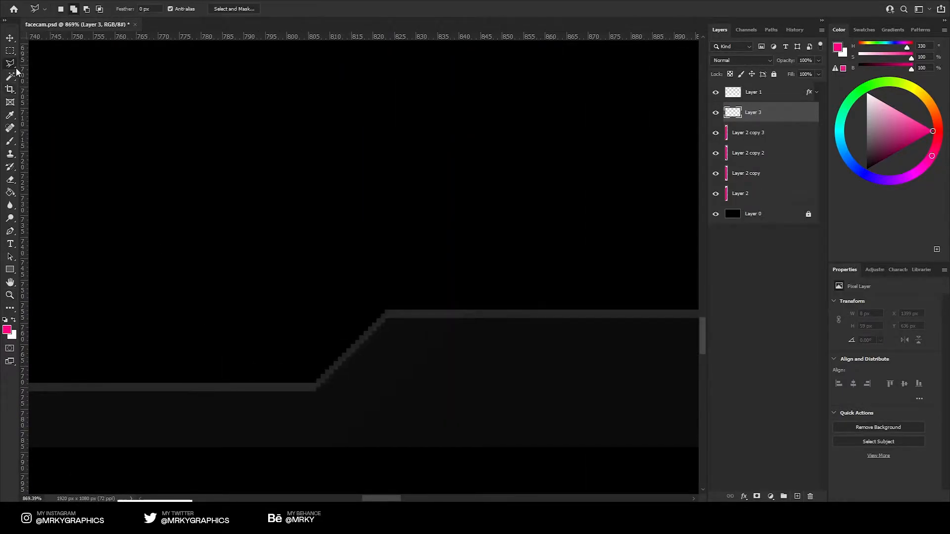
pyautogui.moveTo(251, 207); pyautogui.dragTo(395, 163)
pyautogui.click(481, 328)
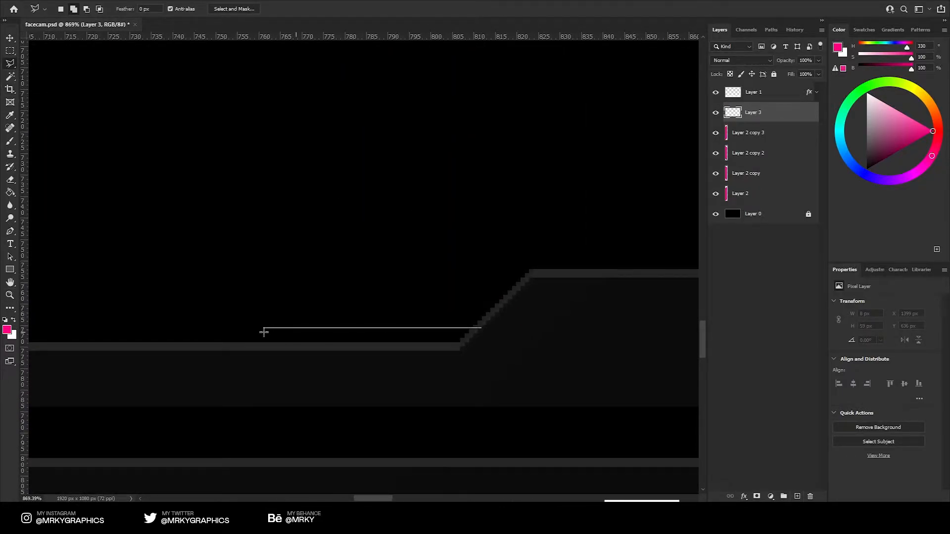
pyautogui.click(247, 350)
pyautogui.doubleClick(461, 350)
# - Fill the slanted selection with pink, deselect it and nudge the bar up to Y 769 px
pyautogui.press('g')
pyautogui.click(326, 335)
pyautogui.hotkey('ctrl', 'd')
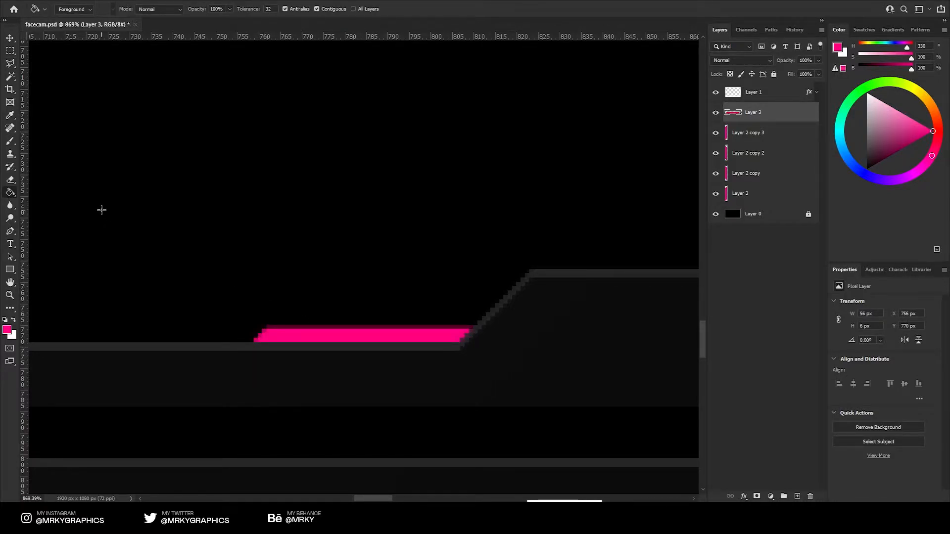
pyautogui.hotkey('ctrl', 'Up')
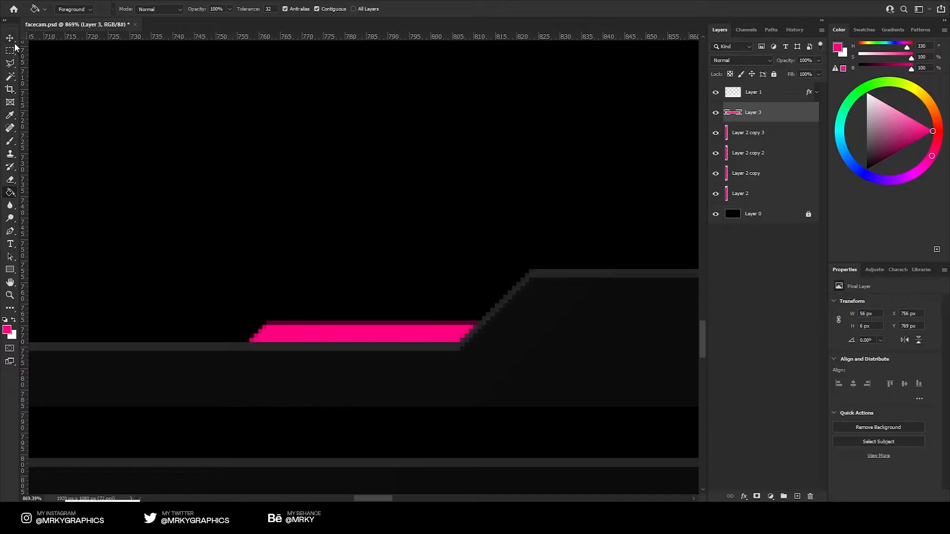
# - Duplicate the horizontal pink bar, flip the copy horizontally and place it against the bottom centre tab's right bevel at X 1098 px
pyautogui.press('z')
pyautogui.moveTo(140, 128); pyautogui.dragTo(121, 180)
pyautogui.moveTo(215, 157); pyautogui.dragTo(178, 224)
pyautogui.press('v')
pyautogui.hotkey('ctrl', 'j')
pyautogui.hotkey('ctrl', 't')
pyautogui.rightClick(194, 285)
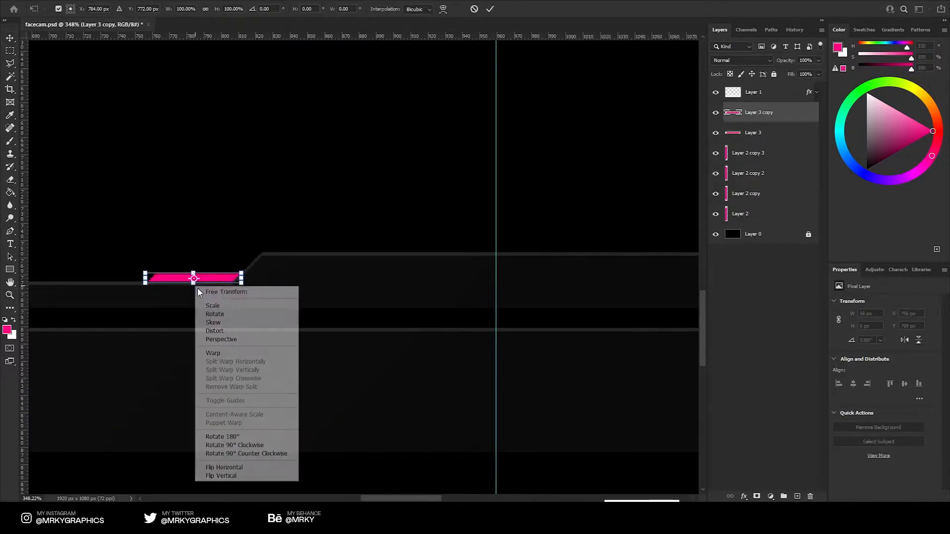
pyautogui.click(232, 467)
pyautogui.press('Return')
pyautogui.moveTo(186, 303); pyautogui.dragTo(401, 283)
pyautogui.moveTo(405, 281); pyautogui.dragTo(77, 267)
pyautogui.moveTo(82, 267); pyautogui.dragTo(456, 275)
pyautogui.press('z')
pyautogui.moveTo(431, 271); pyautogui.dragTo(389, 267)
pyautogui.moveTo(389, 266); pyautogui.dragTo(487, 267)
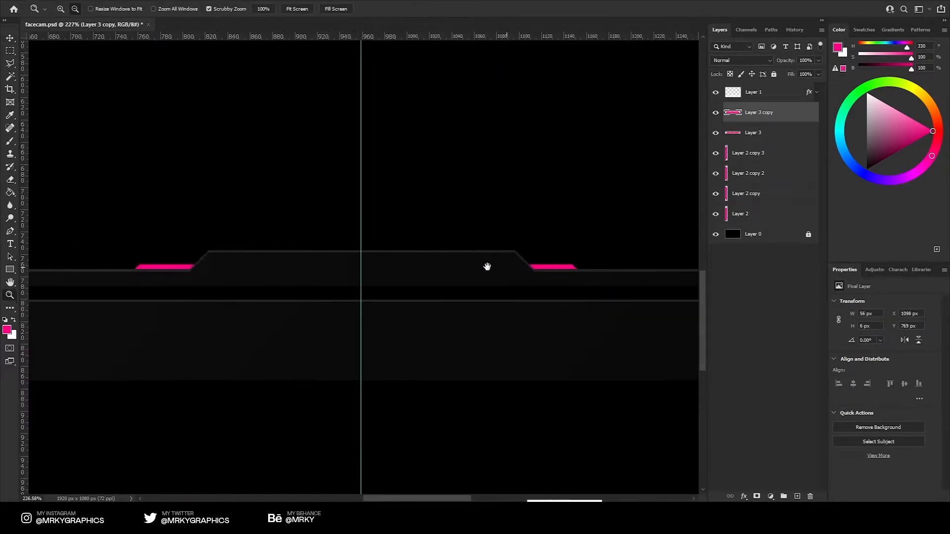
# - Select both lower pink bars and shift them right to X 761 px, centring the pair on the vertical guide
pyautogui.keyDown('shift'); pyautogui.click(756, 133); pyautogui.keyUp('shift')
pyautogui.hotkey('ctrl', 't')
pyautogui.moveTo(369, 267); pyautogui.dragTo(388, 271)
pyautogui.press('Return')
pyautogui.press('z')
pyautogui.moveTo(115, 274); pyautogui.dragTo(154, 259)
# - Duplicate the two lower horizontal pink bars and flip the copies vertically
pyautogui.press('v')
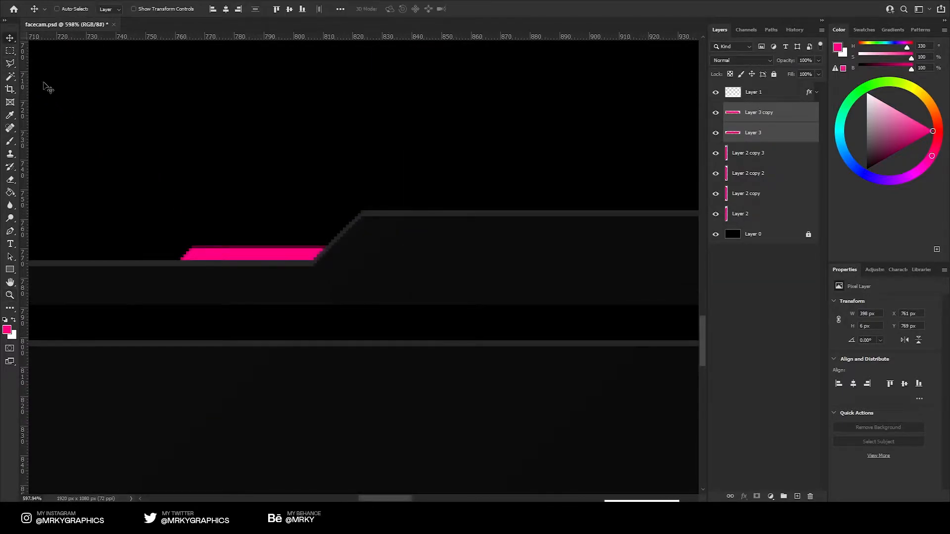
pyautogui.hotkey('ctrl', 'j')
pyautogui.hotkey('ctrl', 't')
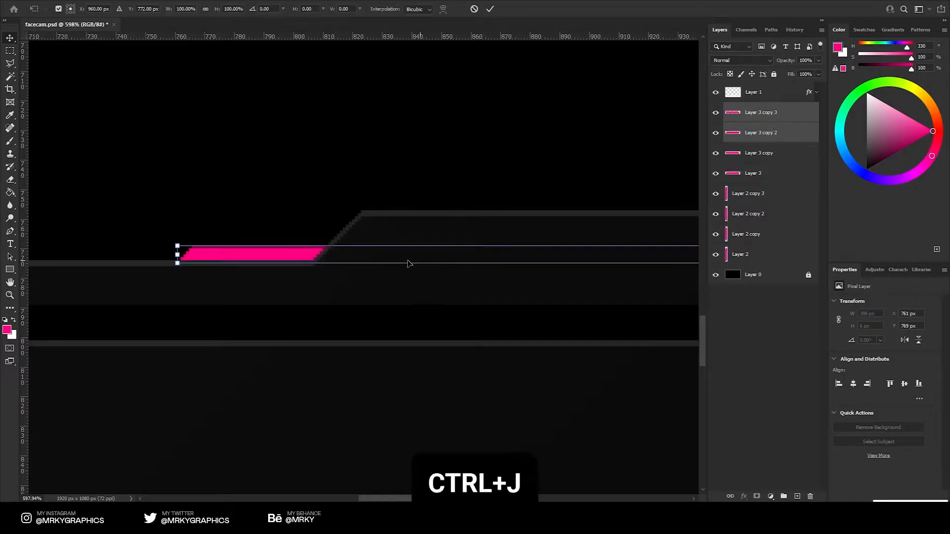
pyautogui.rightClick(404, 256)
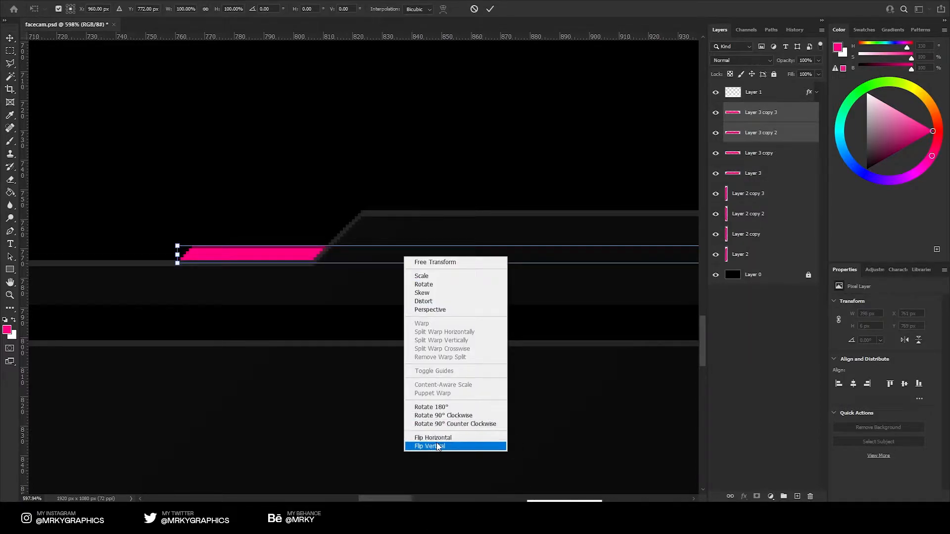
pyautogui.click(437, 440)
pyautogui.press('Return')
# - Move the flipped pink bars to the frame's upper inner edge beside the top centre tab, at Y 305 px
pyautogui.moveTo(424, 418); pyautogui.dragTo(354, 322)
pyautogui.press('z')
pyautogui.moveTo(292, 350); pyautogui.dragTo(175, 411)
pyautogui.press('v')
pyautogui.moveTo(266, 386); pyautogui.dragTo(293, 71)
pyautogui.press('z')
pyautogui.hotkey('ctrl', 'Up')
pyautogui.hotkey('ctrl', 'Up')
pyautogui.hotkey('ctrl', 'Up')
pyautogui.hotkey('ctrl', 'Up')
pyautogui.hotkey('ctrl', 'Up')
pyautogui.hotkey('ctrl', 'Down')
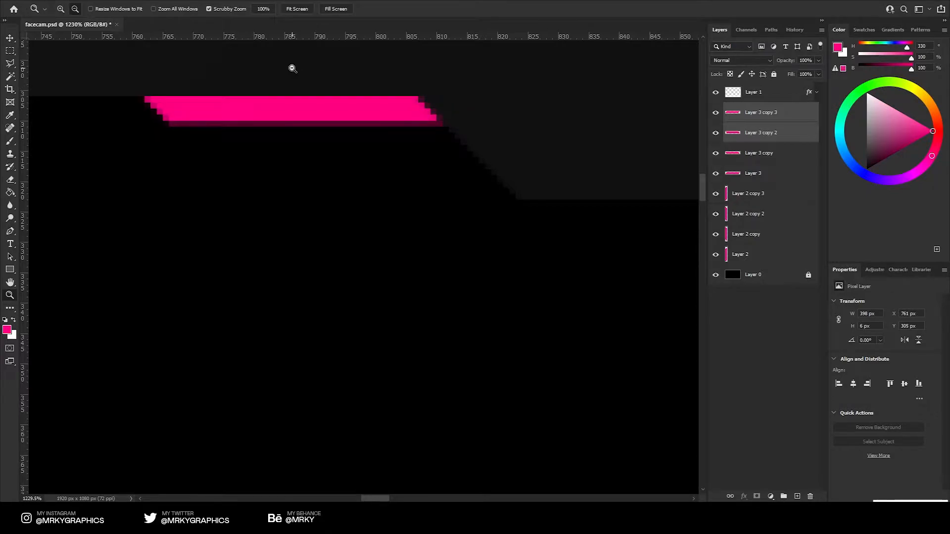
pyautogui.moveTo(340, 155); pyautogui.dragTo(318, 212)
pyautogui.moveTo(387, 204); pyautogui.dragTo(353, 181)
pyautogui.moveTo(341, 203); pyautogui.dragTo(381, 183)
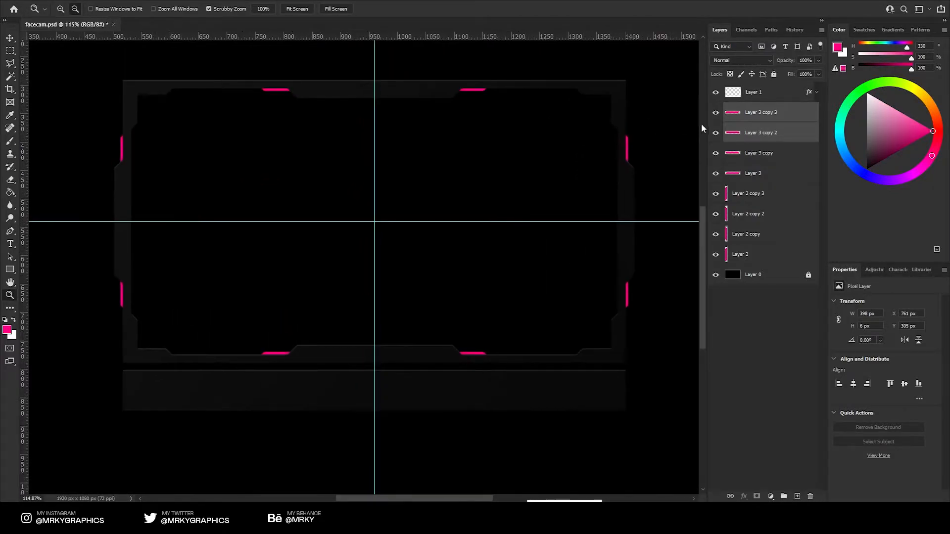
# - On a new layer, outline a bent bracket selection about 13 × 38 px along the upper-left inner corner's lower bevel
pyautogui.click(768, 113)
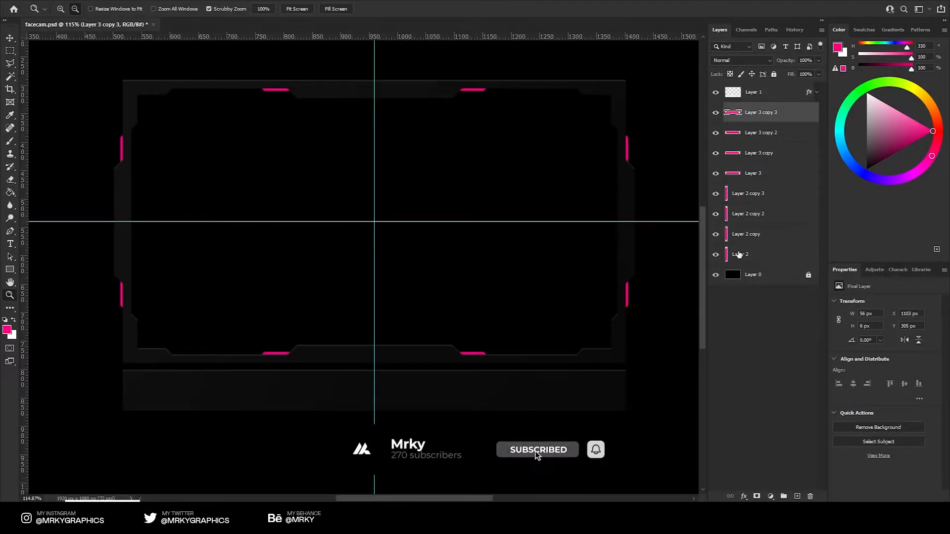
pyautogui.click(742, 250)
pyautogui.click(755, 112)
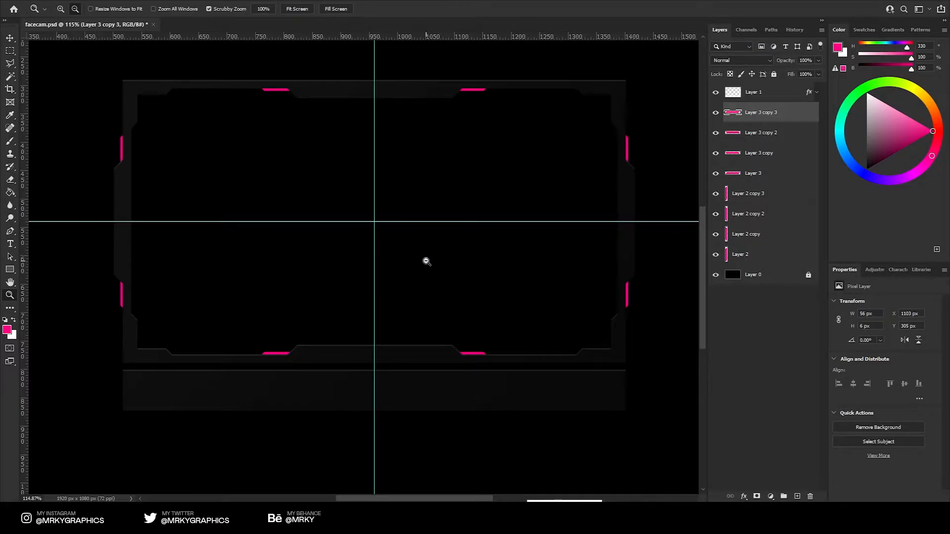
pyautogui.moveTo(126, 110)
pyautogui.mouseDown()
pyautogui.moveTo(146, 85)
pyautogui.moveTo(173, 112)
pyautogui.mouseUp()
pyautogui.click(797, 496)
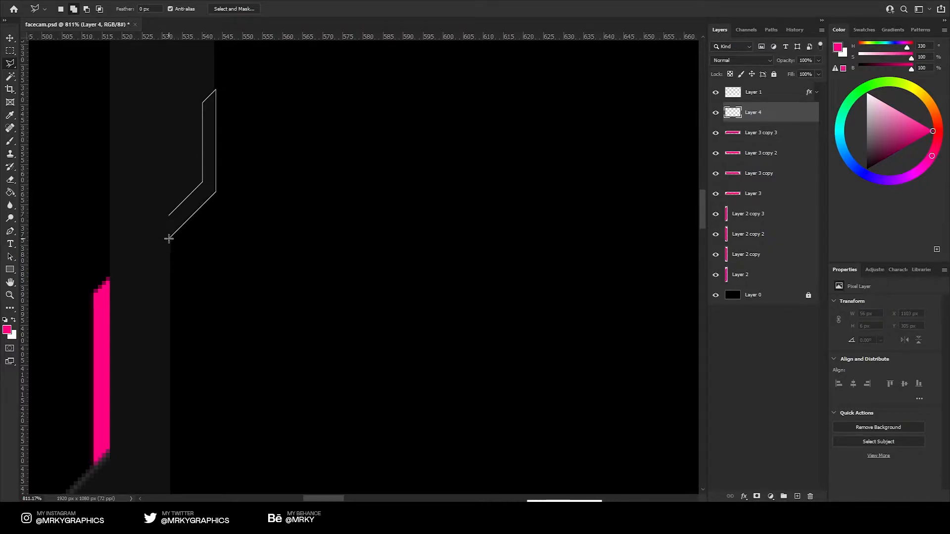
pyautogui.click(170, 242)
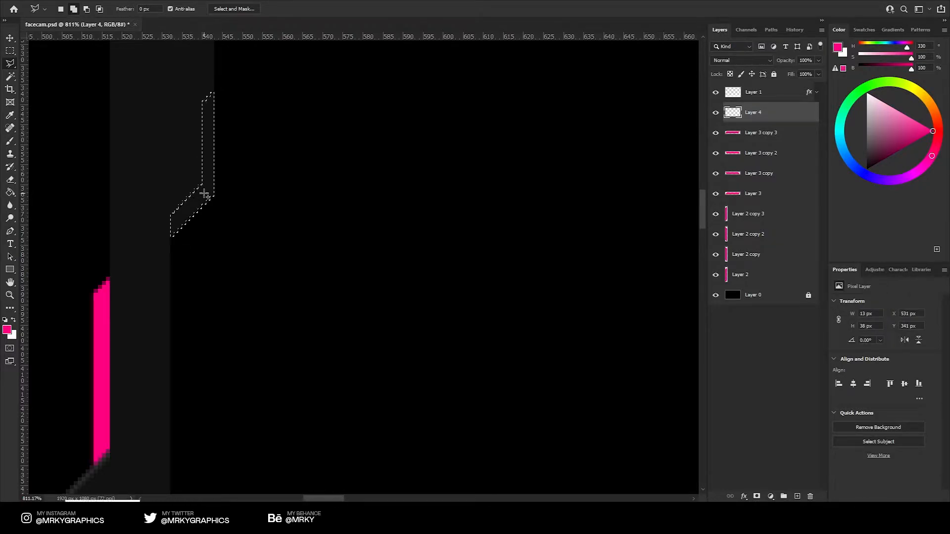
# - Fill the bent selection with pink, deselect it and move its layer above the frame layer
pyautogui.press('g')
pyautogui.click(205, 195)
pyautogui.hotkey('ctrl', 'd')
pyautogui.moveTo(778, 116); pyautogui.dragTo(760, 84)
pyautogui.press('z')
pyautogui.moveTo(265, 112)
pyautogui.mouseDown()
pyautogui.moveTo(242, 131)
pyautogui.moveTo(295, 89)
pyautogui.moveTo(269, 112)
pyautogui.mouseUp()
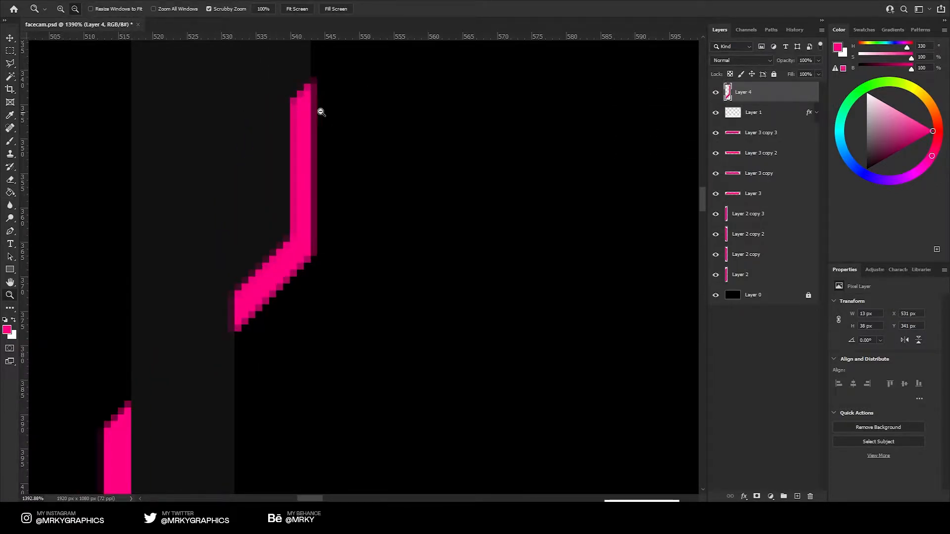
# - Duplicate the bent pink accent and flip the copy vertically
pyautogui.moveTo(337, 120); pyautogui.dragTo(302, 130)
pyautogui.moveTo(308, 164); pyautogui.dragTo(294, 165)
pyautogui.moveTo(393, 161); pyautogui.dragTo(244, 135)
pyautogui.moveTo(138, 261); pyautogui.dragTo(170, 196)
pyautogui.press('v')
pyautogui.hotkey('ctrl', 'j')
pyautogui.hotkey('ctrl', 't')
pyautogui.rightClick(202, 115)
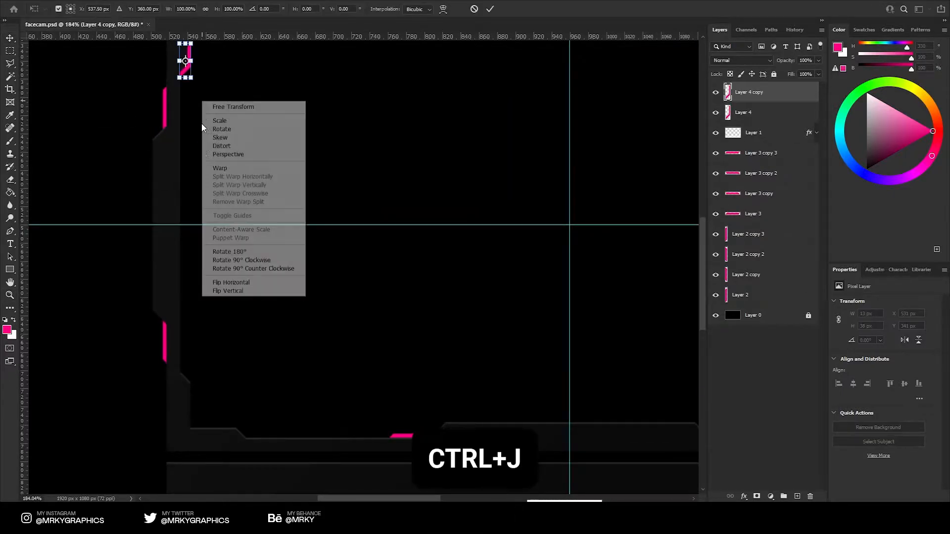
pyautogui.click(237, 291)
pyautogui.press('Return')
# - Move the flipped bent accent onto the lower-left inner corner's bevel, at Y 701 px
pyautogui.moveTo(212, 99); pyautogui.dragTo(222, 422)
pyautogui.press('z')
pyautogui.moveTo(163, 394); pyautogui.dragTo(281, 337)
pyautogui.hotkey('ctrl', 'Up')
pyautogui.hotkey('ctrl', 'Up')
pyautogui.hotkey('ctrl', 'Up')
pyautogui.hotkey('ctrl', 'Up')
pyautogui.hotkey('ctrl', 'Up')
pyautogui.hotkey('ctrl', 'Up')
pyautogui.hotkey('ctrl', 'Up')
pyautogui.hotkey('ctrl', 'Up')
# - Trim the overhanging one-pixel strip from the inner edge of both left bent accents, making each 12 px wide
pyautogui.click(9, 50)
pyautogui.moveTo(291, 432); pyautogui.dragTo(266, 250)
pyautogui.press('Delete')
pyautogui.hotkey('ctrl', 'd')
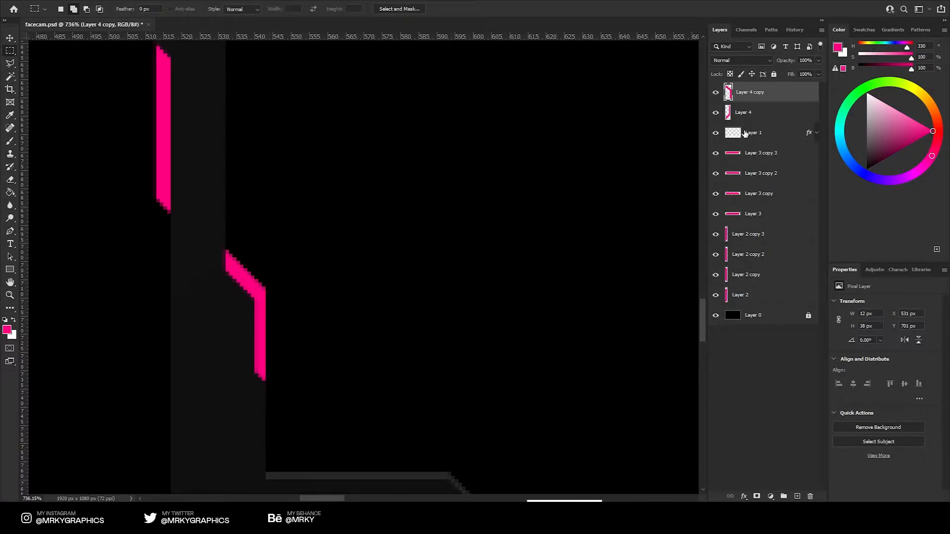
pyautogui.click(743, 112)
pyautogui.scroll(15, 307, 304)
pyautogui.moveTo(386, 351); pyautogui.dragTo(392, 213)
pyautogui.press('Delete')
pyautogui.hotkey('ctrl', 'd')
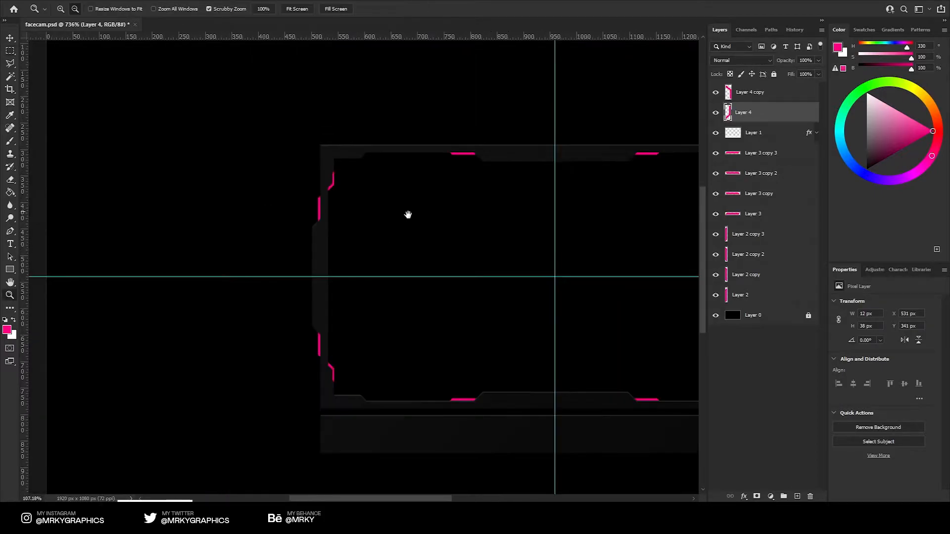
# - Duplicate both left bent accents and flip the copies horizontally
pyautogui.press('v')
pyautogui.keyDown('shift'); pyautogui.click(742, 92); pyautogui.keyUp('shift')
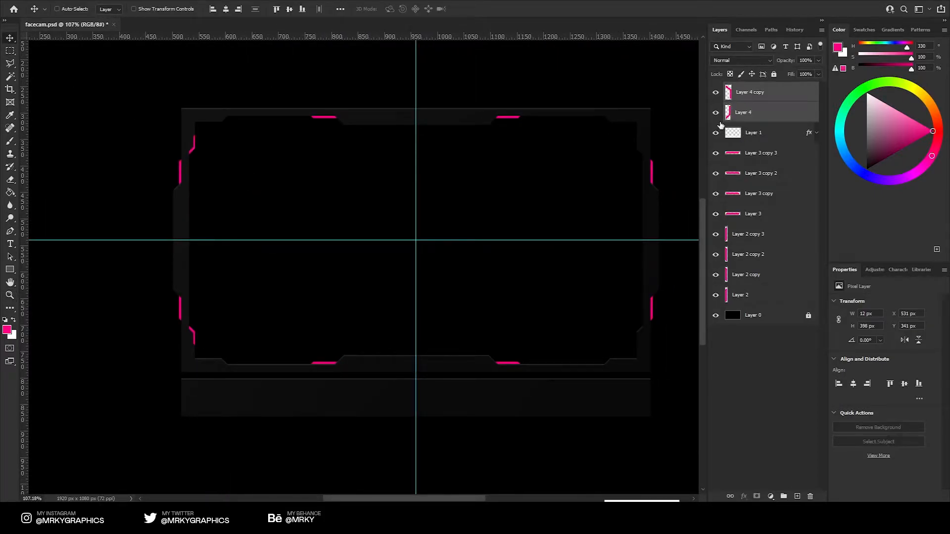
pyautogui.hotkey('ctrl', 'j')
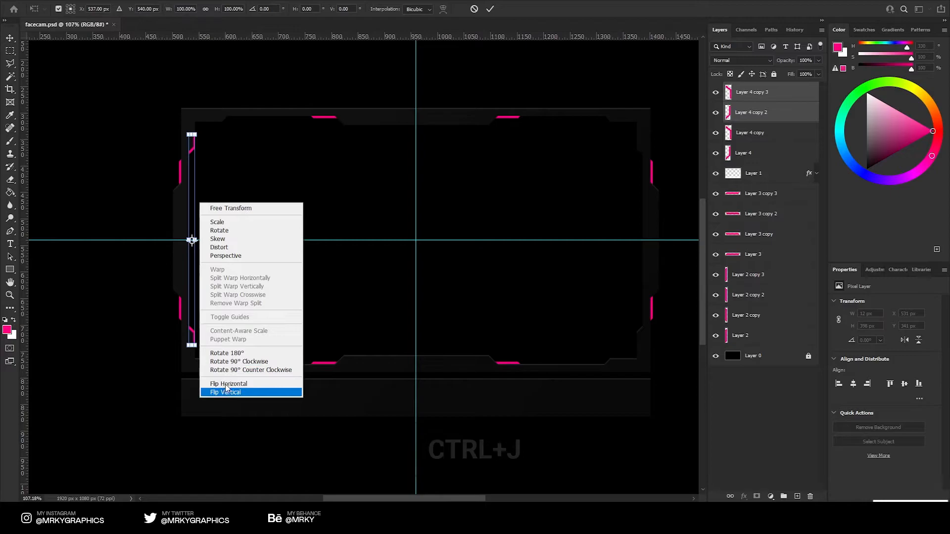
pyautogui.click(225, 391)
pyautogui.press('Return')
# - Move the mirrored bent accents onto the frame's right inner corner bevels, at X 1376 px
pyautogui.moveTo(258, 185); pyautogui.dragTo(658, 200)
pyautogui.moveTo(626, 138); pyautogui.dragTo(285, 136)
pyautogui.moveTo(314, 195); pyautogui.dragTo(257, 270)
pyautogui.hotkey('ctrl', 'Right')
pyautogui.hotkey('ctrl', 'Right')
pyautogui.hotkey('ctrl', 'Right')
pyautogui.hotkey('ctrl', 'Right')
pyautogui.hotkey('ctrl', 'Right')
pyautogui.hotkey('ctrl', 'Right')
pyautogui.hotkey('ctrl', 'Right')
pyautogui.hotkey('ctrl', 'Right')
pyautogui.hotkey('ctrl', 'Right')
pyautogui.hotkey('ctrl', 'Right')
pyautogui.hotkey('ctrl', 'Left')
pyautogui.moveTo(261, 233); pyautogui.dragTo(312, 209)
pyautogui.moveTo(318, 191); pyautogui.dragTo(323, 176)
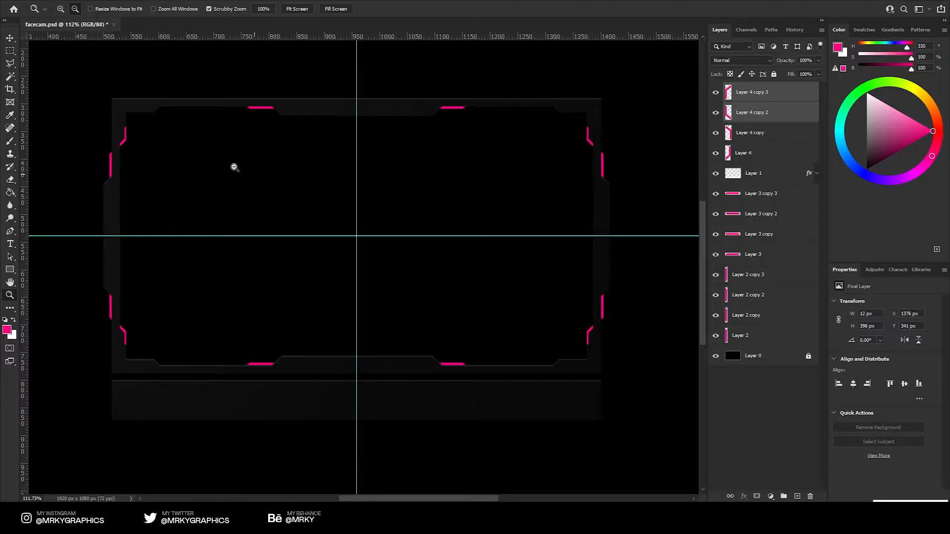
# - On a new layer, draw a vertical pink bar 3 px wide and 23 px tall inside the frame's upper-left inner corner
pyautogui.click(10, 39)
pyautogui.keyDown('ctrl'); pyautogui.click(769, 113); pyautogui.keyUp('ctrl')
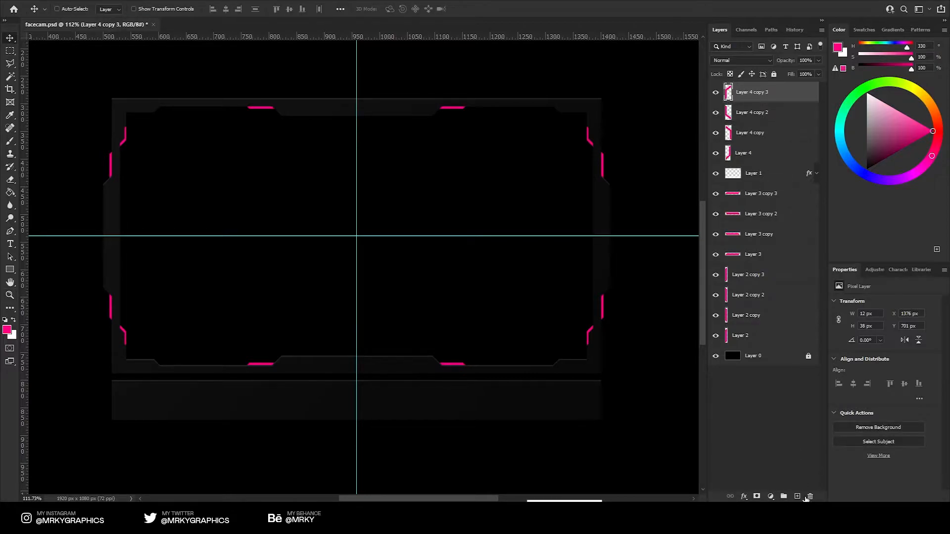
pyautogui.click(797, 497)
pyautogui.press('z')
pyautogui.moveTo(116, 117); pyautogui.dragTo(159, 96)
pyautogui.press('l')
pyautogui.click(154, 135)
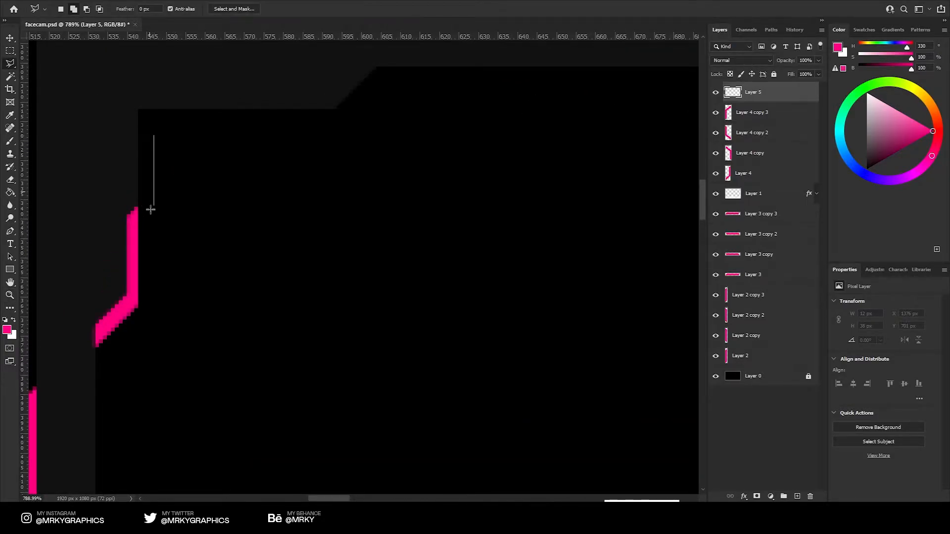
pyautogui.click(154, 223)
pyautogui.doubleClick(169, 135)
pyautogui.press('g')
pyautogui.click(159, 187)
pyautogui.click(10, 50)
pyautogui.moveTo(172, 121); pyautogui.dragTo(169, 222)
# - Duplicate the bar, turn the copy into a horizontal top arm, and merge both into a 23 × 23 px L-shaped corner bracket
pyautogui.hotkey('ctrl', 'j')
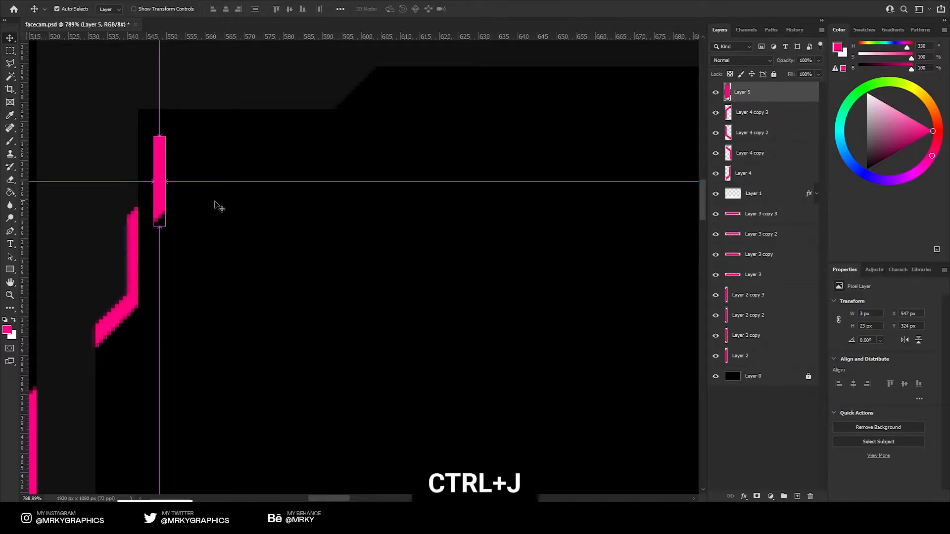
pyautogui.hotkey('ctrl', 't')
pyautogui.rightClick(162, 196)
pyautogui.click(191, 377)
pyautogui.moveTo(195, 291); pyautogui.dragTo(233, 143)
pyautogui.press('Return')
pyautogui.moveTo(159, 188); pyautogui.dragTo(185, 116)
pyautogui.hotkey('ctrl', 'e')
# - Measure the bracket's gap to the inner corner and nudge the bracket one pixel right and one pixel down
pyautogui.press('z')
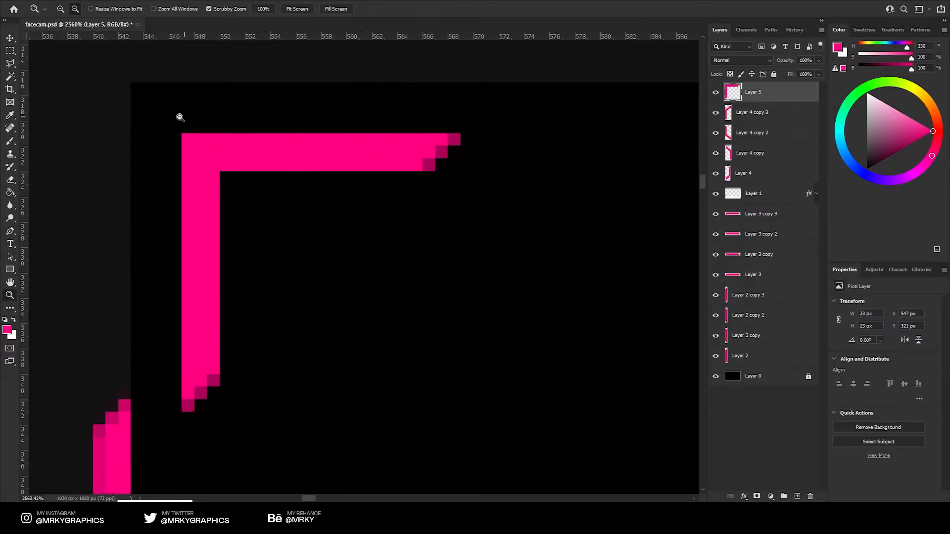
pyautogui.click(10, 51)
pyautogui.moveTo(132, 84); pyautogui.dragTo(178, 126)
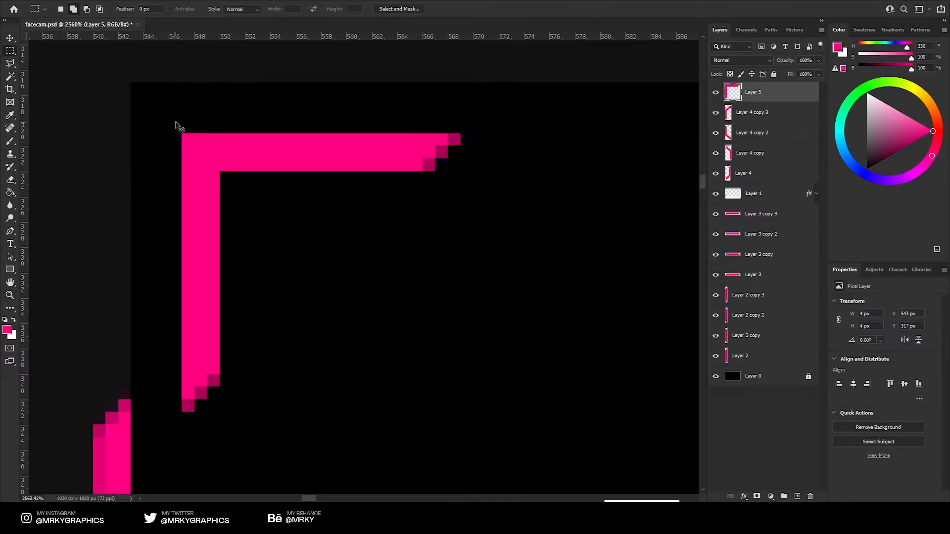
pyautogui.hotkey('ctrl', 'Right')
pyautogui.hotkey('ctrl', 'Down')
# - Duplicate the corner bracket, flip the copy vertically and move it down near the lower-left inner corner
pyautogui.press('z')
pyautogui.scroll(-15, 176, 122)
pyautogui.scroll(2, 205, 170)
pyautogui.scroll(2, 181, 177)
pyautogui.moveTo(179, 135); pyautogui.dragTo(169, 107)
pyautogui.scroll(3, 174, 113)
pyautogui.click(10, 38)
pyautogui.hotkey('ctrl', 'j')
pyautogui.hotkey('ctrl', 't')
pyautogui.rightClick(186, 139)
pyautogui.click(233, 327)
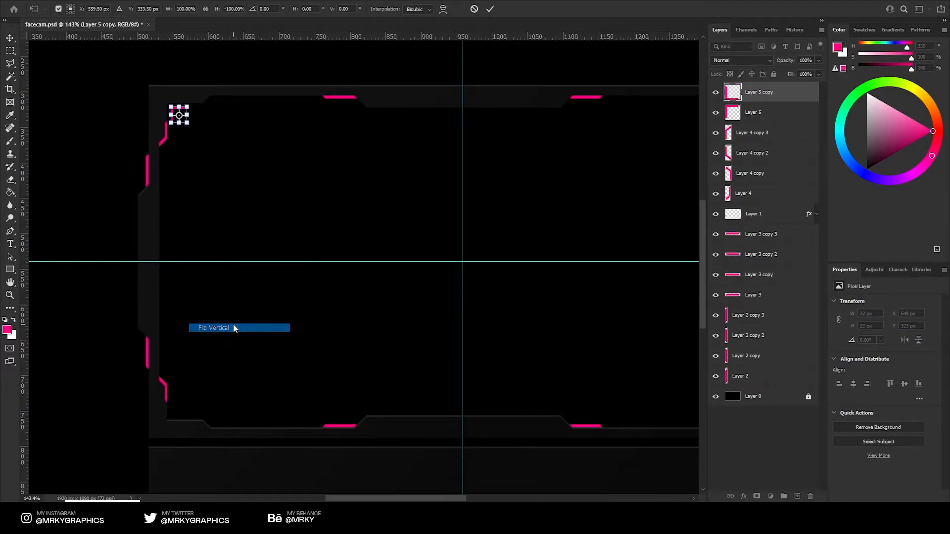
pyautogui.press('Return')
pyautogui.moveTo(206, 115); pyautogui.dragTo(206, 401)
# - Move the lower-left bracket down to Y 735 px and check its gap to the inner corner
pyautogui.press('z')
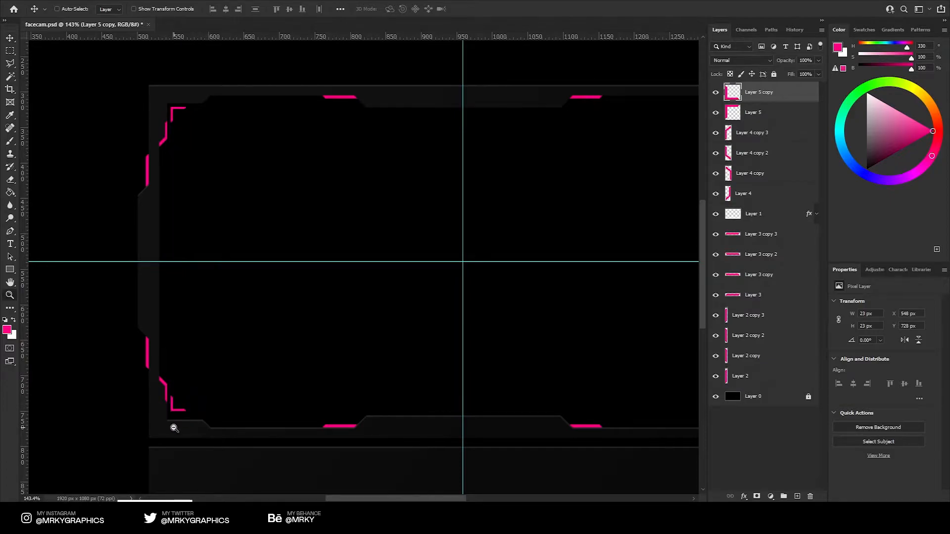
pyautogui.scroll(8, 174, 415)
pyautogui.click(12, 38)
pyautogui.moveTo(170, 248); pyautogui.dragTo(169, 276)
pyautogui.press('z')
pyautogui.scroll(4, 139, 396)
pyautogui.press('m')
pyautogui.moveTo(105, 418); pyautogui.dragTo(159, 371)
pyautogui.hotkey('ctrl', 'd')
pyautogui.press('z')
# - Duplicate the lower-left bracket and flip the copy horizontally
pyautogui.moveTo(196, 297); pyautogui.dragTo(110, 346)
pyautogui.moveTo(252, 295); pyautogui.dragTo(118, 332)
pyautogui.hotkey('ctrl', 'j')
pyautogui.hotkey('ctrl', 't')
pyautogui.rightClick(99, 268)
pyautogui.click(144, 447)
pyautogui.press('Return')
# - Move the mirrored bracket into the lower-right inner corner, at X 1348 px and Y 735 px, and check its gap
pyautogui.moveTo(89, 321); pyautogui.dragTo(464, 320)
pyautogui.moveTo(399, 290); pyautogui.dragTo(131, 250)
pyautogui.moveTo(213, 269); pyautogui.dragTo(533, 269)
pyautogui.moveTo(450, 243); pyautogui.dragTo(109, 236)
pyautogui.moveTo(191, 254); pyautogui.dragTo(598, 256)
pyautogui.scroll(8, 599, 256)
pyautogui.press('m')
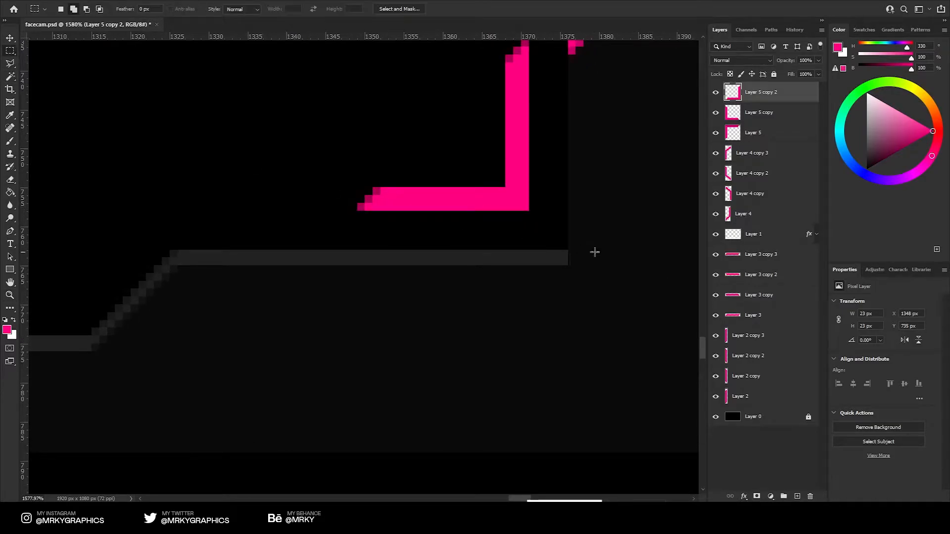
pyautogui.moveTo(538, 218); pyautogui.dragTo(529, 211)
pyautogui.hotkey('ctrl', 'd')
# - Duplicate the lower-right bracket and move the copy up into the frame's upper-right inner corner
pyautogui.press('z')
pyautogui.moveTo(528, 151); pyautogui.dragTo(485, 160)
pyautogui.moveTo(486, 218); pyautogui.dragTo(356, 376)
pyautogui.click(10, 38)
pyautogui.hotkey('ctrl', 'j')
pyautogui.moveTo(378, 315); pyautogui.dragTo(378, 78)
pyautogui.moveTo(378, 85); pyautogui.dragTo(340, 350)
pyautogui.moveTo(351, 312); pyautogui.dragTo(351, 60)
pyautogui.moveTo(347, 97); pyautogui.dragTo(347, 317)
pyautogui.moveTo(353, 314); pyautogui.dragTo(361, 215)
# - Try flipping the upper-right bracket copy horizontally, and undo the flip
pyautogui.press('z')
pyautogui.moveTo(356, 185); pyautogui.dragTo(435, 162)
pyautogui.hotkey('ctrl', 't')
pyautogui.rightClick(371, 227)
pyautogui.click(398, 409)
pyautogui.press('Return')
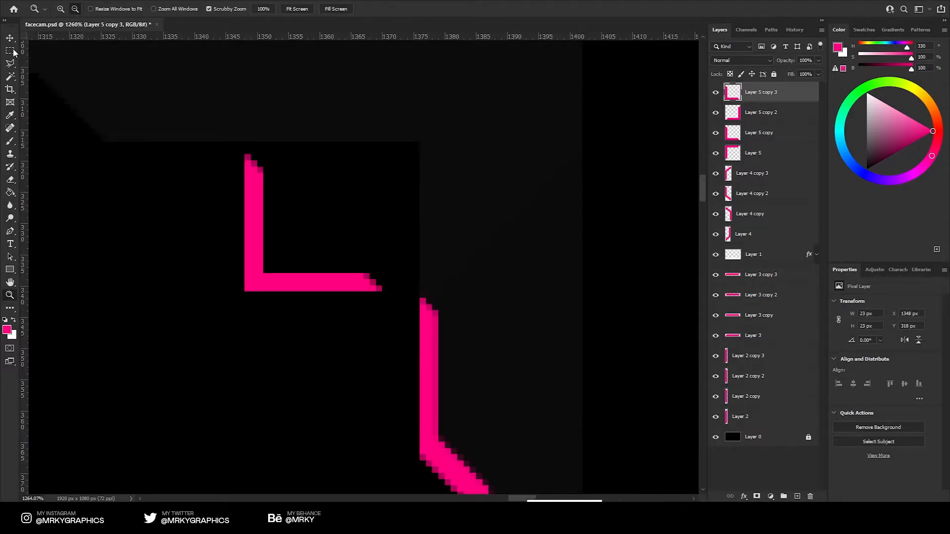
pyautogui.hotkey('ctrl', 'z')
# - Rotate the upper-right bracket 90° counter-clockwise and place it in the inner corner at X 1348 px, Y 322 px
pyautogui.click(10, 38)
pyautogui.hotkey('ctrl', 't')
pyautogui.moveTo(418, 197); pyautogui.dragTo(310, 107)
pyautogui.press('Return')
pyautogui.moveTo(396, 170); pyautogui.dragTo(419, 142)
pyautogui.click(10, 51)
pyautogui.press('z')
pyautogui.moveTo(406, 151); pyautogui.dragTo(264, 134)
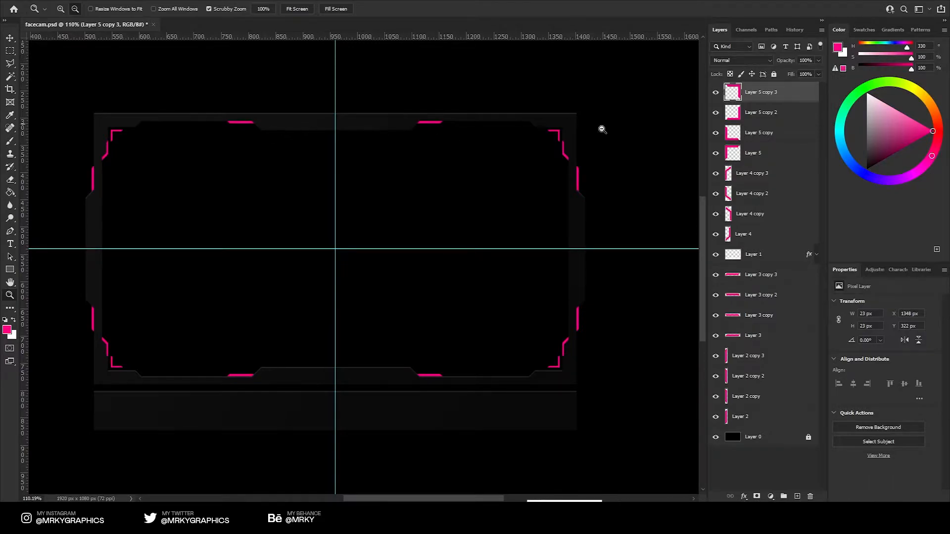
# - Merge the four corner brackets and give them a pink Outer Glow with 50% opacity, 5% spread and 30 px size
pyautogui.keyDown('shift'); pyautogui.click(772, 158); pyautogui.keyUp('shift')
pyautogui.hotkey('ctrl', 'e')
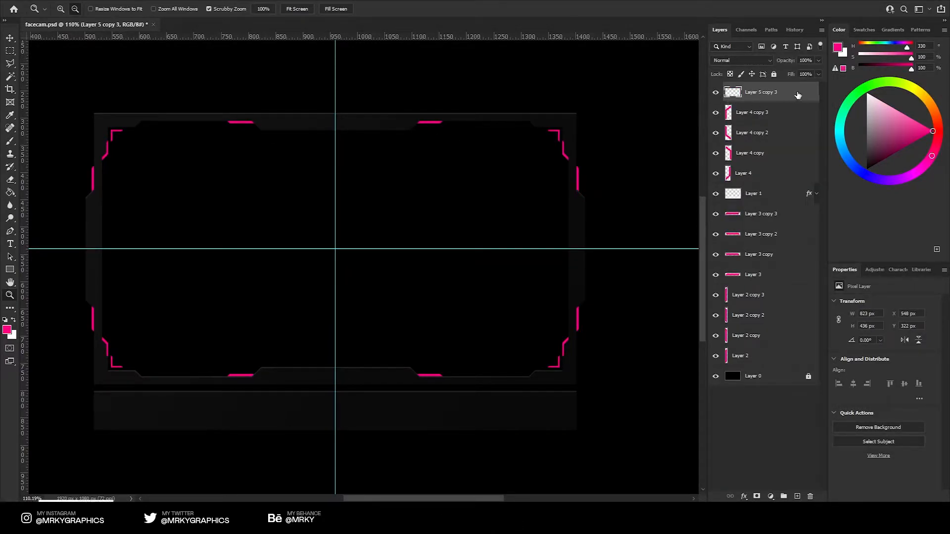
pyautogui.doubleClick(797, 95)
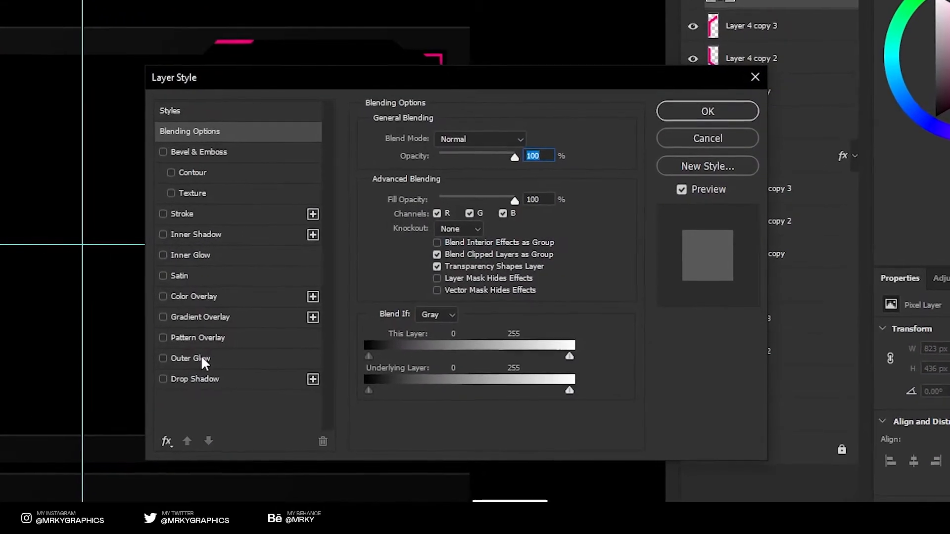
pyautogui.click(202, 360)
pyautogui.moveTo(310, 85); pyautogui.dragTo(399, 98)
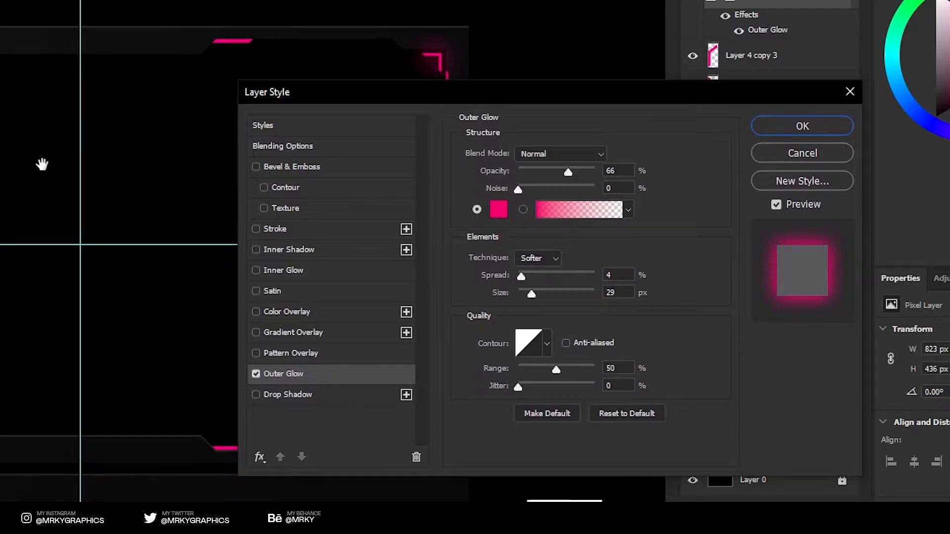
pyautogui.doubleClick(620, 171)
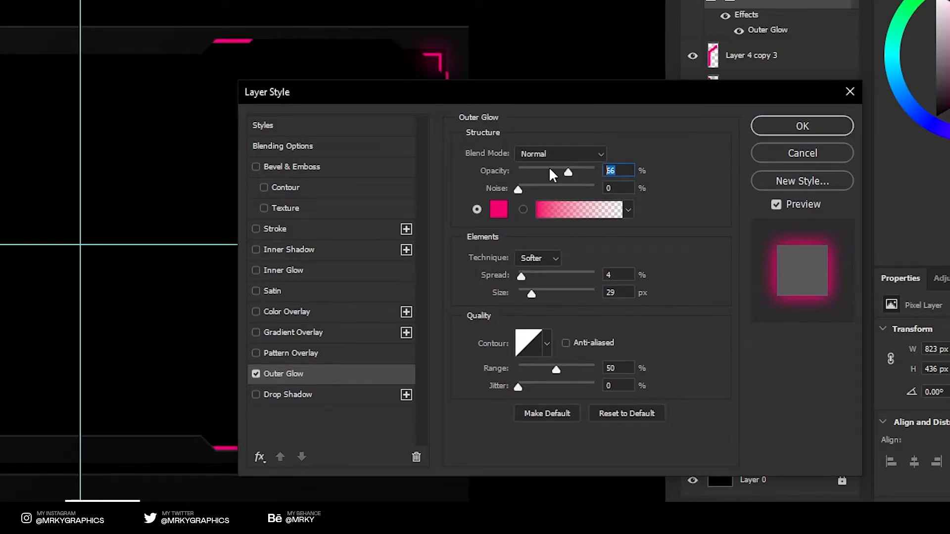
pyautogui.write('50')
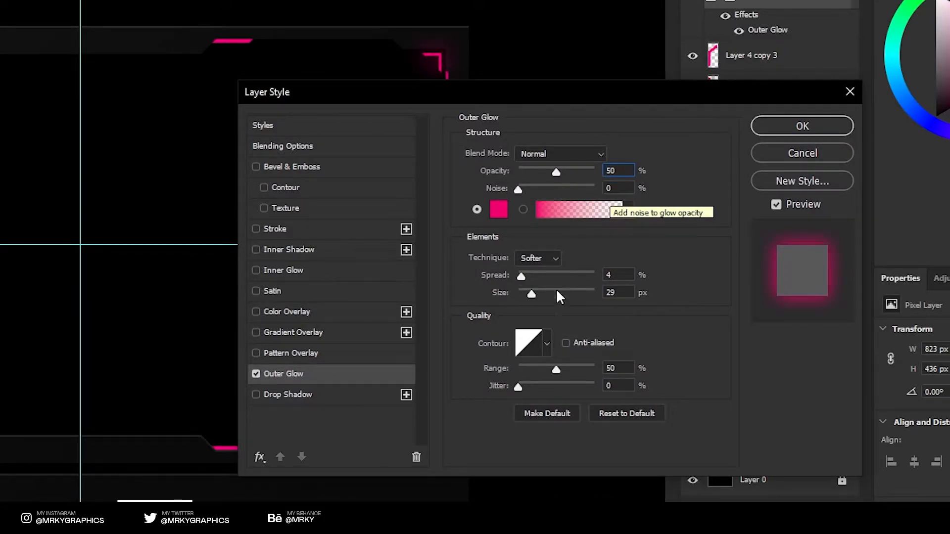
pyautogui.moveTo(531, 295); pyautogui.dragTo(533, 292)
pyautogui.click(628, 292)
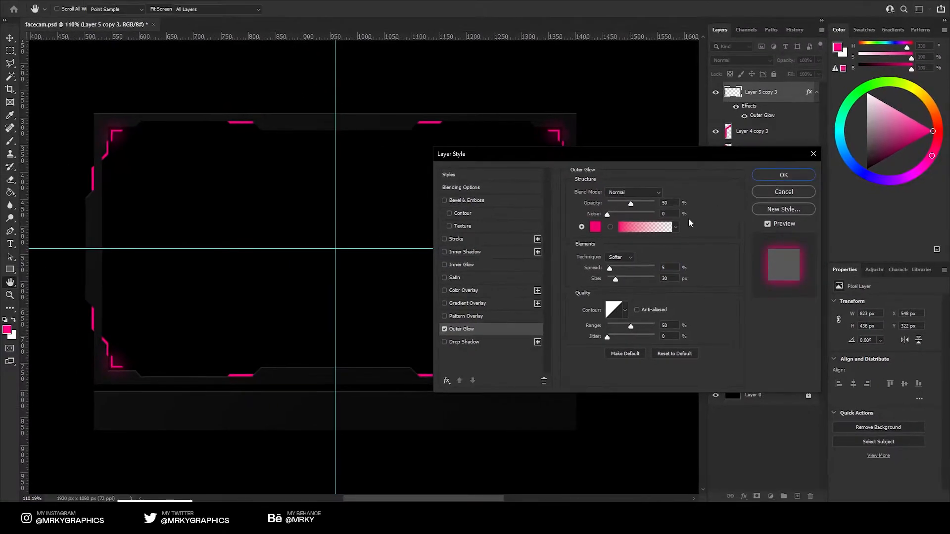
pyautogui.click(783, 175)
# - Save the facecam document
pyautogui.moveTo(329, 250); pyautogui.dragTo(307, 189)
pyautogui.click(10, 39)
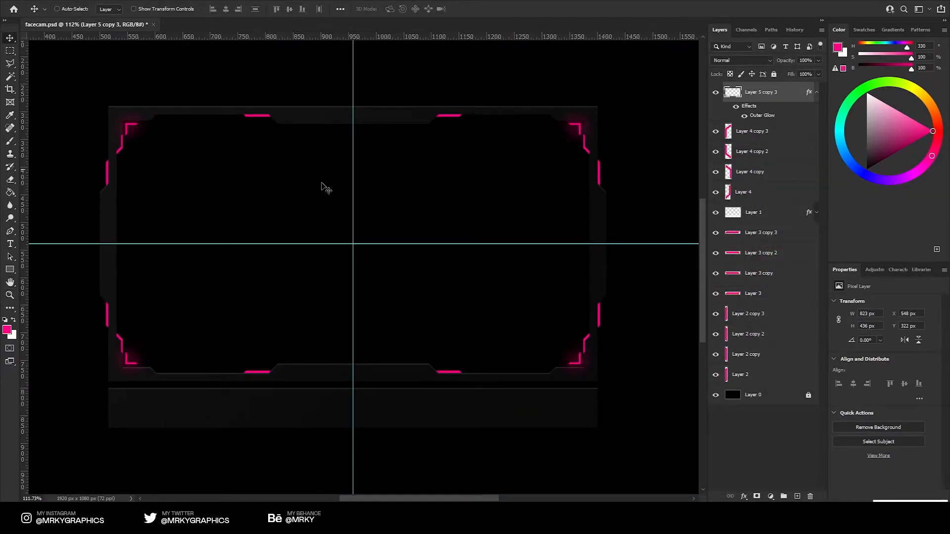
pyautogui.hotkey('ctrl', 's')
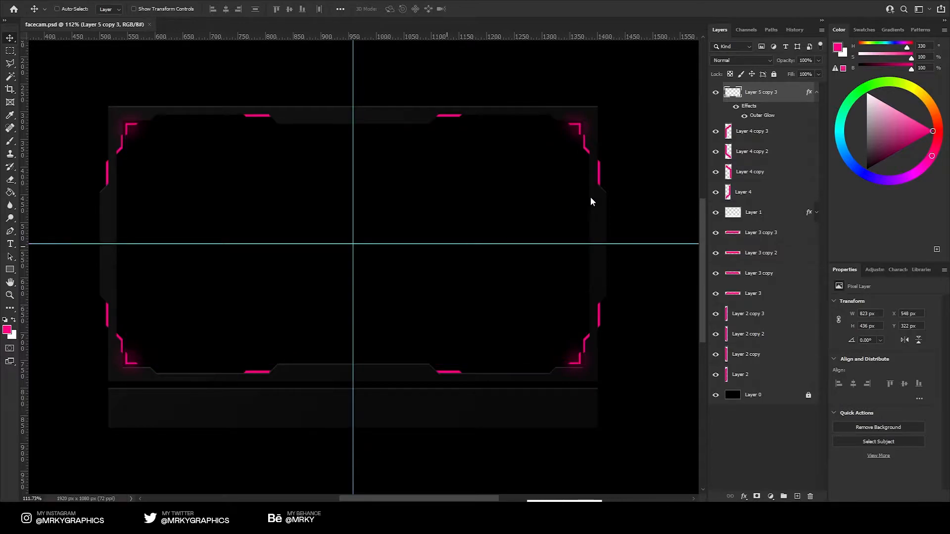
# - Add a new layer directly above the frame layer, Layer 1
pyautogui.click(816, 92)
pyautogui.click(755, 200)
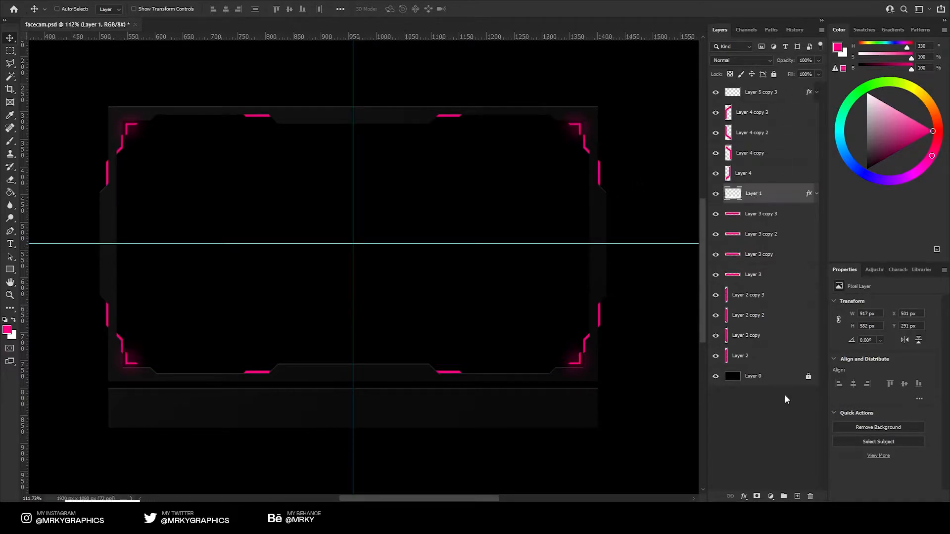
pyautogui.click(797, 496)
# - Draw a white slanted stripe 19 px wide beside the upper tab's left bevel and trim it to 8 px tall
pyautogui.press('z')
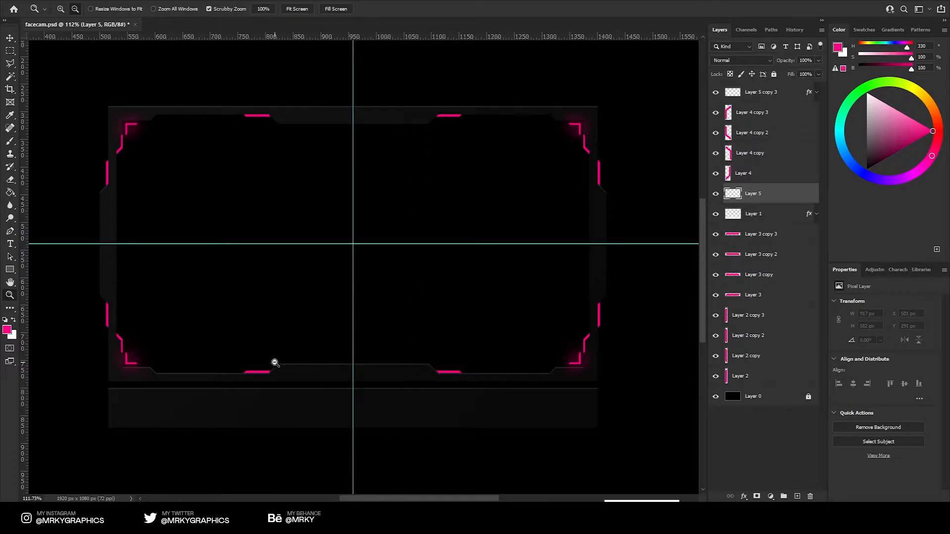
pyautogui.moveTo(292, 109); pyautogui.dragTo(296, 112)
pyautogui.click(10, 65)
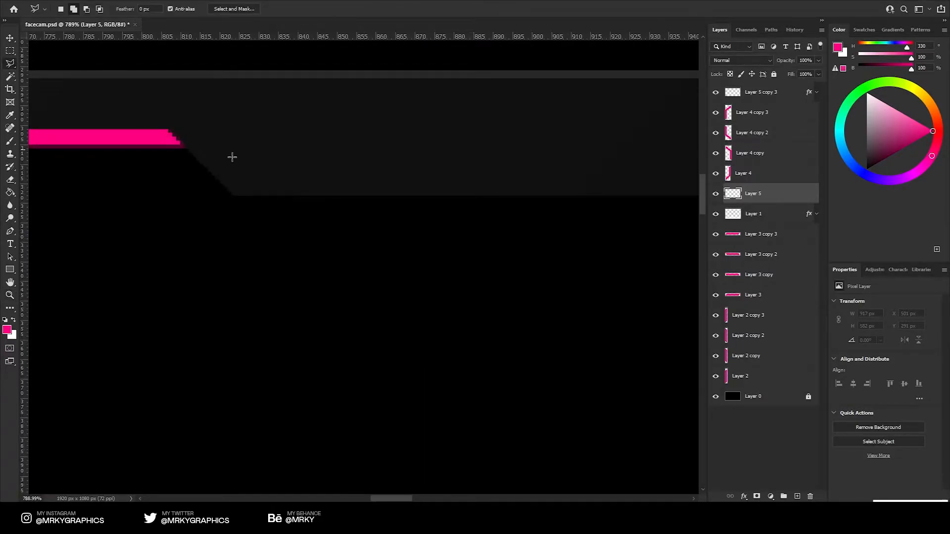
pyautogui.rightClick(8, 66)
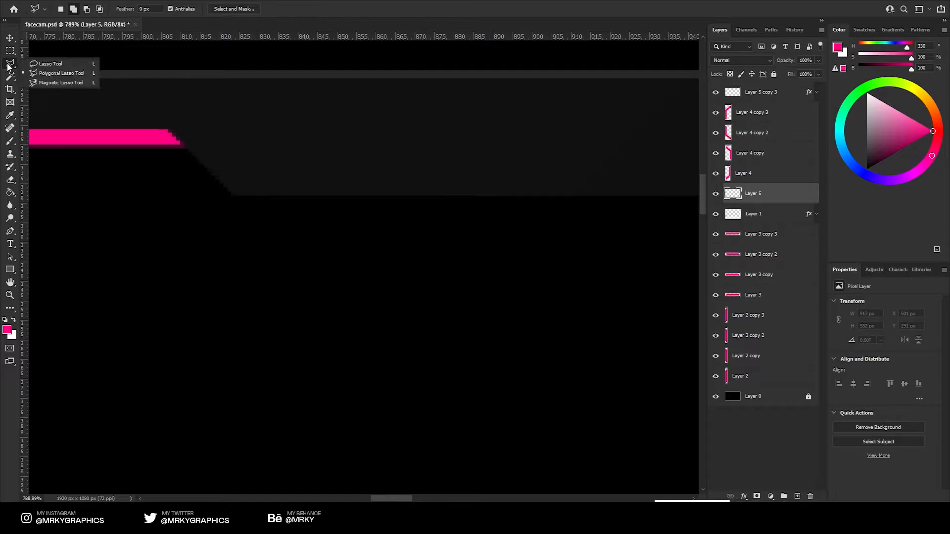
pyautogui.click(60, 74)
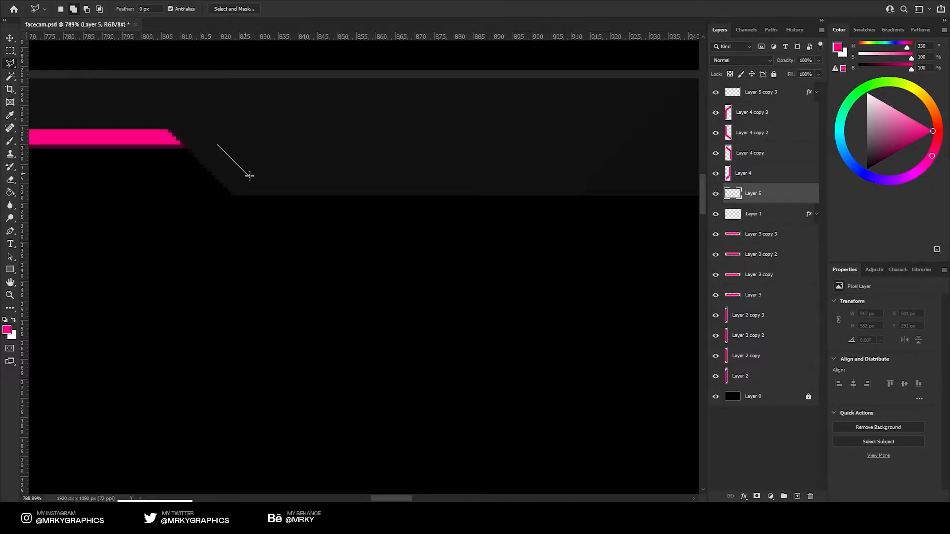
pyautogui.click(287, 177)
pyautogui.click(255, 144)
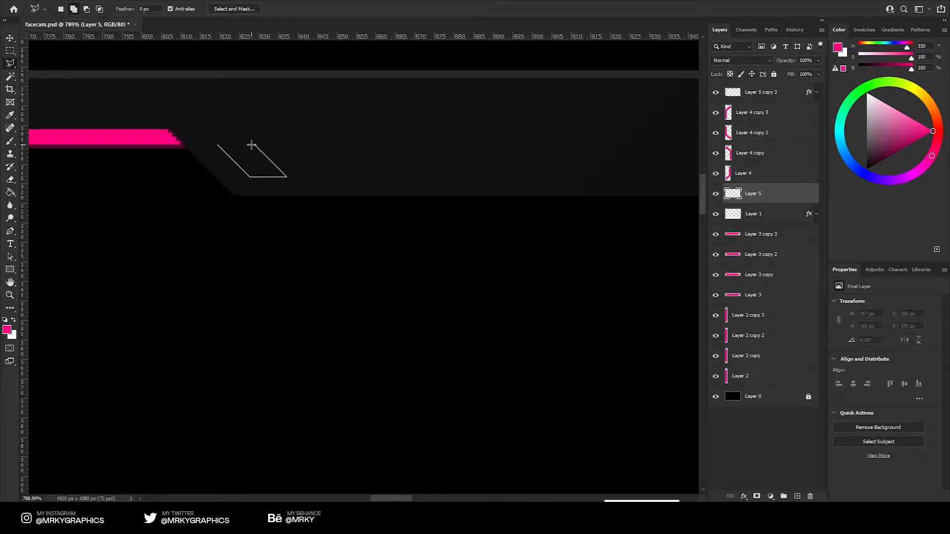
pyautogui.press('g')
pyautogui.click(240, 162)
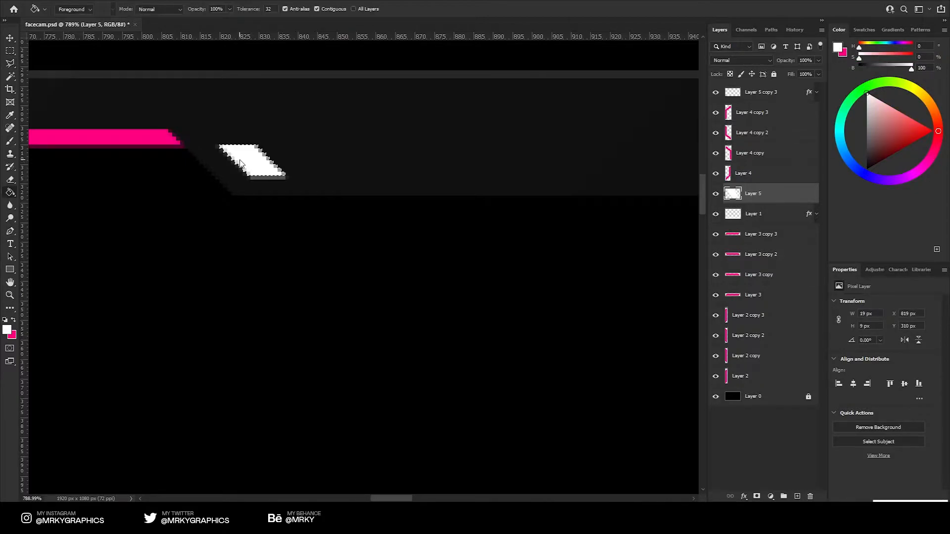
pyautogui.press('m')
pyautogui.moveTo(203, 227); pyautogui.dragTo(322, 178)
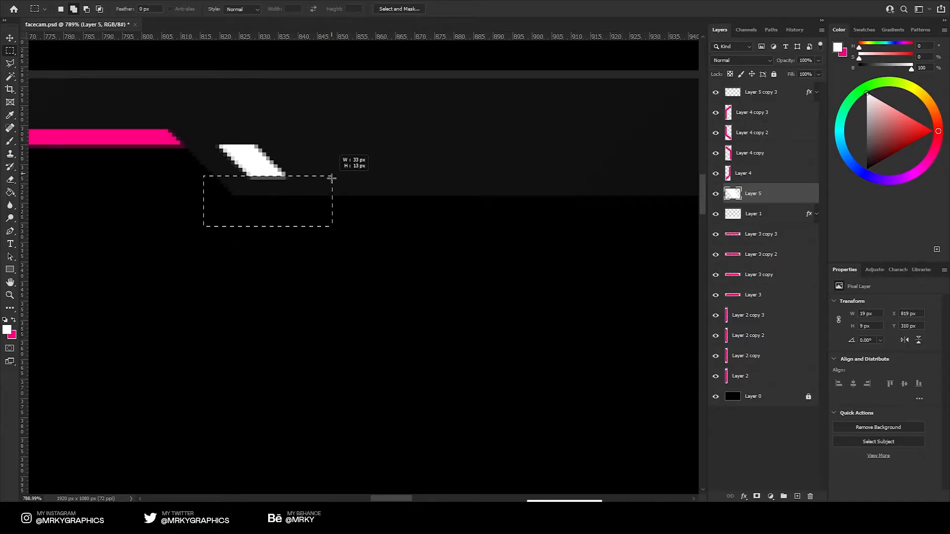
# - Duplicate the white slanted stripe and move the copy right along the upper tab, to X 835 px
pyautogui.click(11, 40)
pyautogui.hotkey('ctrl', 'j')
pyautogui.moveTo(251, 161); pyautogui.dragTo(314, 161)
# - Recolour the copied stripe pink with a Color Overlay and rasterize its layer style
pyautogui.doubleClick(784, 193)
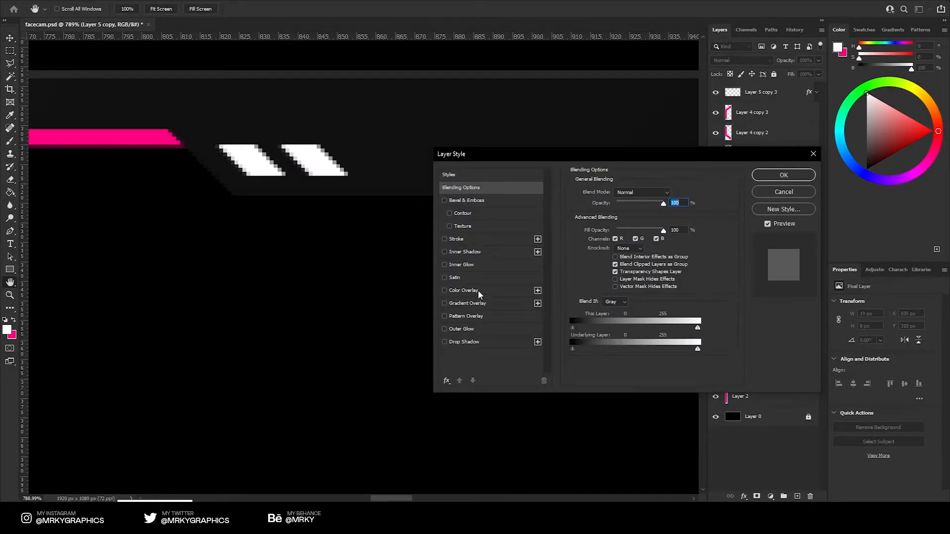
pyautogui.click(464, 290)
pyautogui.click(672, 192)
pyautogui.press('Return')
pyautogui.press('Return')
pyautogui.rightClick(759, 194)
pyautogui.click(814, 243)
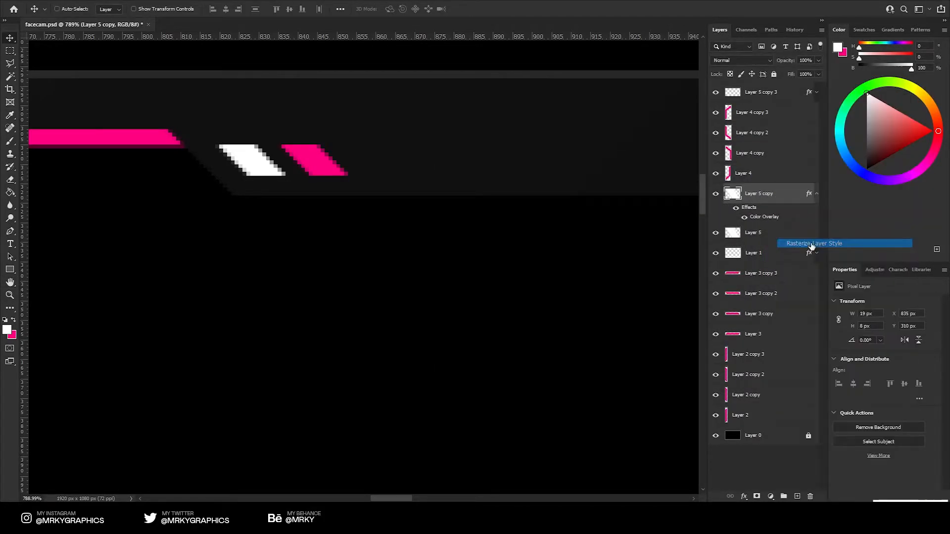
# - Merge the white and pink stripes into one layer
pyautogui.moveTo(400, 176); pyautogui.dragTo(348, 127)
pyautogui.moveTo(347, 127); pyautogui.dragTo(208, 122)
pyautogui.hotkey('ctrl', 'e')
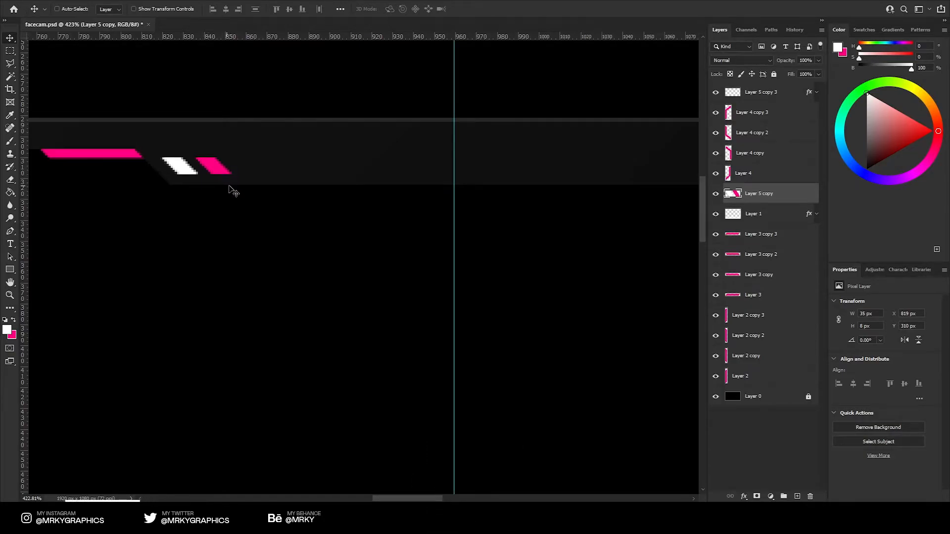
# - Duplicate the stripe pair, flip the copy horizontally and move it to the right end of the upper tab
pyautogui.hotkey('ctrl', 'j')
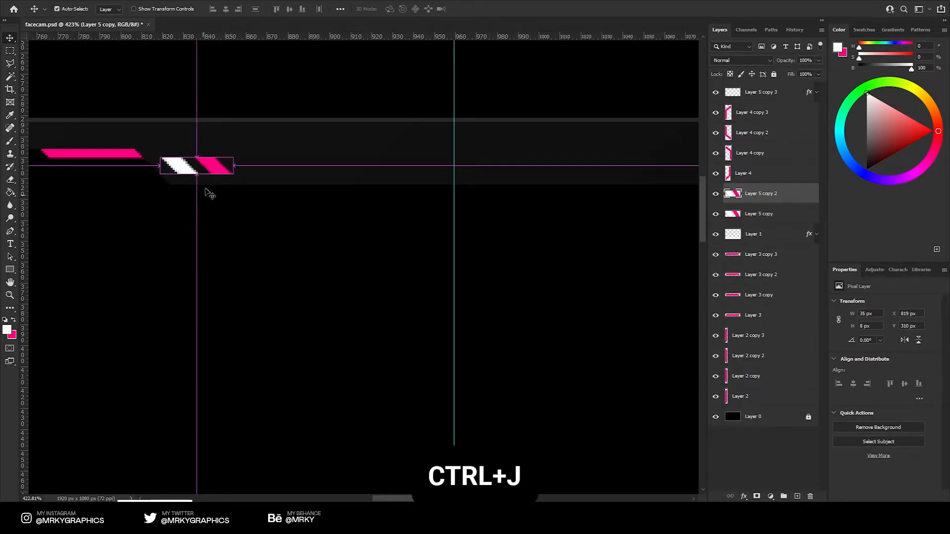
pyautogui.hotkey('ctrl', 't')
pyautogui.rightClick(210, 180)
pyautogui.click(250, 360)
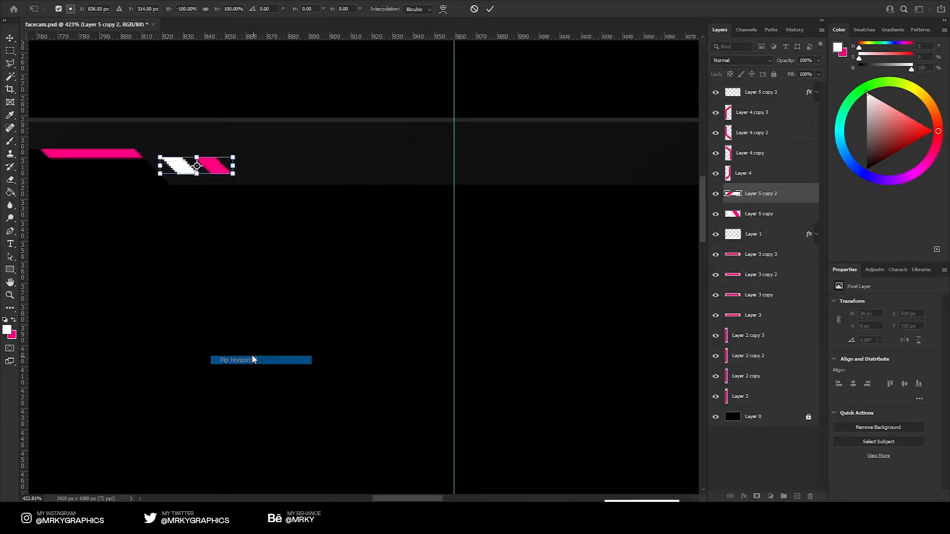
pyautogui.press('Return')
pyautogui.moveTo(202, 206); pyautogui.dragTo(474, 200)
pyautogui.moveTo(550, 214); pyautogui.dragTo(643, 212)
# - Position both stripe pairs together at X 817 px, Y 310 px on the upper tab and merge them into one layer
pyautogui.keyDown('shift'); pyautogui.click(767, 219); pyautogui.keyUp('shift')
pyautogui.moveTo(358, 179); pyautogui.dragTo(476, 191)
pyautogui.hotkey('ctrl', 't')
pyautogui.press('Left')
pyautogui.press('Down')
pyautogui.press('Return')
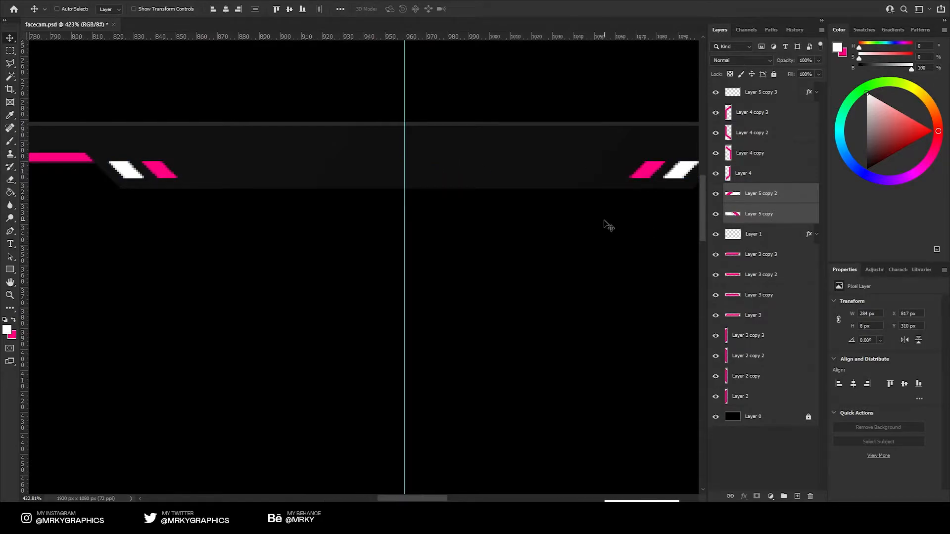
pyautogui.hotkey('ctrl', 'e')
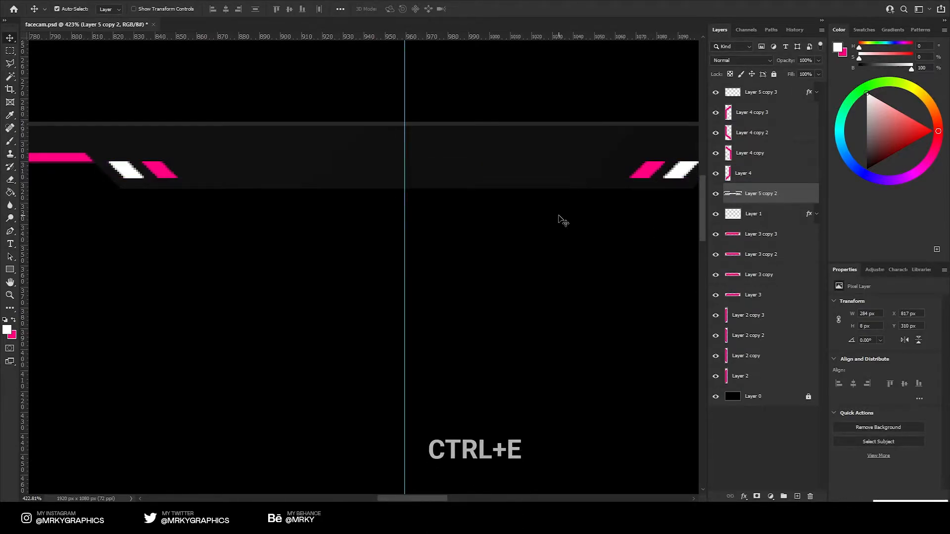
# - Duplicate the merged stripe layer, flip the copy vertically and move it down to the lower tab
pyautogui.hotkey('ctrl', 'j')
pyautogui.hotkey('ctrl', 't')
pyautogui.rightClick(445, 168)
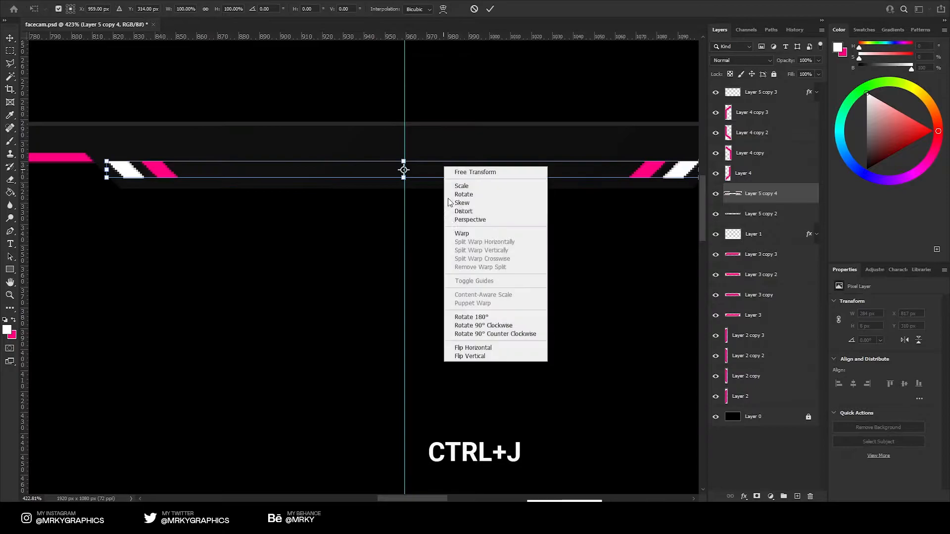
pyautogui.click(475, 357)
pyautogui.press('Return')
pyautogui.moveTo(476, 337); pyautogui.dragTo(479, 389)
# - Fine-tune the flipped stripes to X 817 px, Y 762 px, matching their edge spacing to that on the upper tab
pyautogui.moveTo(258, 197); pyautogui.dragTo(235, 385)
pyautogui.moveTo(216, 340); pyautogui.dragTo(256, 336)
pyautogui.moveTo(164, 251); pyautogui.dragTo(235, 240)
pyautogui.click(10, 51)
pyautogui.moveTo(129, 205); pyautogui.dragTo(181, 278)
pyautogui.hotkey('ctrl', 'd')
pyautogui.moveTo(219, 243); pyautogui.dragTo(182, 247)
pyautogui.moveTo(210, 314); pyautogui.dragTo(237, 45)
pyautogui.moveTo(238, 460); pyautogui.dragTo(248, 45)
pyautogui.moveTo(247, 447); pyautogui.dragTo(267, 45)
pyautogui.moveTo(247, 479); pyautogui.dragTo(327, 151)
pyautogui.moveTo(255, 227); pyautogui.dragTo(137, 307)
pyautogui.click(10, 51)
pyautogui.hotkey('ctrl', 'Up')
pyautogui.hotkey('ctrl', 'Up')
pyautogui.moveTo(285, 241); pyautogui.dragTo(317, 306)
pyautogui.moveTo(324, 204); pyautogui.dragTo(320, 204)
pyautogui.moveTo(342, 152); pyautogui.dragTo(346, 152)
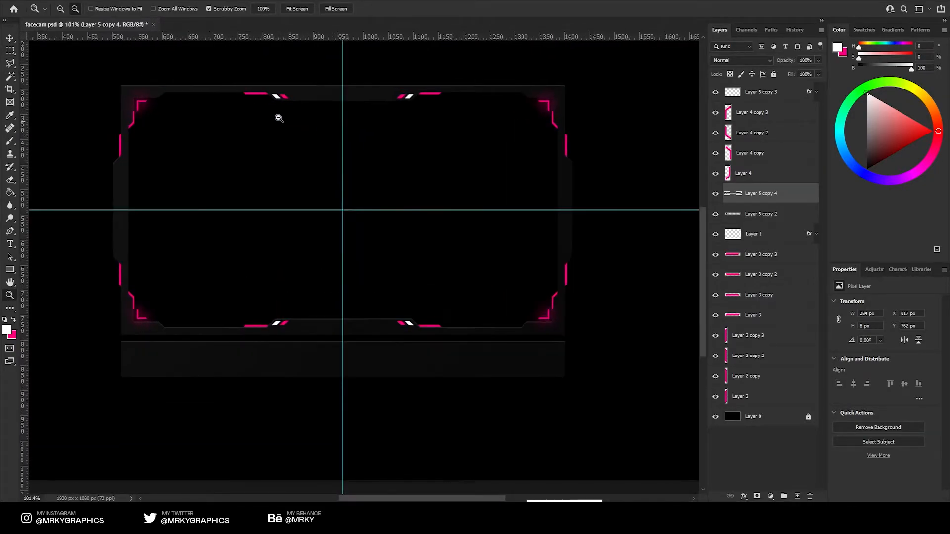
# - Merge the upper and lower tab stripe layers into one layer
pyautogui.click(10, 39)
pyautogui.press('ctrl')
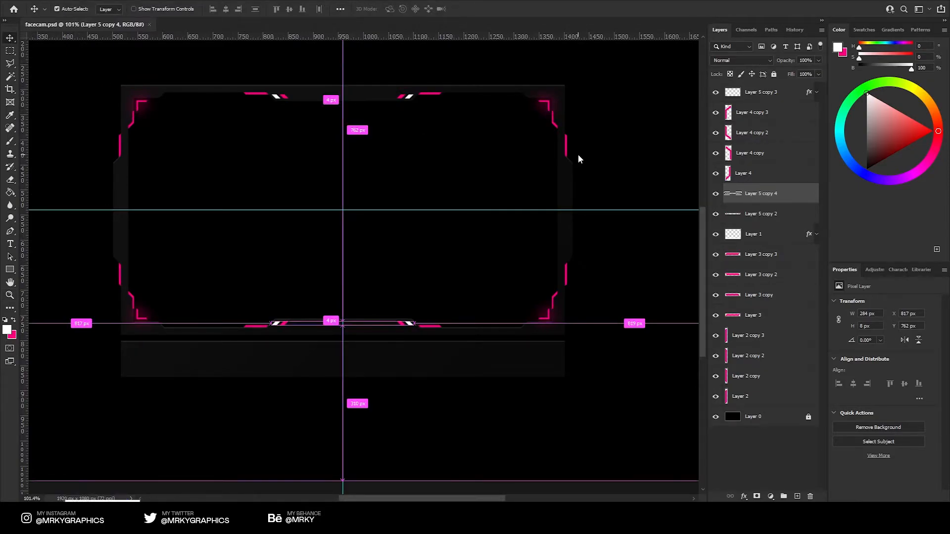
pyautogui.keyDown('shift'); pyautogui.click(790, 212); pyautogui.keyUp('shift')
pyautogui.hotkey('ctrl', 'e')
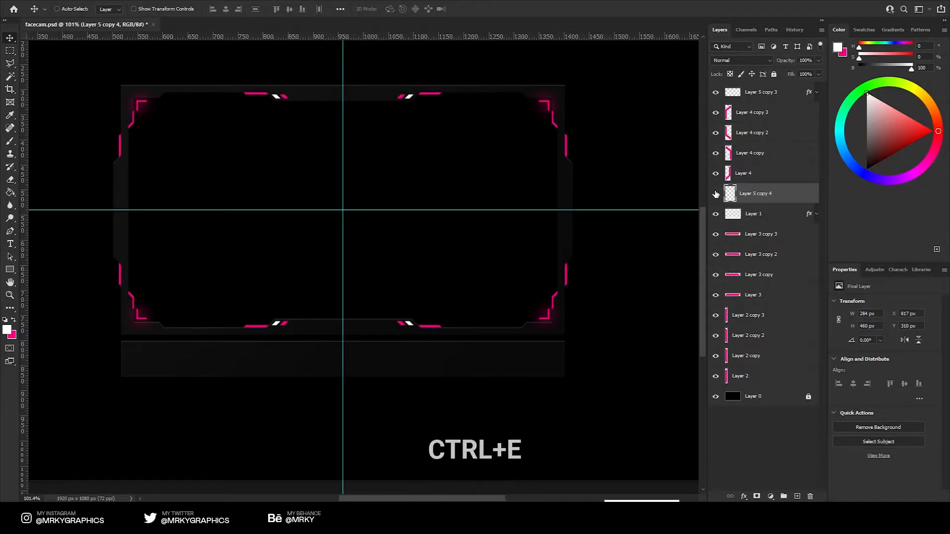
# - Place the E WHITE logo above all other layers and scale it down proportionally
pyautogui.moveTo(143, 206); pyautogui.dragTo(344, 244)
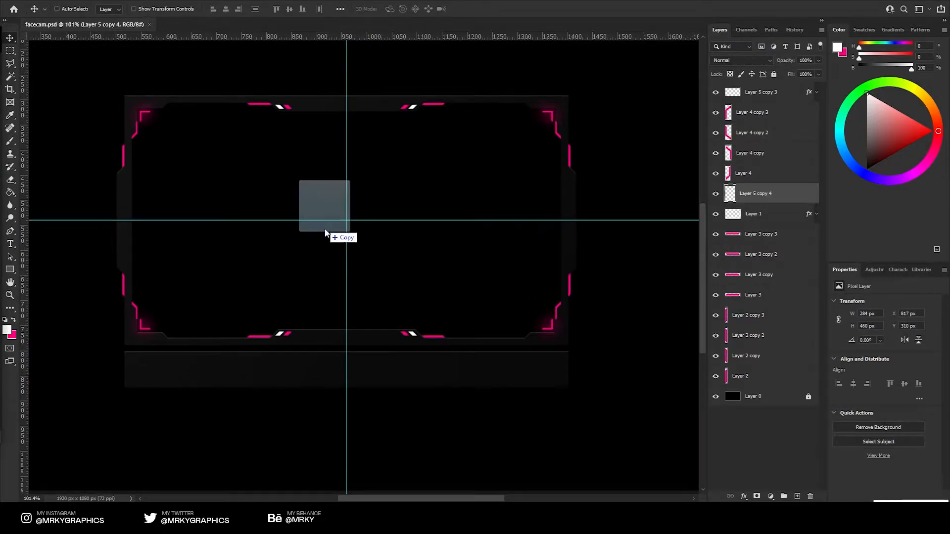
pyautogui.moveTo(732, 193); pyautogui.dragTo(764, 81)
pyautogui.hotkey('ctrl', 't')
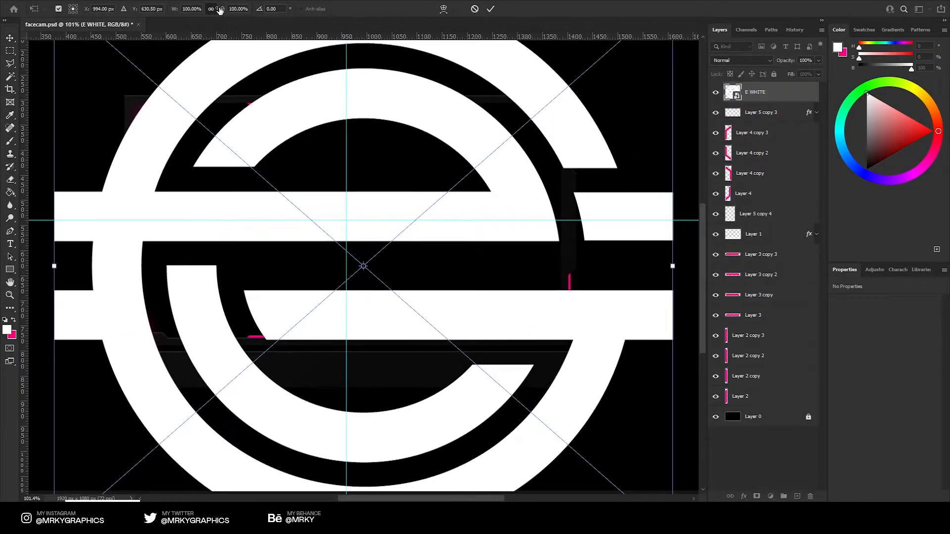
pyautogui.moveTo(220, 10); pyautogui.dragTo(193, 10)
pyautogui.moveTo(499, 148); pyautogui.dragTo(361, 262)
pyautogui.press('Return')
# - Move the logo to the centre of the lower tab and resize it to 98 × 87 px
pyautogui.moveTo(337, 294); pyautogui.dragTo(357, 269)
pyautogui.click(9, 38)
pyautogui.moveTo(384, 212); pyautogui.dragTo(385, 313)
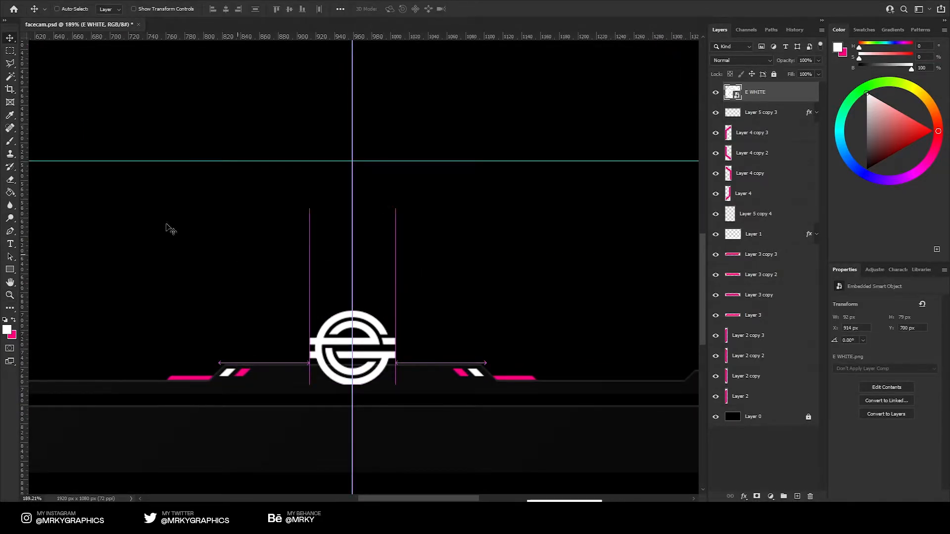
pyautogui.moveTo(420, 291); pyautogui.dragTo(417, 319)
pyautogui.moveTo(367, 379); pyautogui.dragTo(402, 377)
pyautogui.hotkey('ctrl', 't')
pyautogui.moveTo(410, 318); pyautogui.dragTo(415, 313)
pyautogui.press('Return')
# - Nudge the logo vertically over the lower tab to X 911 px, Y 724 px, centred on the vertical guide
pyautogui.moveTo(346, 382); pyautogui.dragTo(355, 324)
pyautogui.press('Down')
pyautogui.press('Down')
pyautogui.press('Down')
pyautogui.press('Down')
pyautogui.moveTo(320, 330); pyautogui.dragTo(358, 299)
pyautogui.press('Up')
pyautogui.press('Up')
pyautogui.press('Up')
pyautogui.press('Up')
pyautogui.press('Up')
pyautogui.press('Up')
pyautogui.moveTo(358, 299); pyautogui.dragTo(318, 324)
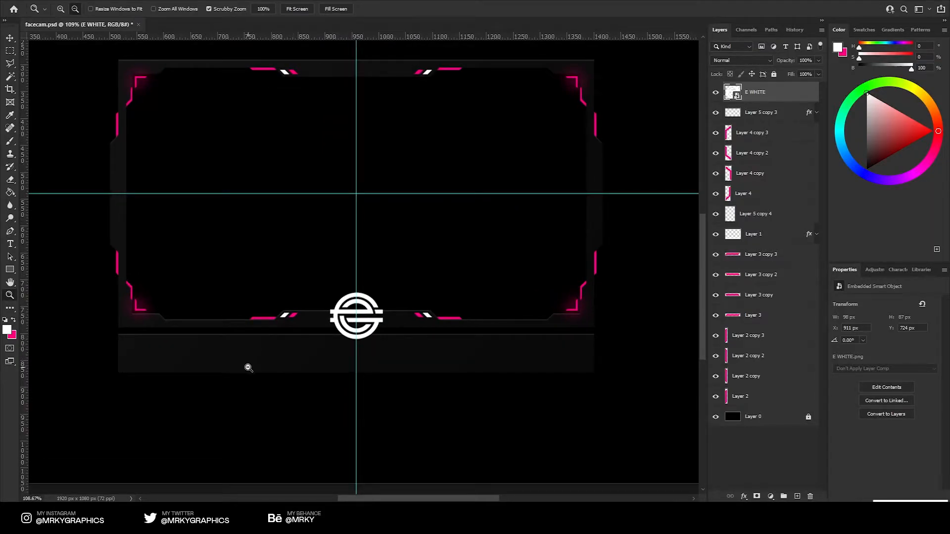
# - Place the Follow and Donate icons from the Icons library on the canvas
pyautogui.press('v')
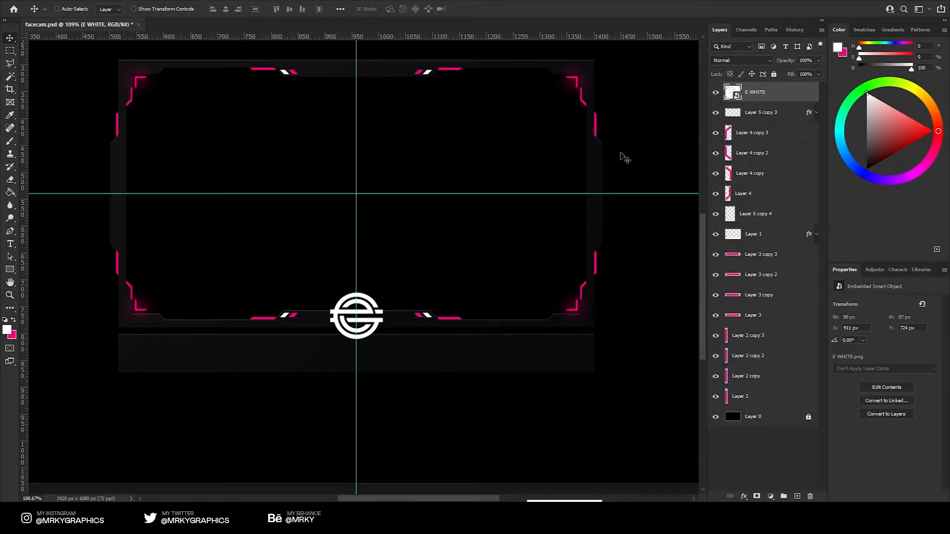
pyautogui.click(920, 269)
pyautogui.moveTo(858, 376); pyautogui.dragTo(704, 330)
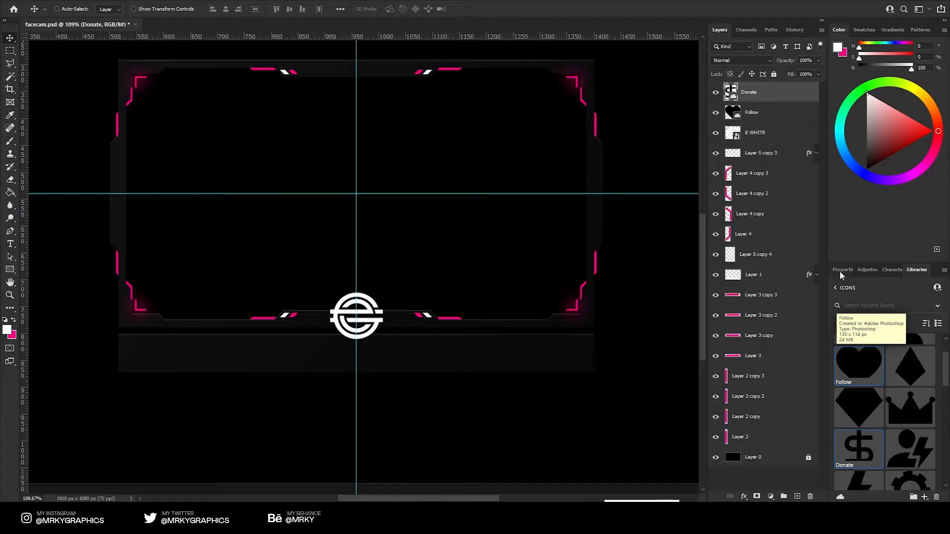
# - Recolour the Donate icon pink with a Color Overlay
pyautogui.click(841, 271)
pyautogui.doubleClick(783, 93)
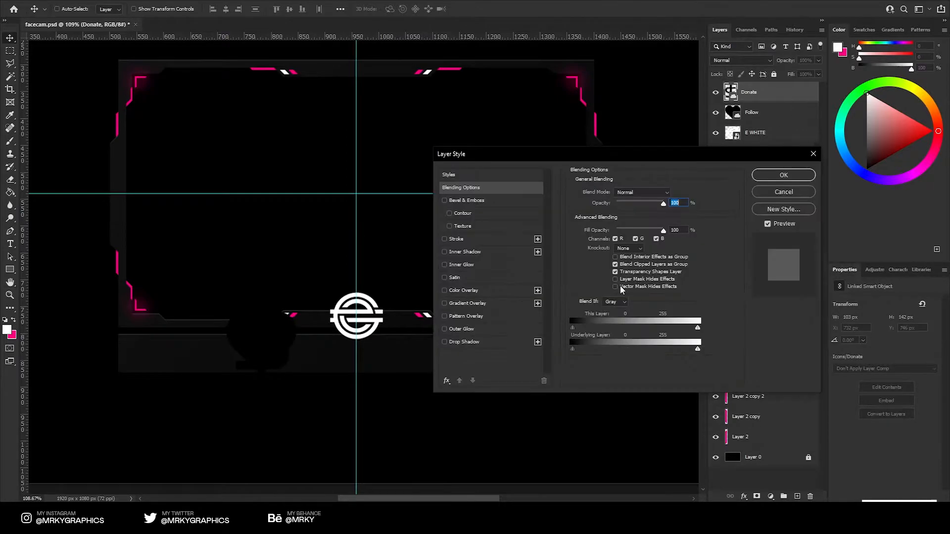
pyautogui.click(493, 291)
pyautogui.click(783, 175)
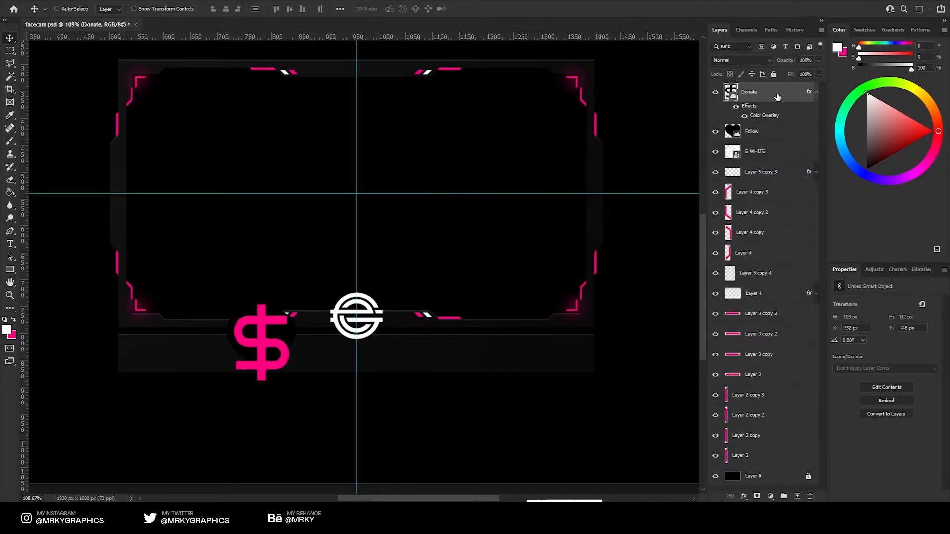
# - Copy the Donate layer's style to the Follow layer and collapse both effects lists
pyautogui.rightClick(771, 92)
pyautogui.click(811, 333)
pyautogui.rightClick(762, 132)
pyautogui.click(802, 340)
pyautogui.click(816, 93)
pyautogui.click(816, 113)
# - Scale the Follow and Donate icons together to 29.80% and move them into the bottom name bar
pyautogui.keyDown('ctrl'); pyautogui.click(787, 116); pyautogui.keyUp('ctrl')
pyautogui.hotkey('ctrl', 't')
pyautogui.moveTo(204, 339); pyautogui.dragTo(316, 363)
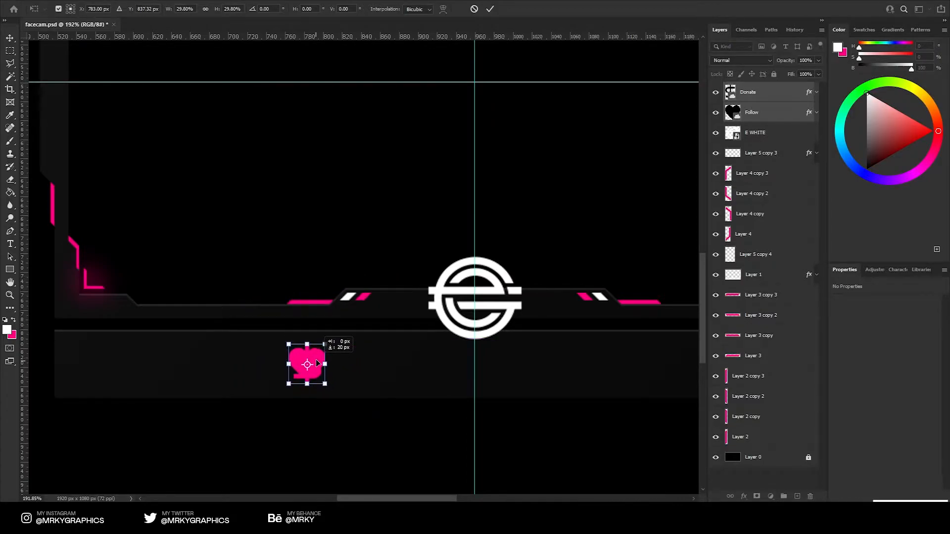
pyautogui.press('Return')
# - Select an area spanning the name bar's full height and place a horizontal guide at its vertical centre
pyautogui.moveTo(77, 363); pyautogui.dragTo(124, 336)
pyautogui.moveTo(124, 335); pyautogui.dragTo(279, 241)
pyautogui.moveTo(205, 242); pyautogui.dragTo(240, 221)
pyautogui.click(10, 50)
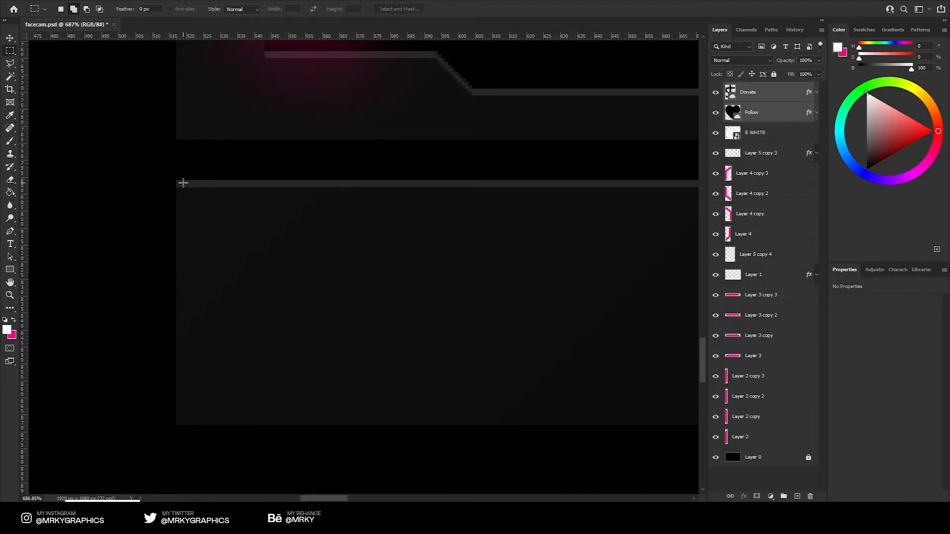
pyautogui.moveTo(244, 275); pyautogui.dragTo(310, 424)
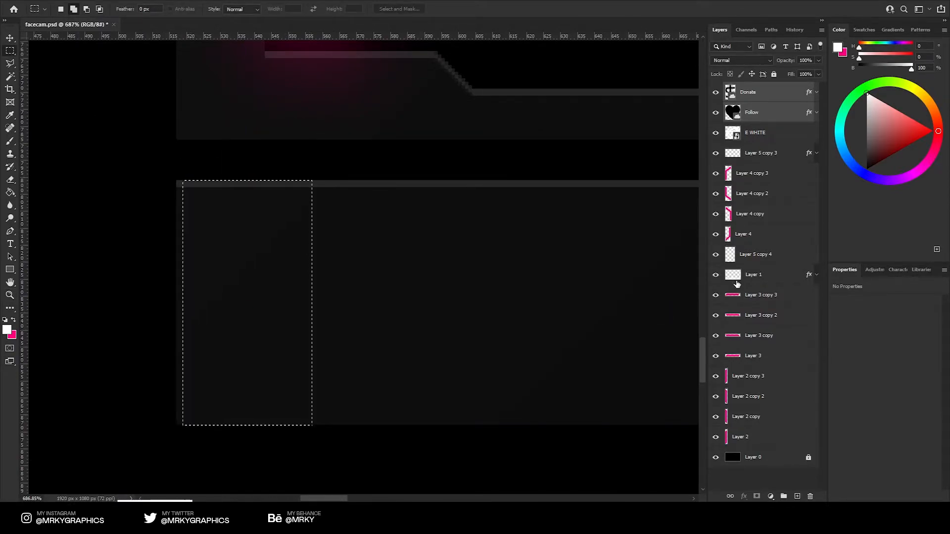
pyautogui.click(732, 278)
pyautogui.hotkey('ctrl', 't')
pyautogui.moveTo(260, 35); pyautogui.dragTo(248, 302)
pyautogui.press('Escape')
pyautogui.press('z')
pyautogui.moveTo(271, 260); pyautogui.dragTo(218, 262)
pyautogui.moveTo(319, 266); pyautogui.dragTo(297, 265)
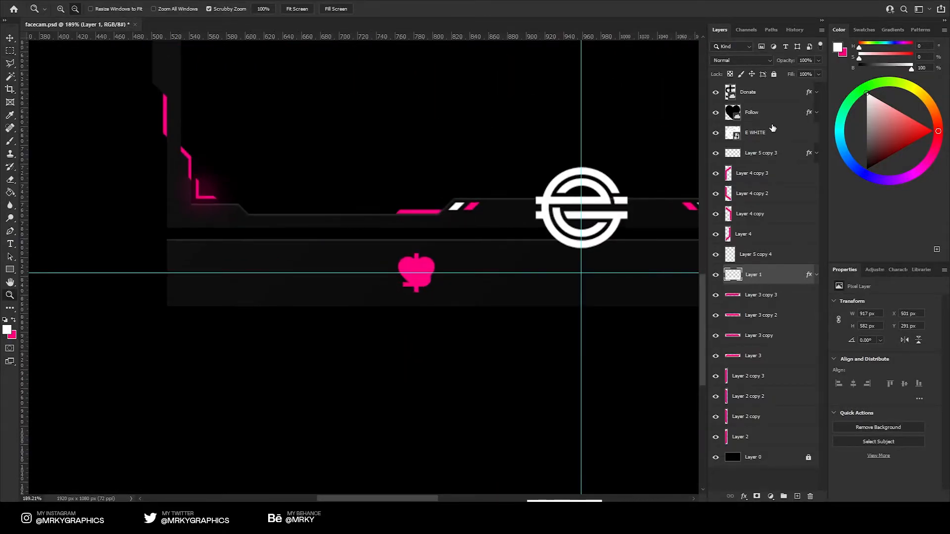
# - Move the Follow heart to the left end of the name bar, centred on the horizontal guide
pyautogui.click(762, 113)
pyautogui.click(152, 235)
pyautogui.click(10, 38)
pyautogui.moveTo(567, 149); pyautogui.dragTo(254, 278)
pyautogui.hotkey('ctrl', 't')
pyautogui.press('Return')
pyautogui.moveTo(447, 248); pyautogui.dragTo(386, 259)
pyautogui.moveTo(430, 263); pyautogui.dragTo(313, 285)
# - Move the Donate dollar icon along the horizontal guide to the right end of the name bar
pyautogui.click(10, 37)
pyautogui.click(758, 96)
pyautogui.moveTo(388, 183); pyautogui.dragTo(310, 180)
pyautogui.moveTo(244, 219); pyautogui.dragTo(621, 219)
# - Transform the Follow and Donate icons together so the pair is centred about the vertical guide
pyautogui.keyDown('shift'); pyautogui.click(751, 118); pyautogui.keyUp('shift')
pyautogui.press('z')
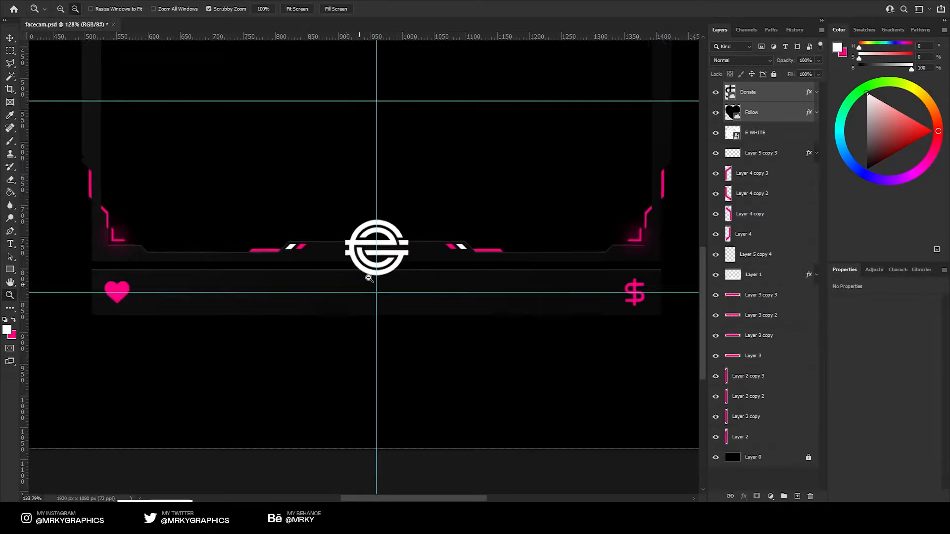
pyautogui.scroll(10, 371, 292)
pyautogui.hotkey('ctrl', 't')
pyautogui.moveTo(438, 303); pyautogui.dragTo(448, 306)
pyautogui.press('Return')
pyautogui.scroll(-10, 295, 325)
pyautogui.scroll(3, 447, 266)
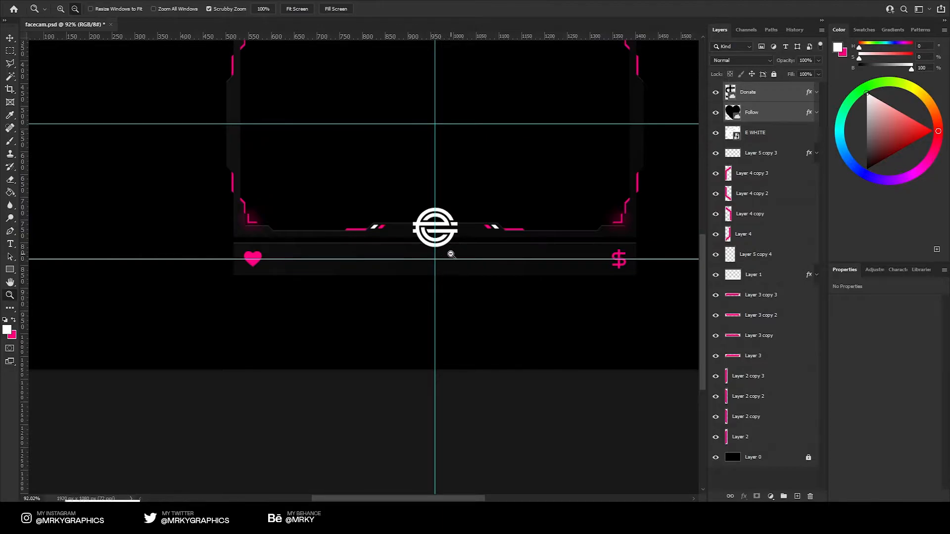
pyautogui.scroll(1, 474, 235)
pyautogui.moveTo(477, 234); pyautogui.dragTo(440, 263)
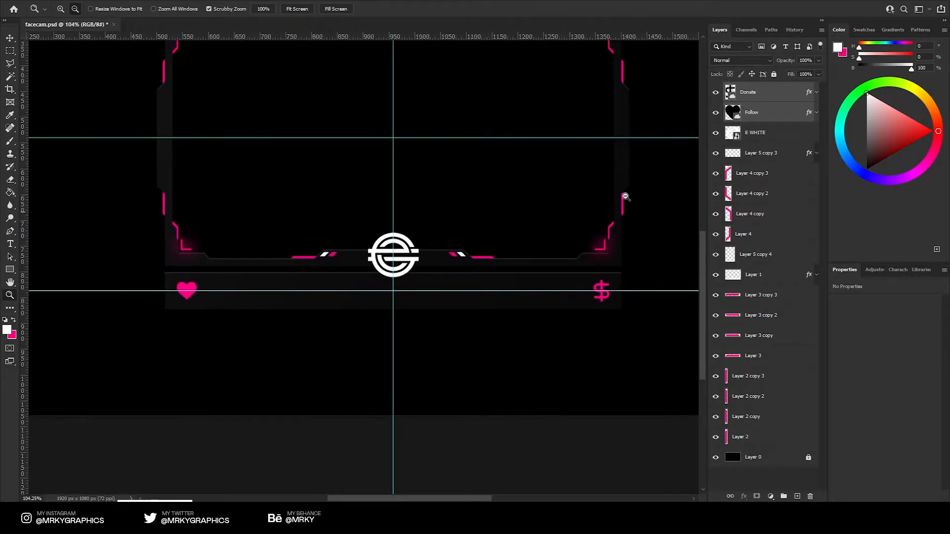
# - Add a pink Outer Glow at 24% opacity to the Follow heart
pyautogui.doubleClick(784, 116)
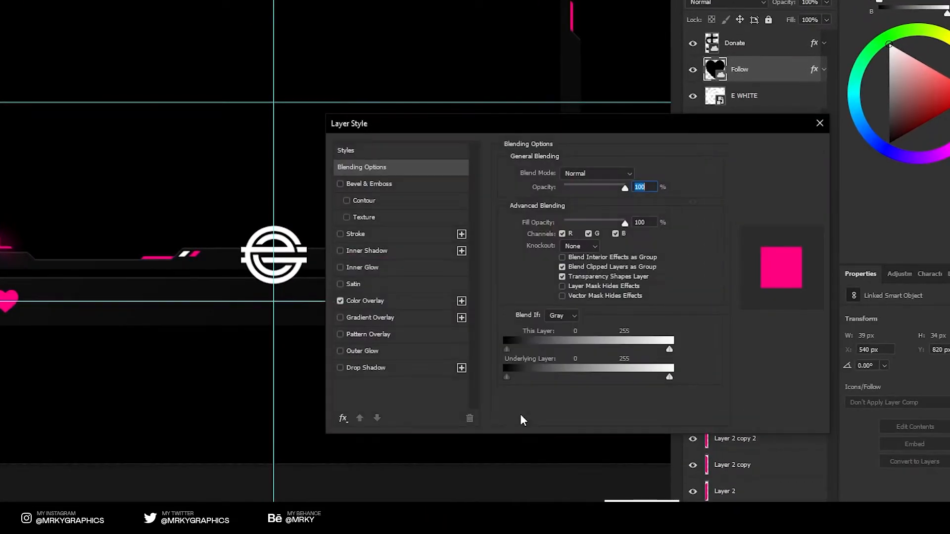
pyautogui.click(376, 353)
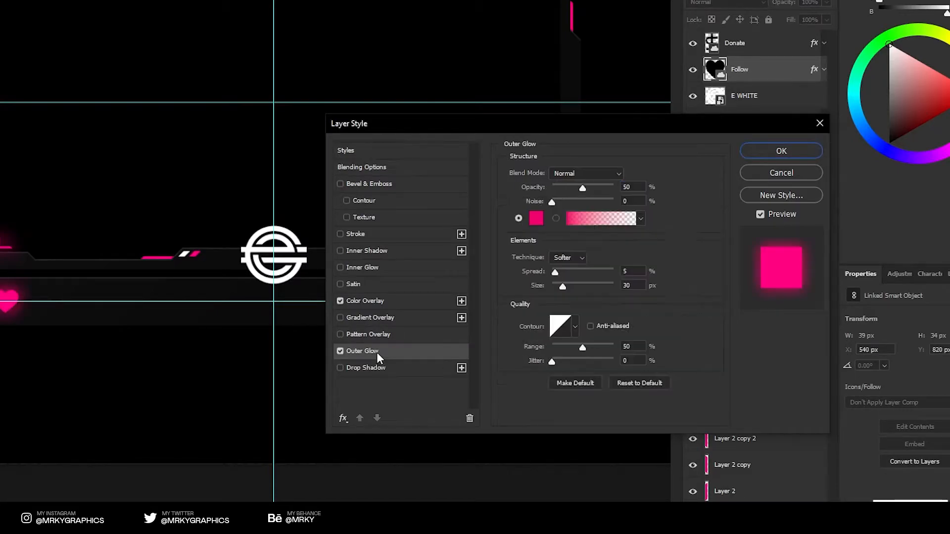
pyautogui.moveTo(575, 187); pyautogui.dragTo(567, 188)
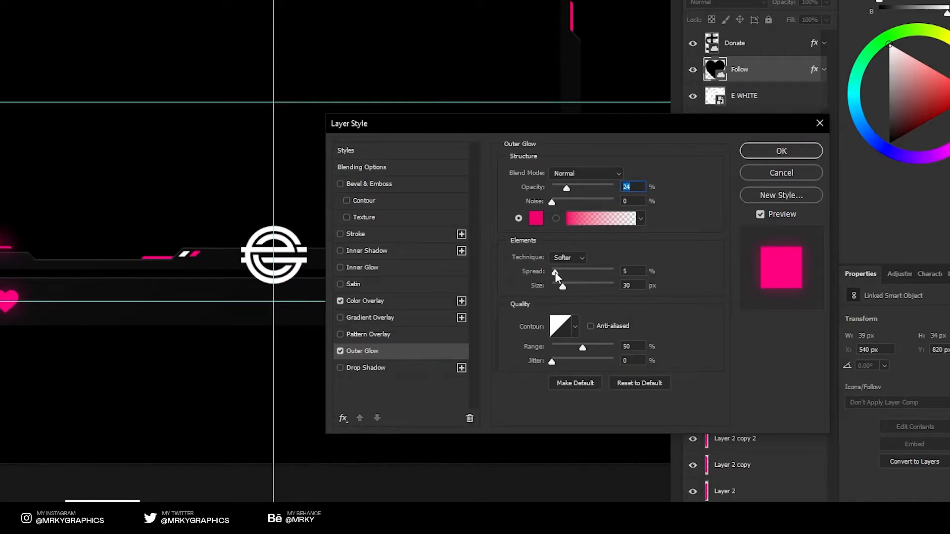
pyautogui.click(781, 150)
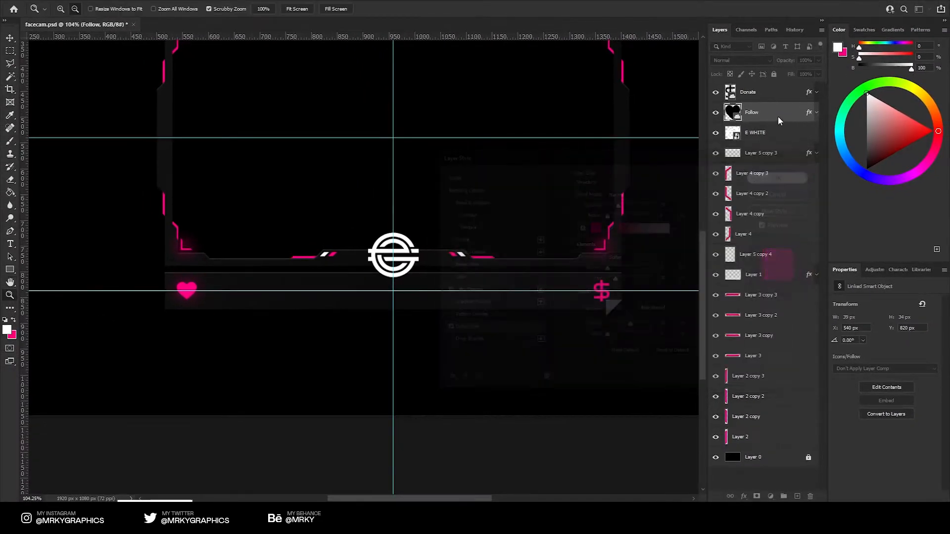
# - Copy the Follow layer's glow style to the Donate layer
pyautogui.rightClick(774, 72)
pyautogui.click(809, 332)
pyautogui.rightClick(761, 92)
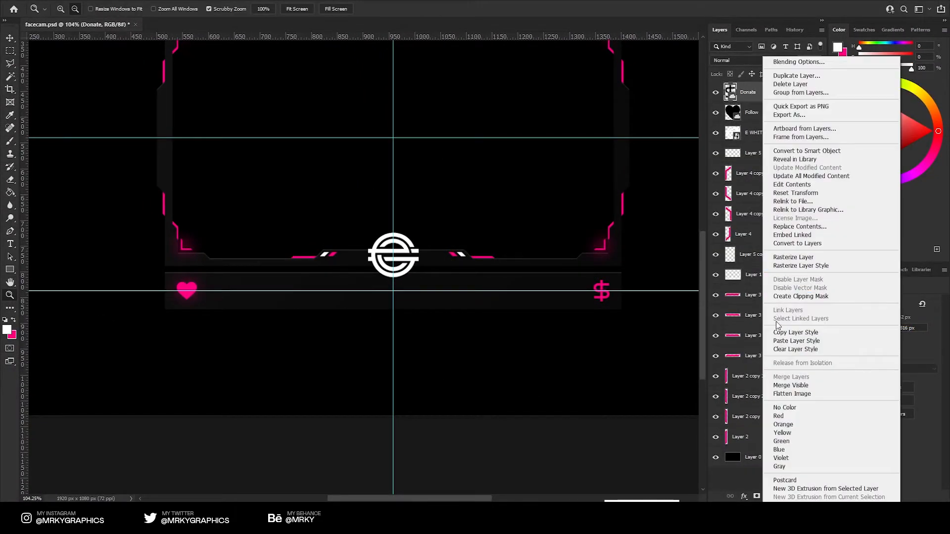
pyautogui.click(780, 342)
# - Hide the guides to check the whole overlay, and show them again
pyautogui.moveTo(633, 312); pyautogui.dragTo(483, 285)
pyautogui.hotkey('ctrl', ';')
pyautogui.moveTo(429, 227); pyautogui.dragTo(405, 231)
pyautogui.scroll(4, 425, 208)
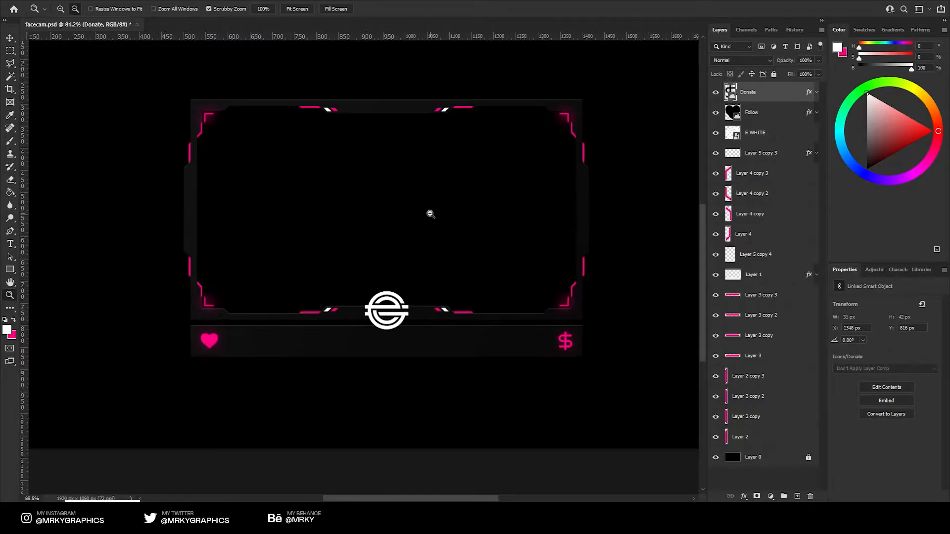
pyautogui.hotkey('ctrl', ';')
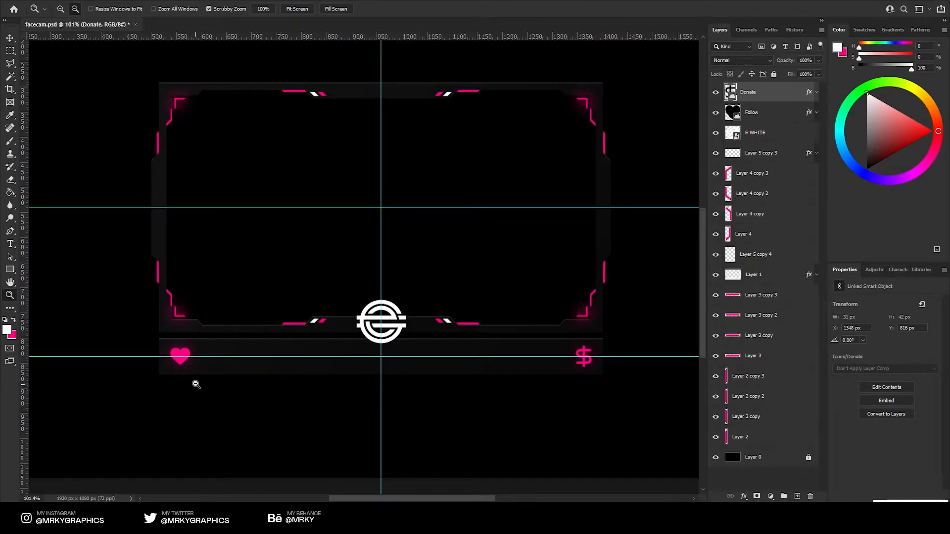
# - Create a new empty layer and stack it directly above the frame layer, Layer 1
pyautogui.scroll(12, 196, 386)
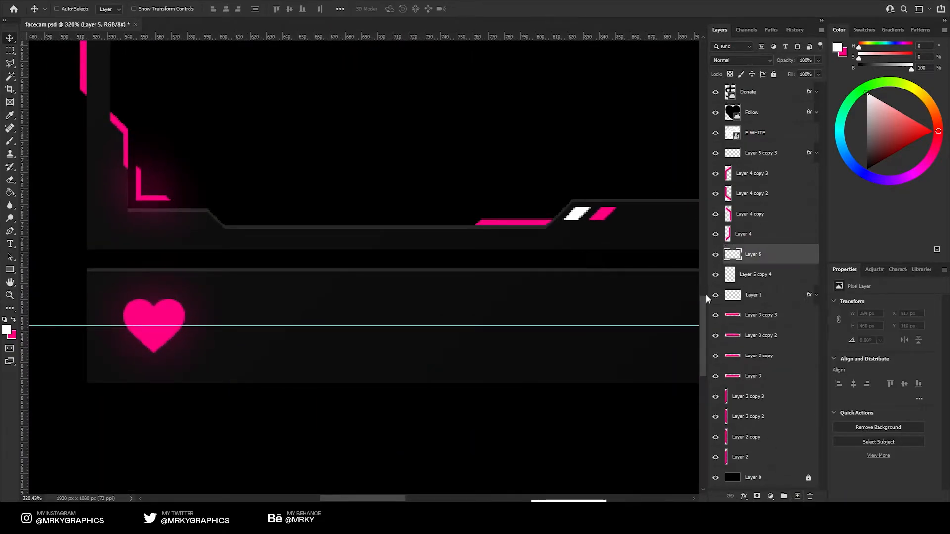
pyautogui.click(716, 296)
pyautogui.click(715, 296)
pyautogui.moveTo(743, 258); pyautogui.dragTo(752, 286)
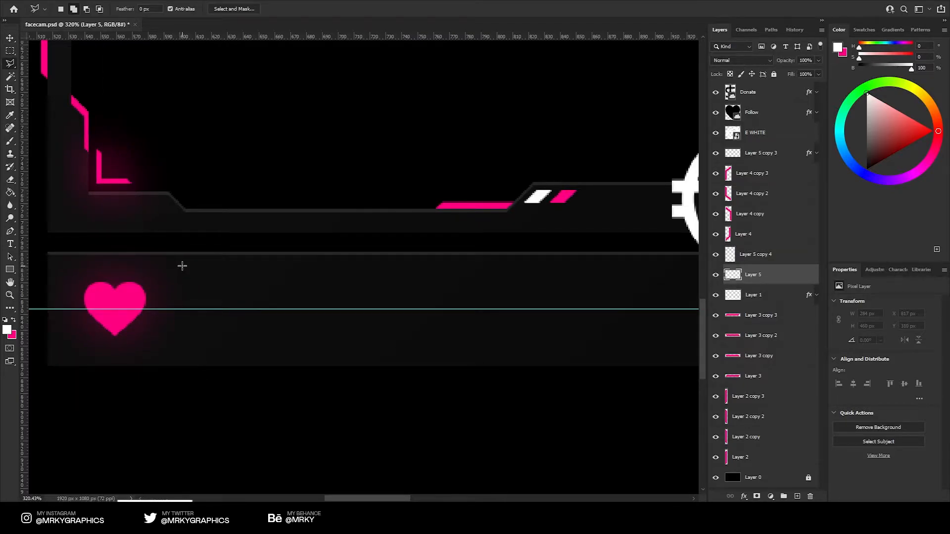
# - Outline a 360 × 58 px polygonal selection with an angled upper-left corner, from beside the heart to the vertical guide
pyautogui.click(179, 263)
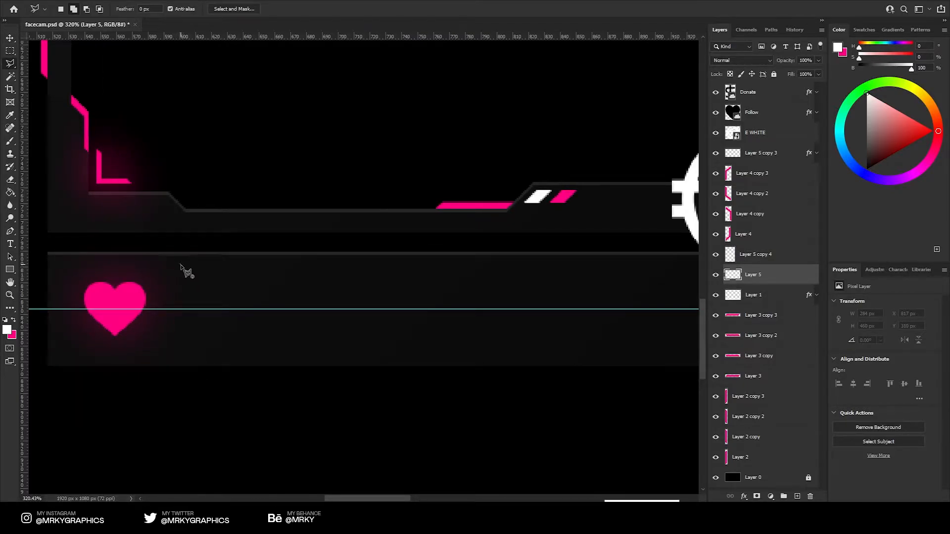
pyautogui.click(204, 287)
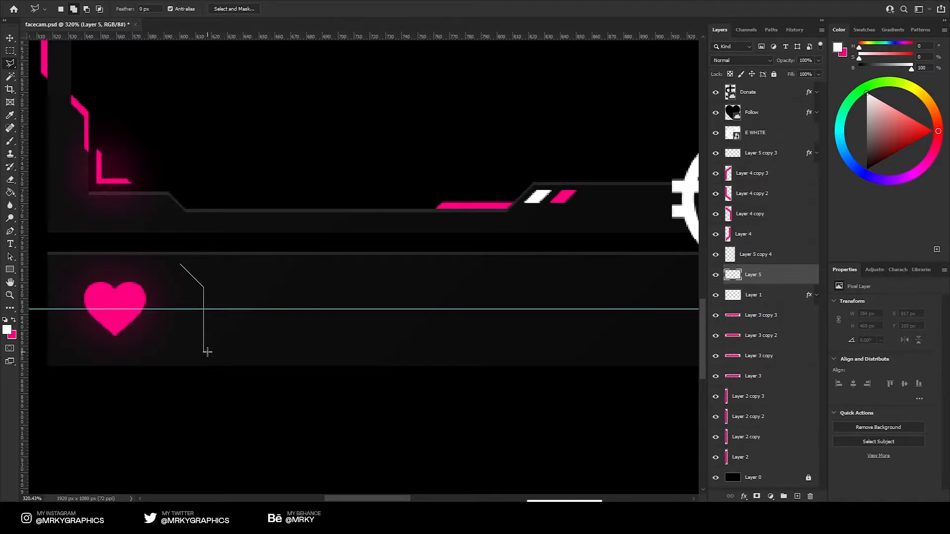
pyautogui.hscroll(5, 630, 366)
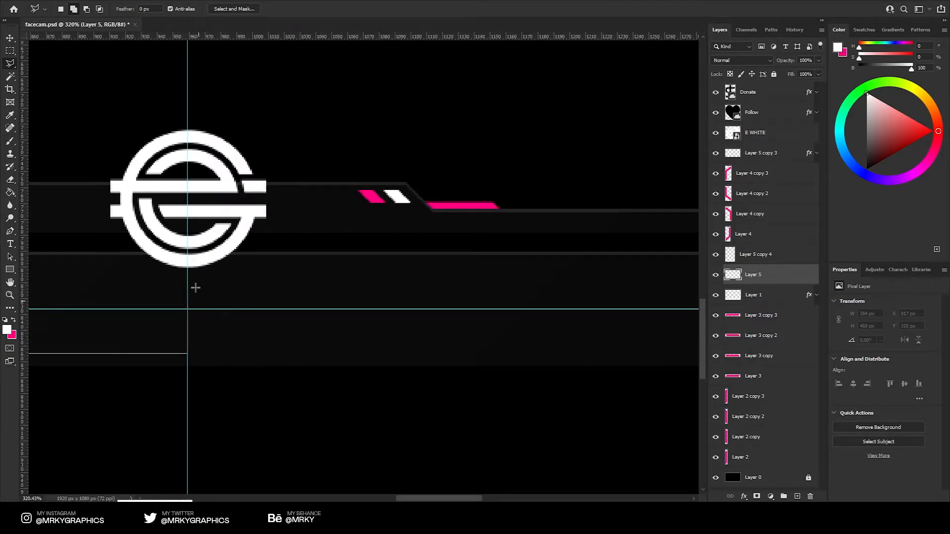
pyautogui.hscroll(-7, 133, 272)
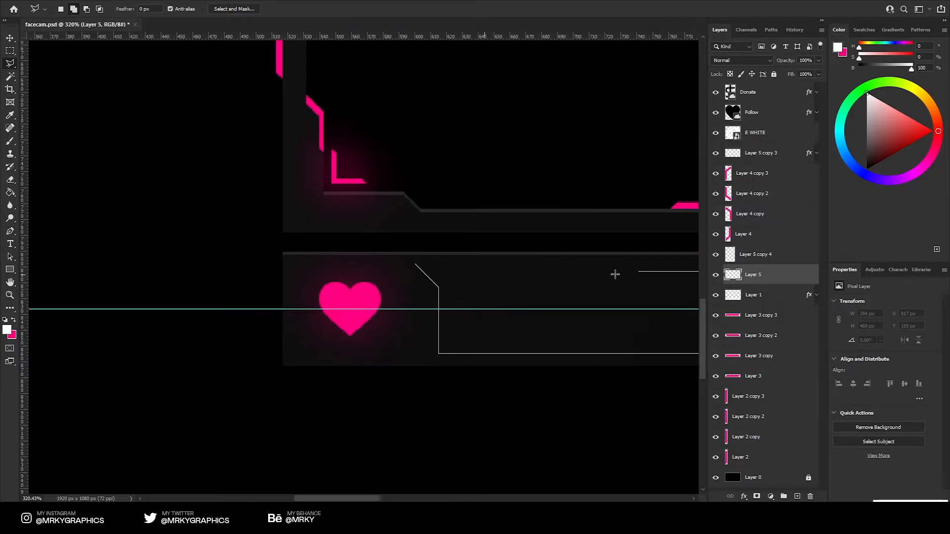
pyautogui.hscroll(6, 569, 269)
pyautogui.hscroll(-3, 152, 271)
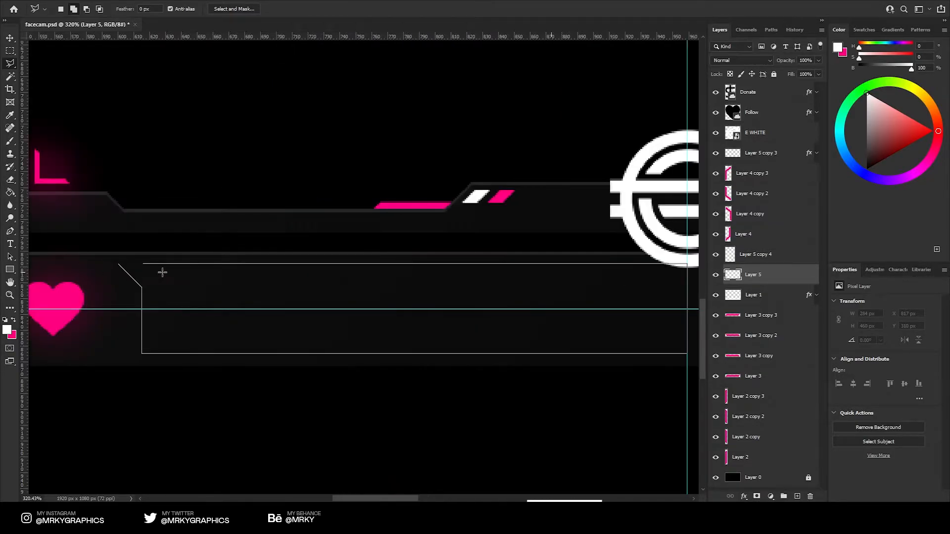
pyautogui.click(120, 265)
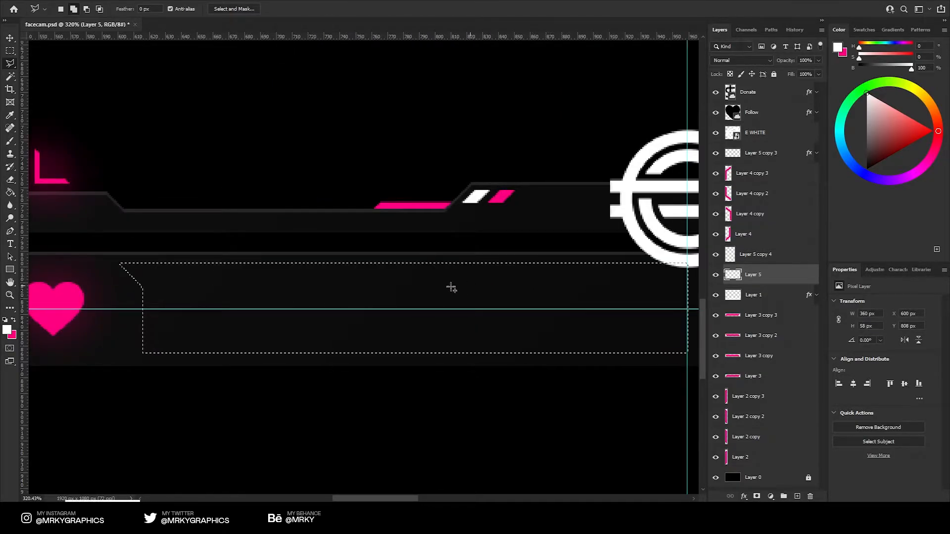
# - Fill the name bar selection with white and deselect it
pyautogui.press('g')
pyautogui.click(167, 293)
pyautogui.hotkey('ctrl', 'd')
pyautogui.hotkey('alt', 'space')
pyautogui.moveTo(103, 280); pyautogui.dragTo(75, 138)
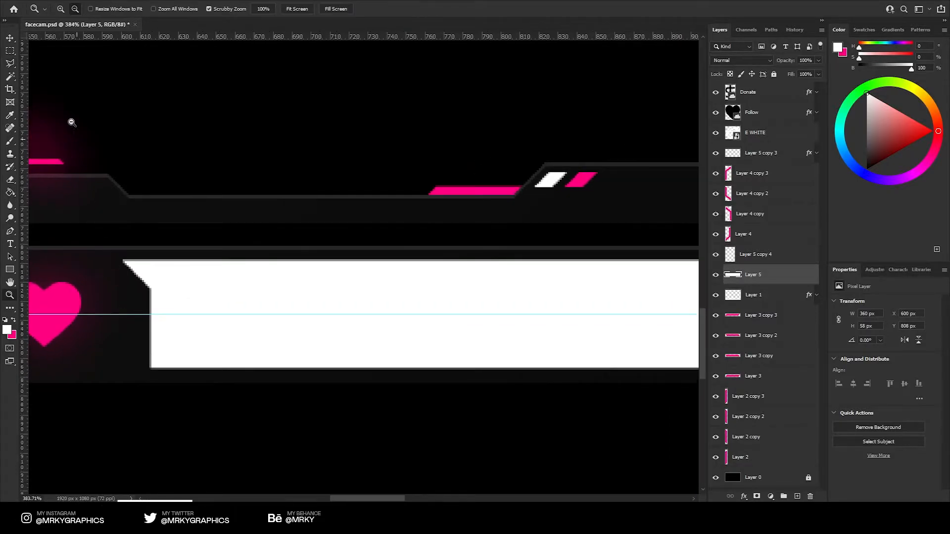
# - Trim the stray one-pixel edge off the top and left sides of the white name bar, leaving it 359 × 57 px
pyautogui.click(10, 51)
pyautogui.moveTo(85, 229); pyautogui.dragTo(673, 261)
pyautogui.press('Delete')
pyautogui.hotkey('ctrl', 'd')
pyautogui.hotkey('alt', 'space')
pyautogui.moveTo(476, 278); pyautogui.dragTo(183, 285)
pyautogui.hotkey('ctrl', 't')
pyautogui.press('Up')
pyautogui.press('Down')
pyautogui.press('Return')
pyautogui.hotkey('alt', 'space')
pyautogui.moveTo(443, 284); pyautogui.dragTo(226, 286)
pyautogui.moveTo(438, 280); pyautogui.dragTo(614, 274)
pyautogui.moveTo(194, 267); pyautogui.dragTo(348, 244)
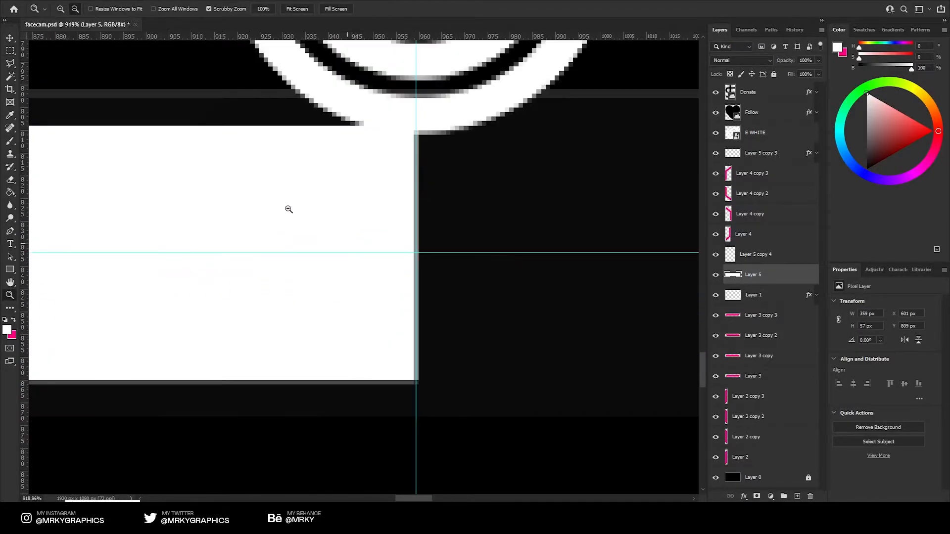
# - Trim the stray edge pixels off the right and bottom of the white name bar, leaving it 358 × 56 px
pyautogui.click(10, 51)
pyautogui.moveTo(528, 472); pyautogui.dragTo(418, 96)
pyautogui.press('Delete')
pyautogui.hotkey('ctrl', 'd')
pyautogui.moveTo(472, 439); pyautogui.dragTo(115, 391)
pyautogui.press('Delete')
pyautogui.hotkey('ctrl', 'd')
pyautogui.moveTo(161, 349); pyautogui.dragTo(112, 348)
pyautogui.moveTo(323, 327); pyautogui.dragTo(62, 295)
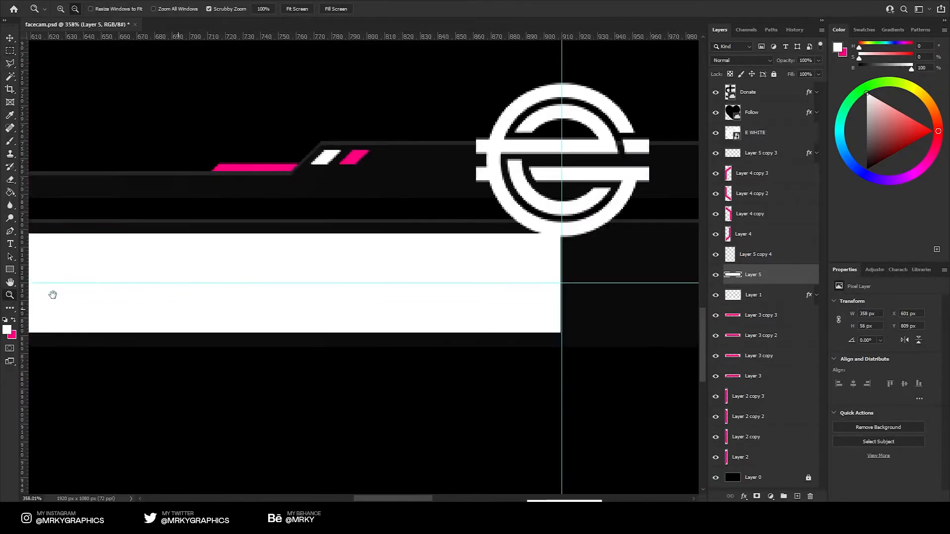
pyautogui.moveTo(597, 294); pyautogui.dragTo(493, 228)
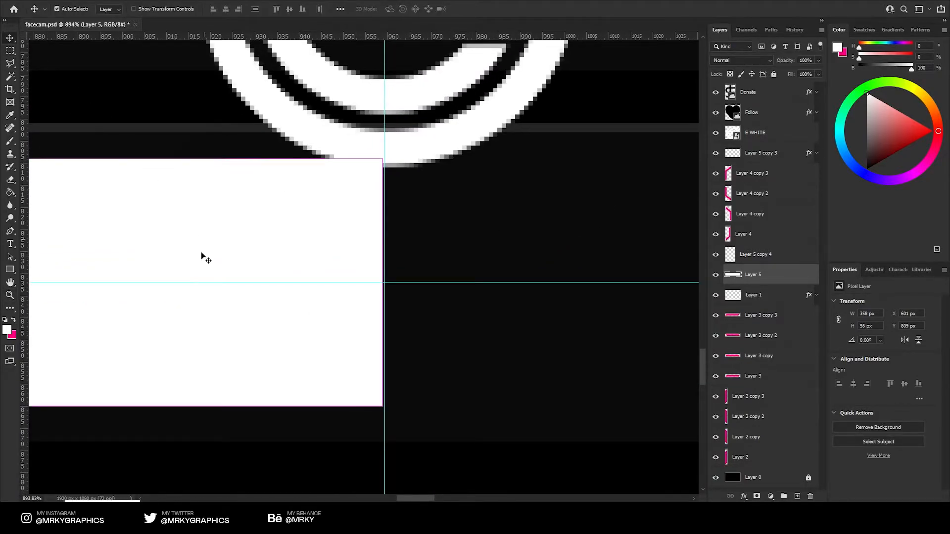
# - Duplicate the white name bar layer and flip the copy horizontally
pyautogui.hotkey('ctrl', 'j')
pyautogui.hotkey('ctrl', 't')
pyautogui.rightClick(173, 288)
pyautogui.press('Escape')
pyautogui.press('Escape')
pyautogui.moveTo(311, 260); pyautogui.dragTo(197, 238)
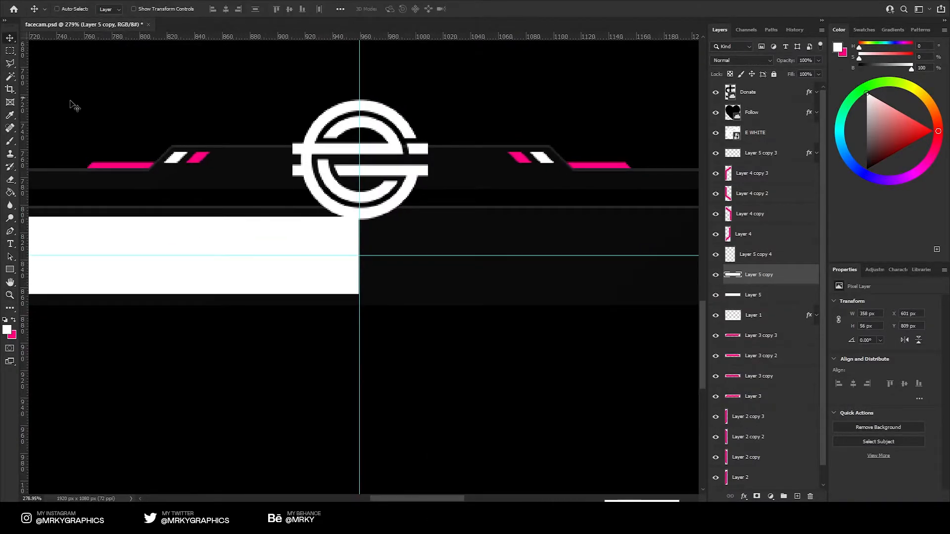
pyautogui.hotkey('ctrl', 't')
pyautogui.rightClick(164, 230)
pyautogui.click(207, 412)
pyautogui.press('Return')
# - Move the flipped bar half to the right until it meets the original at the vertical centre guide, at X 959 px
pyautogui.moveTo(106, 233); pyautogui.dragTo(507, 243)
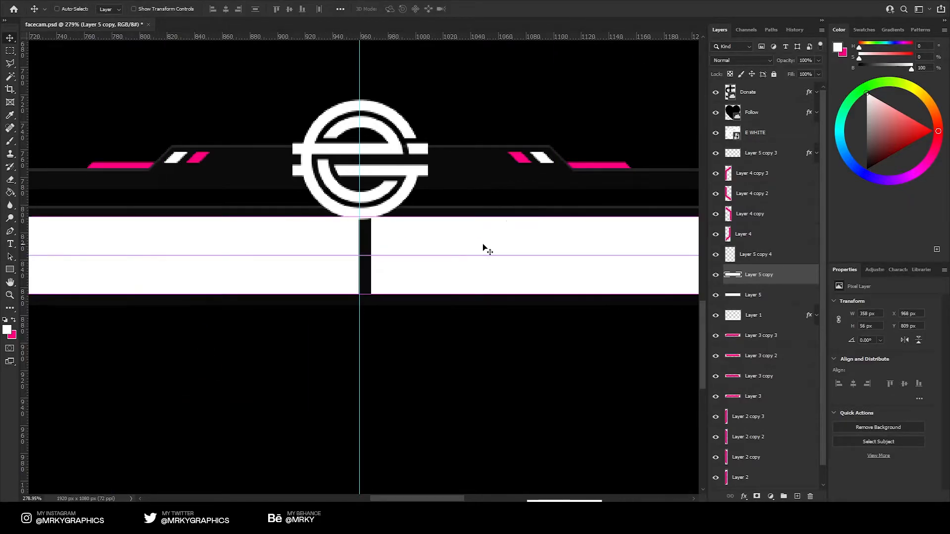
pyautogui.moveTo(371, 229); pyautogui.dragTo(422, 235)
pyautogui.moveTo(349, 240); pyautogui.dragTo(381, 238)
pyautogui.press('Left')
pyautogui.press('Left')
pyautogui.press('Left')
pyautogui.press('Left')
pyautogui.press('Left')
pyautogui.press('Left')
pyautogui.press('Left')
pyautogui.press('Left')
pyautogui.press('Left')
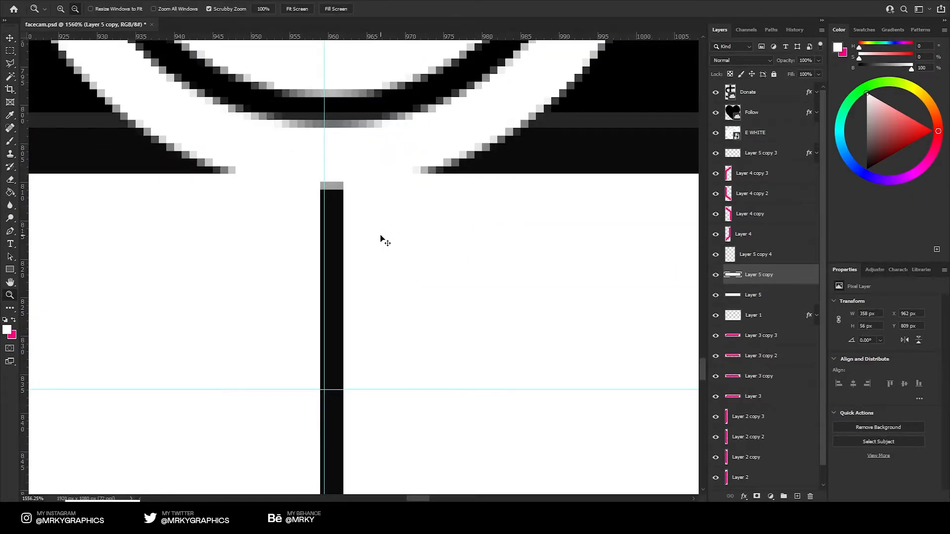
pyautogui.scroll(-3, 381, 237)
pyautogui.scroll(-5, 416, 266)
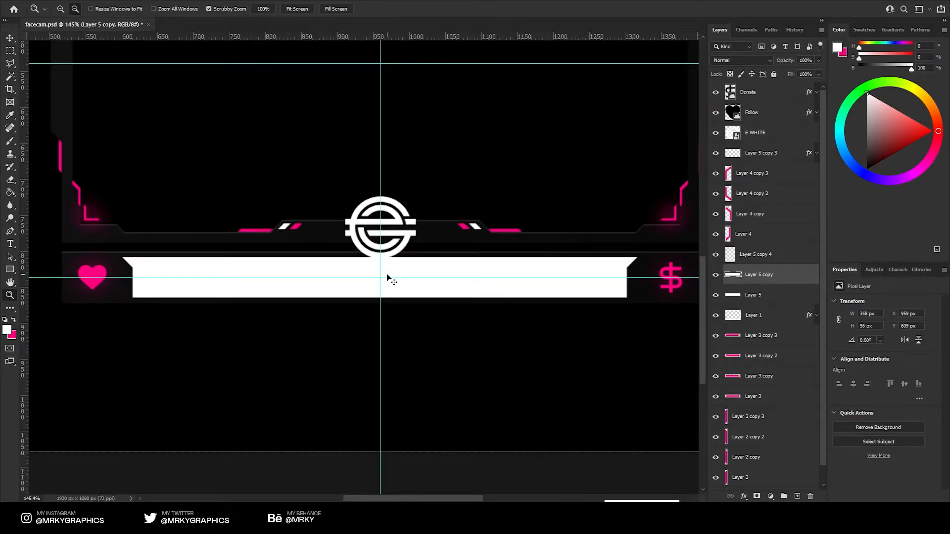
# - Merge the two bar halves into a single layer and check the joined name bar at the centre guide
pyautogui.hotkey('ctrl', 'e')
pyautogui.scroll(5, 387, 276)
pyautogui.hotkey('ctrl', 't')
pyautogui.press('Return')
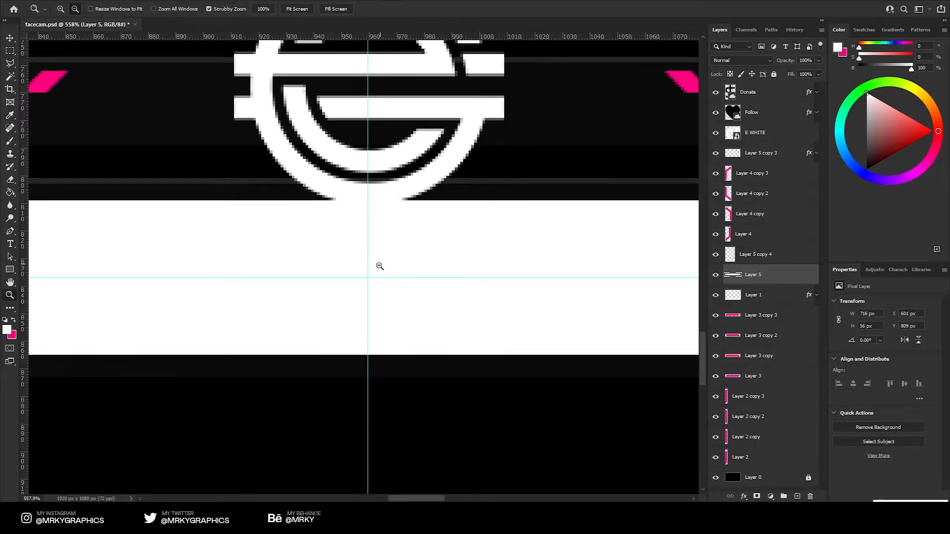
pyautogui.press('z')
pyautogui.scroll(-5, 381, 274)
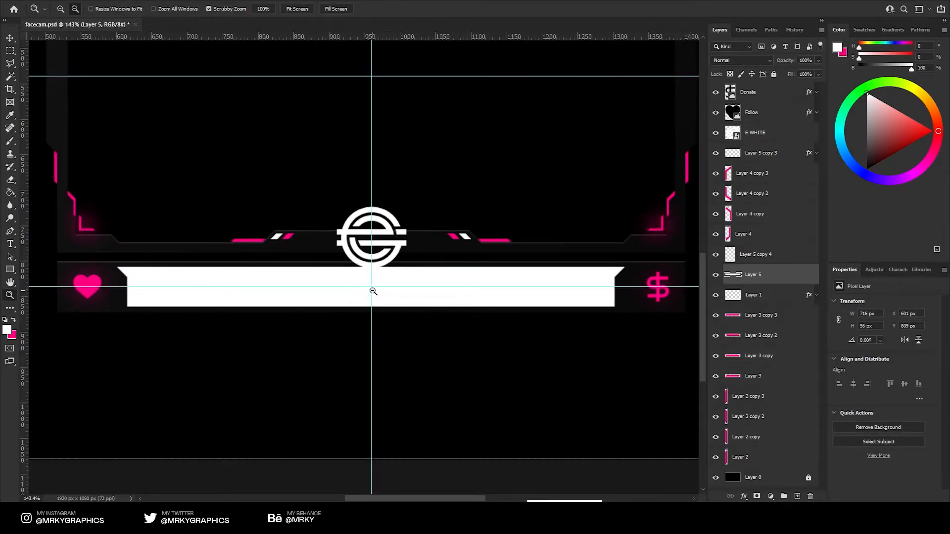
pyautogui.scroll(1, 132, 268)
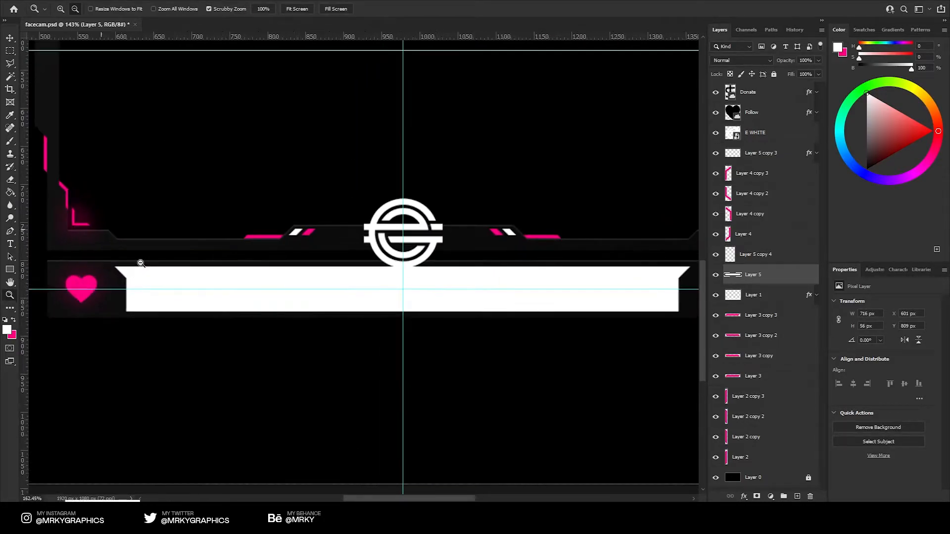
# - Cut the name bar's shape out of the frame layer, Layer 1, and hide the white bar to check the opening
pyautogui.press('v')
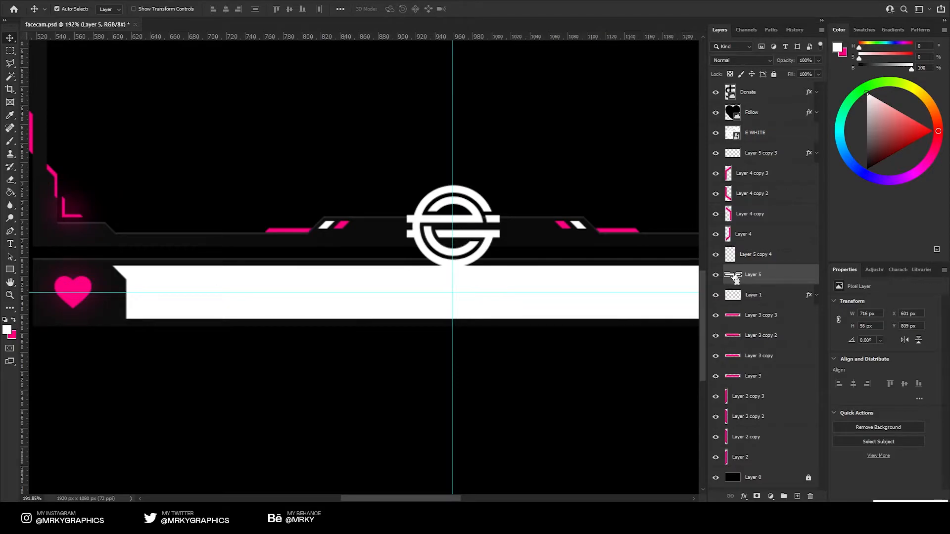
pyautogui.keyDown('ctrl'); pyautogui.click(735, 275); pyautogui.keyUp('ctrl')
pyautogui.click(739, 288)
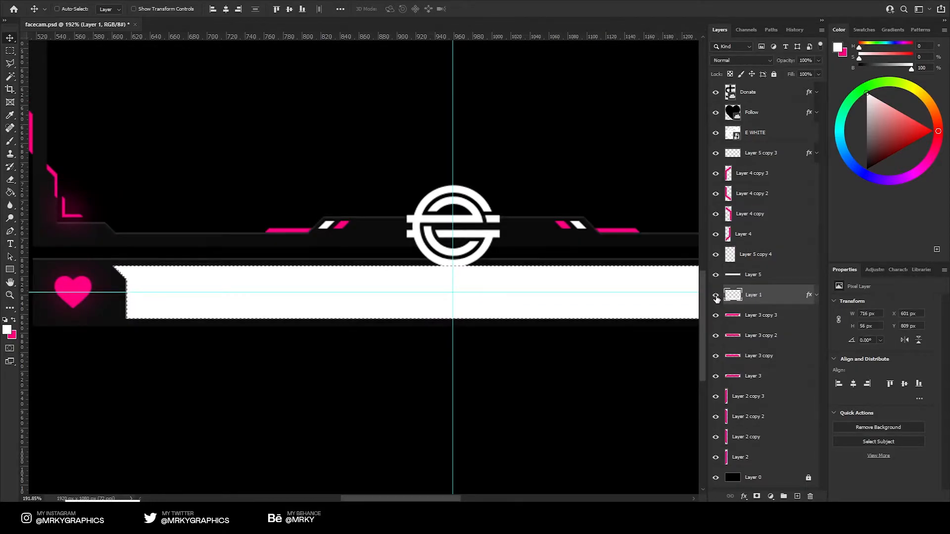
pyautogui.hotkey('ctrl', 'x')
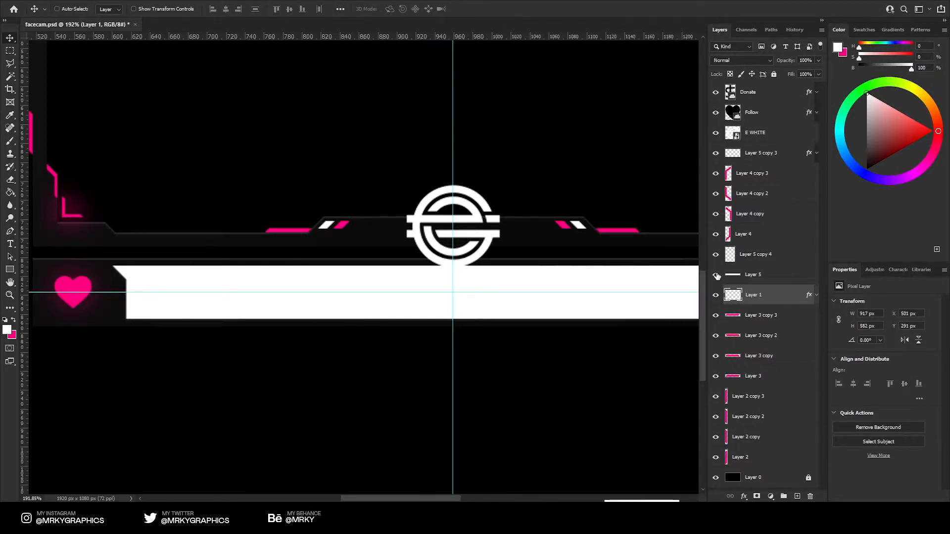
pyautogui.click(716, 275)
pyautogui.moveTo(348, 301); pyautogui.dragTo(265, 314)
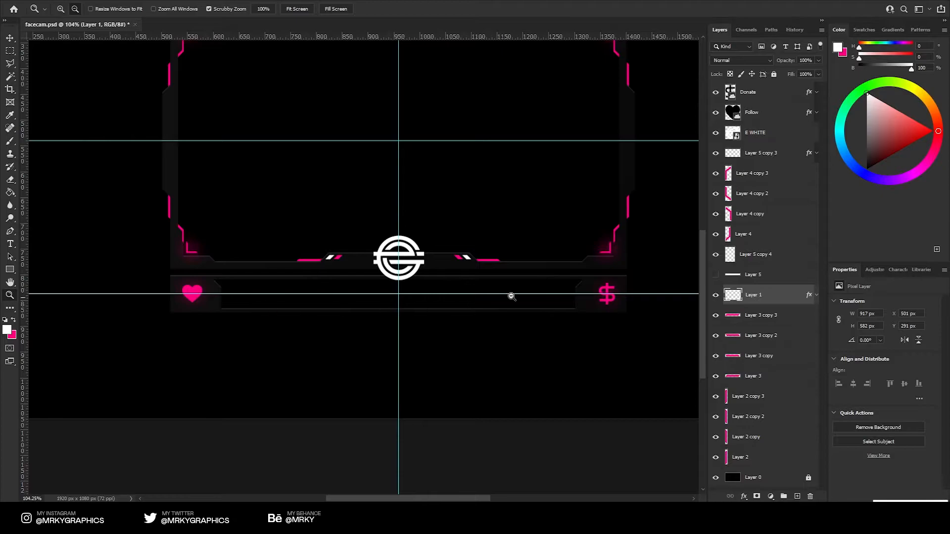
pyautogui.moveTo(458, 278); pyautogui.dragTo(480, 259)
# - Show the white name bar layer again and stack it directly below Layer 1
pyautogui.click(716, 275)
pyautogui.click(786, 278)
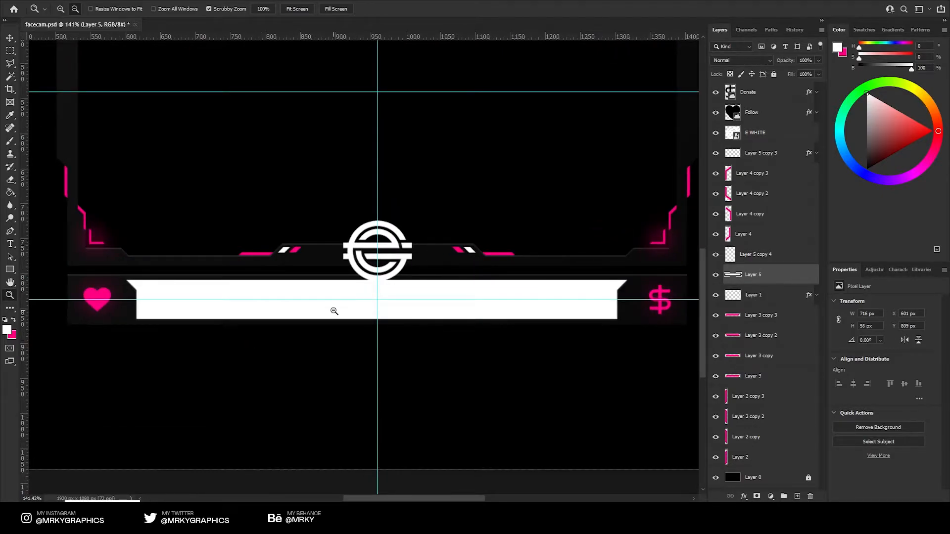
pyautogui.hotkey('ctrl', '[')
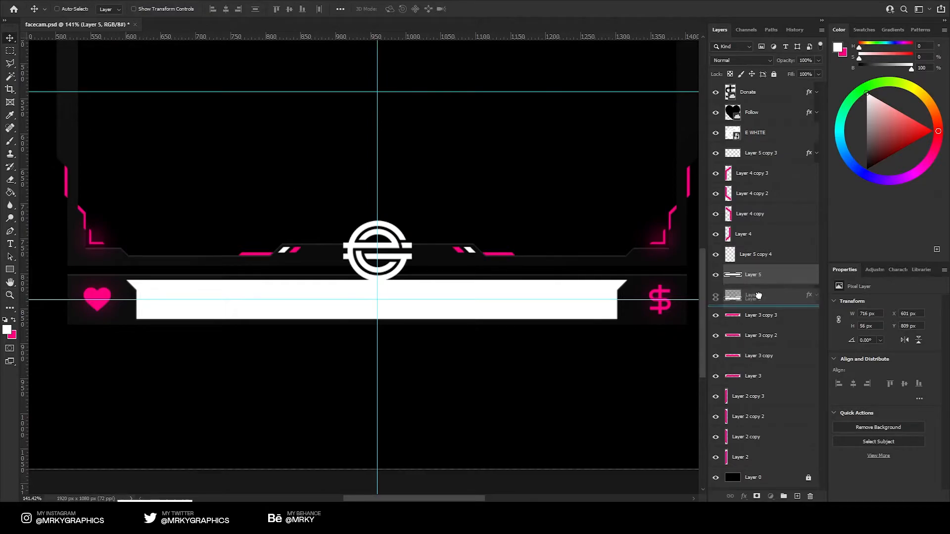
pyautogui.moveTo(601, 320); pyautogui.dragTo(643, 319)
pyautogui.press('v')
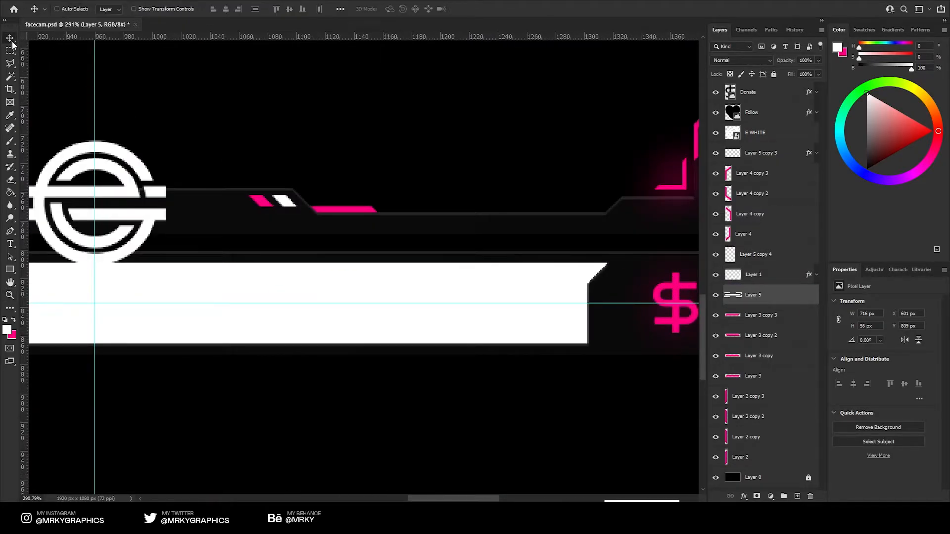
# - Add a Color Overlay in #090909 to the name bar layer, Layer 5
pyautogui.doubleClick(777, 294)
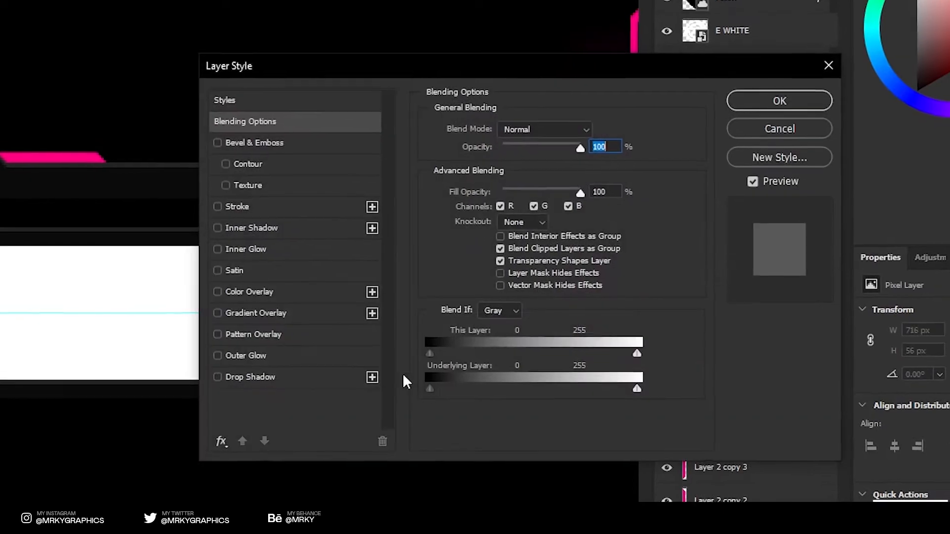
pyautogui.click(281, 293)
pyautogui.click(593, 129)
pyautogui.write('0a0a0a')
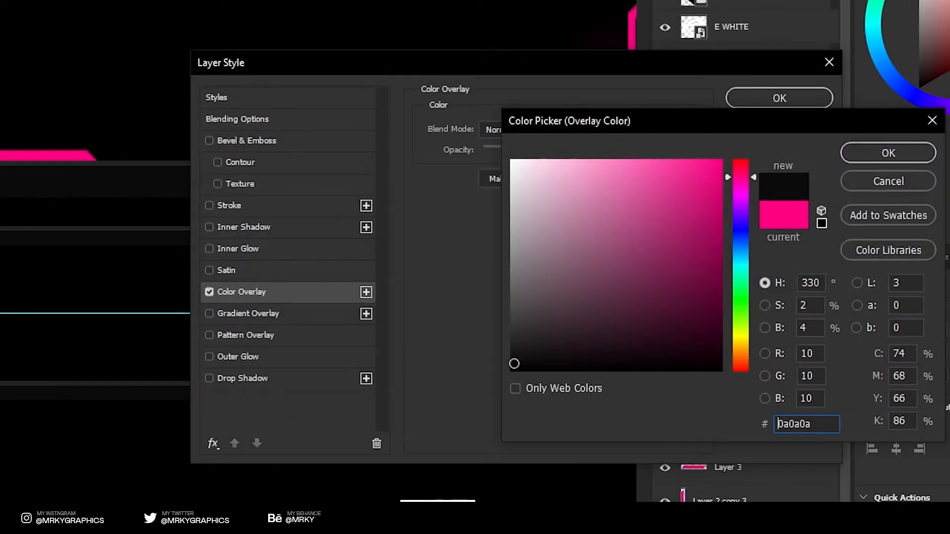
pyautogui.moveTo(514, 364); pyautogui.dragTo(512, 364)
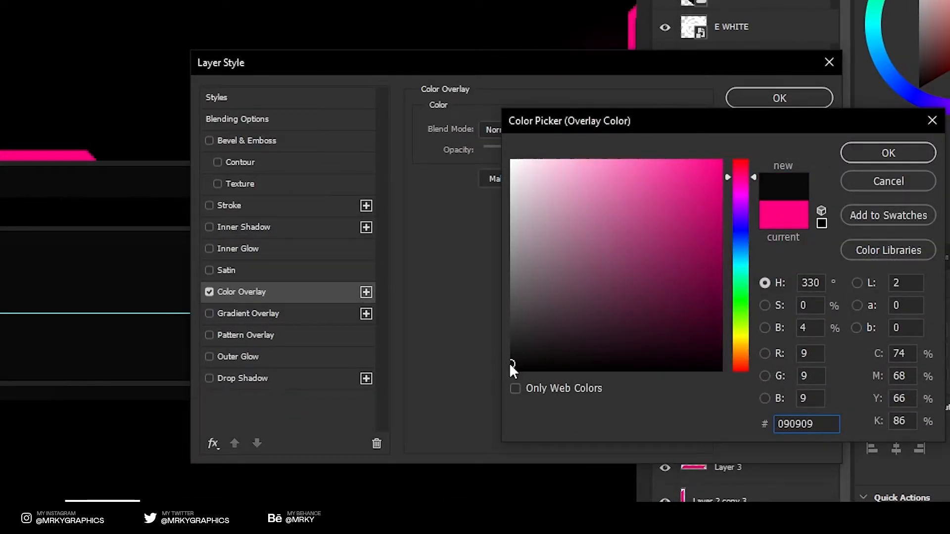
pyautogui.press('Return')
# - Add a black Inner Shadow to the name bar with 100% opacity, 0 px distance and 18 px size
pyautogui.click(263, 228)
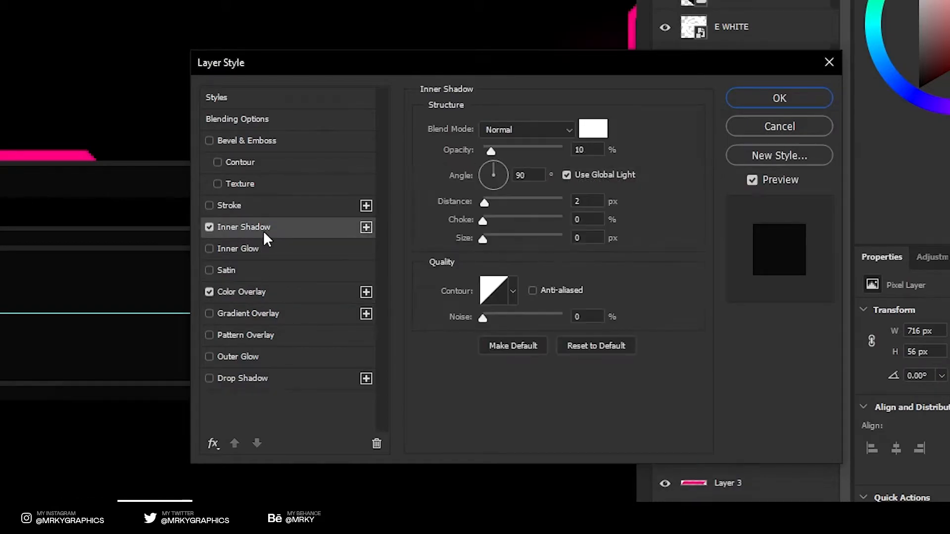
pyautogui.click(589, 130)
pyautogui.moveTo(532, 204); pyautogui.dragTo(919, 431)
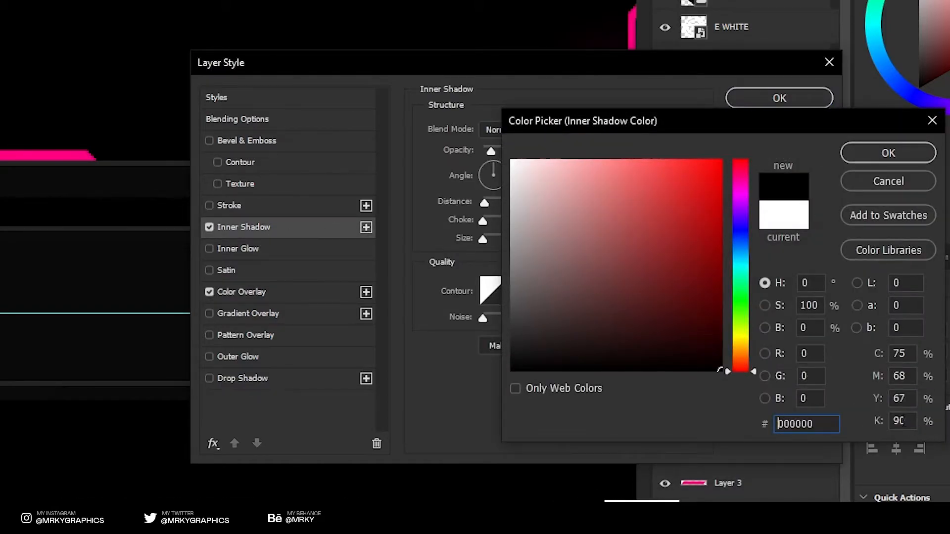
pyautogui.press('Return')
pyautogui.moveTo(491, 152); pyautogui.dragTo(635, 150)
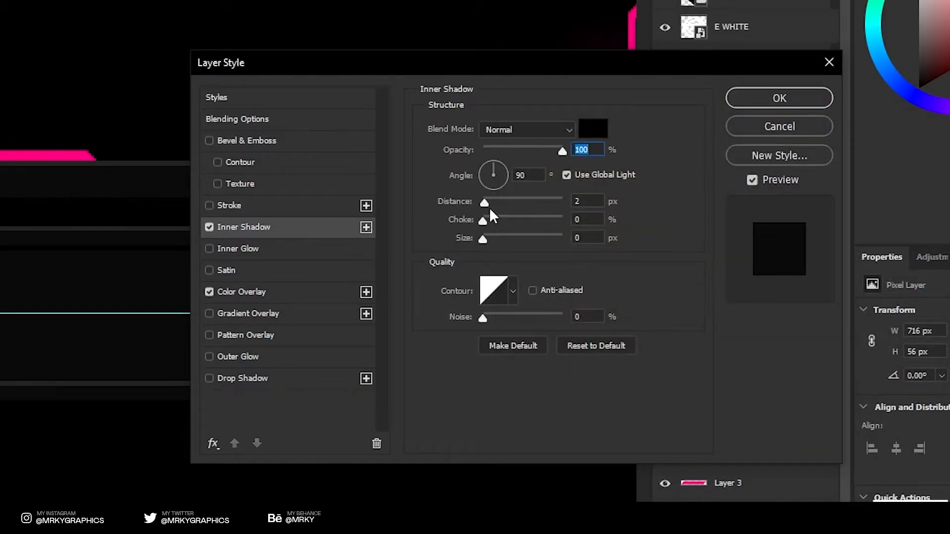
pyautogui.moveTo(474, 200); pyautogui.dragTo(450, 199)
pyautogui.moveTo(480, 239); pyautogui.dragTo(494, 238)
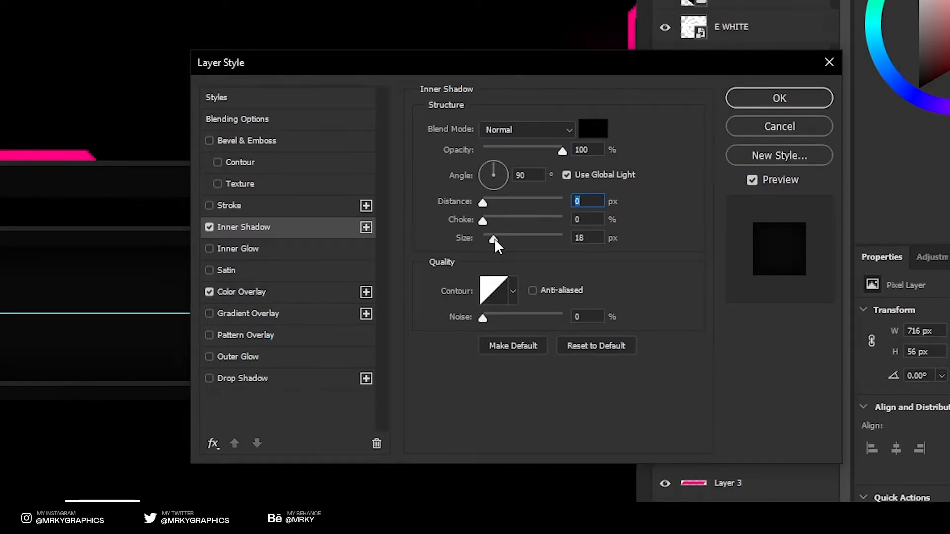
pyautogui.press('Return')
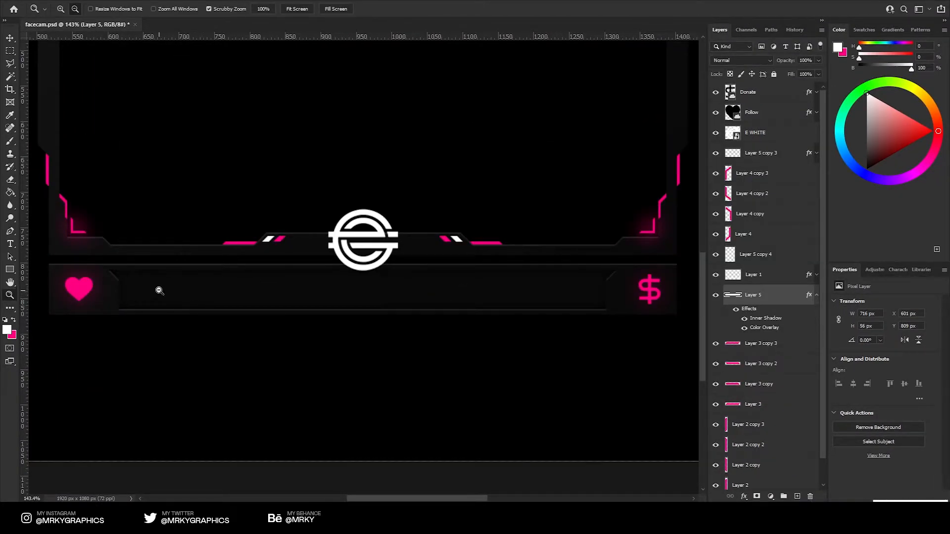
# - Create a new layer above the name bar with the bar's outline selected, and set a soft 371 px brush with 0% hardness
pyautogui.click(816, 295)
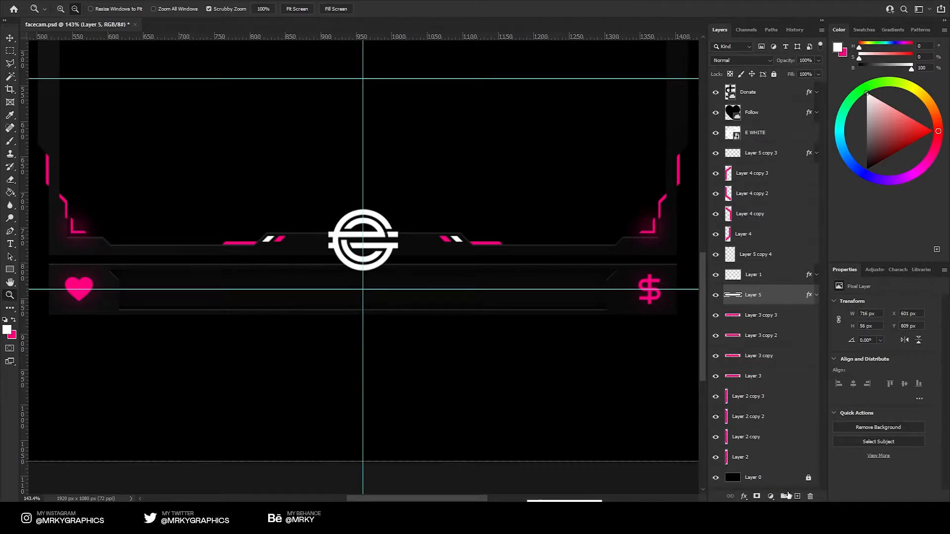
pyautogui.click(796, 496)
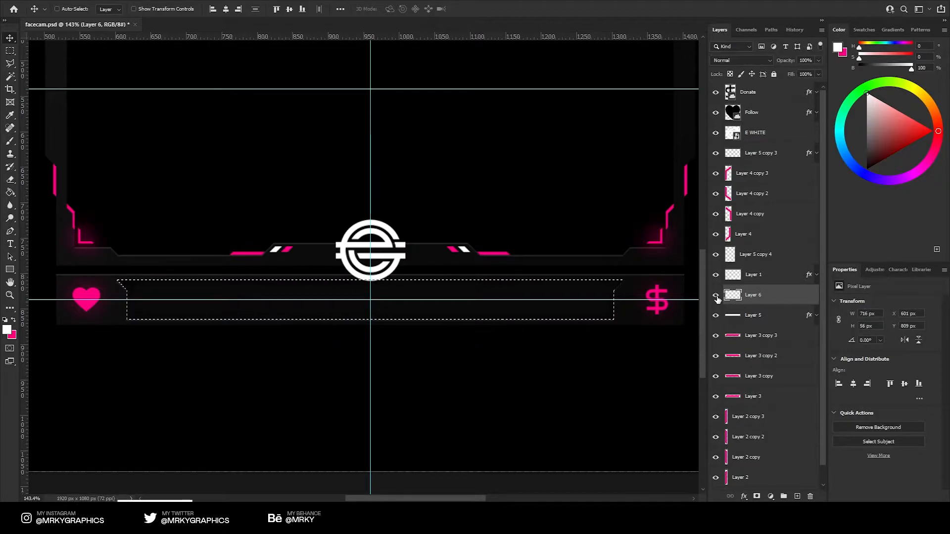
pyautogui.press('b')
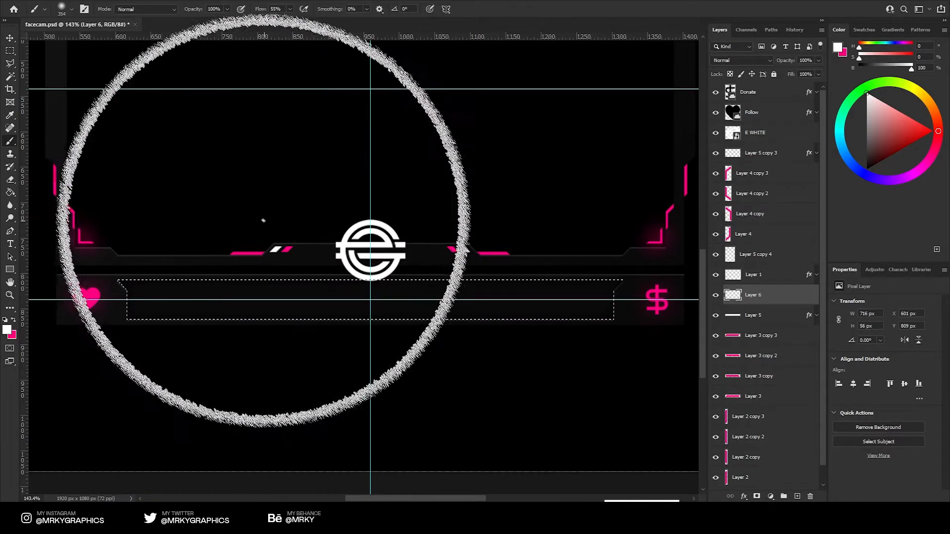
pyautogui.moveTo(303, 219); pyautogui.dragTo(312, 220)
pyautogui.click(64, 10)
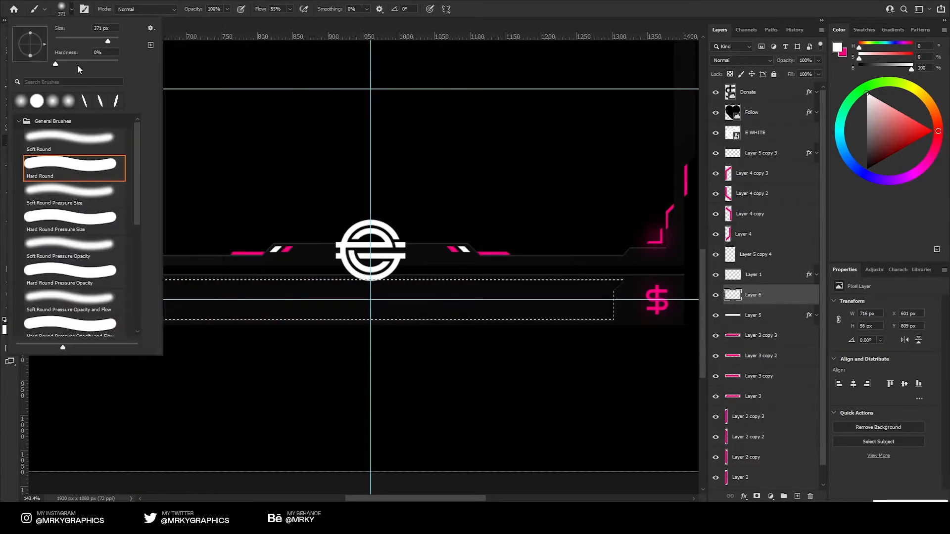
pyautogui.click(55, 64)
pyautogui.click(253, 9)
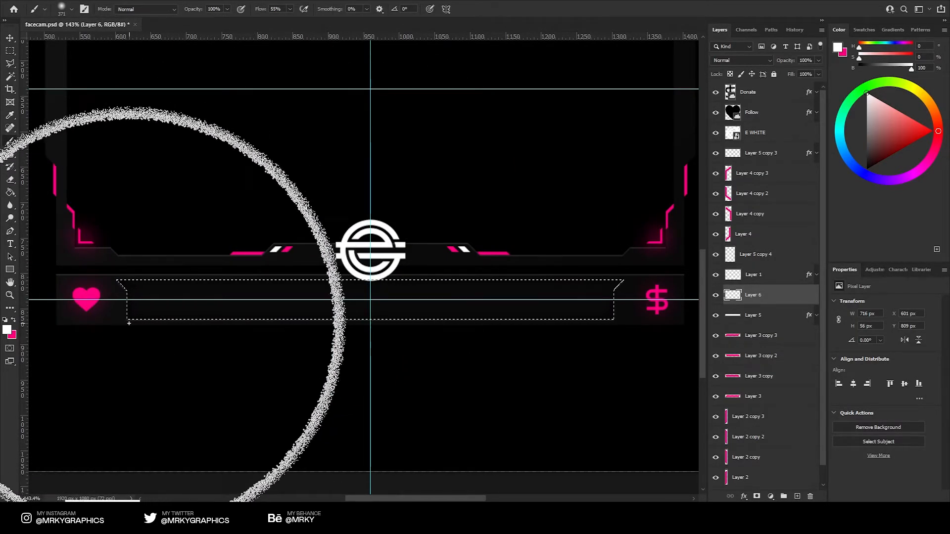
# - Paint a soft pink glow inside the left end of the name bar selection and deselect it
pyautogui.press('x')
pyautogui.moveTo(485, 170)
pyautogui.mouseDown()
pyautogui.moveTo(458, 297)
pyautogui.moveTo(523, 177)
pyautogui.moveTo(555, 161)
pyautogui.mouseUp()
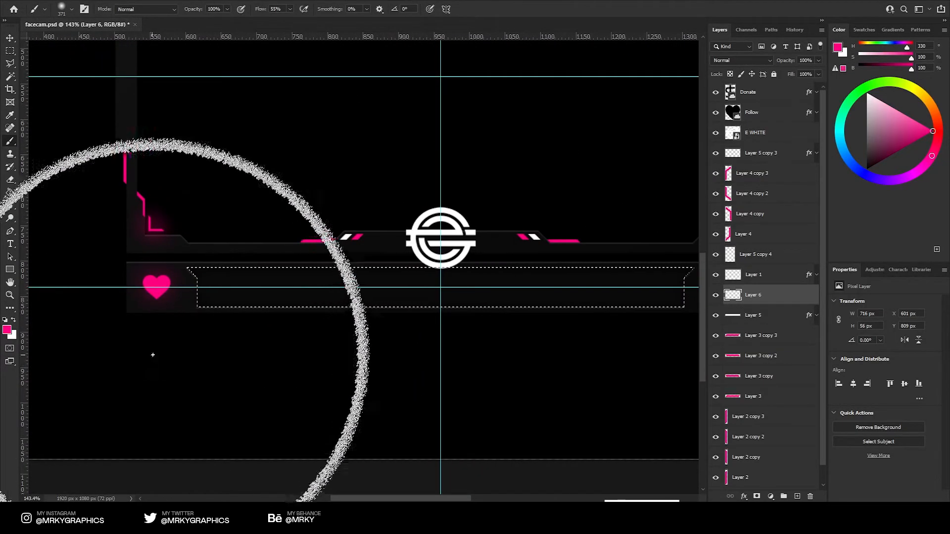
pyautogui.click(123, 361)
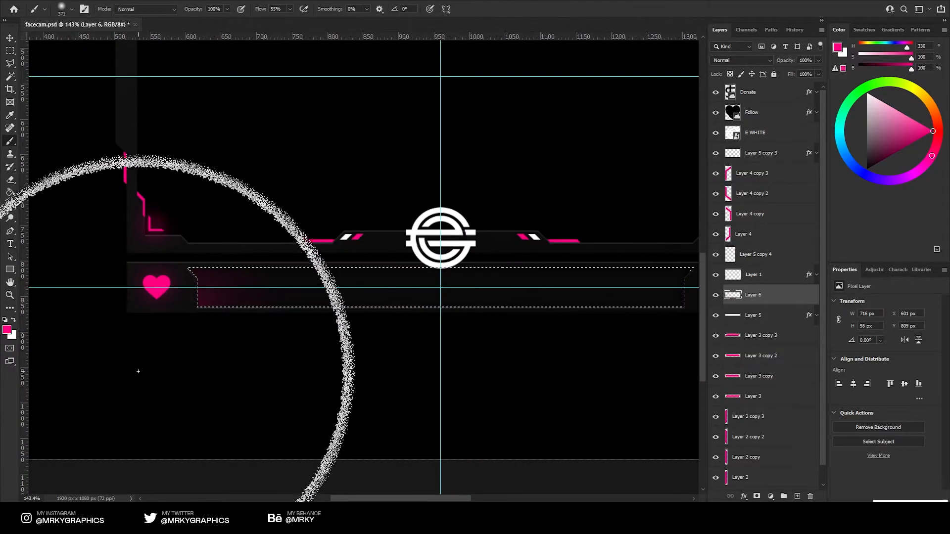
pyautogui.click(192, 425)
pyautogui.hotkey('ctrl', 'd')
# - Hide the guides to check the pink glow on the name bar, and show them again
pyautogui.moveTo(282, 357); pyautogui.dragTo(246, 350)
pyautogui.hotkey('ctrl', ';')
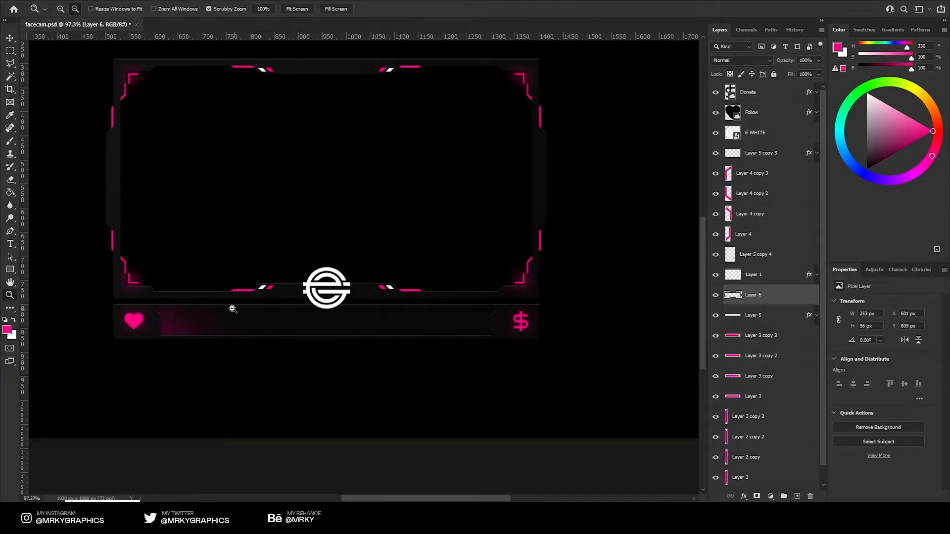
pyautogui.hotkey('ctrl', ';')
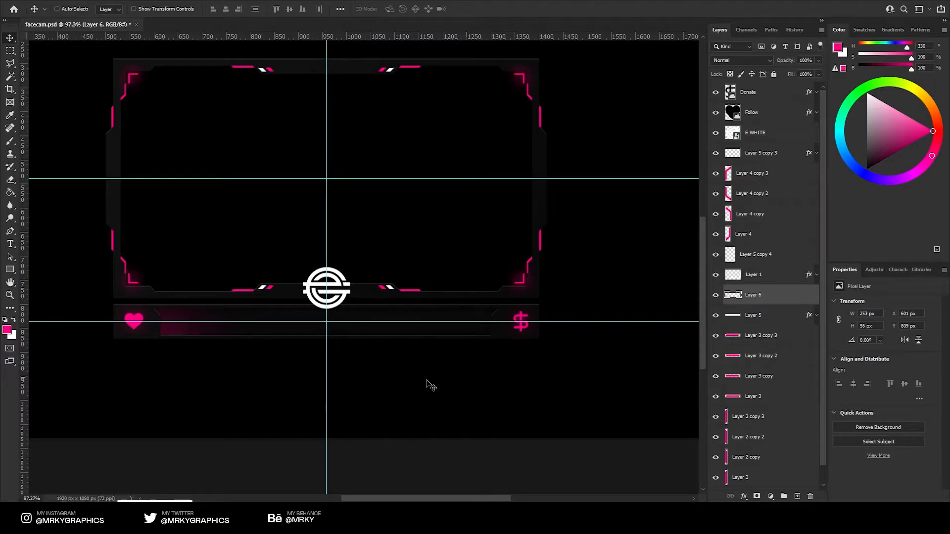
# - Duplicate the pink glow layer, flip the copy horizontally and move it toward the right end of the name bar
pyautogui.hotkey('ctrl', 'j')
pyautogui.hotkey('ctrl', 't')
pyautogui.rightClick(275, 335)
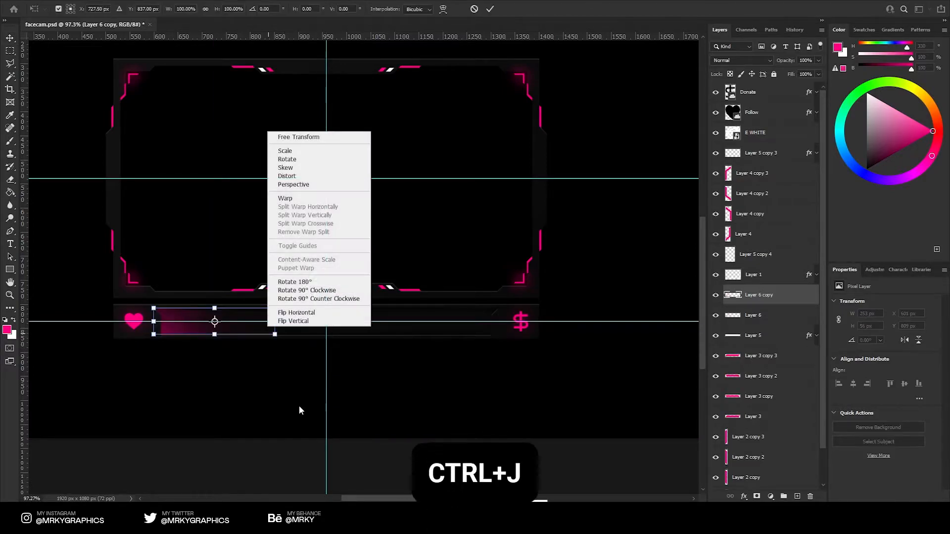
pyautogui.click(307, 313)
pyautogui.press('Return')
pyautogui.moveTo(223, 349); pyautogui.dragTo(455, 353)
# - Align the mirrored glow with the right end of the name bar, hiding Layer 1 while positioning it and showing it again
pyautogui.press('z')
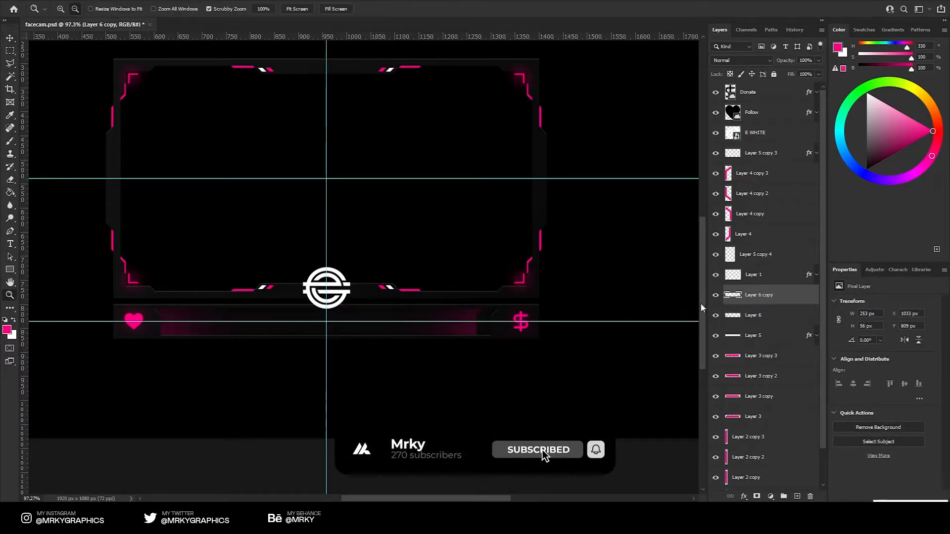
pyautogui.click(716, 275)
pyautogui.moveTo(494, 314); pyautogui.dragTo(396, 267)
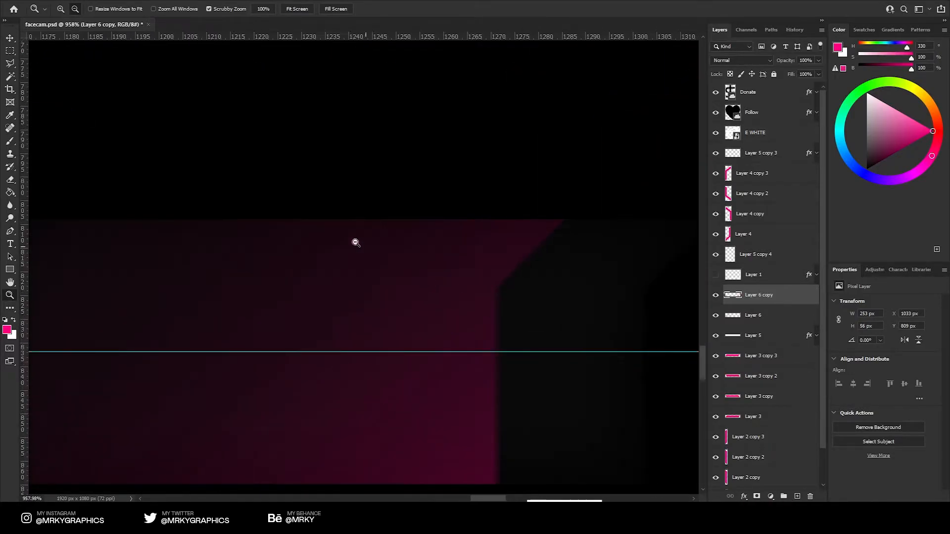
pyautogui.press('v')
pyautogui.moveTo(321, 215); pyautogui.dragTo(465, 214)
pyautogui.click(715, 277)
pyautogui.press('z')
pyautogui.moveTo(598, 256); pyautogui.dragTo(411, 367)
# - Rasterize the layer style of Layer 1, which holds the dark frame
pyautogui.press('v')
pyautogui.click(716, 276)
pyautogui.click(716, 275)
pyautogui.rightClick(768, 272)
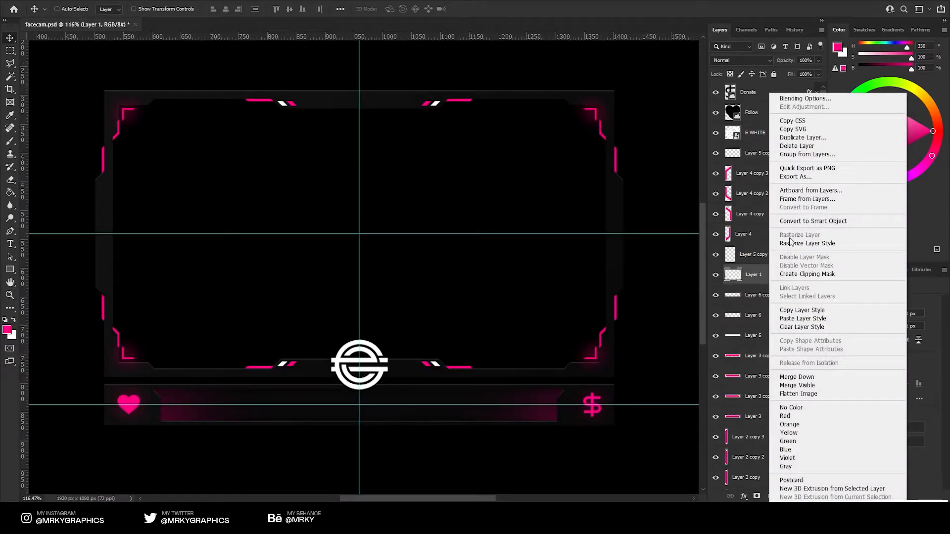
pyautogui.click(793, 243)
pyautogui.click(716, 276)
pyautogui.click(716, 275)
pyautogui.rightClick(786, 271)
pyautogui.click(812, 245)
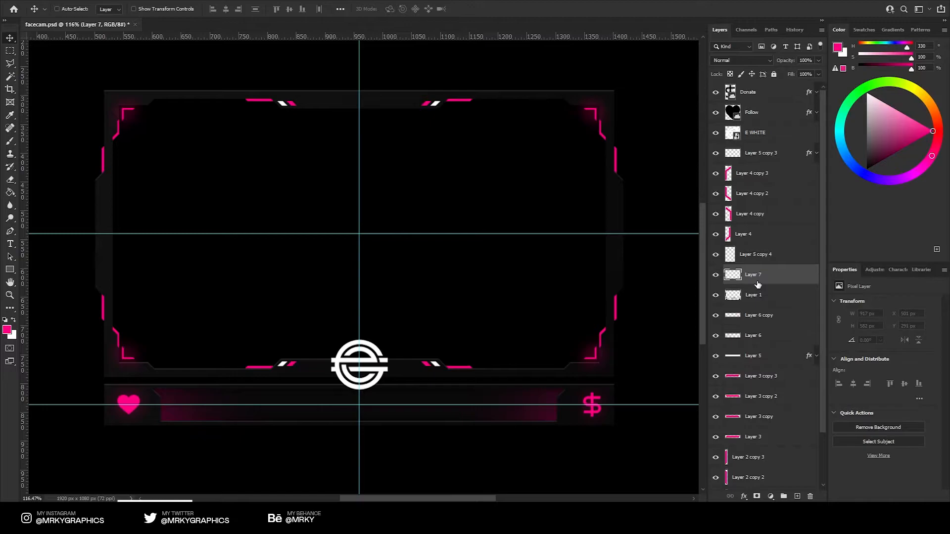
# - Clip the new Layer 7 to the frame layer below it and make white the foreground colour
pyautogui.rightClick(775, 278)
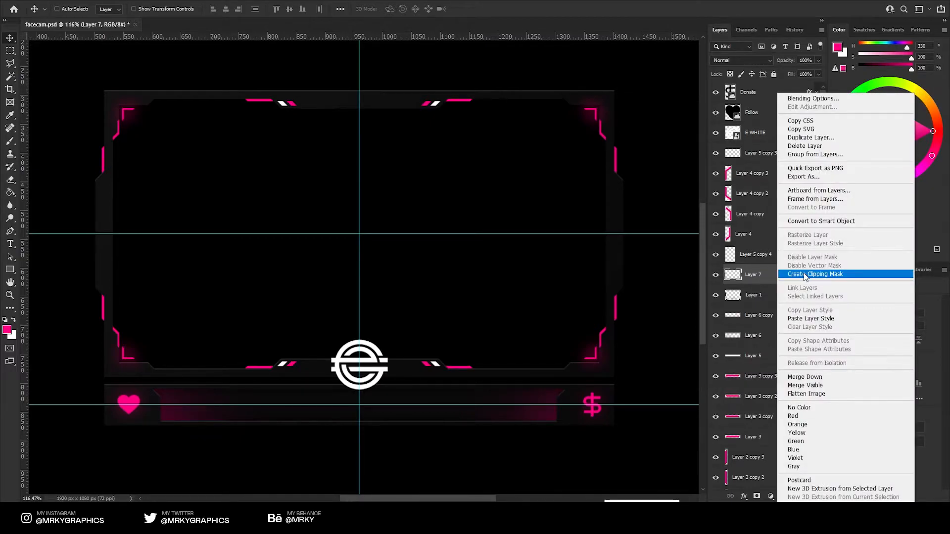
pyautogui.click(804, 272)
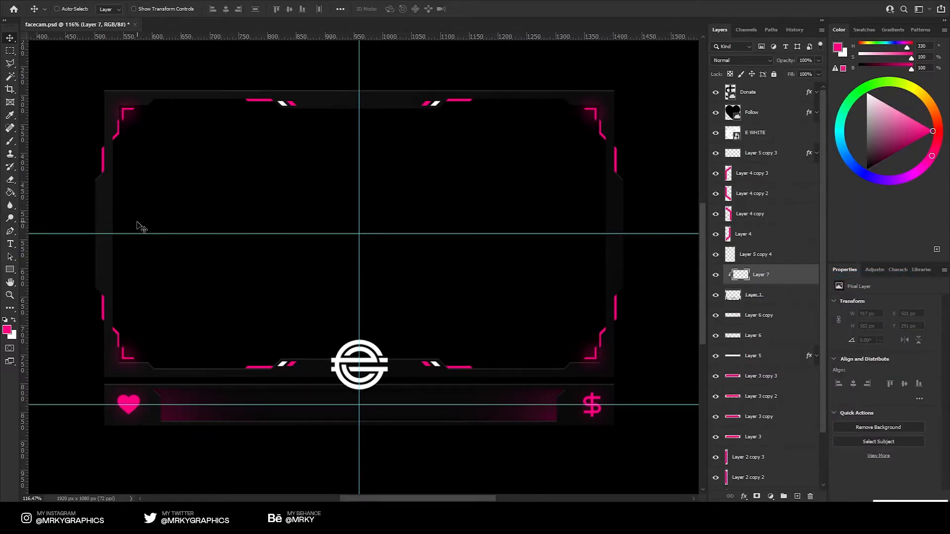
pyautogui.press('x')
# - Draw a polygonal selection around the frame with a diagonal edge cutting across its lower-left corner
pyautogui.press('l')
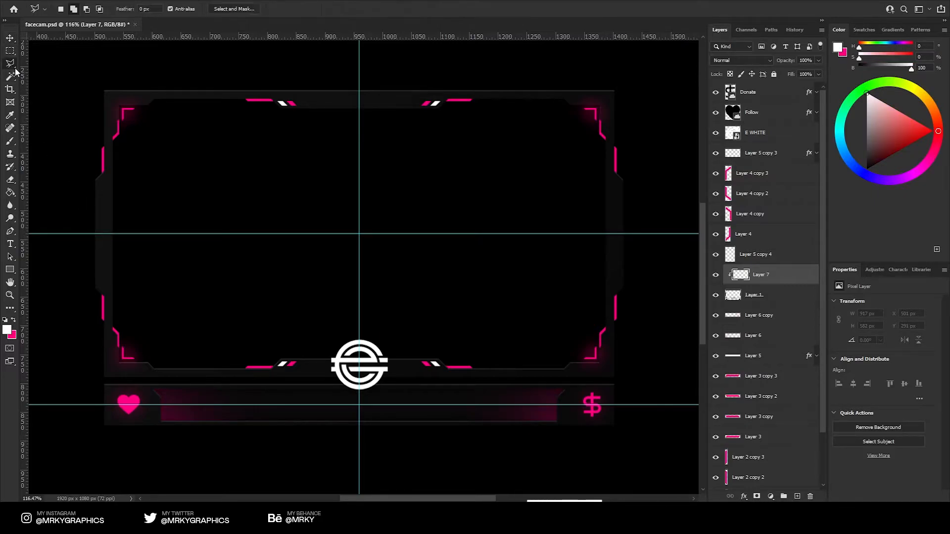
pyautogui.moveTo(173, 173); pyautogui.dragTo(175, 180)
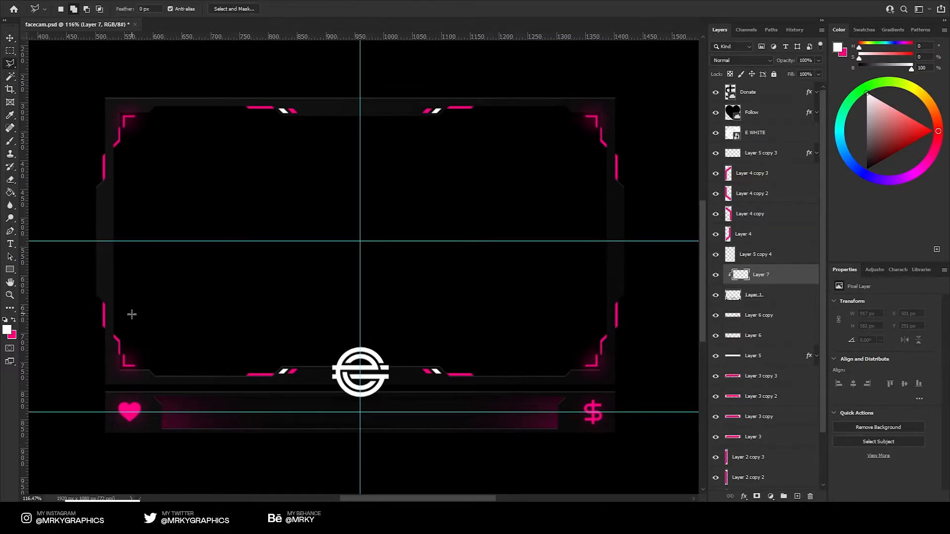
pyautogui.click(32, 280)
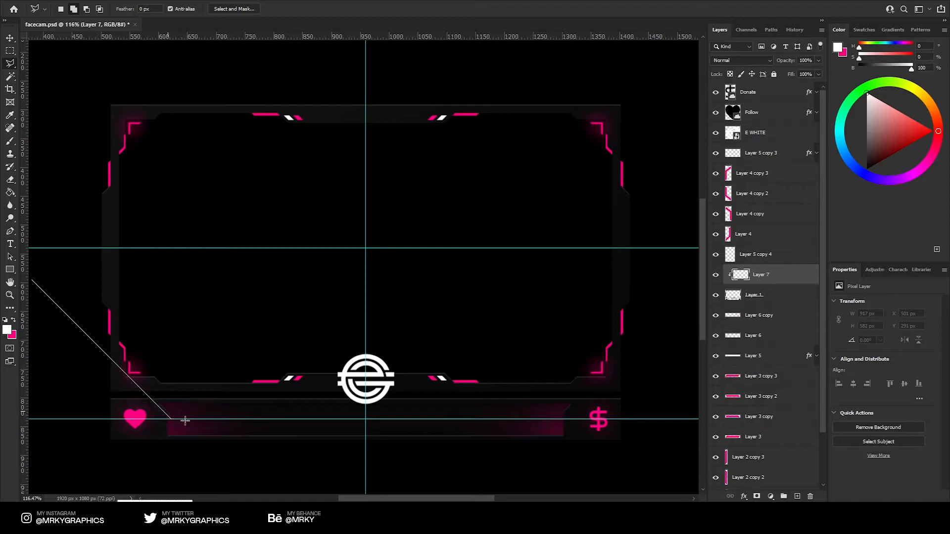
pyautogui.click(214, 461)
pyautogui.click(644, 461)
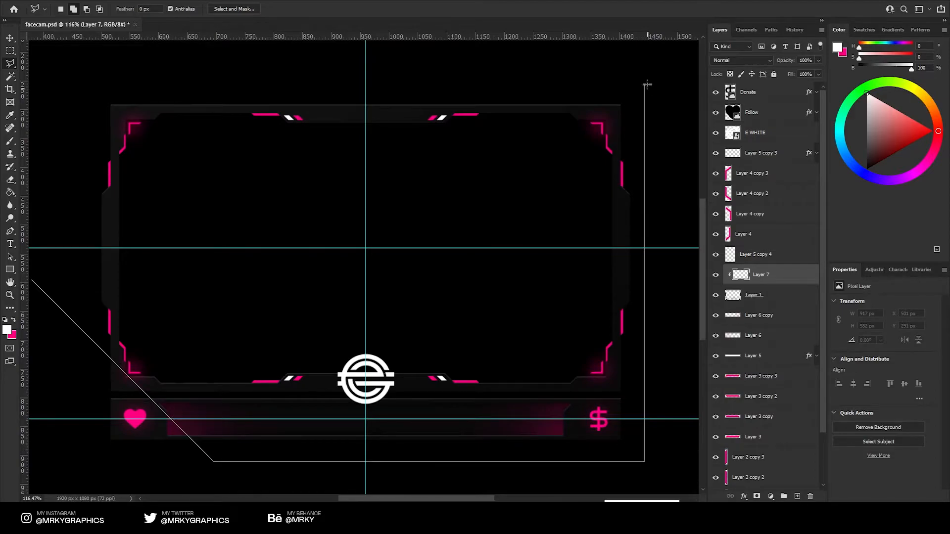
pyautogui.doubleClick(85, 93)
# - Paint a soft white highlight with the large brush along the diagonal edge of the selection, and deselect
pyautogui.scroll(-3, 191, 179)
pyautogui.moveTo(263, 237); pyautogui.dragTo(343, 245)
pyautogui.press('b')
pyautogui.moveTo(156, 343); pyautogui.dragTo(214, 349)
pyautogui.moveTo(133, 364); pyautogui.dragTo(153, 366)
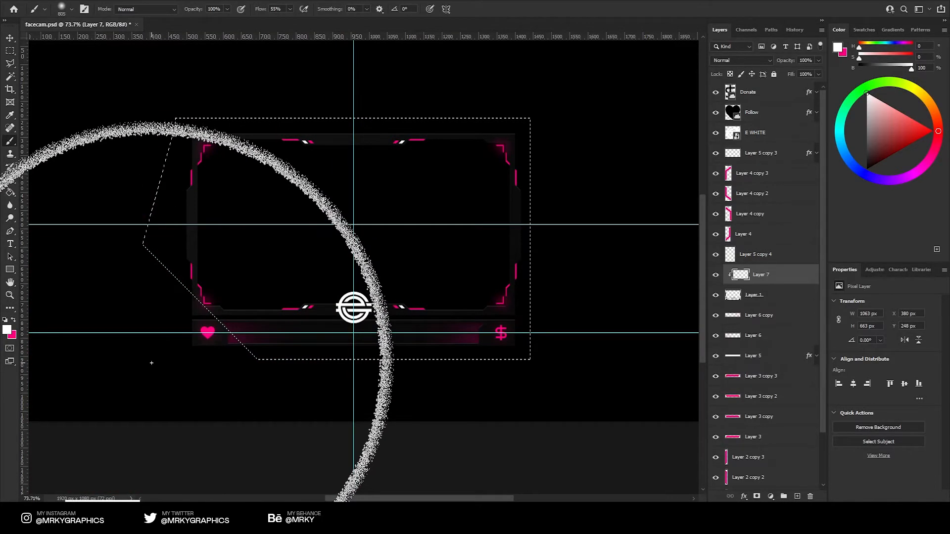
pyautogui.click(148, 367)
pyautogui.press('l')
pyautogui.hotkey('ctrl', 'd')
# - Select the area beyond a diagonal from the frame's upper-left corner to the name bar, brush soft white highlights there and deselect
pyautogui.click(183, 116)
pyautogui.click(436, 369)
pyautogui.click(556, 369)
pyautogui.click(557, 117)
pyautogui.doubleClick(543, 107)
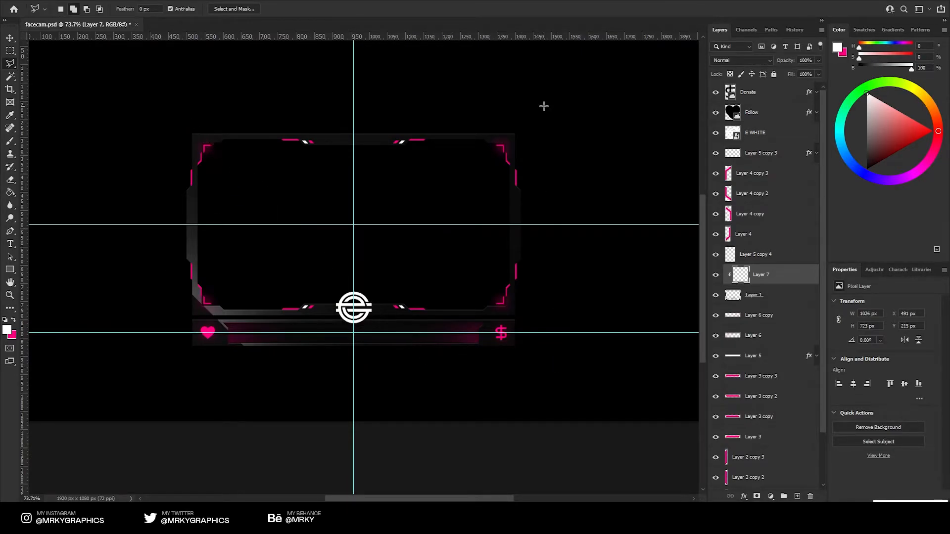
pyautogui.press('b')
pyautogui.click(94, 184)
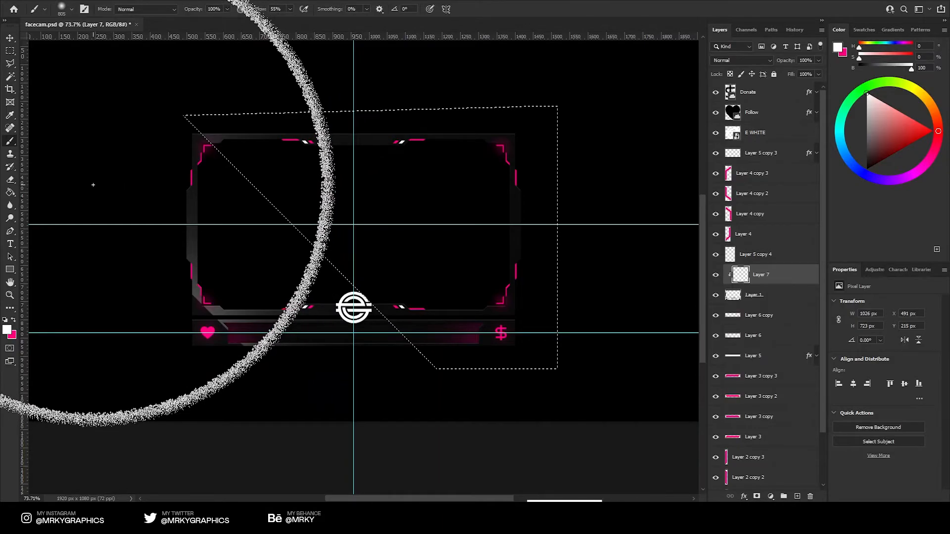
pyautogui.click(384, 420)
pyautogui.hotkey('ctrl', 'd')
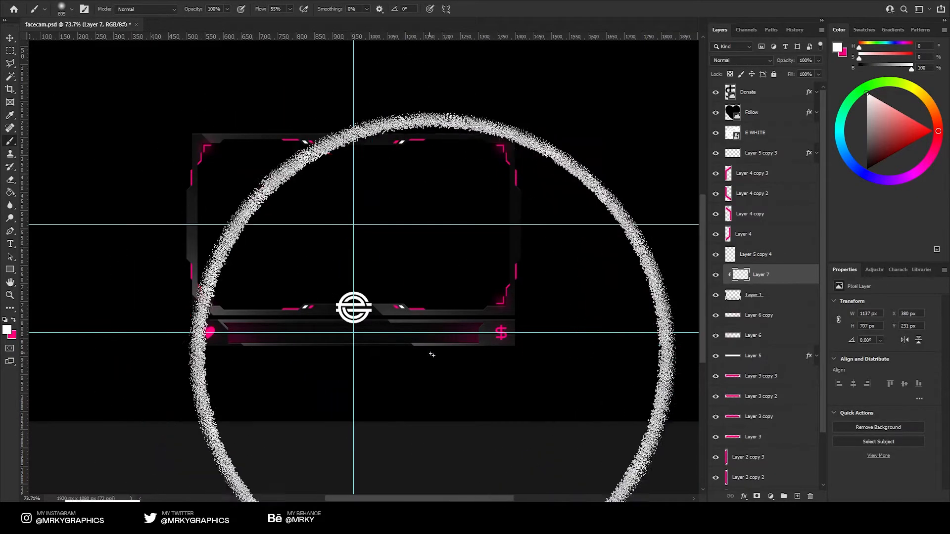
# - Add another soft white reflection inside a triangular selection from the frame's top centre to its lower right side, and deselect
pyautogui.click(9, 67)
pyautogui.click(328, 113)
pyautogui.click(529, 312)
pyautogui.doubleClick(534, 113)
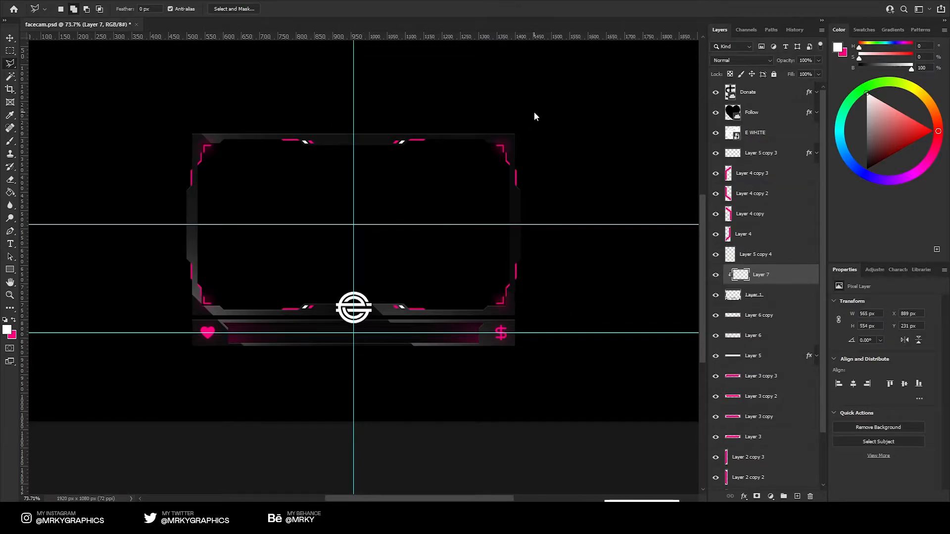
pyautogui.press('b')
pyautogui.click(467, 381)
pyautogui.hotkey('ctrl', 'd')
# - Brush a soft white reflection inside a smaller triangular selection over the frame's upper-right corner, and deselect
pyautogui.click(10, 64)
pyautogui.click(426, 107)
pyautogui.click(543, 223)
pyautogui.doubleClick(549, 99)
pyautogui.press('b')
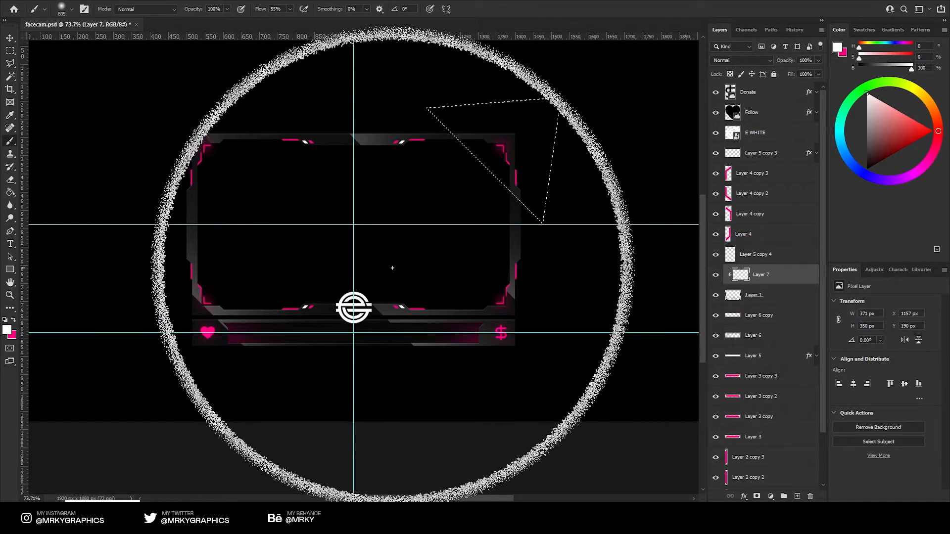
pyautogui.hotkey('ctrl', 'd')
# - Set the clipped highlight layer to Hard Light blending at 19% opacity
pyautogui.press('z')
pyautogui.moveTo(284, 272); pyautogui.dragTo(327, 257)
pyautogui.click(11, 65)
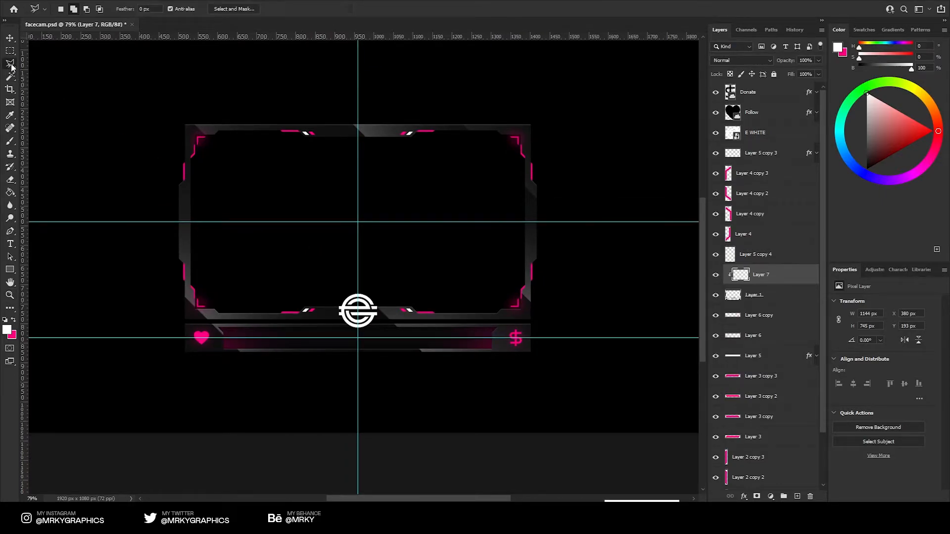
pyautogui.click(728, 60)
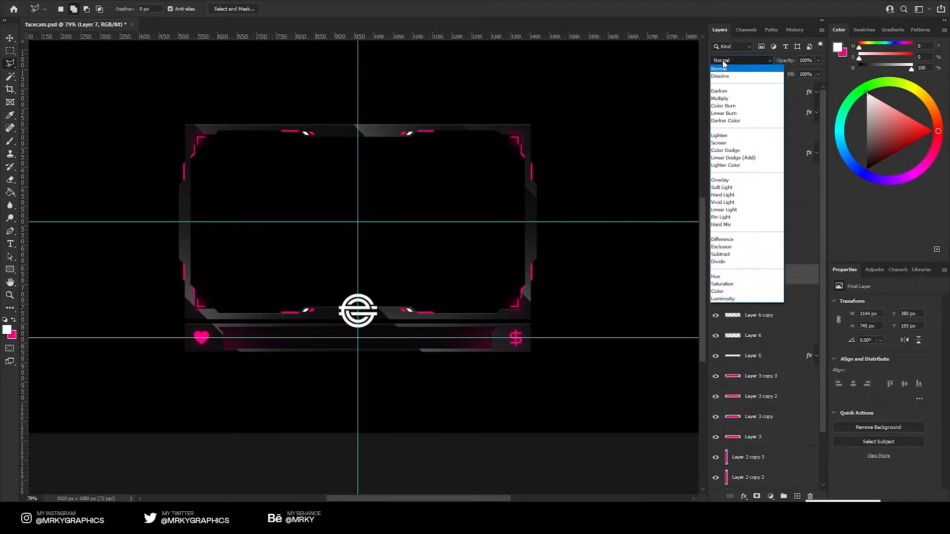
pyautogui.click(733, 195)
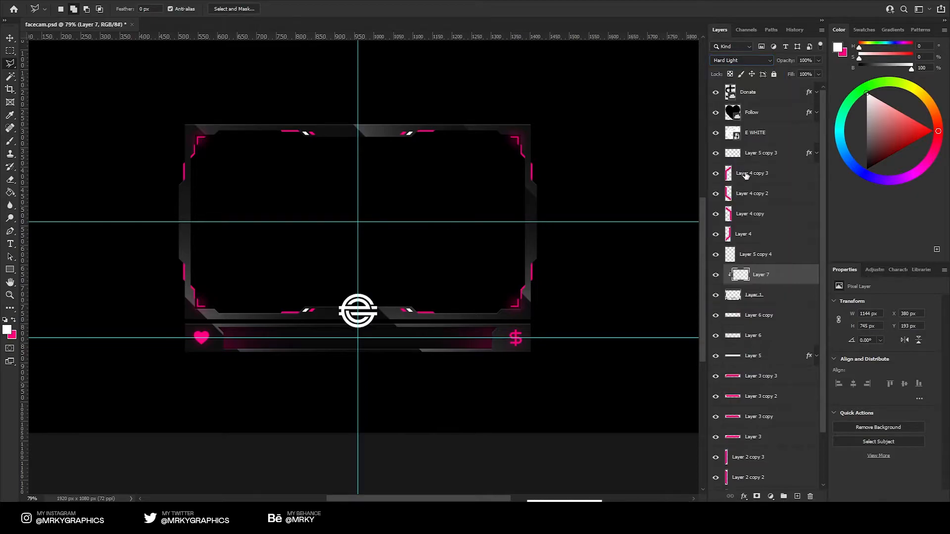
pyautogui.moveTo(793, 62); pyautogui.dragTo(781, 65)
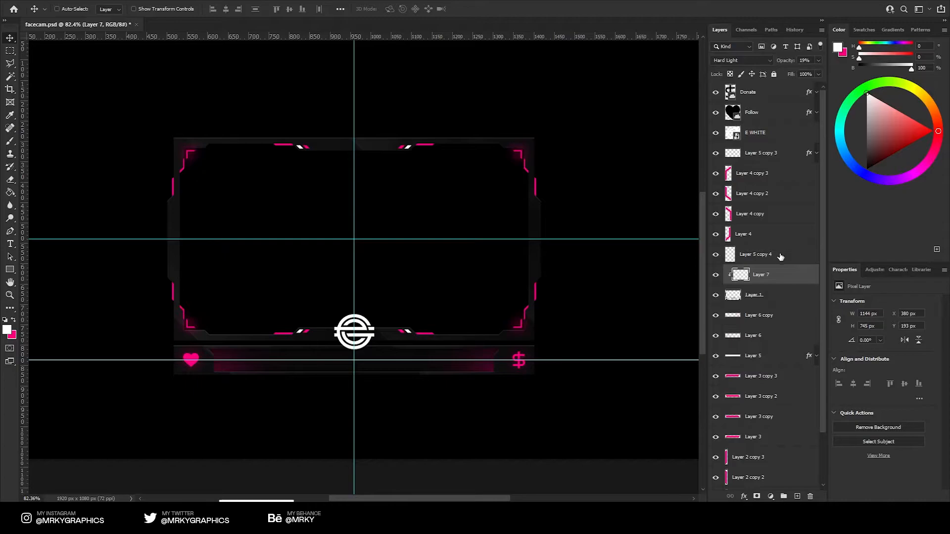
# - Create a layer above the highlights and fill a 9 × 100 px vertical pink strip on the frame's left edge beside the Follow icon
pyautogui.click(769, 257)
pyautogui.click(743, 273)
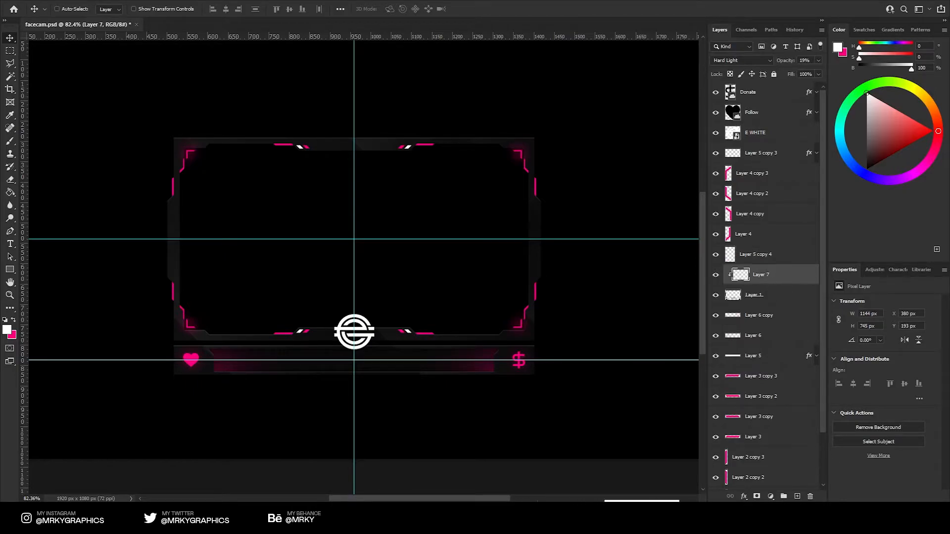
pyautogui.hotkey('ctrl', 'shift', 'alt', 'n')
pyautogui.press('z')
pyautogui.moveTo(184, 363)
pyautogui.mouseDown()
pyautogui.moveTo(263, 272)
pyautogui.moveTo(239, 259)
pyautogui.moveTo(284, 272)
pyautogui.mouseUp()
pyautogui.click(10, 64)
pyautogui.click(10, 54)
pyautogui.moveTo(283, 209)
pyautogui.mouseDown()
pyautogui.moveTo(286, 381)
pyautogui.moveTo(298, 414)
pyautogui.mouseUp()
pyautogui.press('x')
pyautogui.press('g')
pyautogui.click(288, 227)
pyautogui.hotkey('ctrl', 'd')
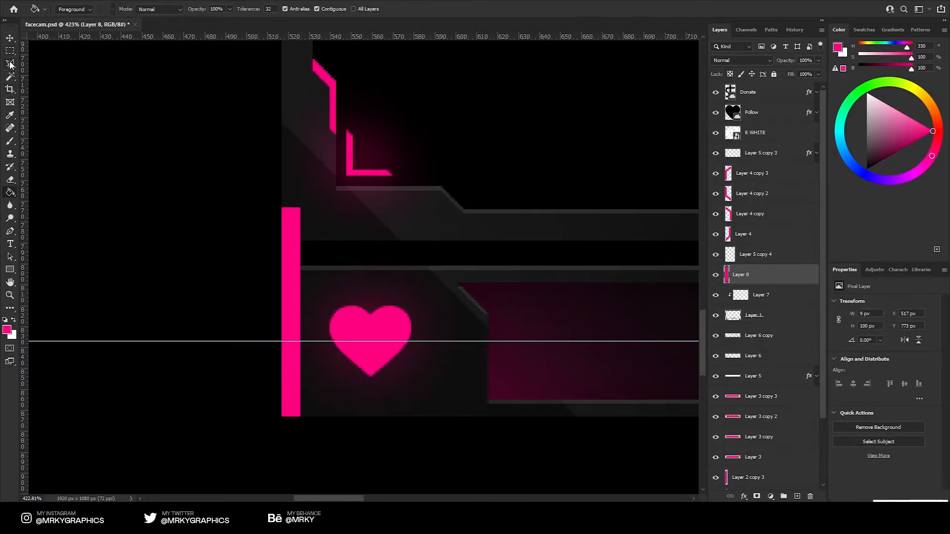
# - Replace the pink strip with a narrower one 6 px wide and 104 px high along the same left edge
pyautogui.press('Delete')
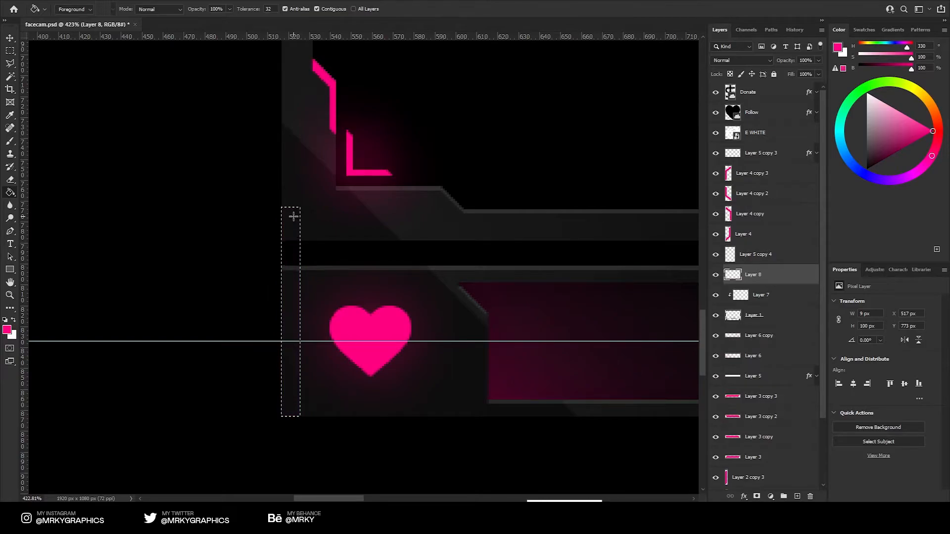
pyautogui.click(289, 213)
pyautogui.hotkey('ctrl', 'z')
pyautogui.click(6, 51)
pyautogui.moveTo(284, 414); pyautogui.dragTo(291, 203)
pyautogui.hotkey('alt', 'BackSpace')
pyautogui.hotkey('ctrl', 'd')
# - Cut off the upper end of the vertical pink strip at a diagonal
pyautogui.click(11, 64)
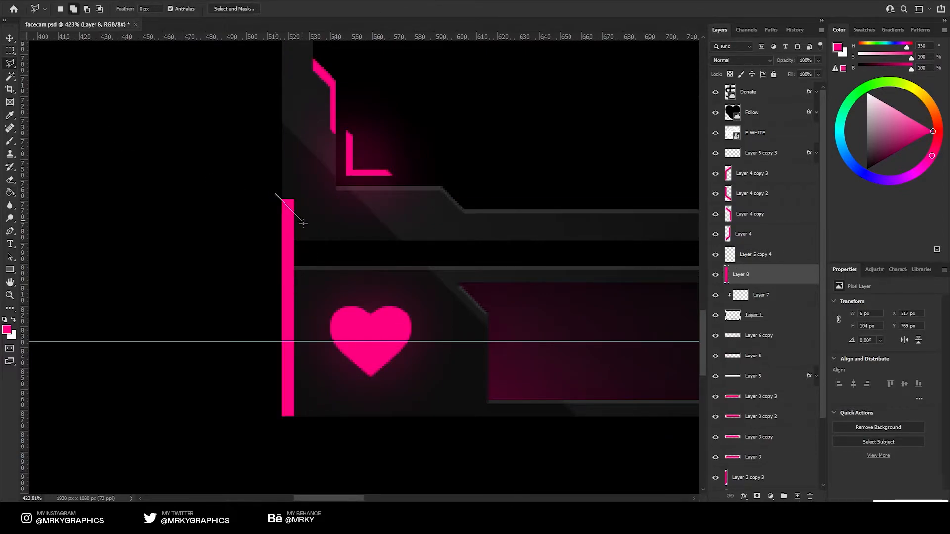
pyautogui.doubleClick(298, 167)
pyautogui.hotkey('ctrl', 'x')
# - Duplicate the pink strip, turn the copy horizontal and place it along the bottom edge beneath the Follow icon
pyautogui.press('v')
pyautogui.hotkey('ctrl', 'j')
pyautogui.hotkey('ctrl', 't')
pyautogui.moveTo(303, 354); pyautogui.dragTo(182, 349)
pyautogui.rightClick(245, 315)
pyautogui.click(287, 307)
pyautogui.press('Return')
pyautogui.moveTo(377, 304); pyautogui.dragTo(328, 405)
# - Delete the part of the horizontal strip outside the frame's left edge and merge both strips into one corner bracket
pyautogui.click(11, 51)
pyautogui.moveTo(72, 218); pyautogui.dragTo(280, 464)
pyautogui.press('Delete')
pyautogui.hotkey('ctrl', 'd')
pyautogui.keyDown('ctrl'); pyautogui.click(787, 298); pyautogui.keyUp('ctrl')
pyautogui.hotkey('ctrl', 'e')
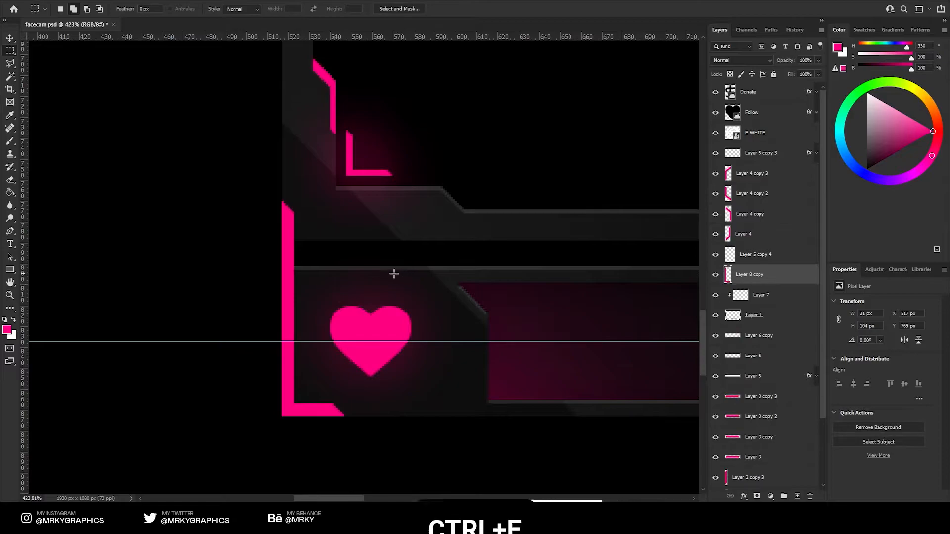
# - Hide the guides to check the pink corner bracket against the frame, and show them again
pyautogui.moveTo(394, 274); pyautogui.dragTo(373, 283)
pyautogui.moveTo(440, 280); pyautogui.dragTo(329, 267)
pyautogui.hotkey('ctrl', ';')
pyautogui.moveTo(369, 227); pyautogui.dragTo(385, 228)
pyautogui.moveTo(117, 265); pyautogui.dragTo(180, 259)
pyautogui.hotkey('ctrl', ';')
pyautogui.moveTo(237, 267); pyautogui.dragTo(195, 272)
pyautogui.moveTo(292, 248); pyautogui.dragTo(151, 256)
# - Duplicate the corner bracket, flip the copy horizontally and fit it flush to the lower-right corner around the Donate icon
pyautogui.hotkey('ctrl', 'j')
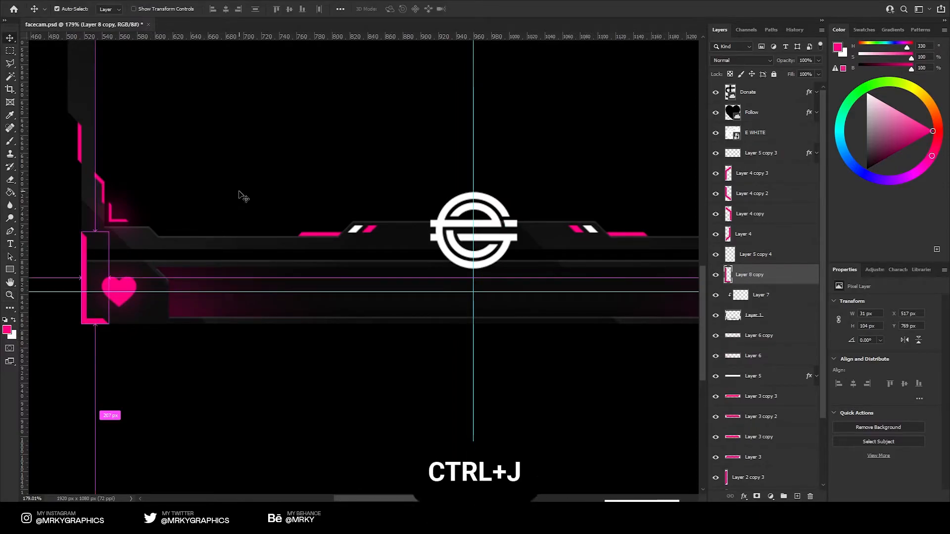
pyautogui.hotkey('ctrl', 't')
pyautogui.rightClick(94, 281)
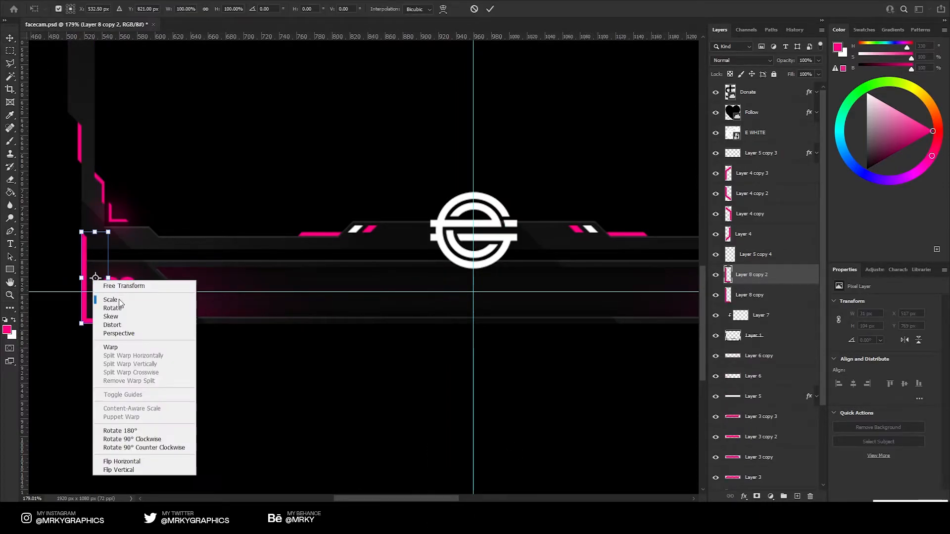
pyautogui.click(141, 461)
pyautogui.press('Return')
pyautogui.moveTo(157, 354); pyautogui.dragTo(557, 351)
pyautogui.moveTo(450, 341); pyautogui.dragTo(168, 334)
pyautogui.moveTo(302, 341); pyautogui.dragTo(629, 337)
pyautogui.scroll(8, 584, 242)
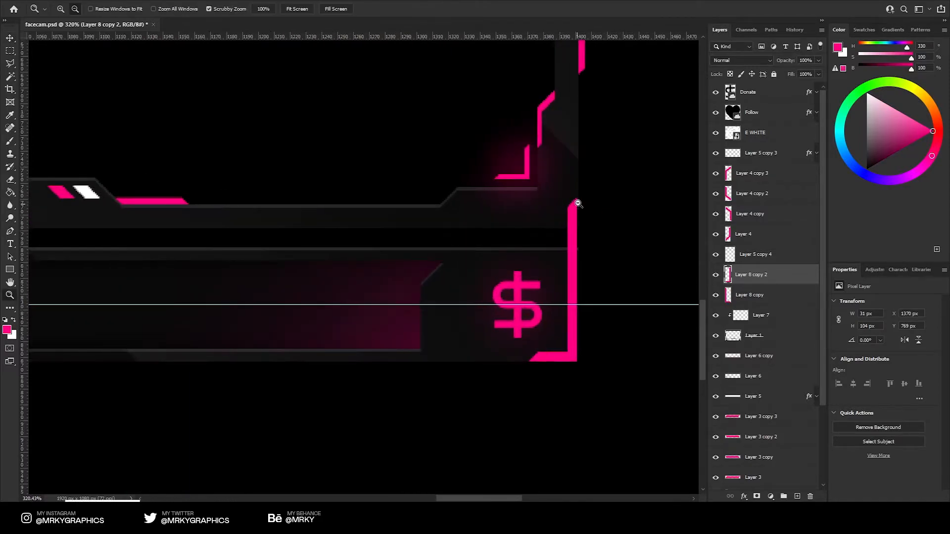
pyautogui.press('Right')
pyautogui.moveTo(606, 191); pyautogui.dragTo(466, 173)
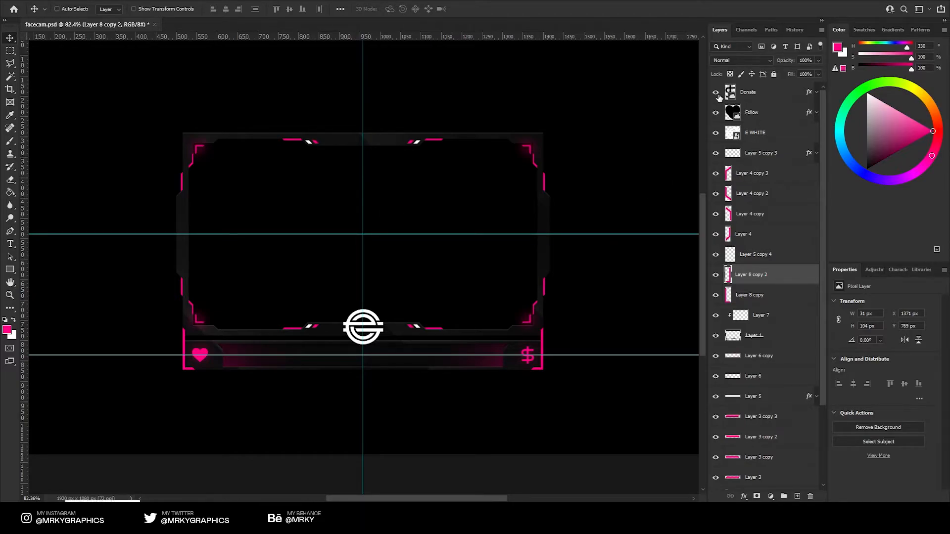
# - Select all design layers from Donate down to the lowest one and rasterize their layer styles
pyautogui.click(755, 91)
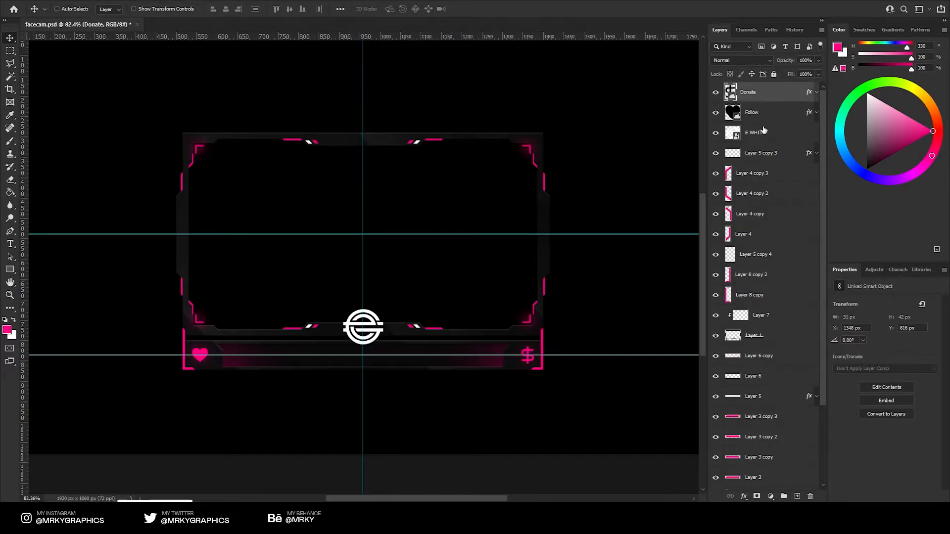
pyautogui.scroll(-3, 768, 256)
pyautogui.keyDown('shift'); pyautogui.click(767, 459); pyautogui.keyUp('shift')
pyautogui.rightClick(766, 451)
pyautogui.click(791, 196)
pyautogui.scroll(3, 757, 218)
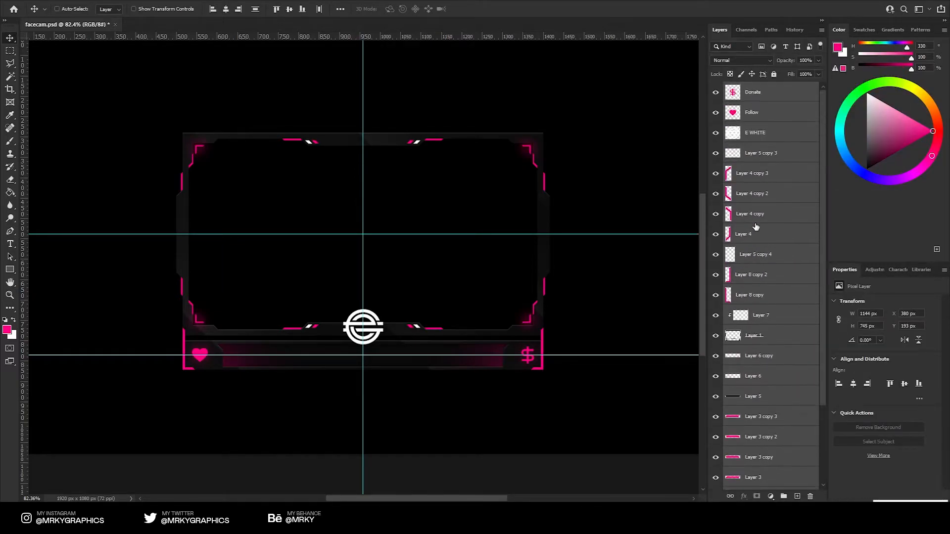
# - Rename the Donate layer DONATE ICON and the Follow layer FOLLOW ICON
pyautogui.click(759, 95)
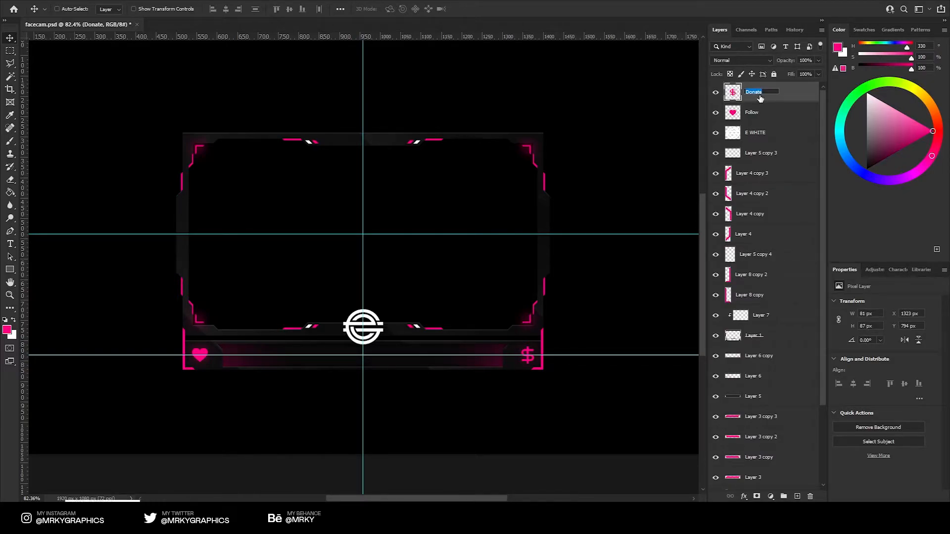
pyautogui.doubleClick(752, 112)
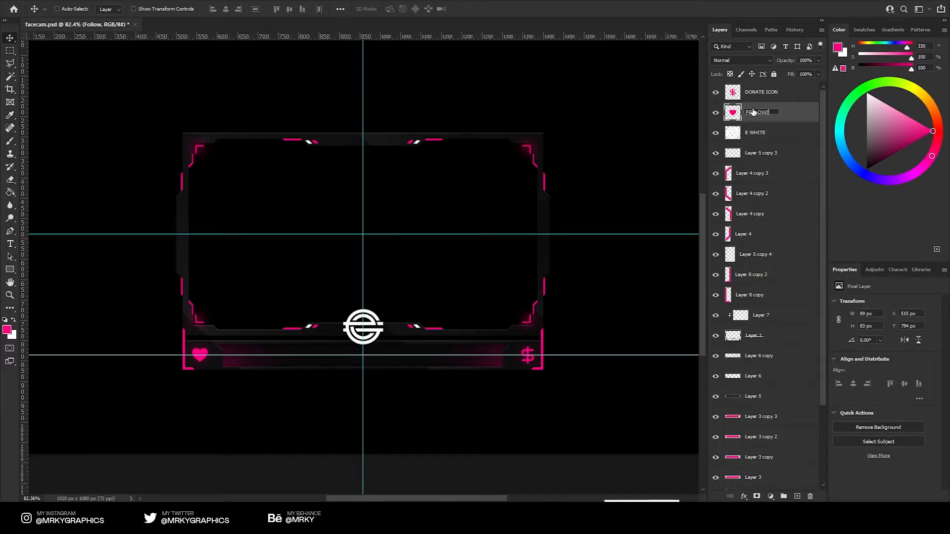
pyautogui.press('Return')
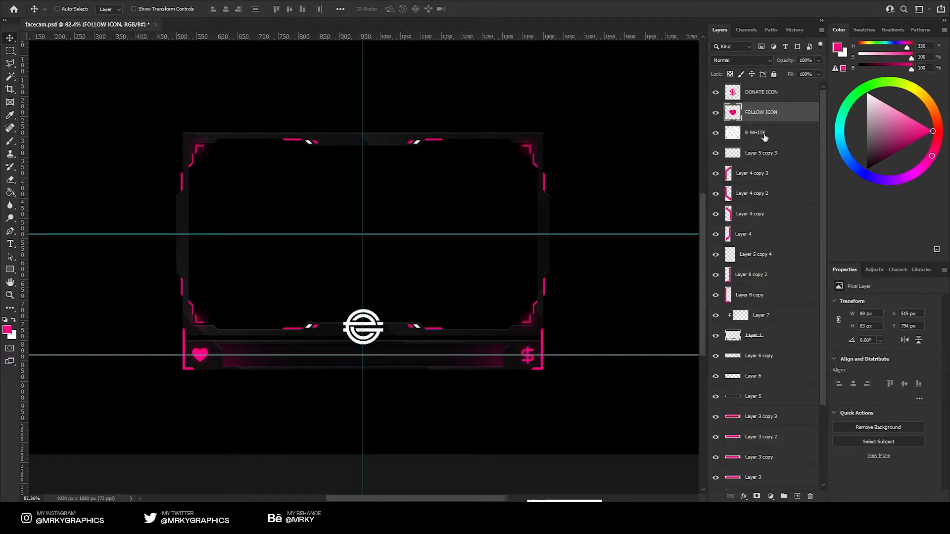
# - Rename the E WHITE layer LOGO and the Layer 5 copy 3 layer CORNERS
pyautogui.doubleClick(764, 132)
pyautogui.write('LOGO')
pyautogui.press('Return')
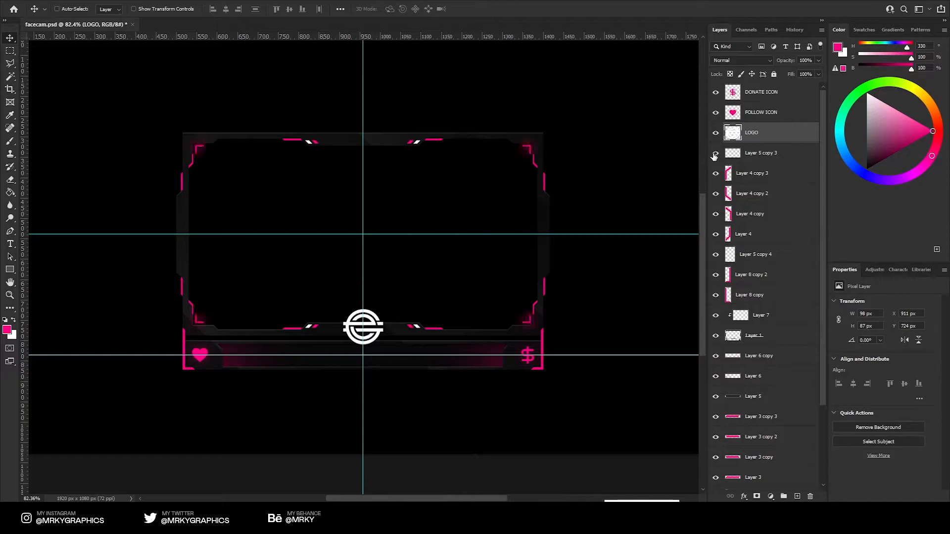
pyautogui.doubleClick(762, 154)
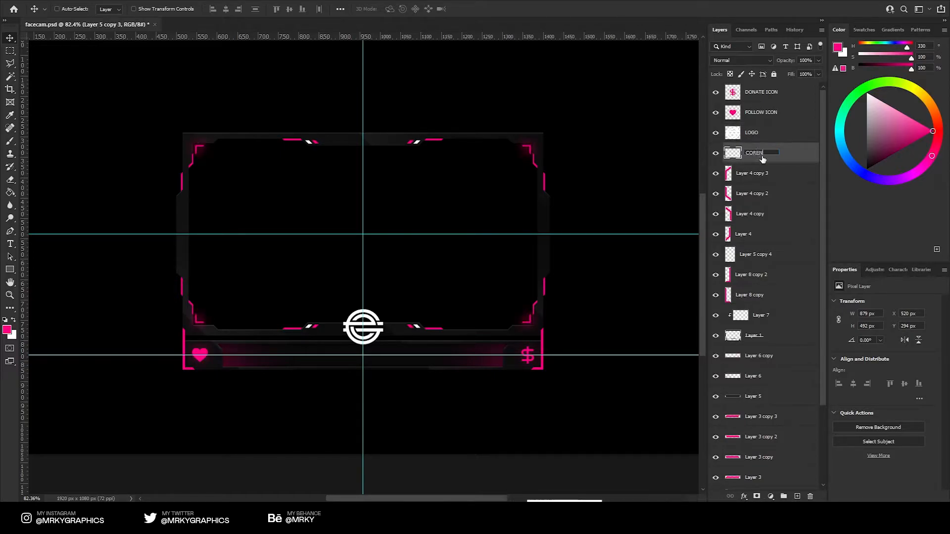
pyautogui.press('Return')
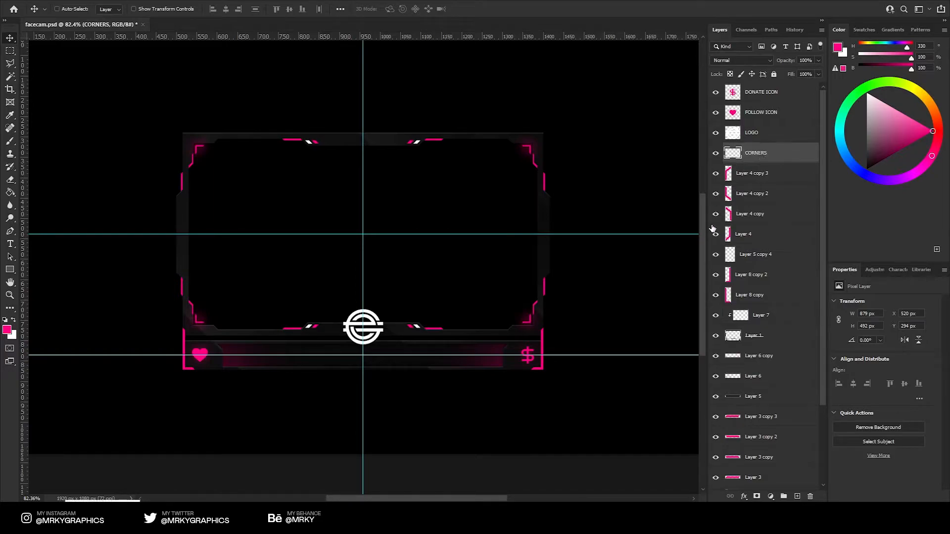
# - Merge the four layers from Layer 4 copy 3 down to Layer 4 and name the merged layer CORNERS
pyautogui.click(742, 173)
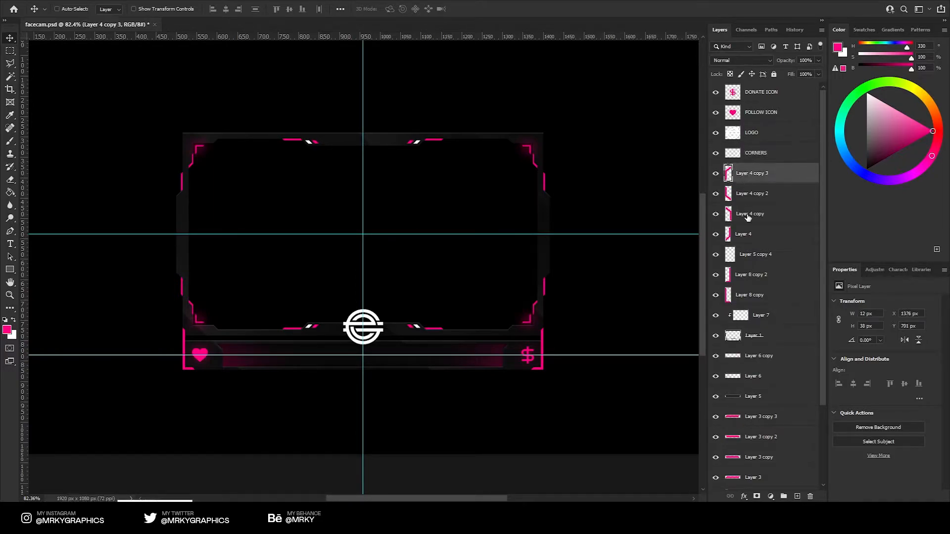
pyautogui.keyDown('shift'); pyautogui.click(743, 234); pyautogui.keyUp('shift')
pyautogui.hotkey('ctrl', 'e')
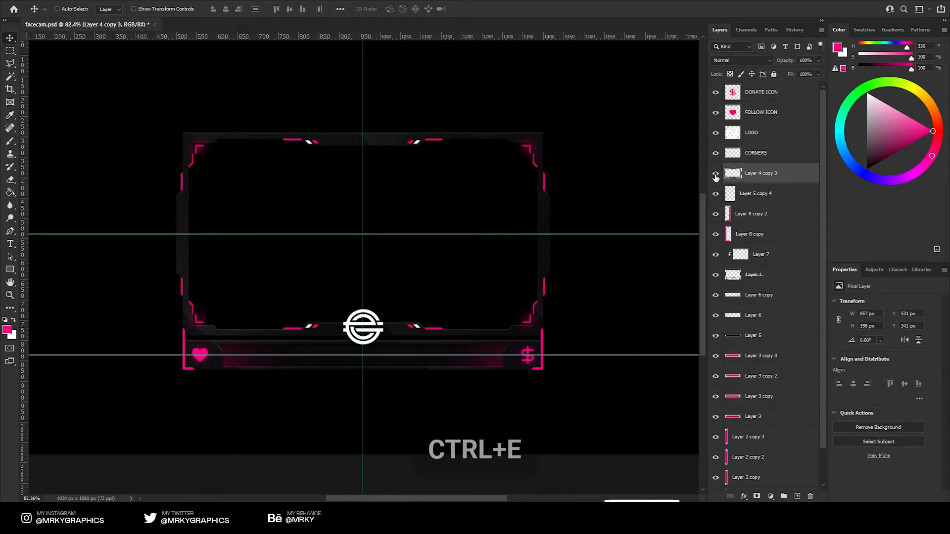
pyautogui.click(715, 177)
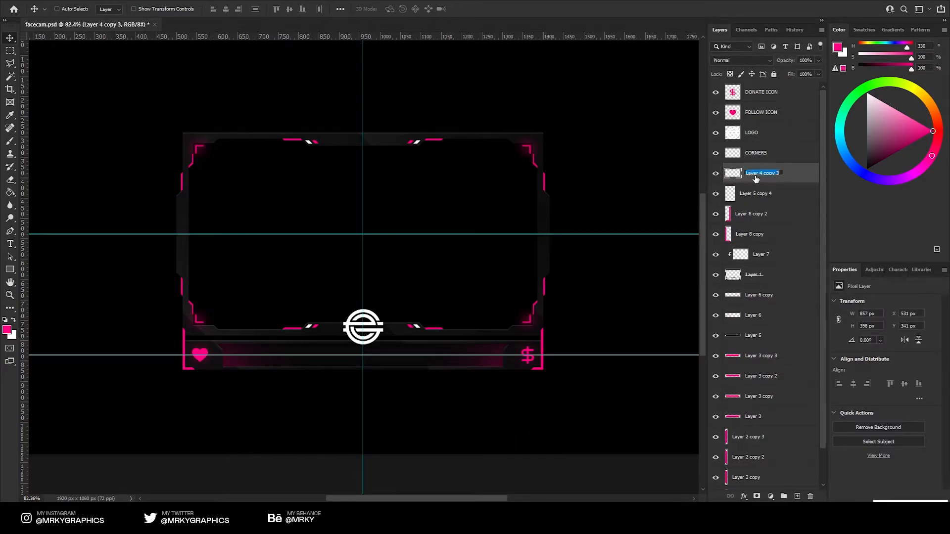
pyautogui.click(755, 176)
pyautogui.write('CORNERS')
pyautogui.press('Return')
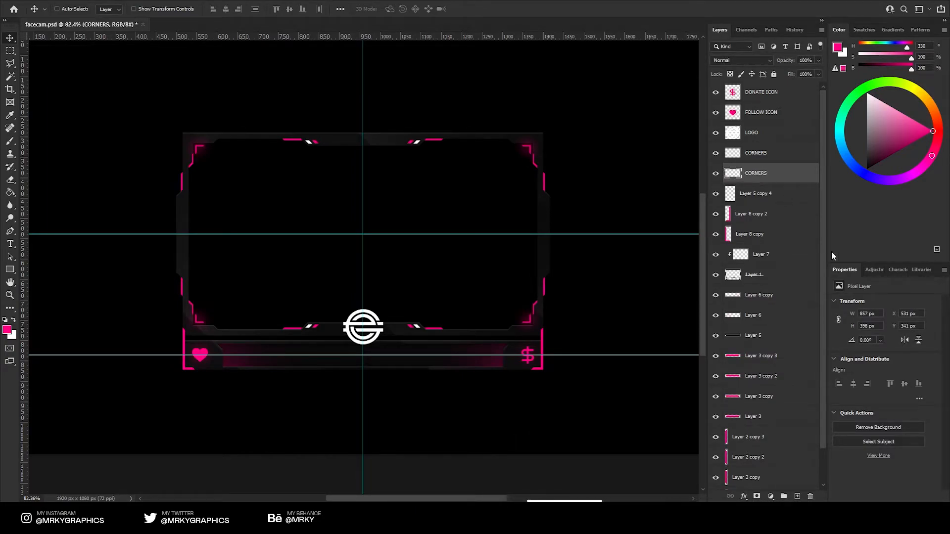
# - Check what Layer 5 copy 4 contains and rename it DOTS
pyautogui.click(715, 193)
pyautogui.doubleClick(756, 193)
pyautogui.write('DOTS')
pyautogui.press('Return')
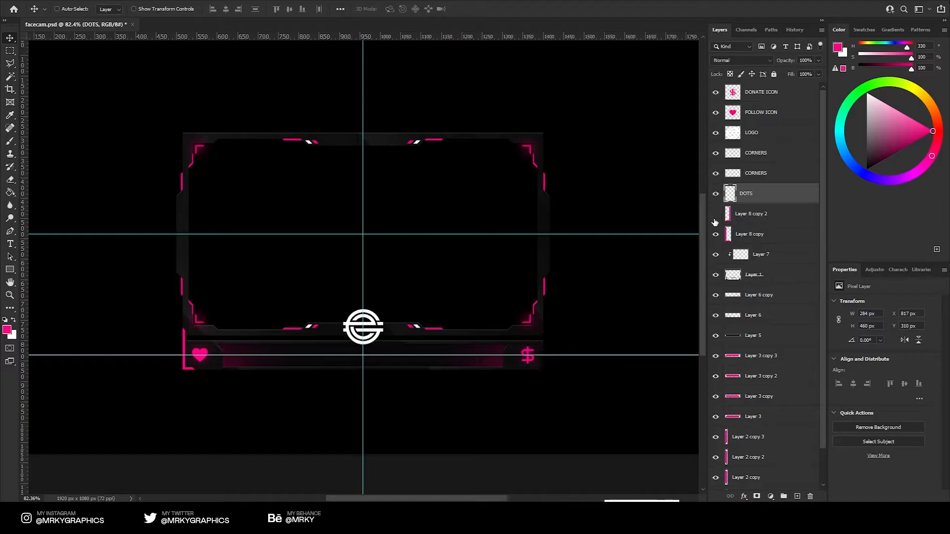
# - Merge Layer 8 copy 2 with Layer 8 copy and name the merged layer SIDE LINES
pyautogui.click(749, 214)
pyautogui.keyDown('shift'); pyautogui.click(745, 235); pyautogui.keyUp('shift')
pyautogui.hotkey('ctrl', 'e')
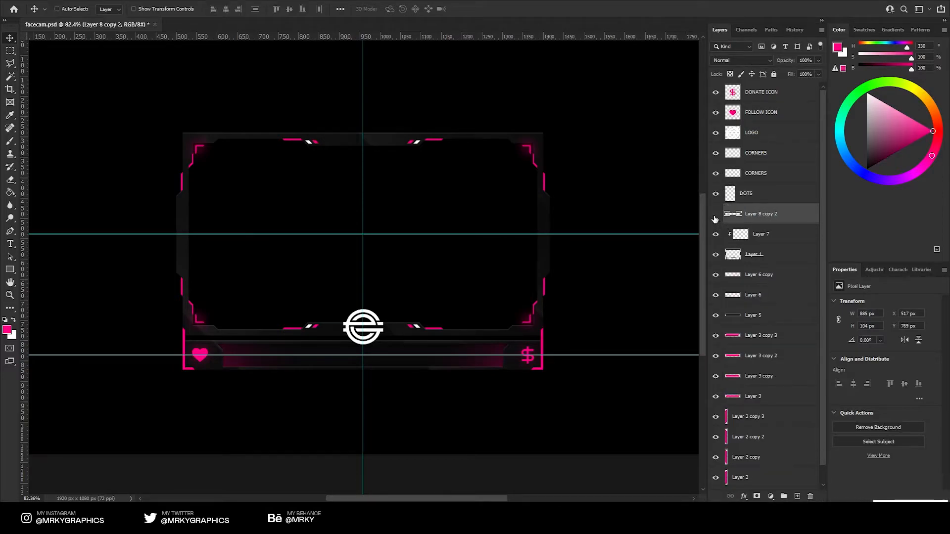
pyautogui.doubleClick(765, 213)
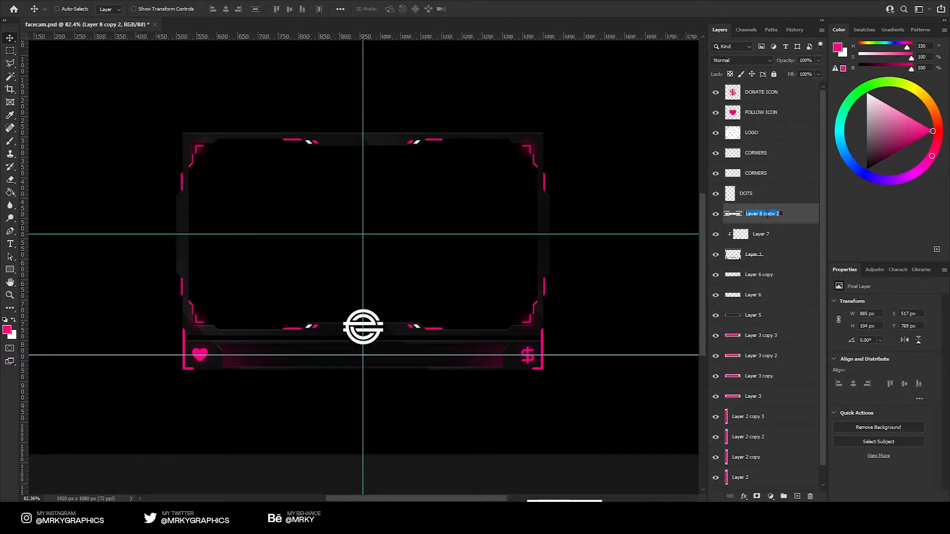
pyautogui.write('SIDE LINES')
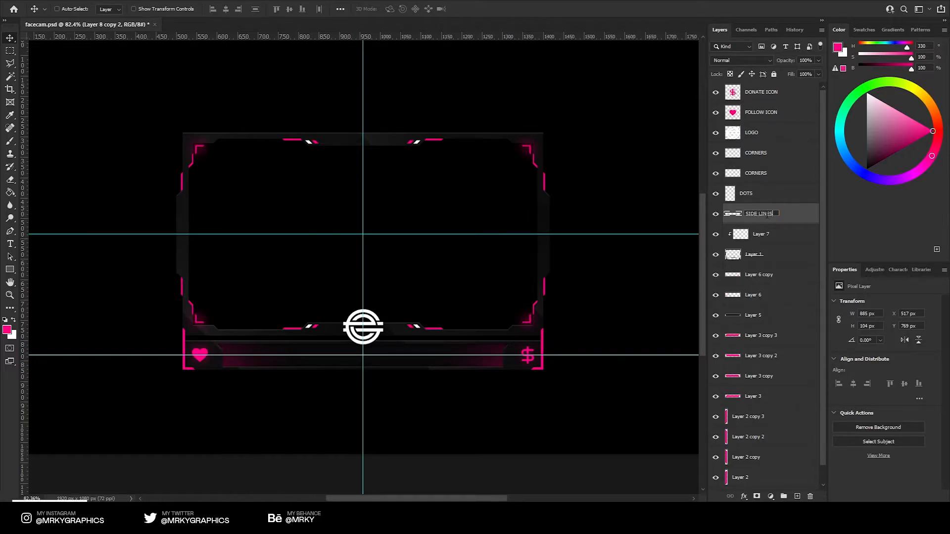
pyautogui.press('Return')
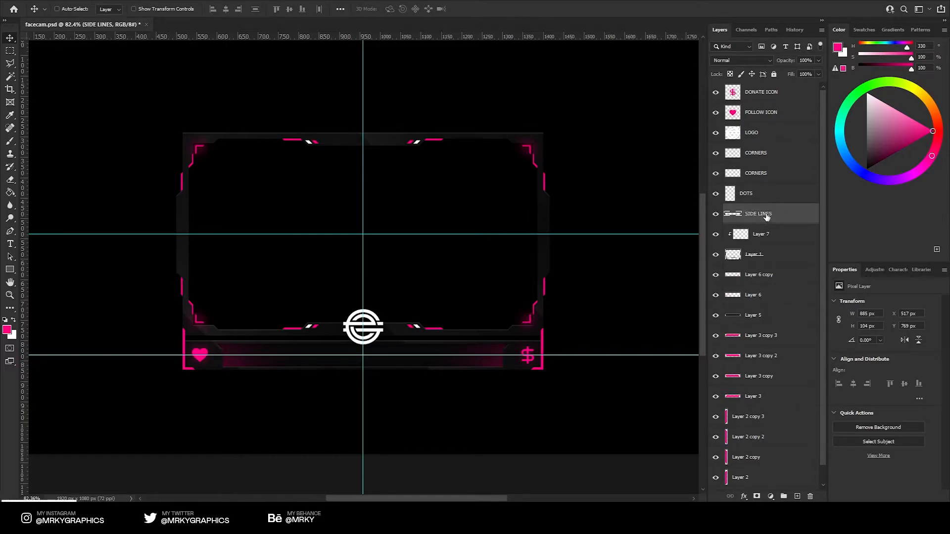
# - Merge the clipped Layer 7 with its base Layer 1 and name the result MAIN FRAME
pyautogui.click(715, 237)
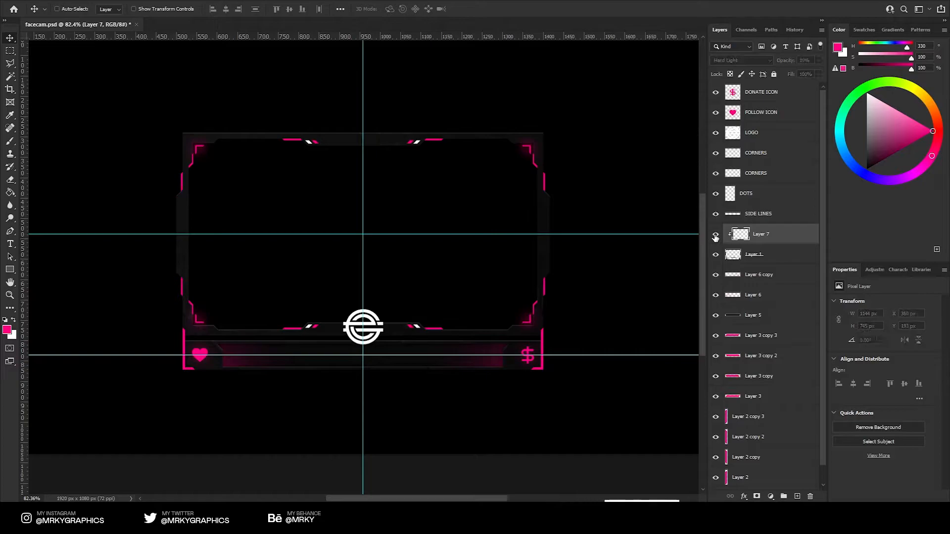
pyautogui.keyDown('shift'); pyautogui.click(759, 254); pyautogui.keyUp('shift')
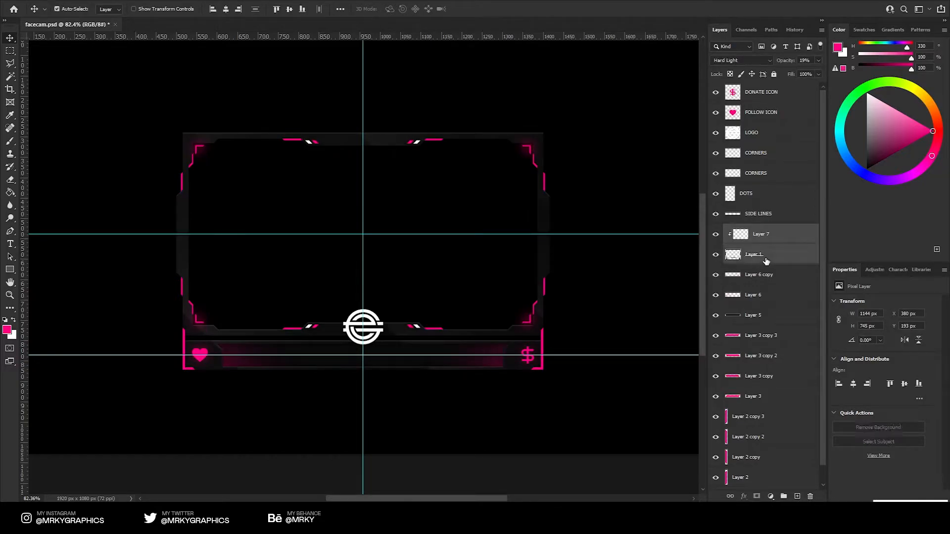
pyautogui.hotkey('ctrl', 'e')
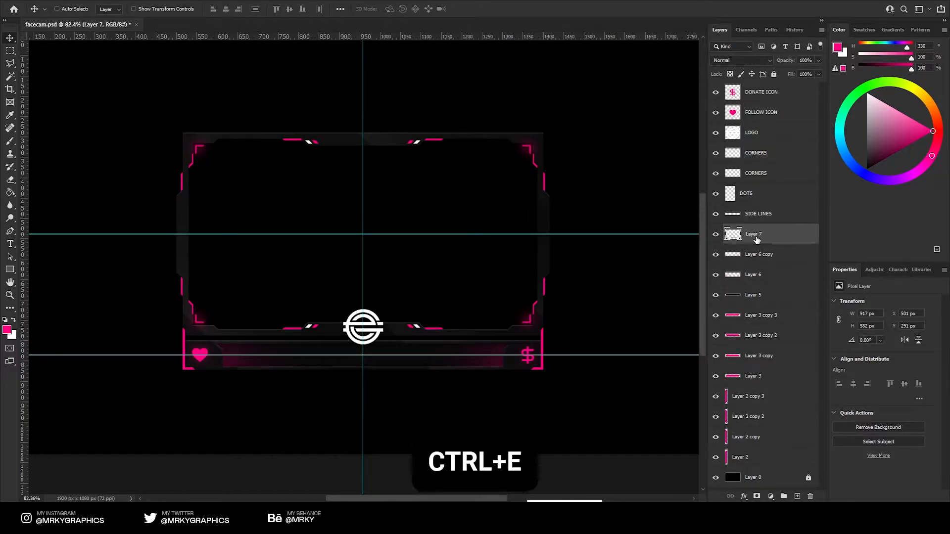
pyautogui.doubleClick(754, 234)
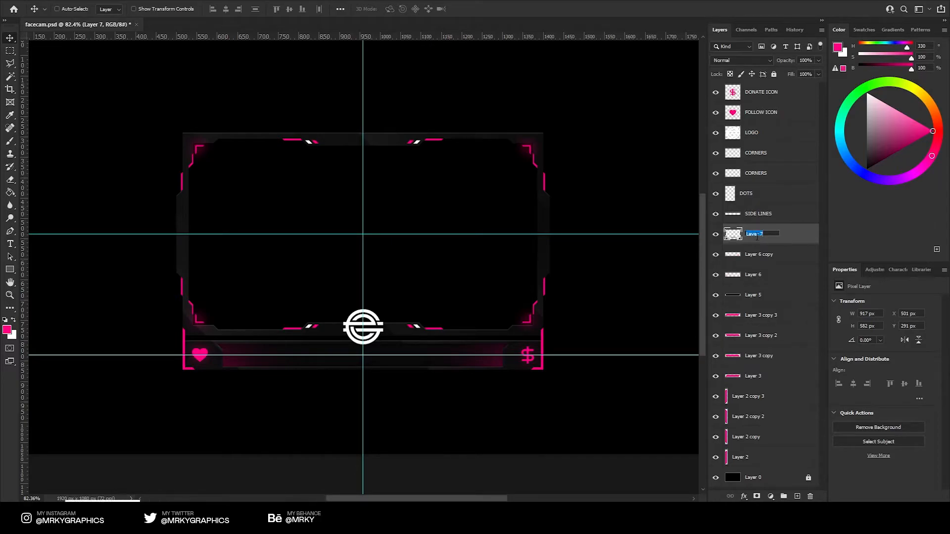
pyautogui.write('MAIN FRAME')
pyautogui.press('Return')
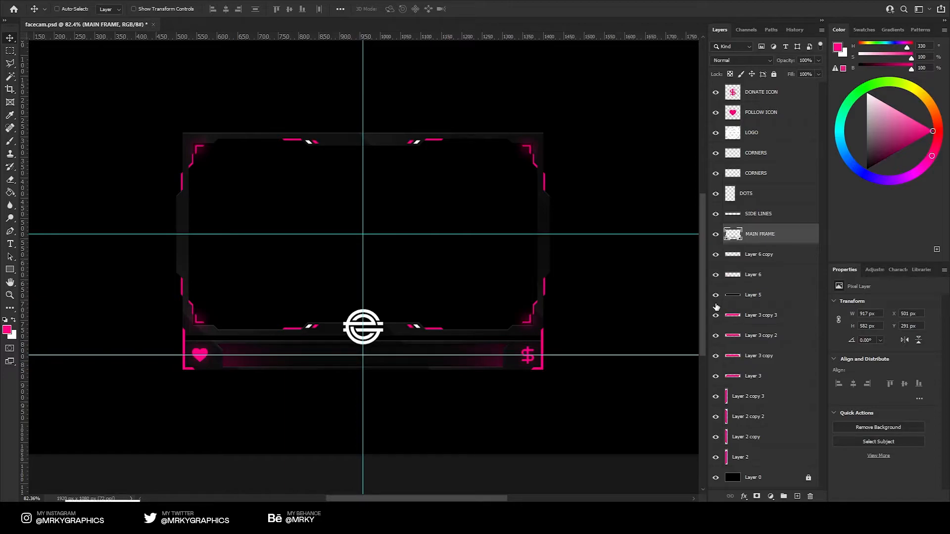
# - Merge Layer 6 copy with Layer 6 and name the merged layer LIGHTS
pyautogui.click(732, 259)
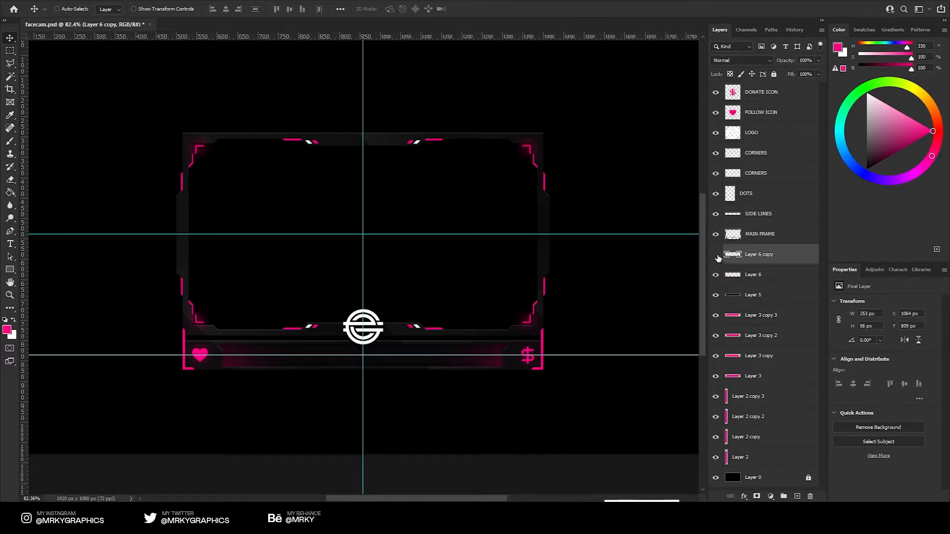
pyautogui.keyDown('shift'); pyautogui.click(754, 280); pyautogui.keyUp('shift')
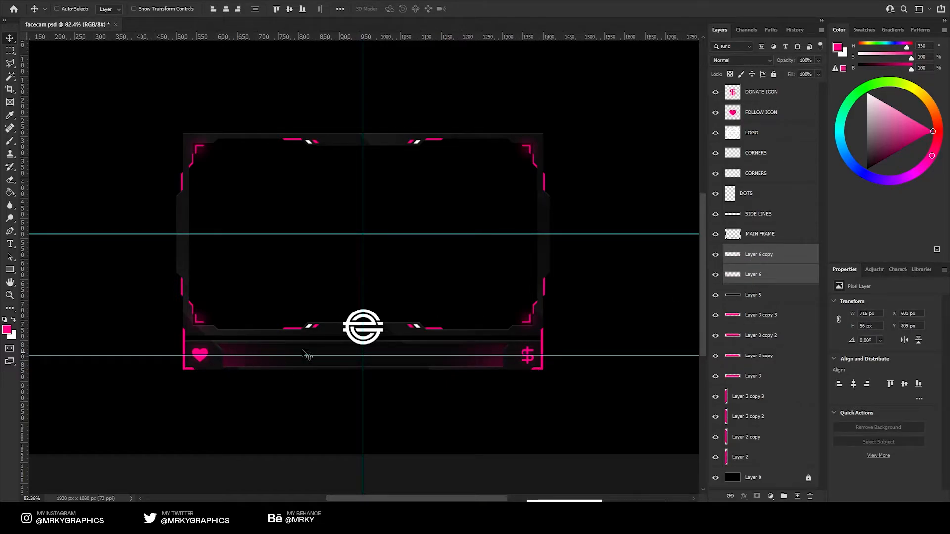
pyautogui.hotkey('ctrl', 'e')
pyautogui.doubleClick(758, 254)
pyautogui.write('LIUGH')
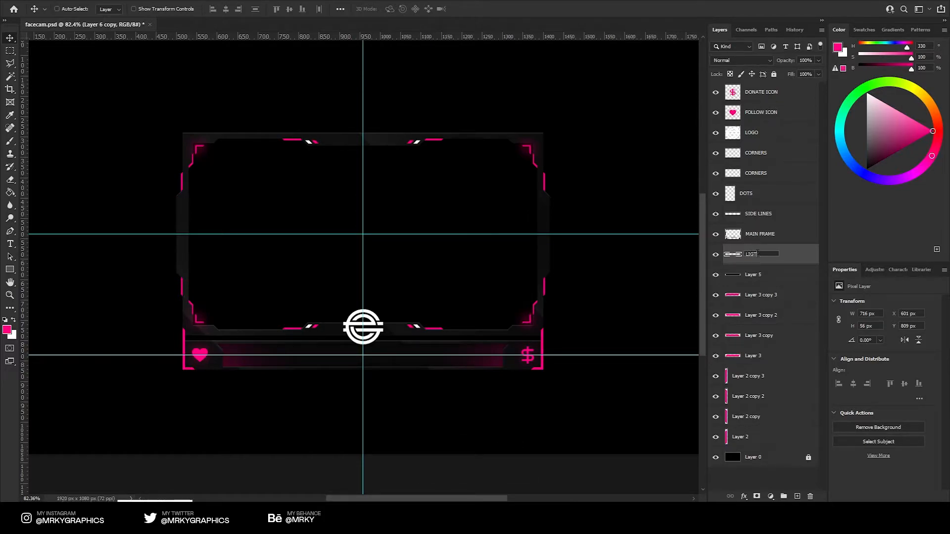
pyautogui.write('TS')
pyautogui.press('Return')
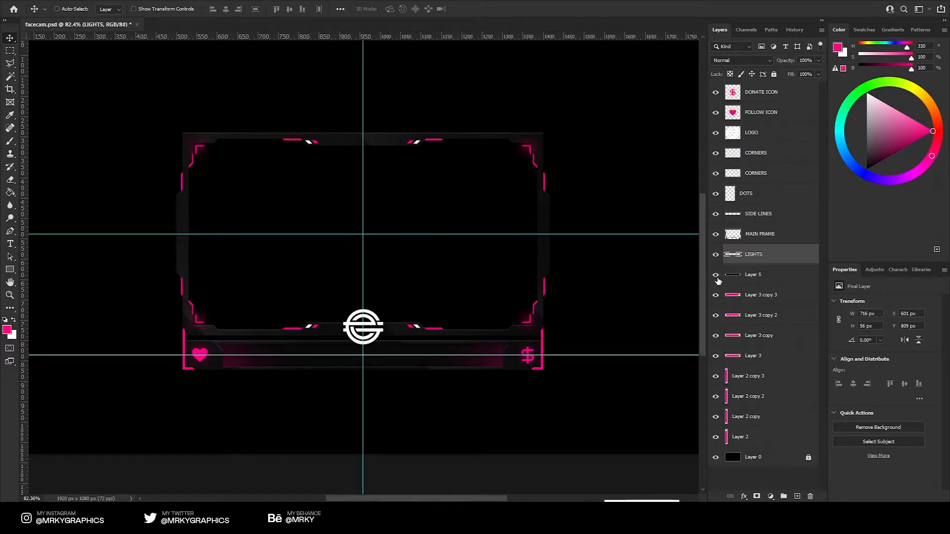
# - Rename Layer 5, the name bar's shape, TEXT PART
pyautogui.doubleClick(754, 275)
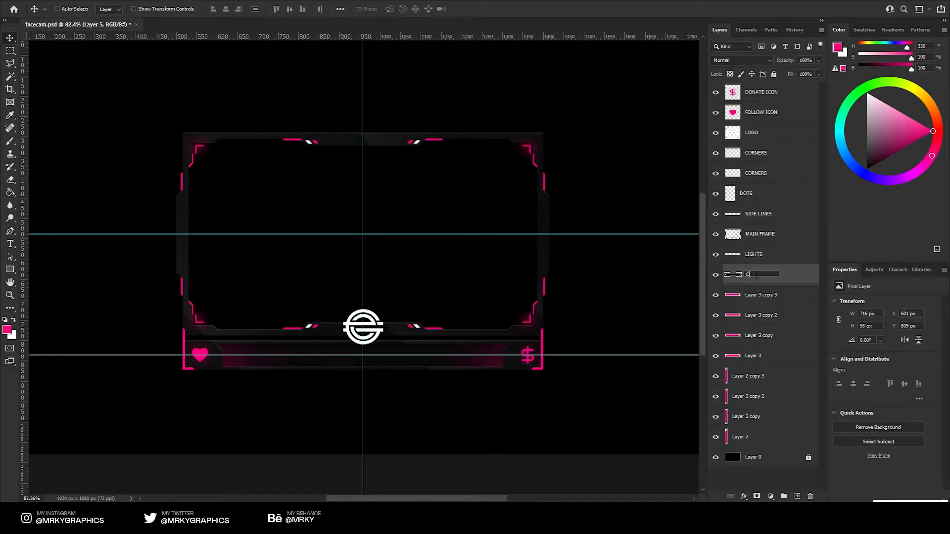
pyautogui.write('TEXT PART')
pyautogui.press('Return')
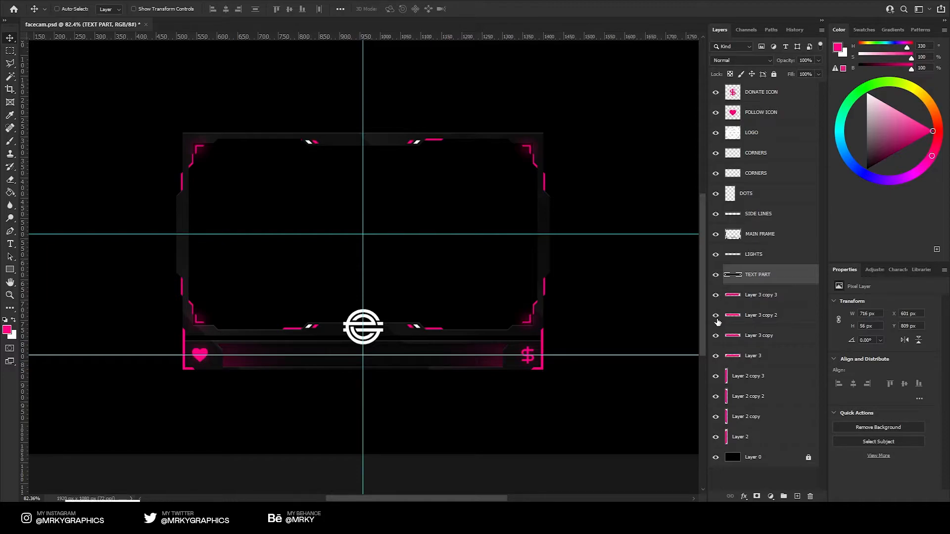
# - Rename the eight pink line layers 1 to 8, going upward from Layer 2 to Layer 3 copy 3
pyautogui.click(765, 299)
pyautogui.doubleClick(744, 434)
pyautogui.write('1')
pyautogui.press('Tab')
pyautogui.write('2')
pyautogui.press('Tab')
pyautogui.write('3')
pyautogui.press('Tab')
pyautogui.write('4')
pyautogui.press('Tab')
pyautogui.write('5')
pyautogui.press('Tab')
pyautogui.write('6')
pyautogui.press('Tab')
pyautogui.write('7')
pyautogui.press('Tab')
pyautogui.write('8')
pyautogui.press('Return')
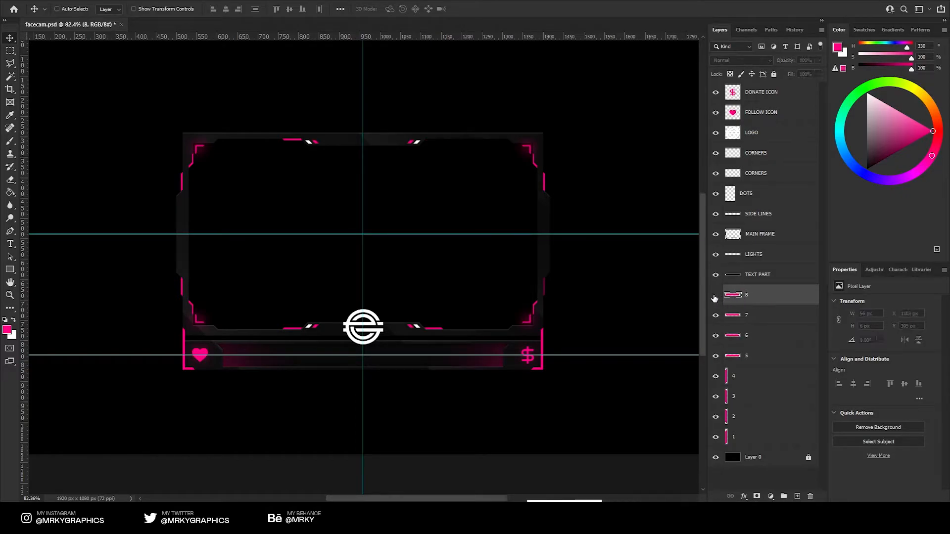
# - Rename line layer 8 TOP R and line layer 7 TOP L
pyautogui.doubleClick(746, 295)
pyautogui.write('TOP R')
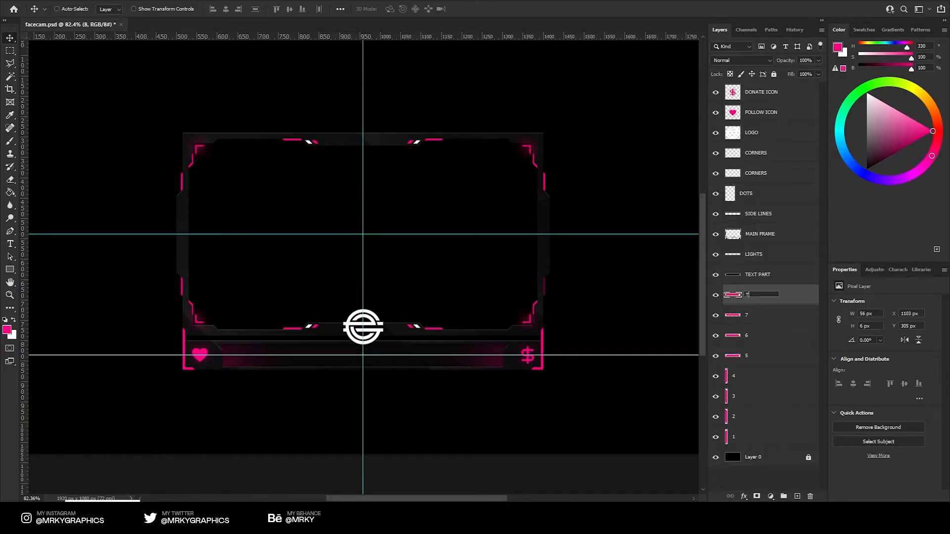
pyautogui.press('Return')
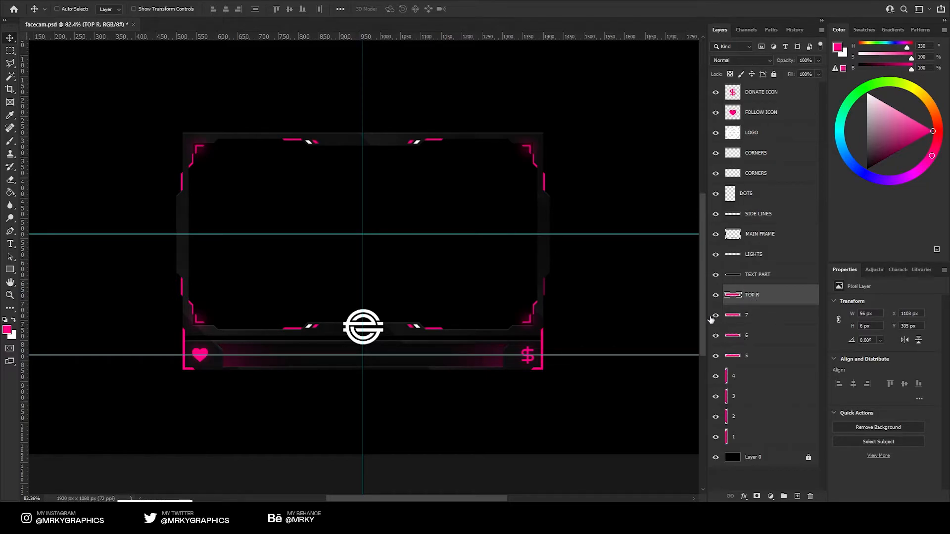
pyautogui.click(745, 319)
pyautogui.doubleClick(747, 315)
pyautogui.write('TOP L')
pyautogui.press('Return')
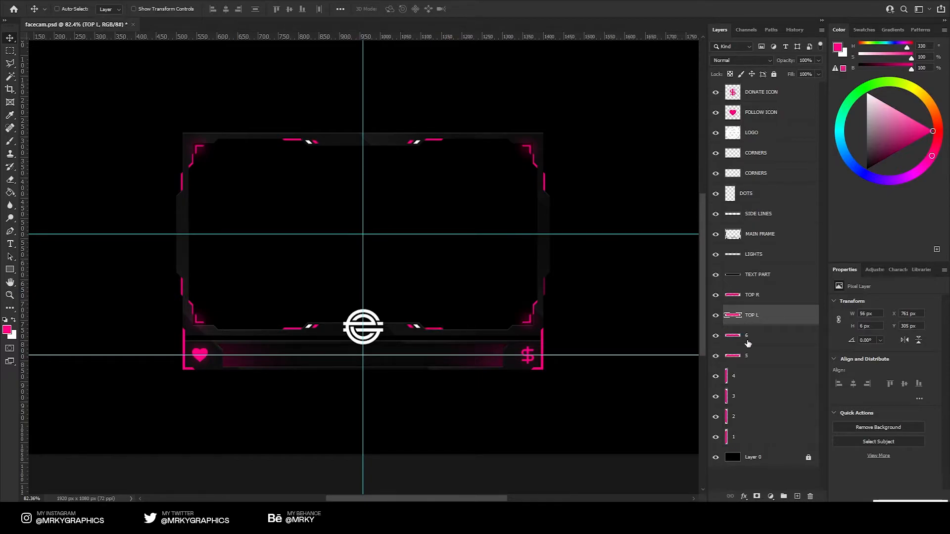
# - Rename line layer 6 BOT R
pyautogui.doubleClick(748, 341)
pyautogui.write('BOT R')
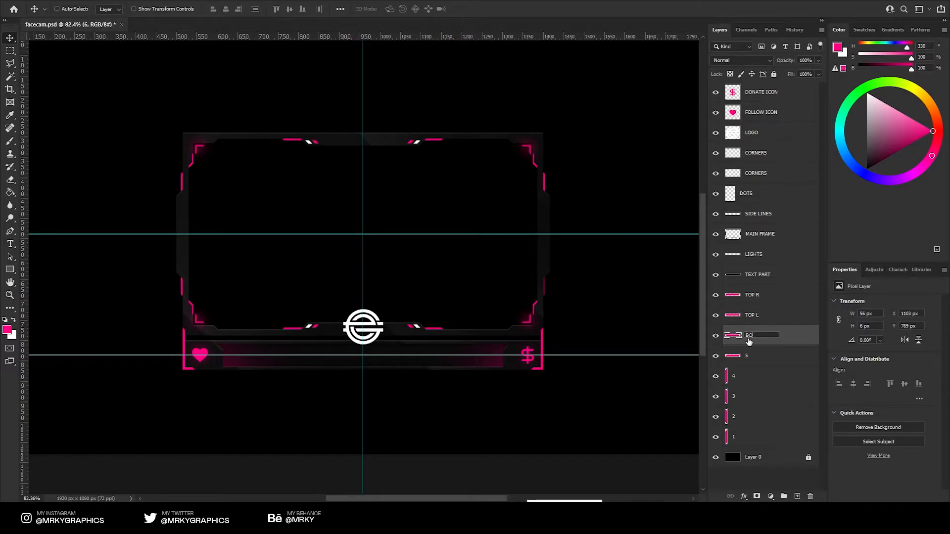
pyautogui.press('Return')
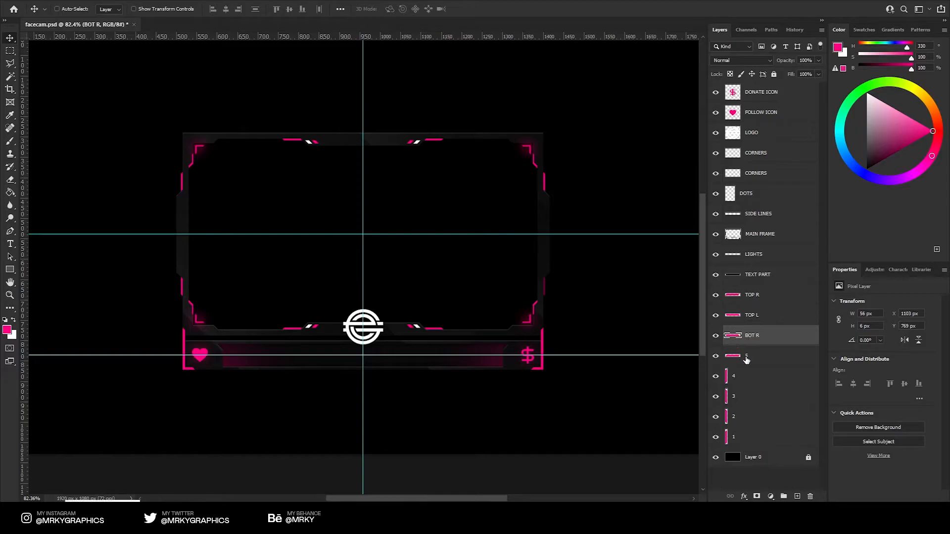
# - Rename the horizontal light layer 5 as BOT L and the vertical light layer 4 as BOT R
pyautogui.doubleClick(746, 356)
pyautogui.write('BOT L')
pyautogui.press('Return')
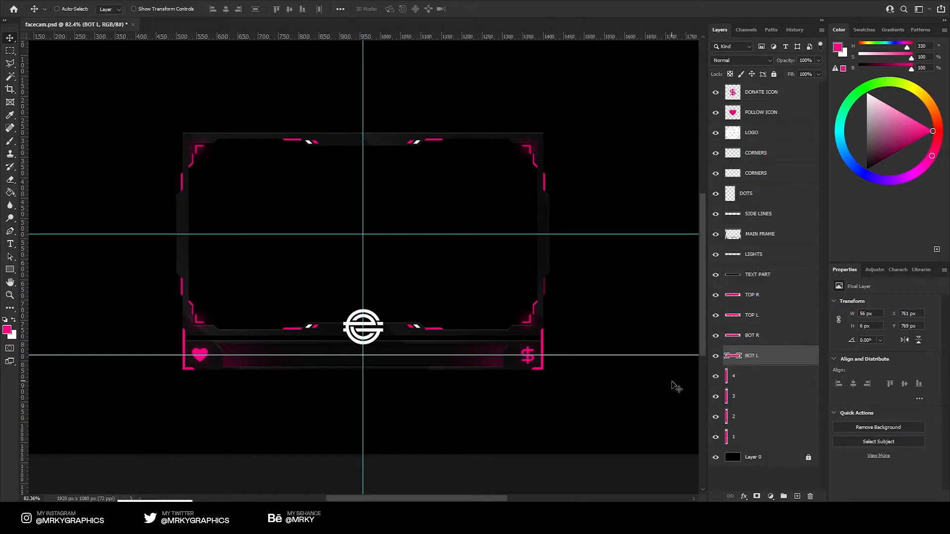
pyautogui.doubleClick(734, 379)
pyautogui.write('BOT R')
pyautogui.press('Return')
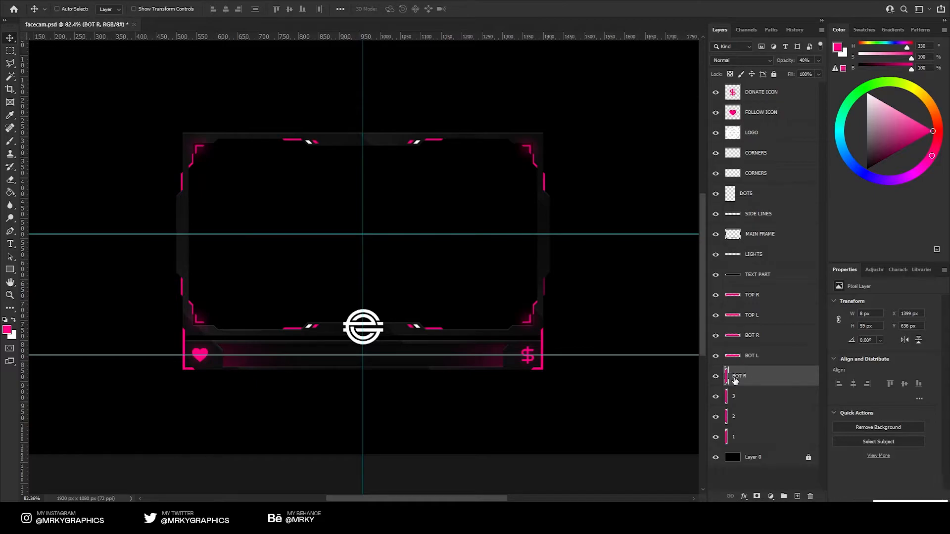
pyautogui.doubleClick(737, 379)
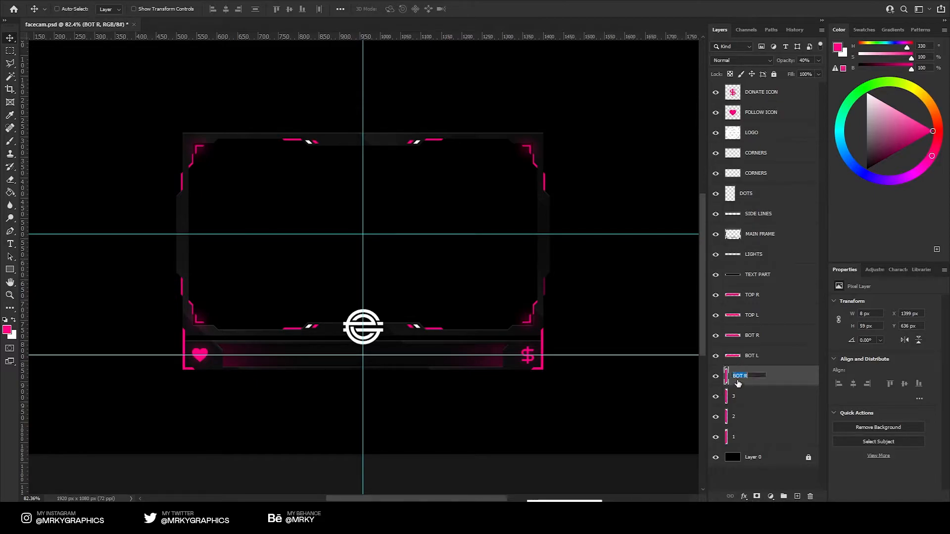
pyautogui.press('Return')
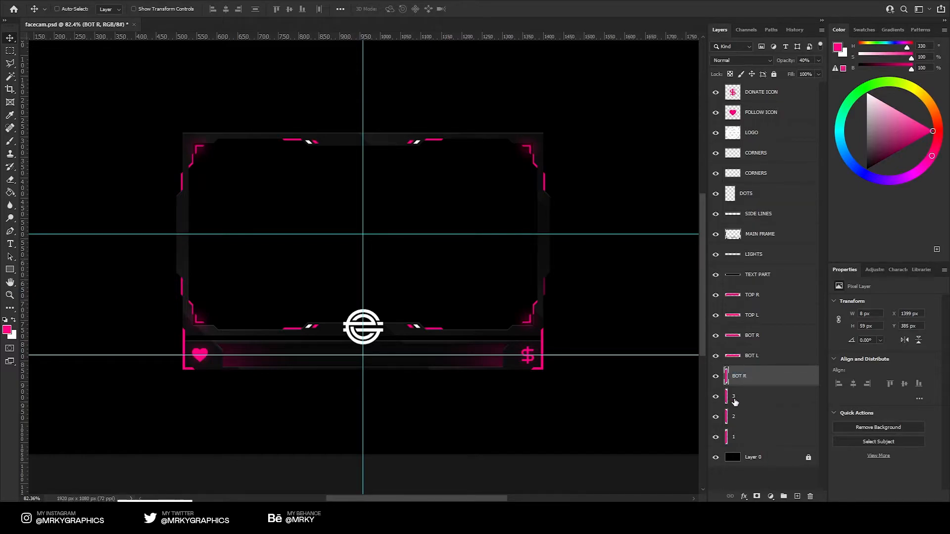
# - Rename the vertical light layers 3, 2 and 1 as TOP R, BOT L and TOP L respectively
pyautogui.doubleClick(735, 398)
pyautogui.write('TOP R')
pyautogui.press('Return')
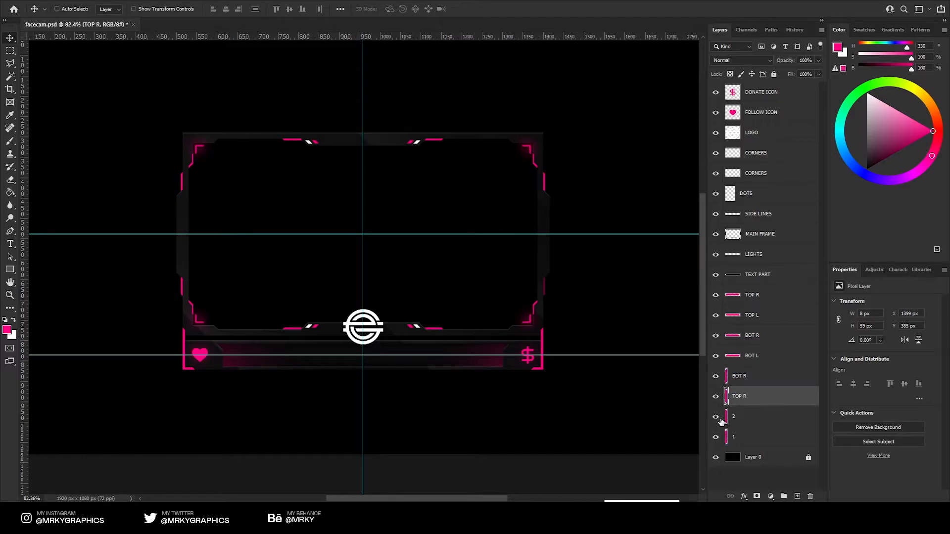
pyautogui.doubleClick(734, 418)
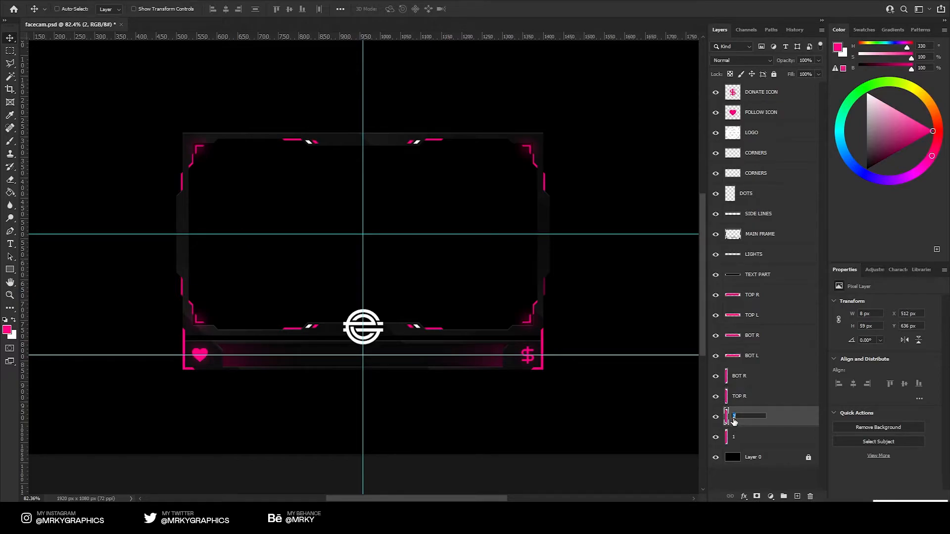
pyautogui.write('BOT L')
pyautogui.press('Return')
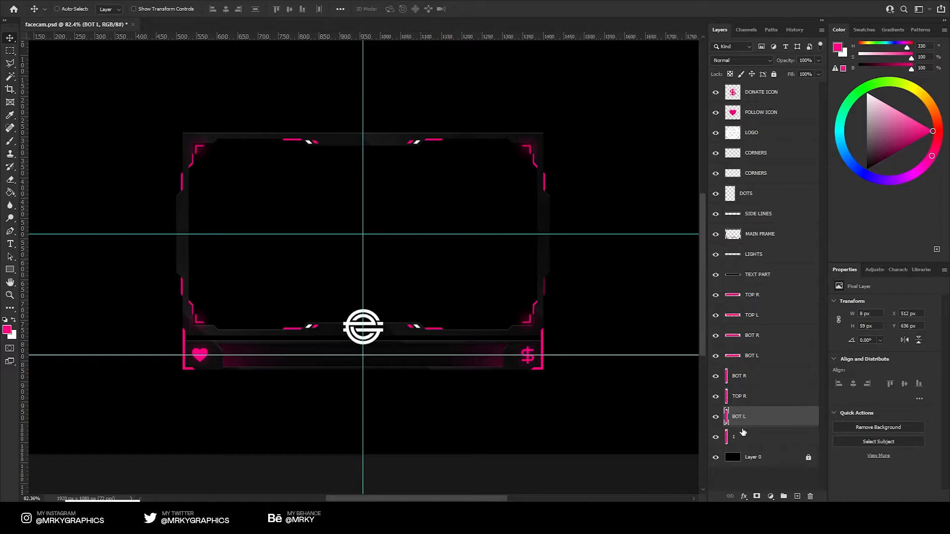
pyautogui.doubleClick(734, 438)
pyautogui.write('TOP L')
pyautogui.press('Return')
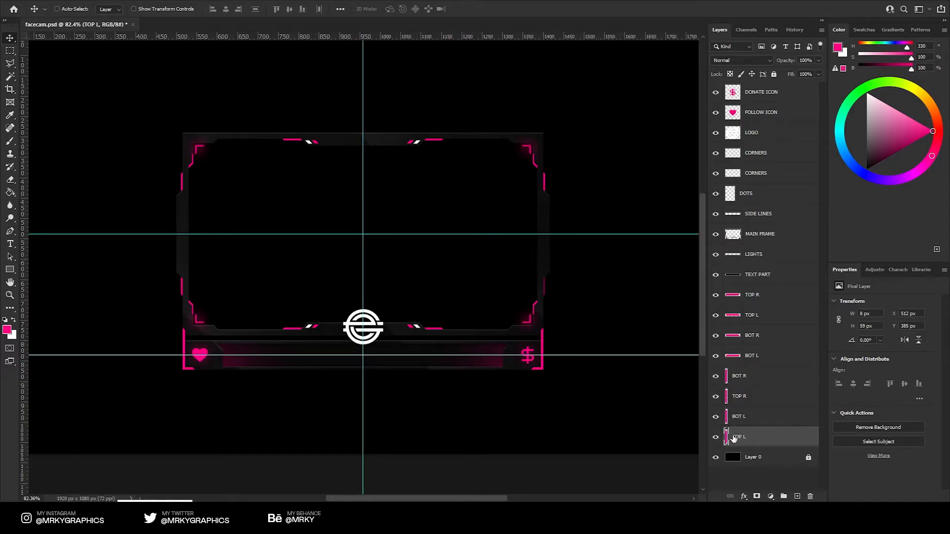
# - Delete the locked black background layer, Layer 0, so only the facecam artwork layers remain
pyautogui.click(762, 454)
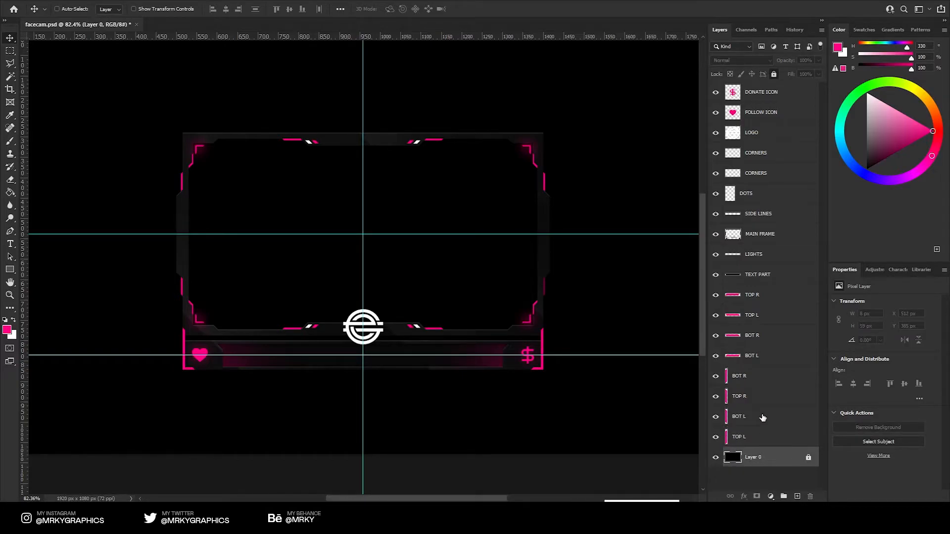
pyautogui.press('z')
pyautogui.click(760, 96)
pyautogui.keyDown('shift'); pyautogui.click(742, 437); pyautogui.keyUp('shift')
pyautogui.moveTo(529, 234); pyautogui.dragTo(386, 217)
pyautogui.press('v')
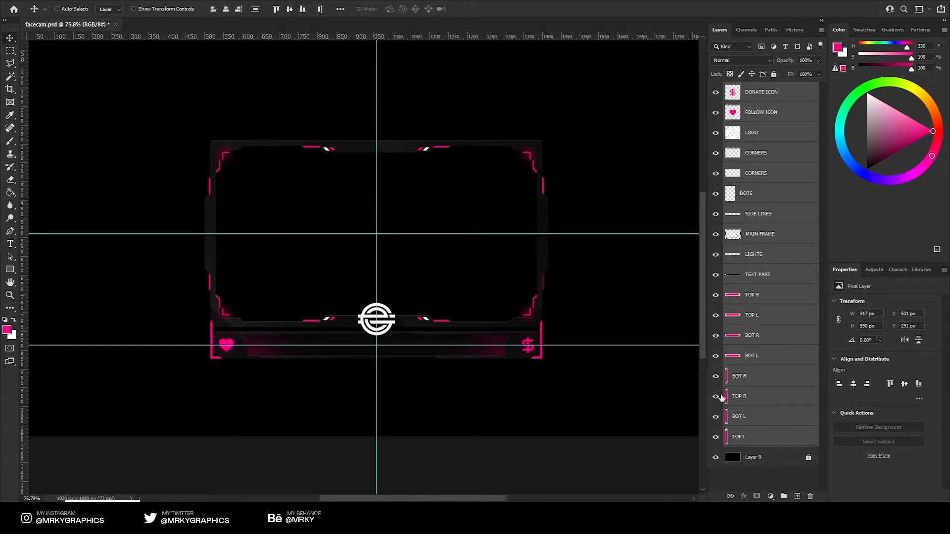
pyautogui.click(804, 457)
pyautogui.press('Delete')
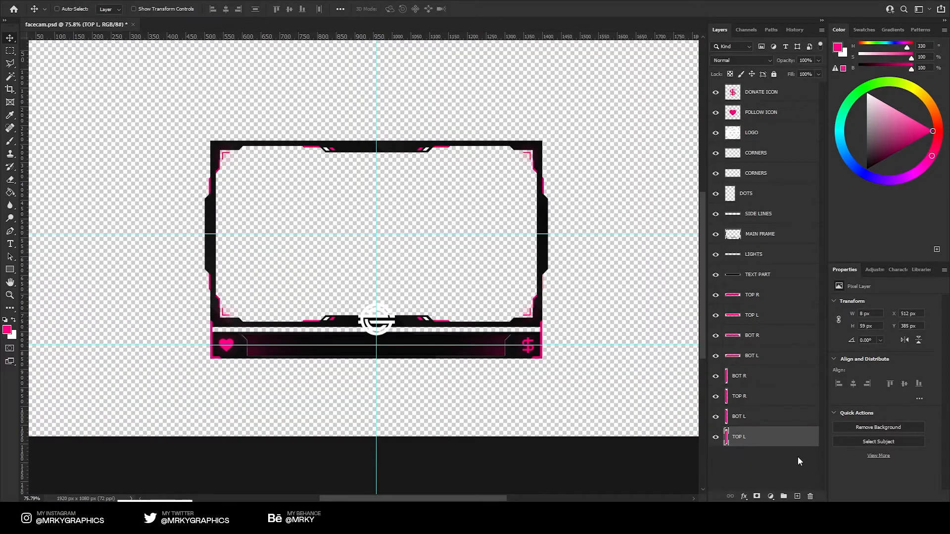
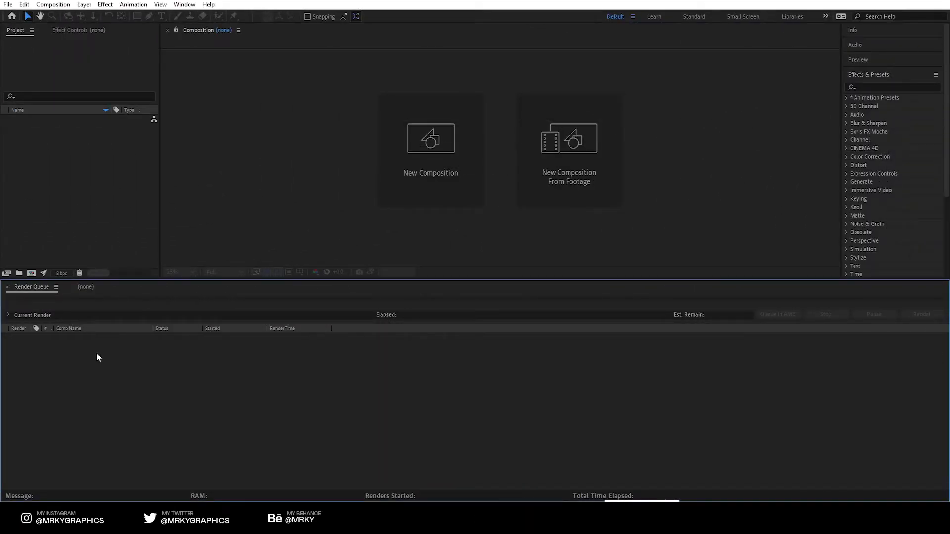
# - Switch to After Effects and import facecam.psd as a Composition with Editable Layer Styles
pyautogui.moveTo(2, 139); pyautogui.dragTo(87, 156)
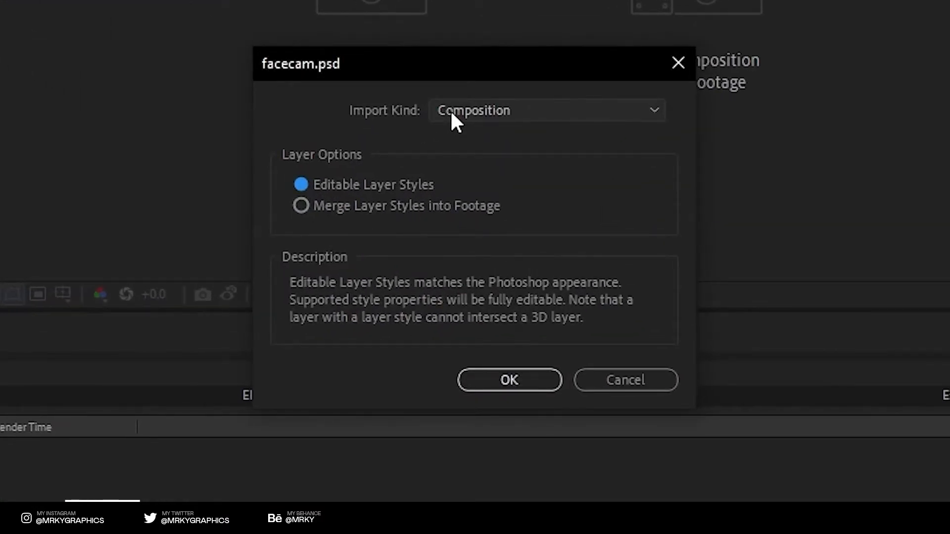
pyautogui.click(450, 110)
pyautogui.click(476, 112)
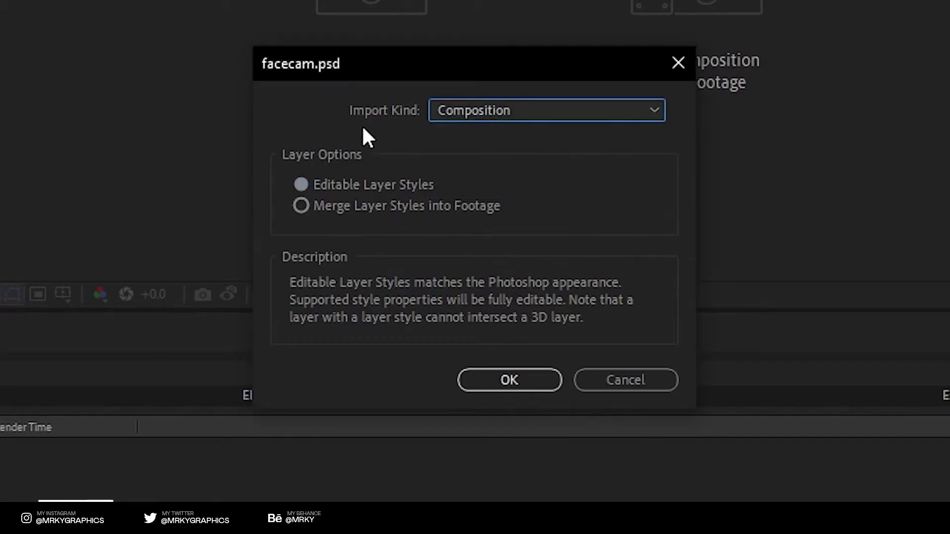
pyautogui.click(301, 185)
pyautogui.click(501, 380)
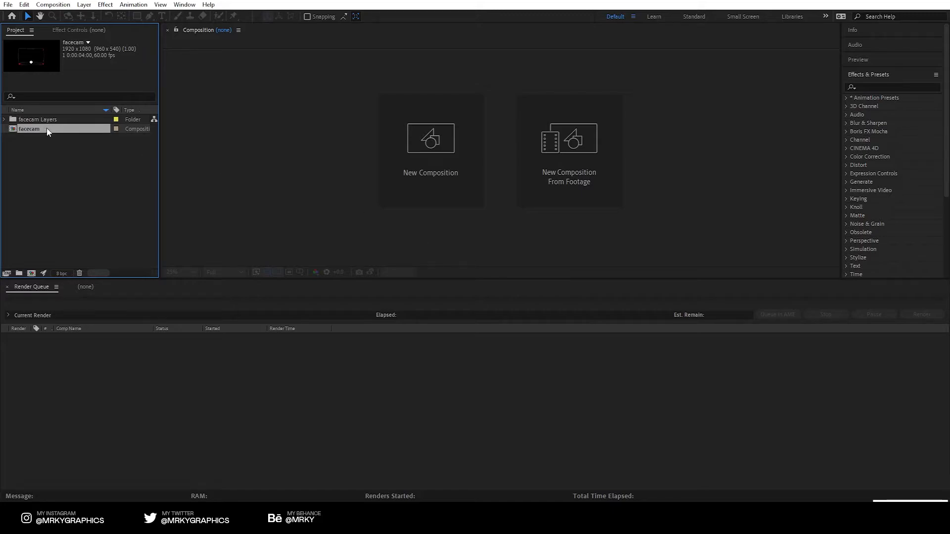
# - Open the facecam composition and turn off its transparency grid, enlarging the composition viewer
pyautogui.doubleClick(40, 129)
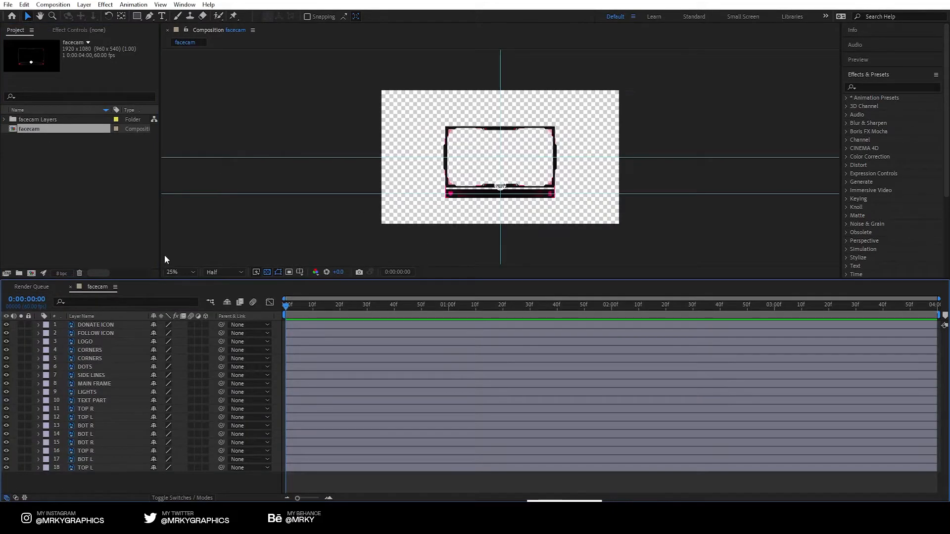
pyautogui.moveTo(105, 481); pyautogui.dragTo(104, 309)
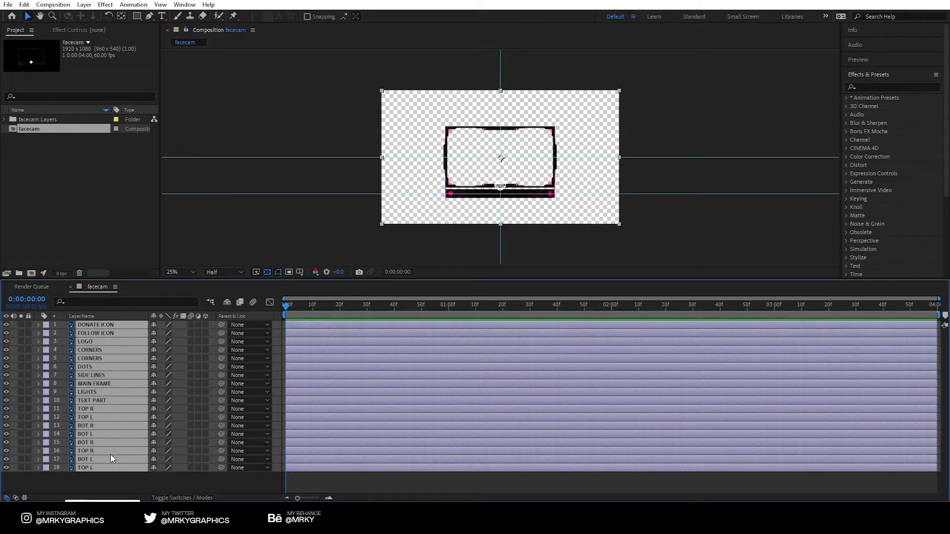
pyautogui.click(115, 482)
pyautogui.press('Home')
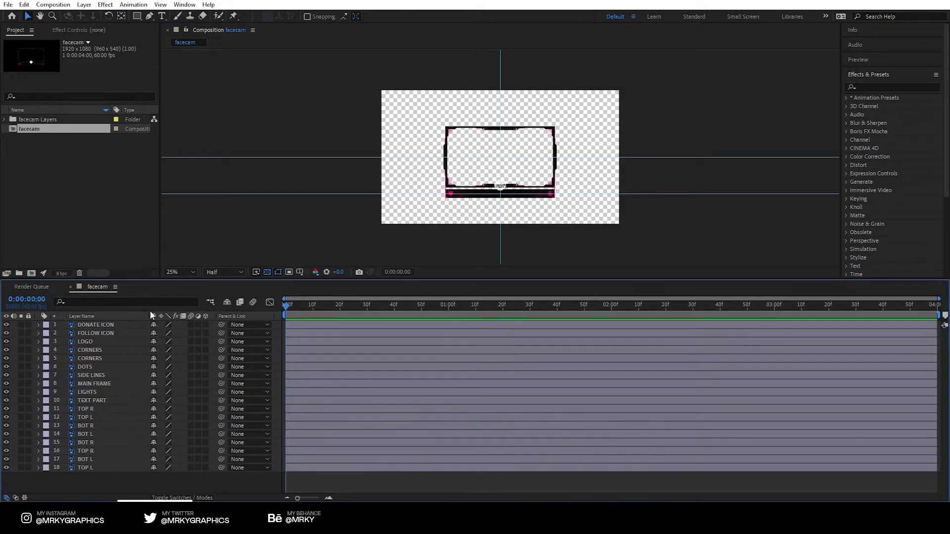
pyautogui.click(266, 272)
pyautogui.moveTo(495, 278); pyautogui.dragTo(494, 346)
pyautogui.scroll(2, 494, 203)
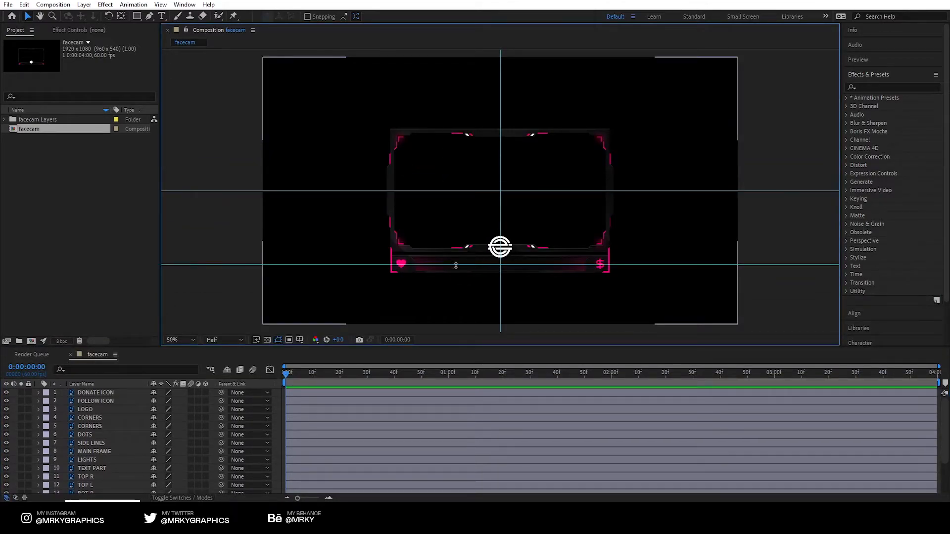
# - Remove the two horizontal guides and the vertical guide from the composition, and make the timeline area taller
pyautogui.moveTo(457, 266); pyautogui.dragTo(391, 28)
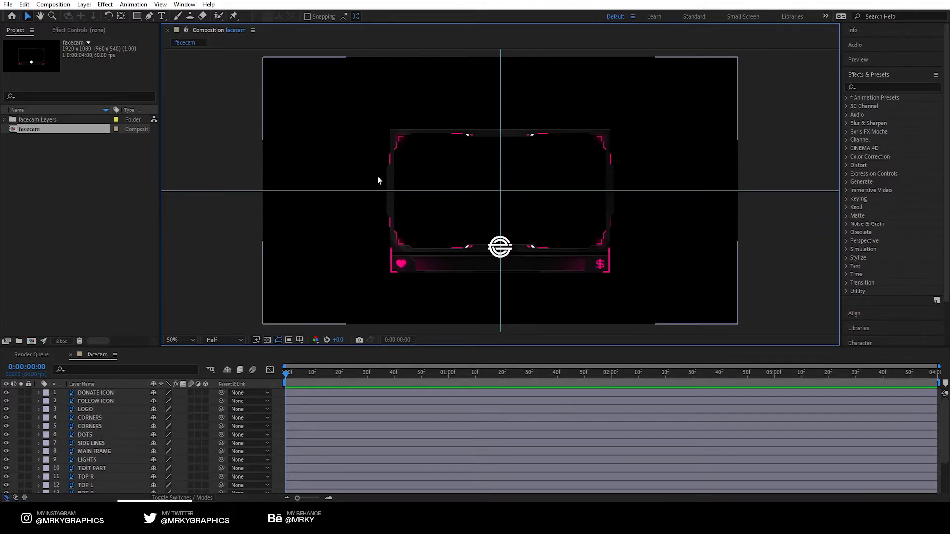
pyautogui.moveTo(379, 189); pyautogui.dragTo(427, 29)
pyautogui.moveTo(501, 108); pyautogui.dragTo(483, 41)
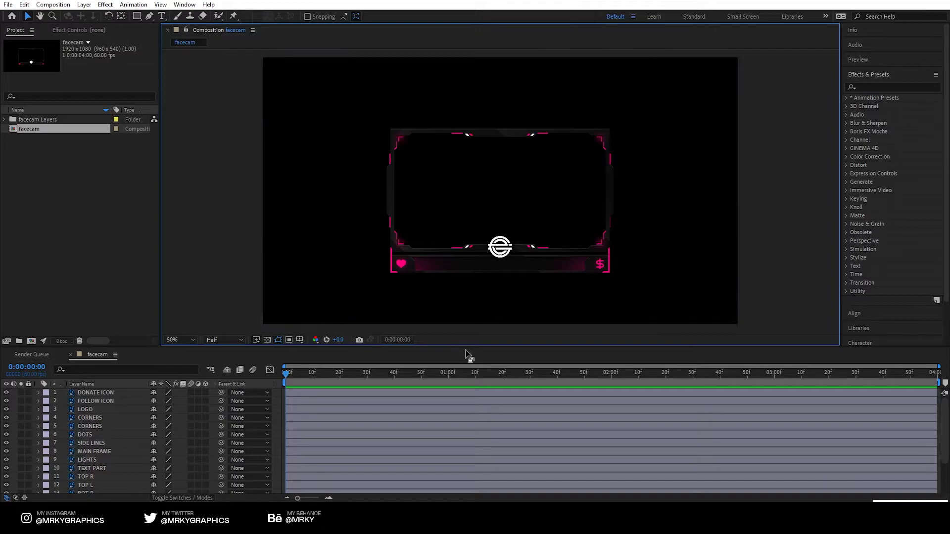
pyautogui.moveTo(464, 350); pyautogui.dragTo(464, 243)
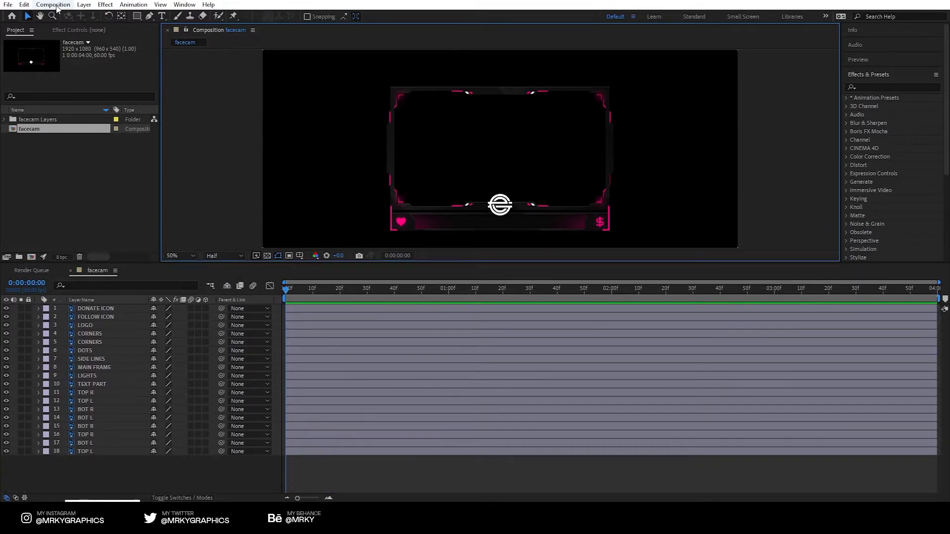
# - Set the facecam composition's duration to 0:00:05:00
pyautogui.click(53, 4)
pyautogui.click(99, 38)
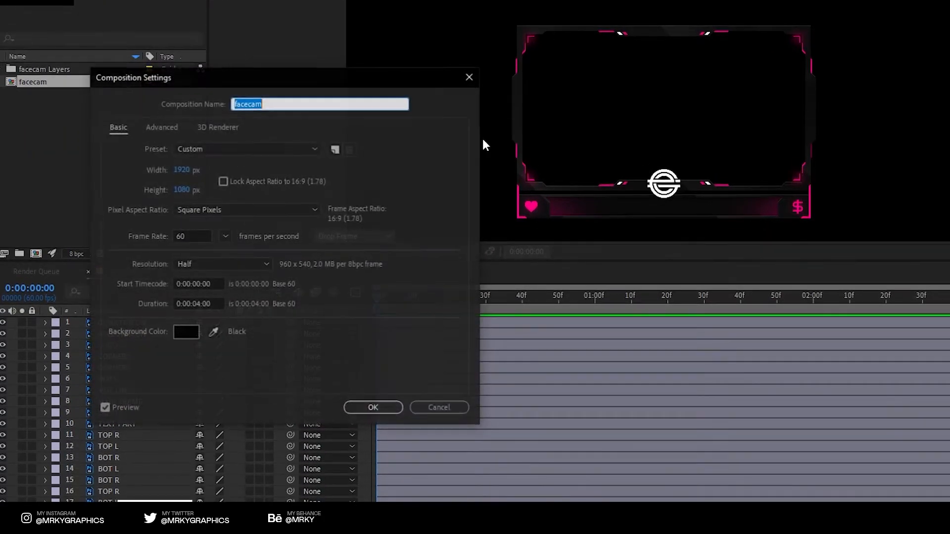
pyautogui.click(198, 303)
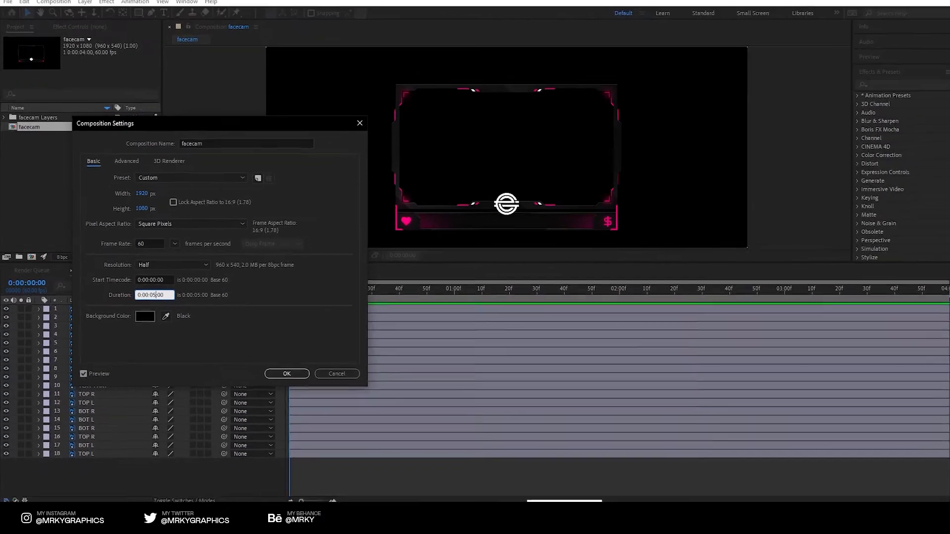
pyautogui.press('Return')
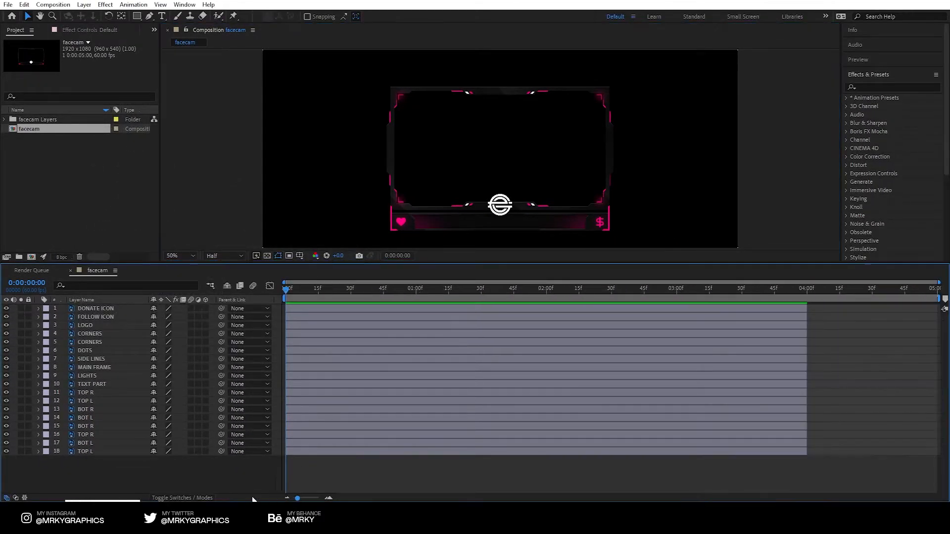
# - Extend all 18 layers to the end of the five-second composition
pyautogui.moveTo(157, 480); pyautogui.dragTo(150, 284)
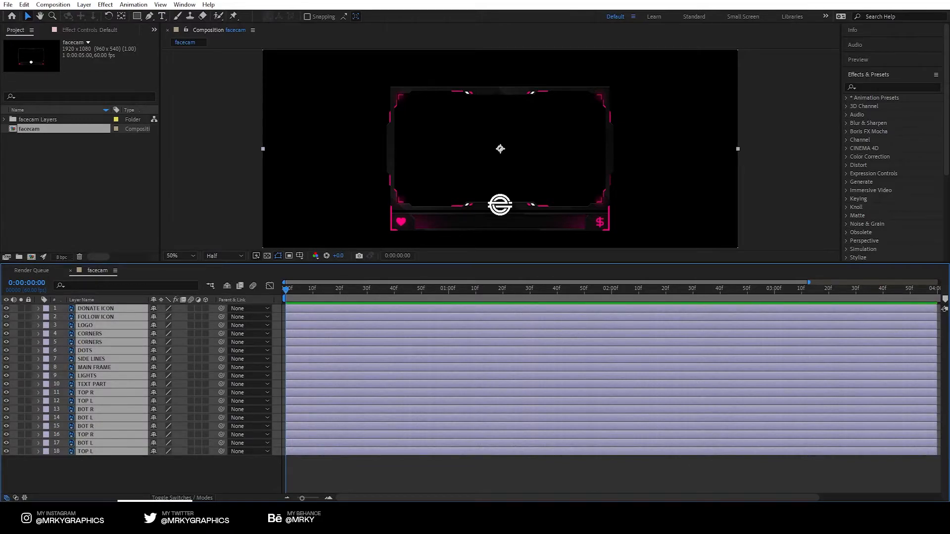
pyautogui.moveTo(300, 498); pyautogui.dragTo(297, 498)
pyautogui.moveTo(805, 364); pyautogui.dragTo(945, 368)
pyautogui.click(626, 468)
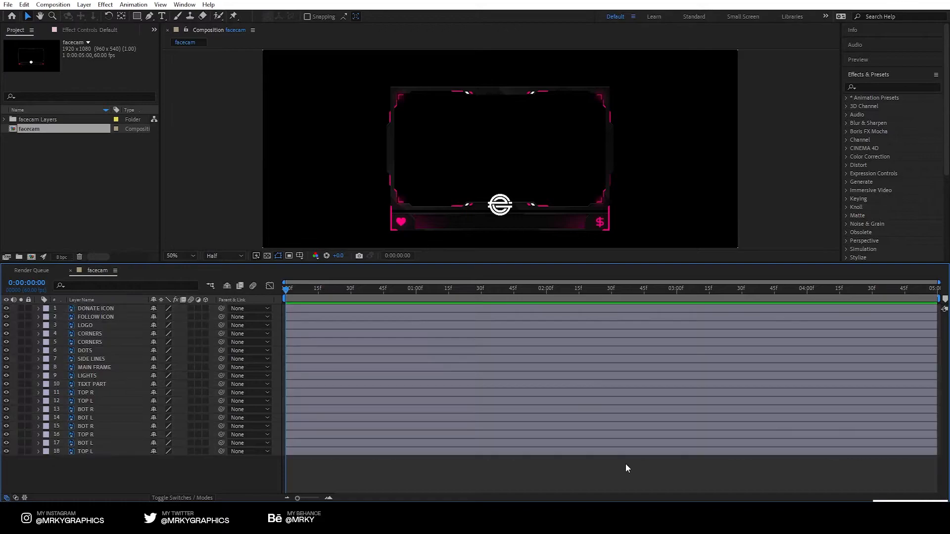
# - Assign the dark green label colour to the DONATE ICON and FOLLOW ICON layers
pyautogui.click(109, 308)
pyautogui.click(97, 468)
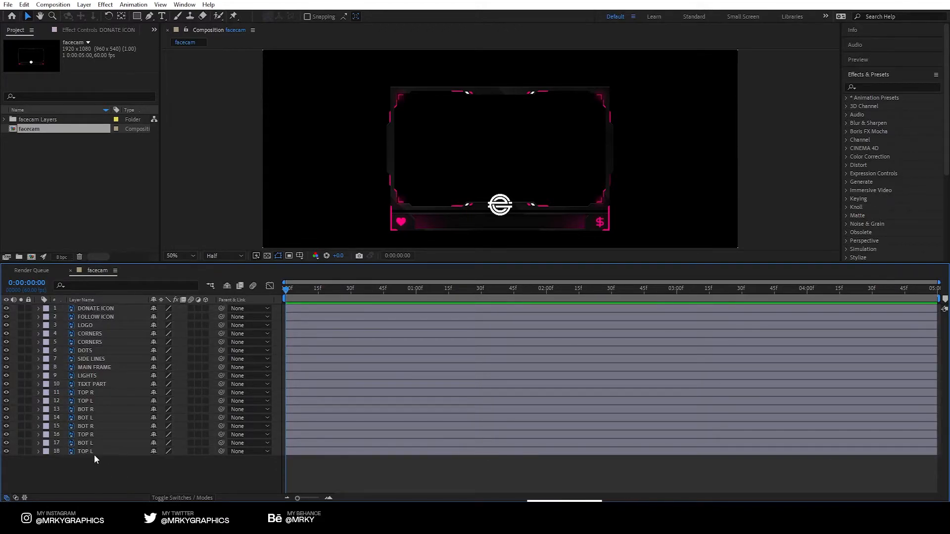
pyautogui.click(93, 307)
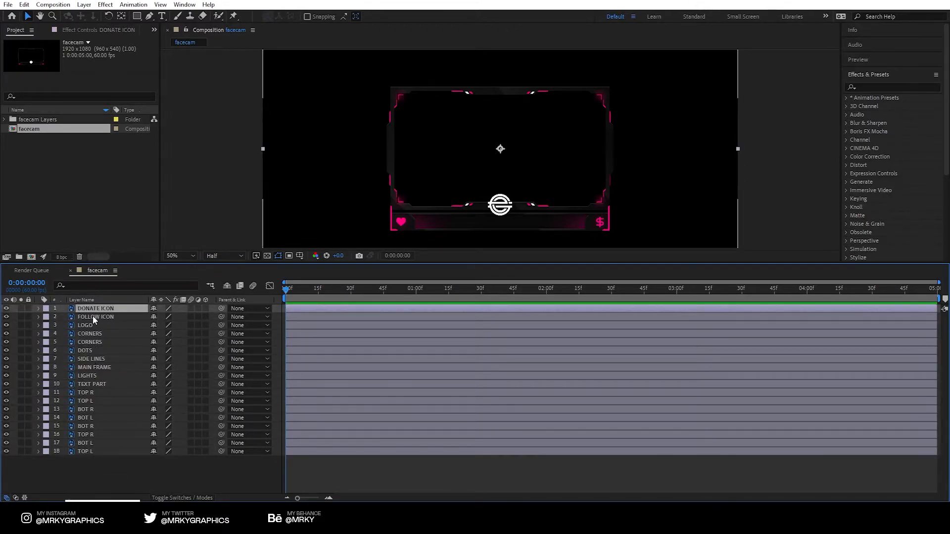
pyautogui.keyDown('ctrl'); pyautogui.click(93, 317); pyautogui.keyUp('ctrl')
pyautogui.click(45, 317)
pyautogui.click(45, 319)
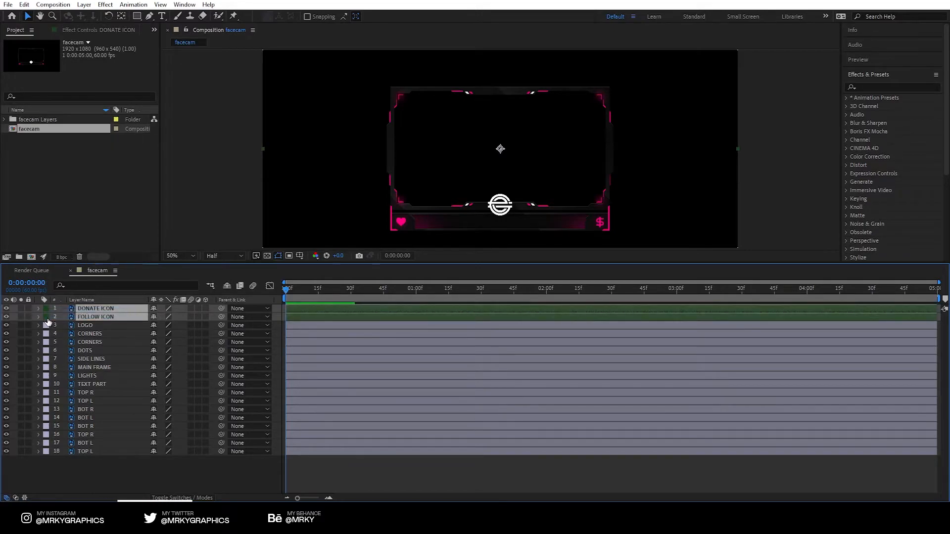
pyautogui.click(159, 477)
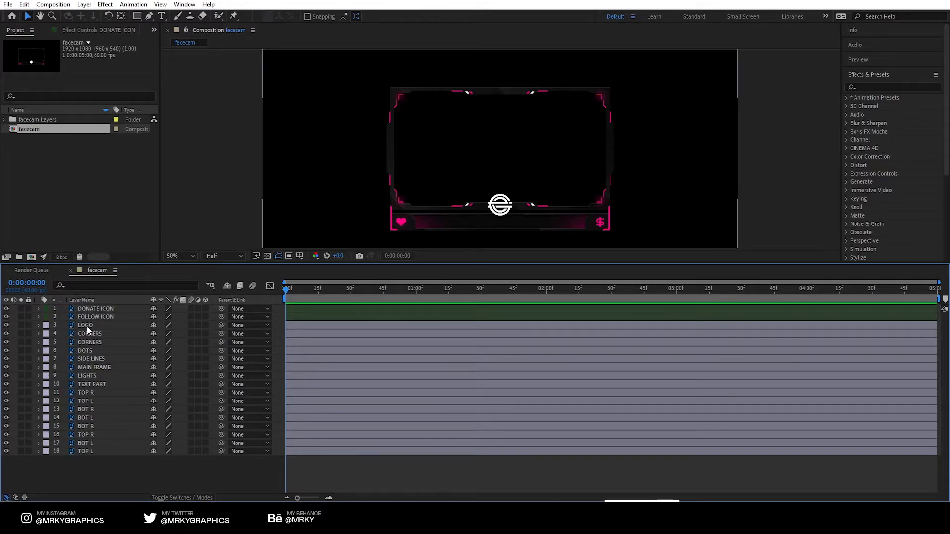
# - Assign the dark green label colour to the LOGO layer
pyautogui.click(93, 325)
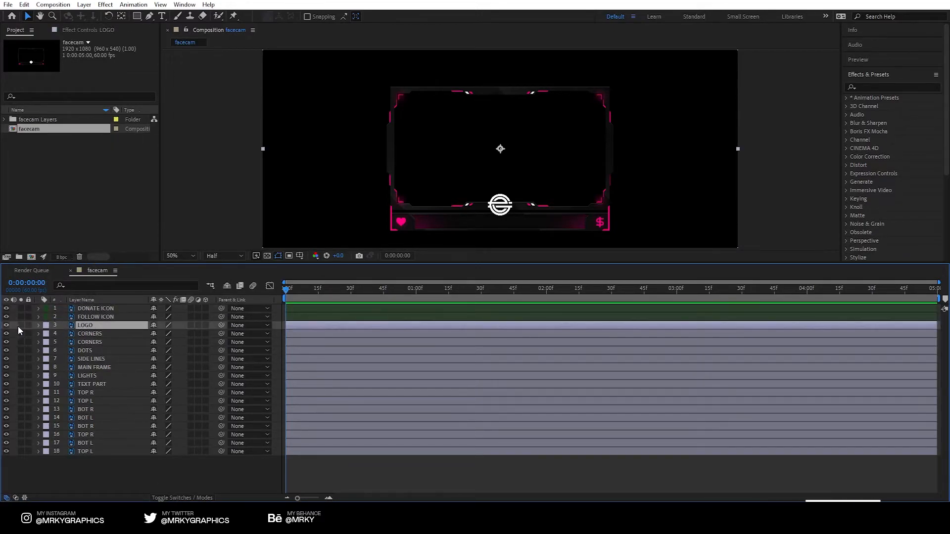
pyautogui.click(47, 325)
pyautogui.click(49, 322)
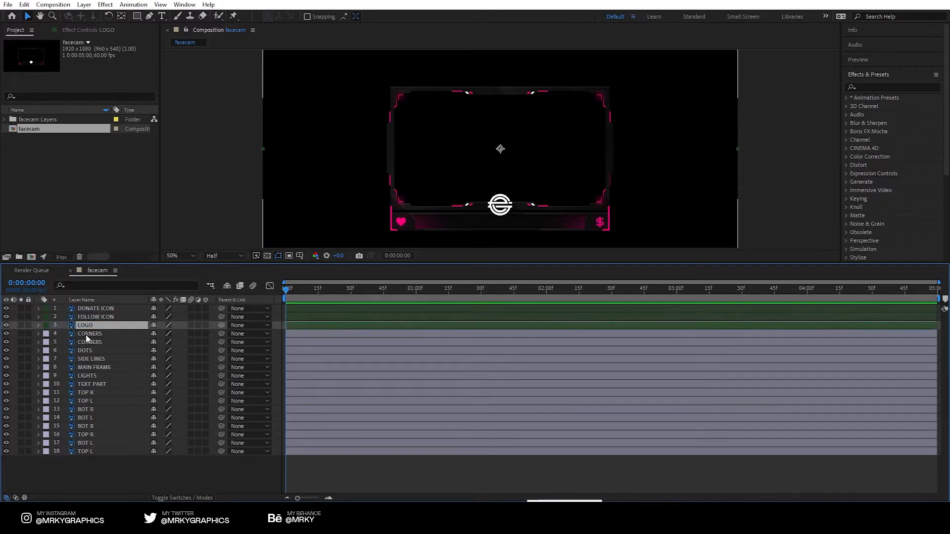
# - Toggle the visibility of the upper CORNERS layer and the SIDE LINES layer to check which artwork each contains
pyautogui.click(85, 334)
pyautogui.click(88, 342)
pyautogui.click(6, 333)
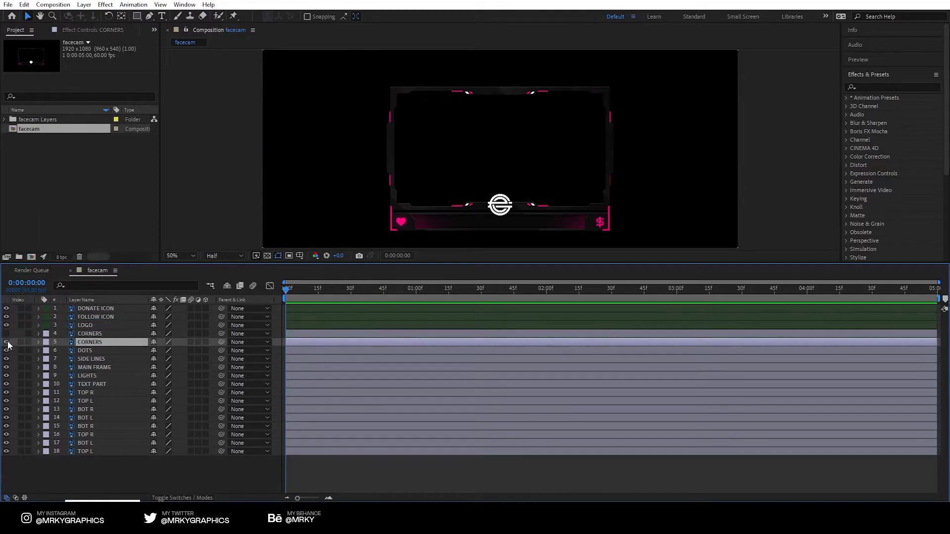
pyautogui.click(6, 334)
pyautogui.click(79, 350)
pyautogui.click(88, 357)
pyautogui.click(6, 359)
pyautogui.click(7, 359)
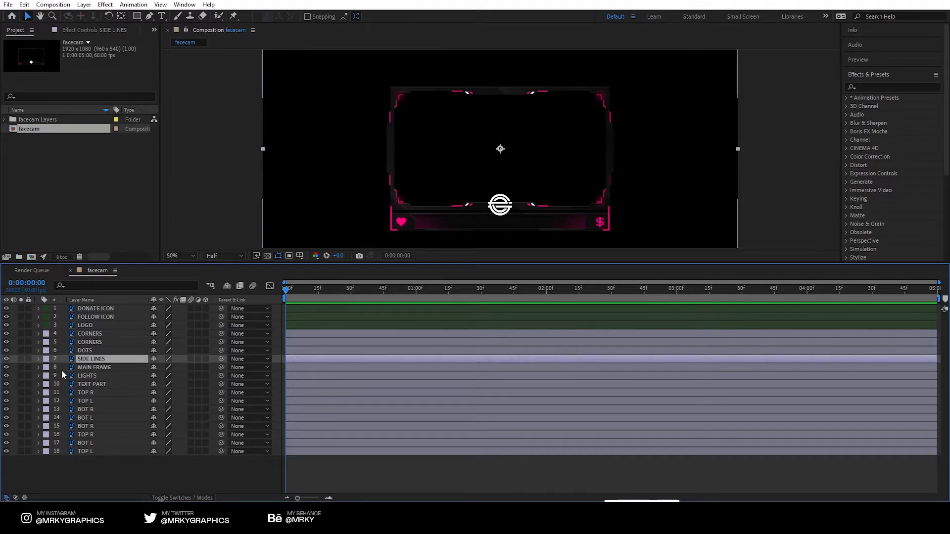
# - Assign the dark green label colour to the MAIN FRAME and LIGHTS layers
pyautogui.click(93, 367)
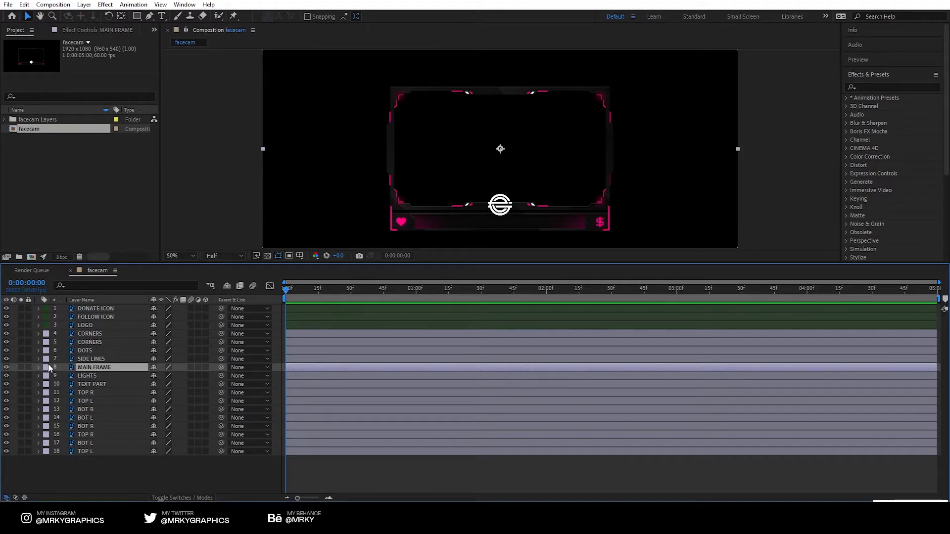
pyautogui.click(46, 367)
pyautogui.click(71, 367)
pyautogui.click(47, 378)
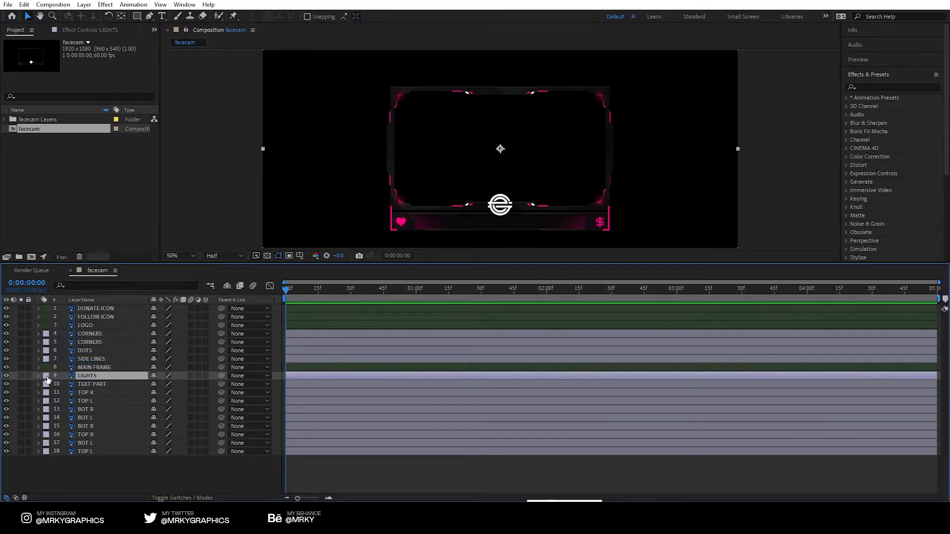
pyautogui.click(51, 376)
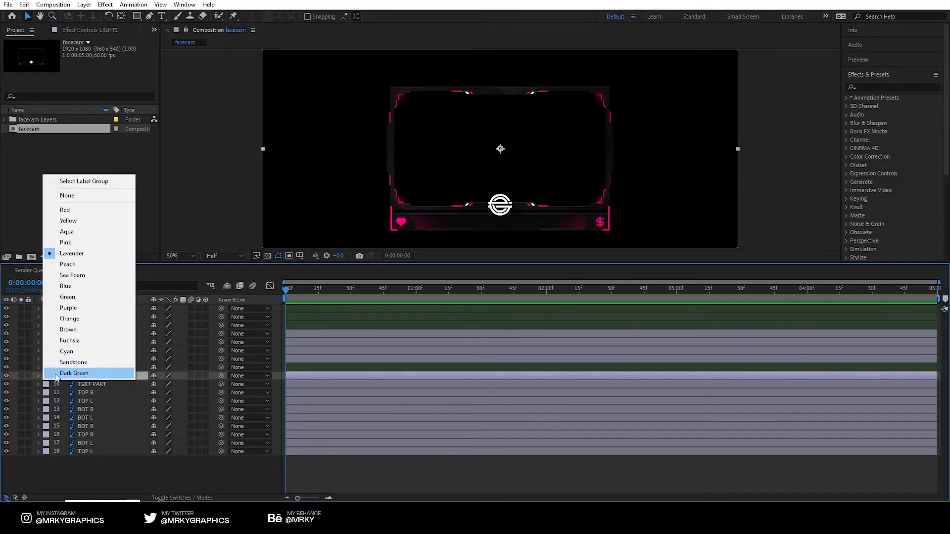
pyautogui.click(52, 372)
# - Assign the dark green label colour to the TOP and BOT layers numbered 11 to 18
pyautogui.click(97, 384)
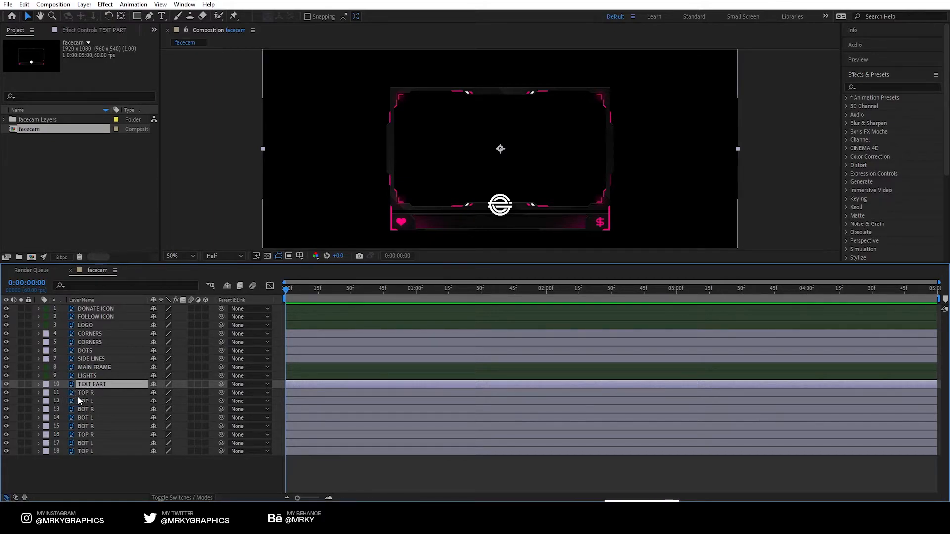
pyautogui.click(92, 394)
pyautogui.keyDown('shift'); pyautogui.click(88, 451); pyautogui.keyUp('shift')
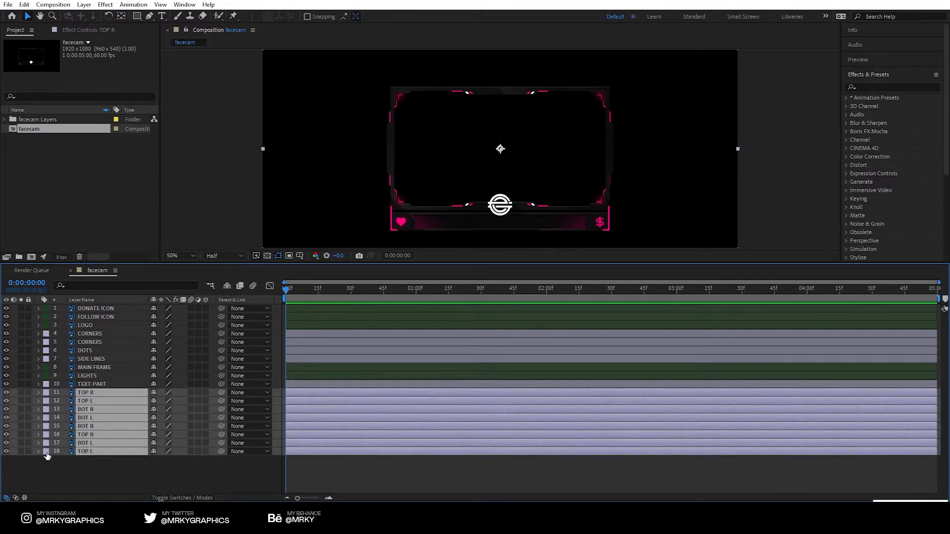
pyautogui.click(45, 451)
pyautogui.click(54, 450)
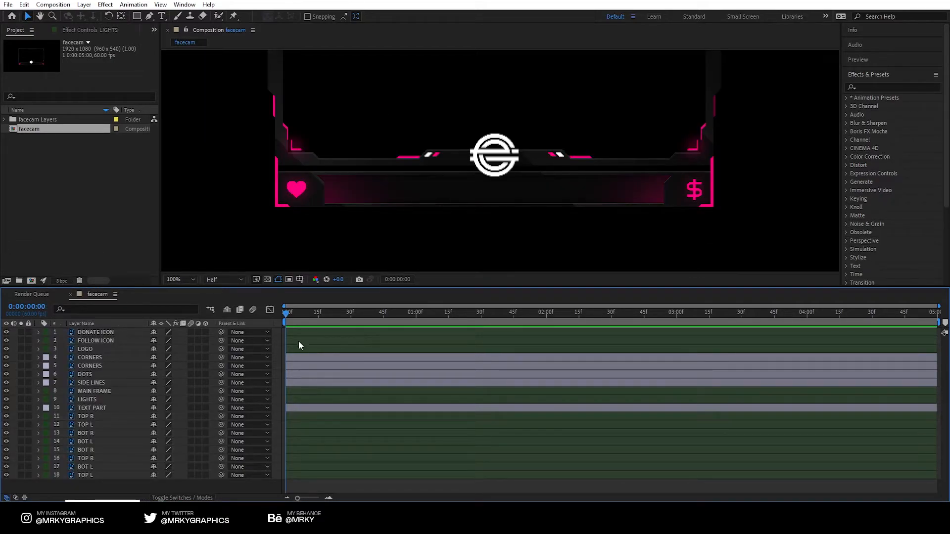
# - Start opacity keyframing on the LIGHTS layer at the beginning of the composition with a value of 0%
pyautogui.click(38, 399)
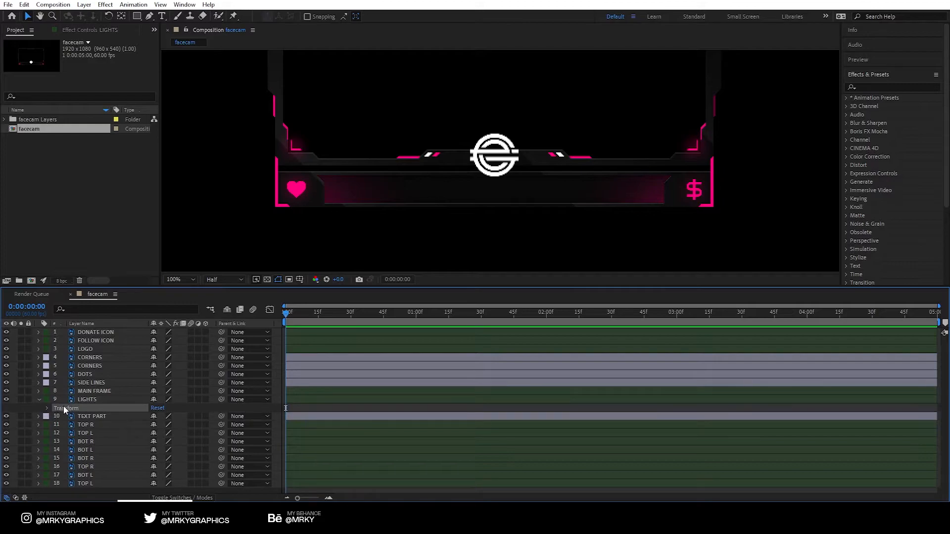
pyautogui.click(64, 407)
pyautogui.click(47, 408)
pyautogui.click(87, 450)
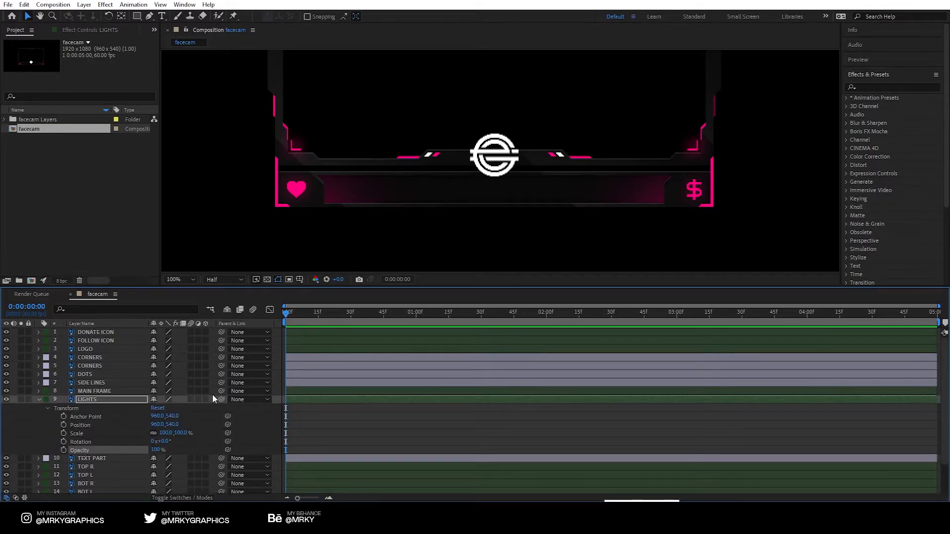
pyautogui.click(63, 450)
pyautogui.click(156, 449)
pyautogui.write('0')
pyautogui.press('Return')
# - Copy the LIGHTS layer's 0% opacity keyframe to the last frame, 0:00:04:59
pyautogui.hotkey('ctrl', 'c')
pyautogui.press('End')
pyautogui.hotkey('ctrl', 'v')
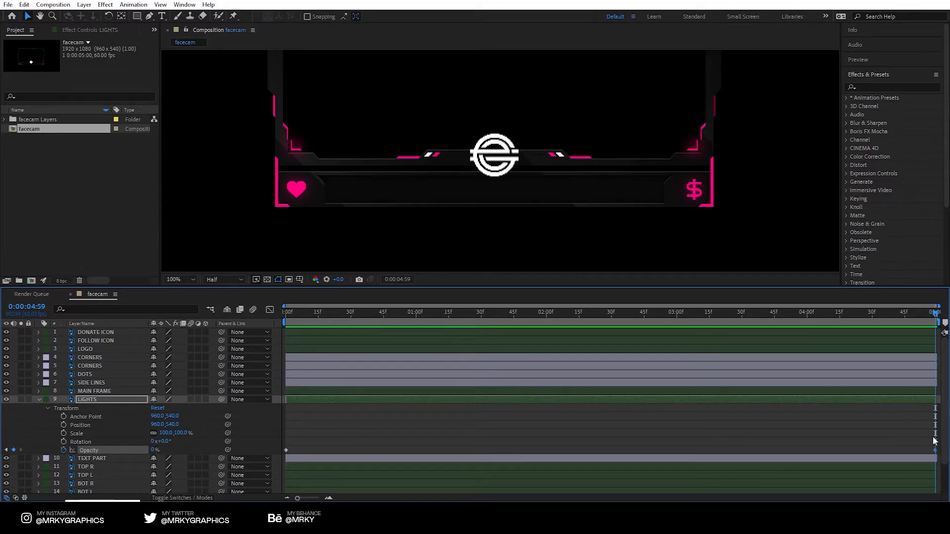
pyautogui.click(460, 448)
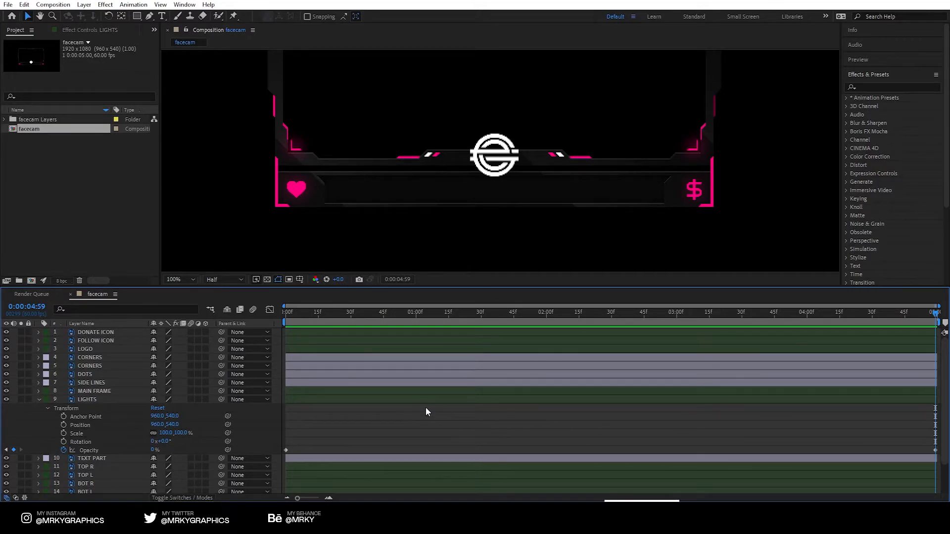
# - Add LIGHTS opacity keyframes of 100% at one second, 0% at two seconds and 100% at three seconds
pyautogui.click(417, 315)
pyautogui.moveTo(164, 449); pyautogui.dragTo(532, 447)
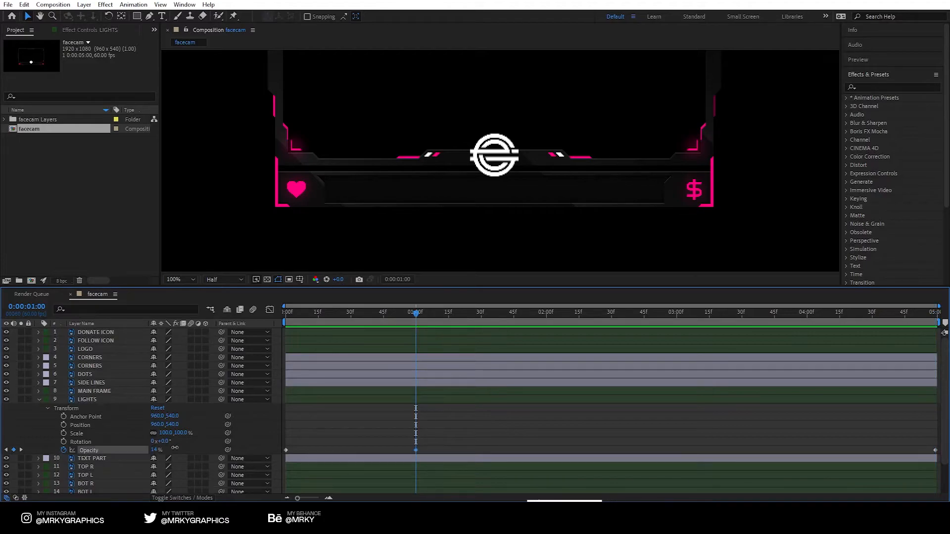
pyautogui.click(547, 315)
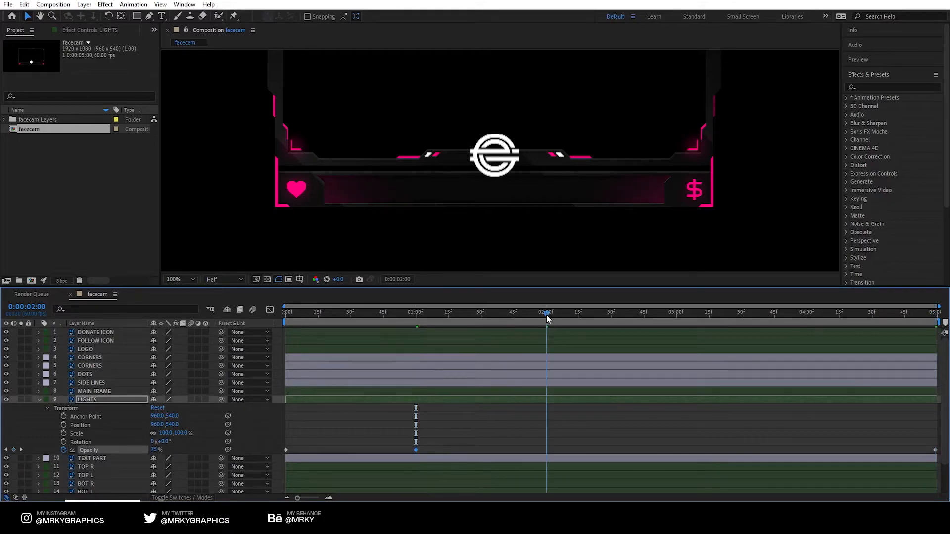
pyautogui.press('space')
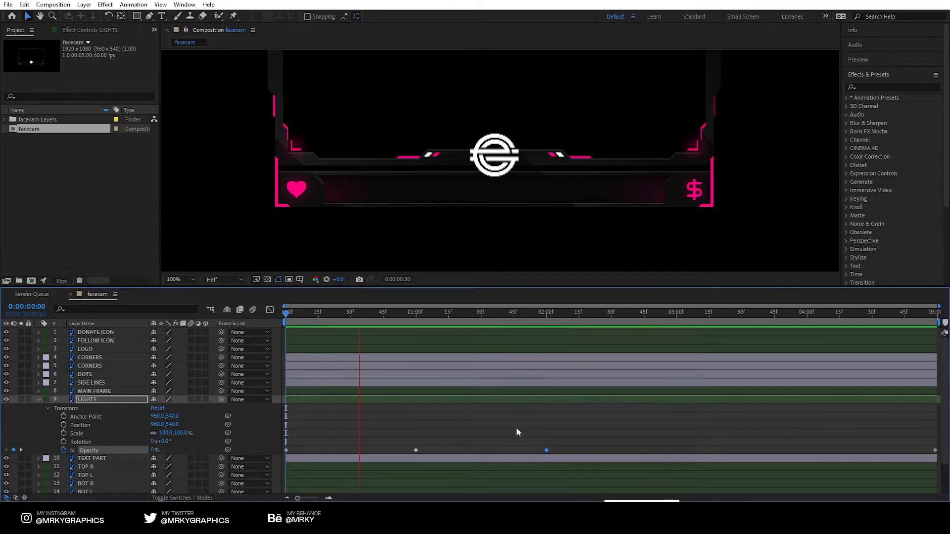
pyautogui.press('space')
pyautogui.click(676, 312)
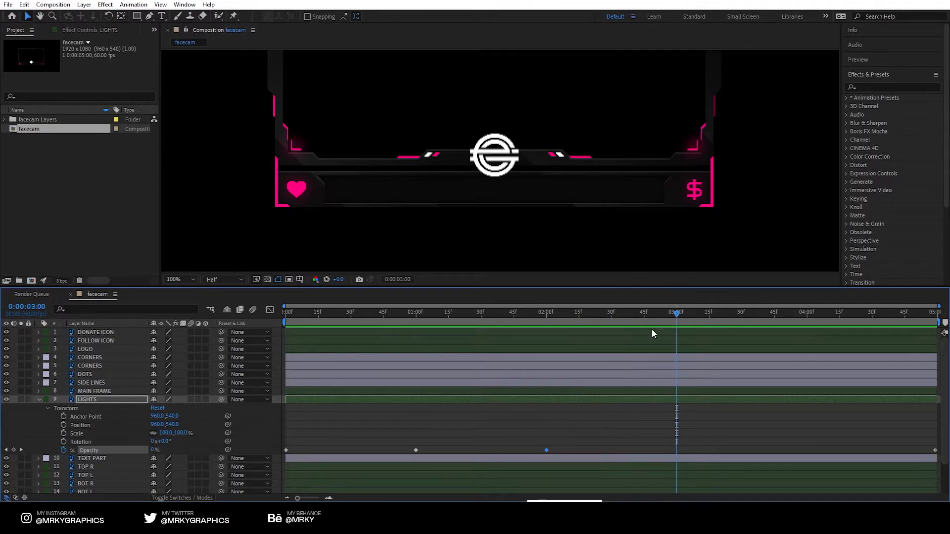
pyautogui.moveTo(154, 450); pyautogui.dragTo(232, 449)
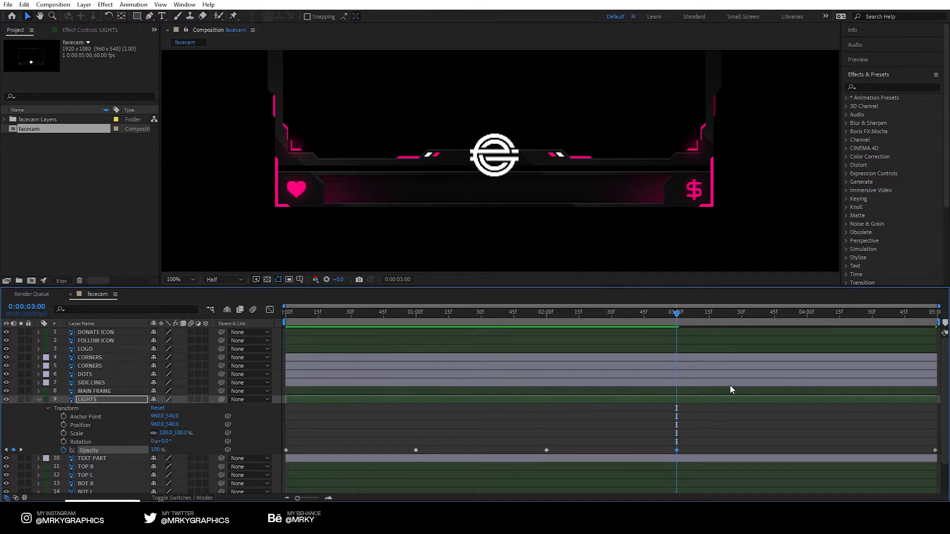
# - Shift the three middle LIGHTS opacity keyframes half a second along the timeline, to about 1:30, 2:30 and 3:30
pyautogui.click(806, 324)
pyautogui.moveTo(722, 420); pyautogui.dragTo(384, 449)
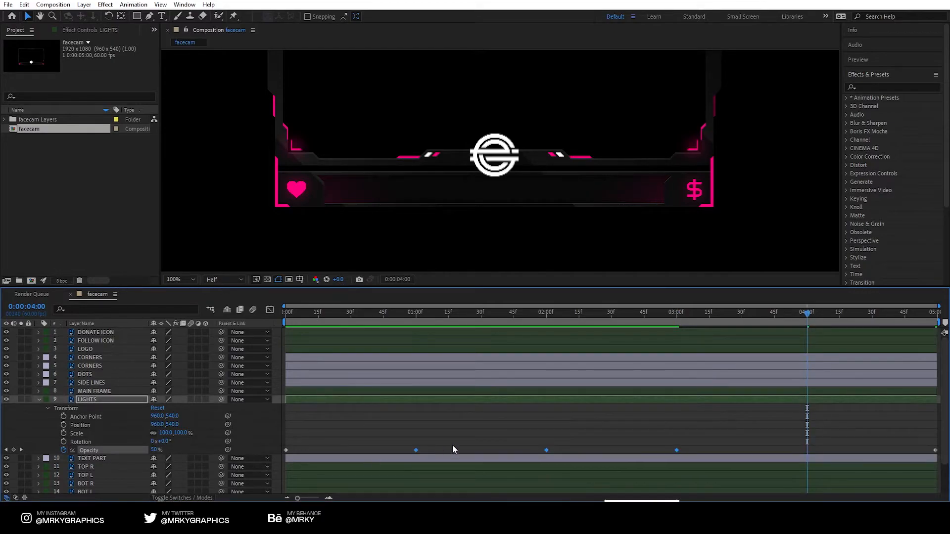
pyautogui.moveTo(548, 450); pyautogui.dragTo(610, 369)
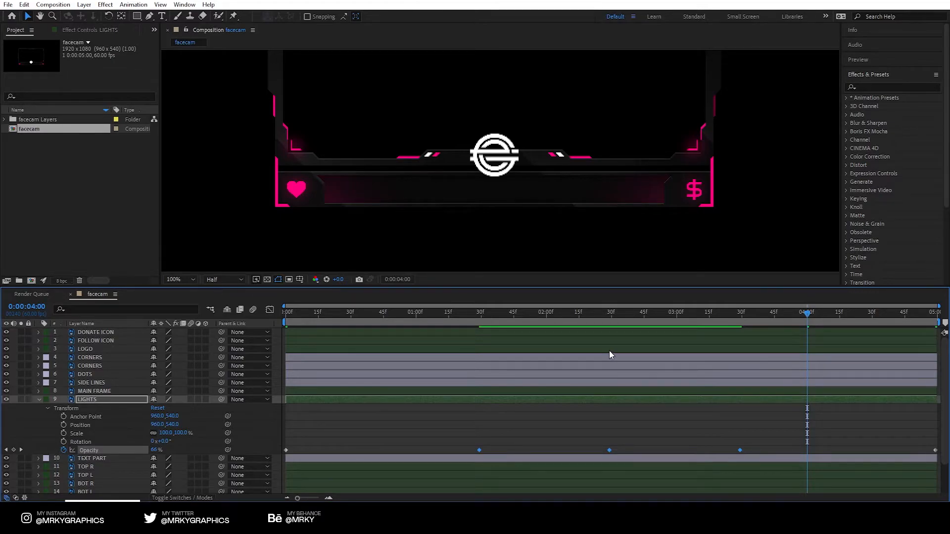
pyautogui.hotkey('alt', 'Right')
pyautogui.click(645, 437)
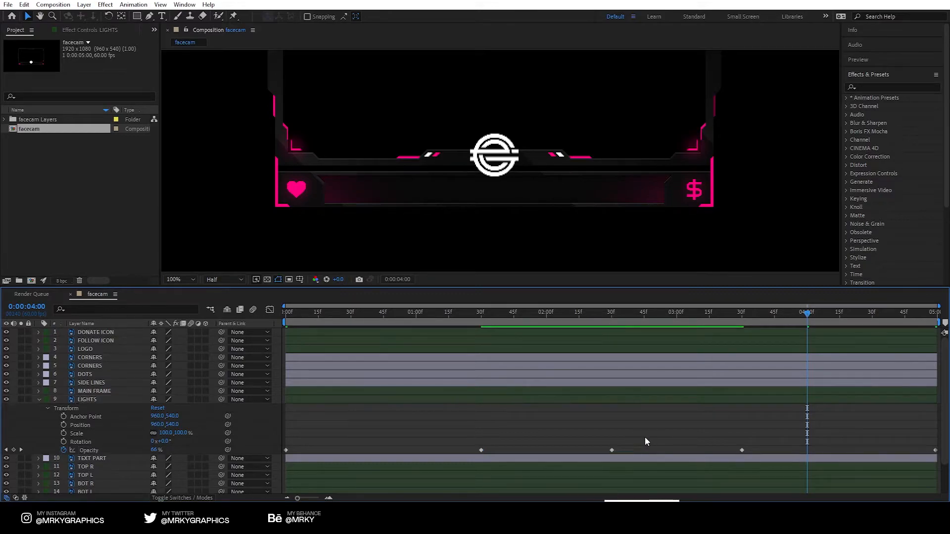
# - Move the two 100% LIGHTS opacity keyframes to about 1:15 and 3:45, and preview the pulsing
pyautogui.moveTo(481, 450); pyautogui.dragTo(435, 313)
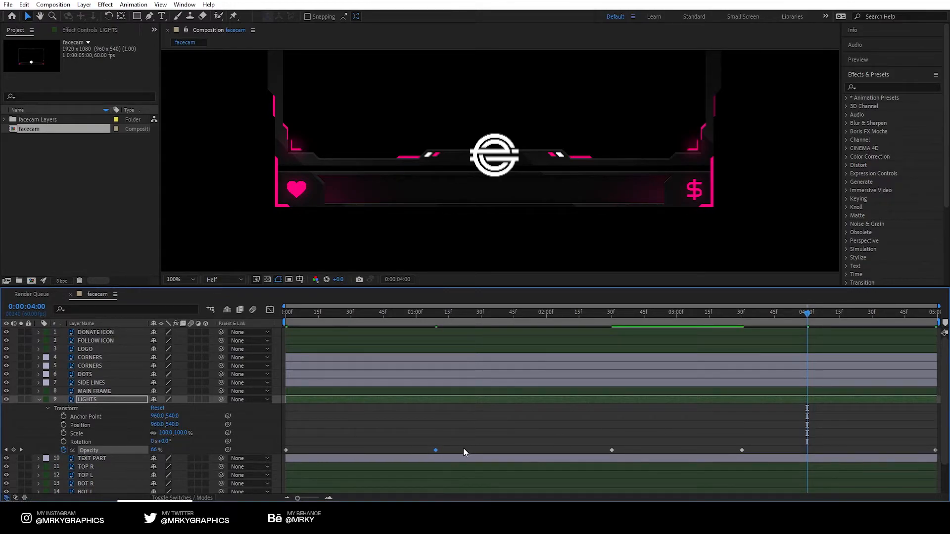
pyautogui.moveTo(438, 448); pyautogui.dragTo(448, 318)
pyautogui.moveTo(741, 450); pyautogui.dragTo(774, 319)
pyautogui.click(758, 431)
pyautogui.press('space')
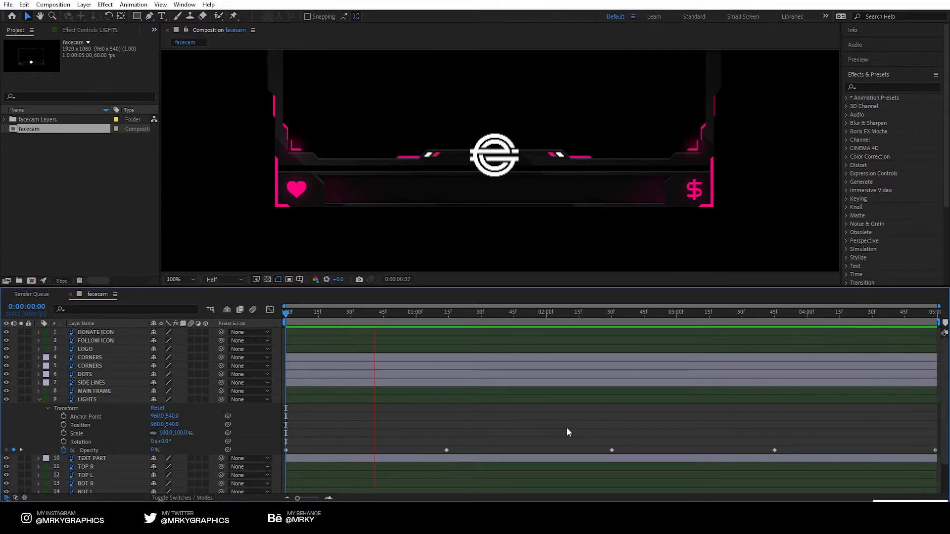
pyautogui.press('space')
# - Apply Easy Ease to all five LIGHTS opacity keyframes and collapse the layer's properties
pyautogui.scroll(-2, 924, 399)
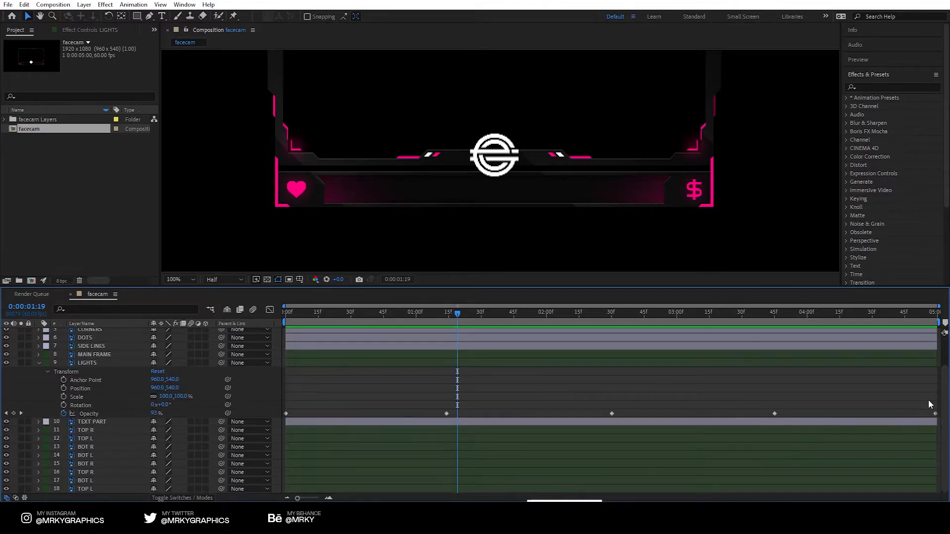
pyautogui.moveTo(934, 408)
pyautogui.mouseDown()
pyautogui.moveTo(271, 416)
pyautogui.moveTo(295, 405)
pyautogui.moveTo(946, 419)
pyautogui.mouseUp()
pyautogui.press('F9')
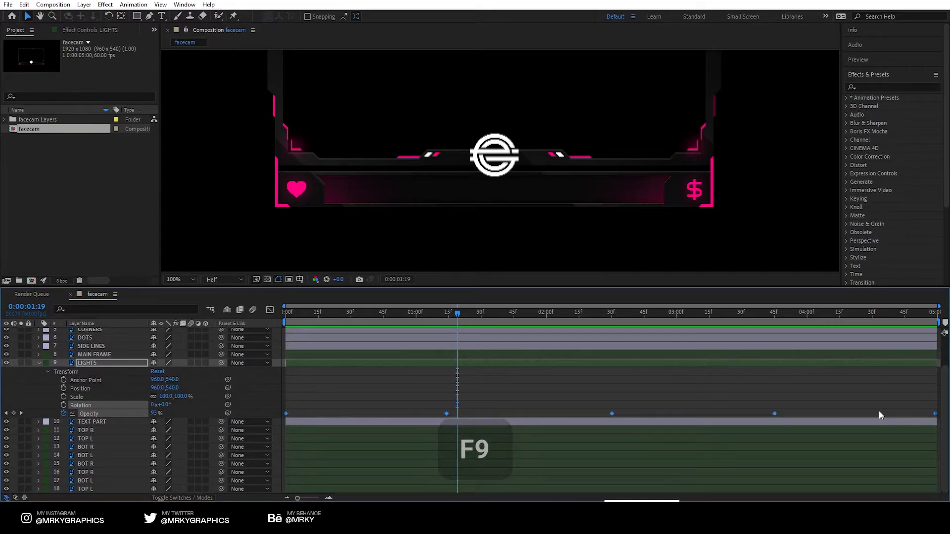
pyautogui.click(502, 387)
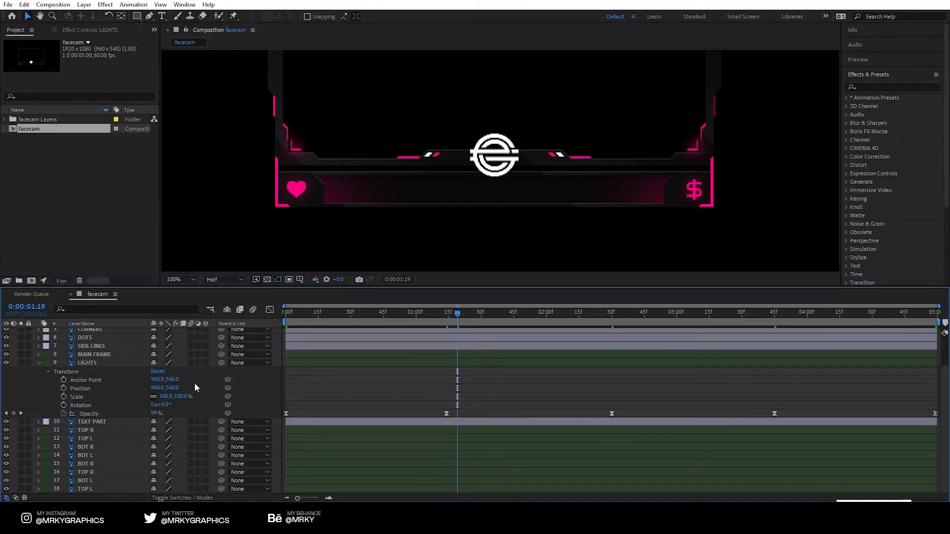
pyautogui.click(39, 363)
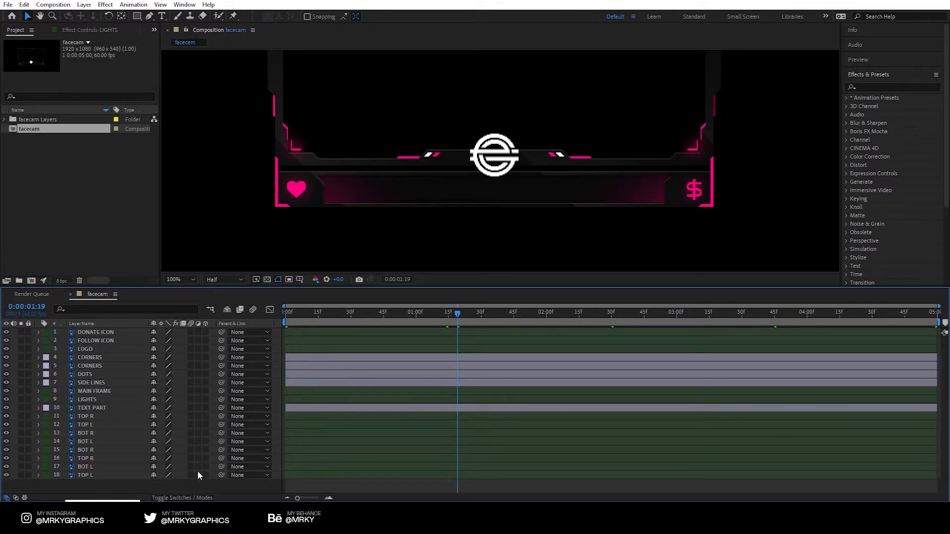
# - Enable motion blur on all 18 layers and for the composition, and preview the animation from the start
pyautogui.moveTo(189, 473); pyautogui.dragTo(189, 332)
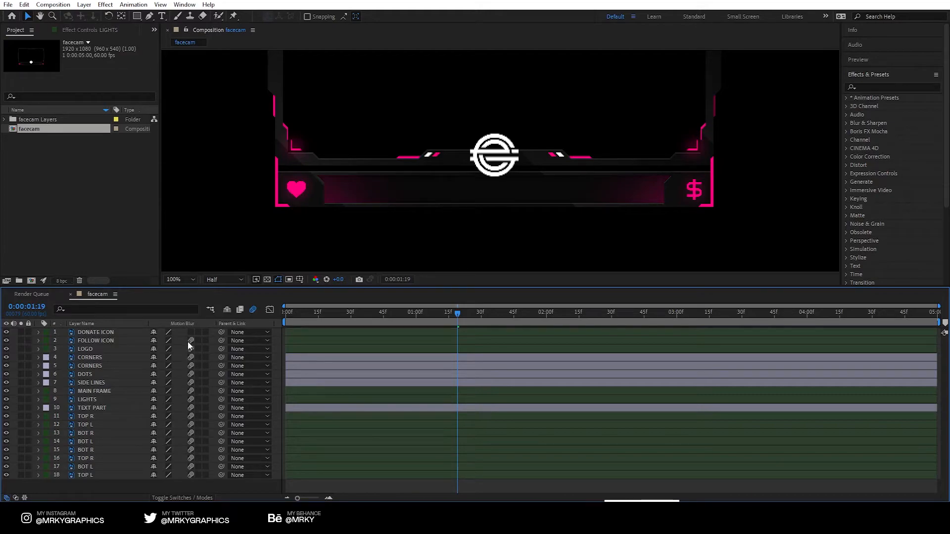
pyautogui.press('Home')
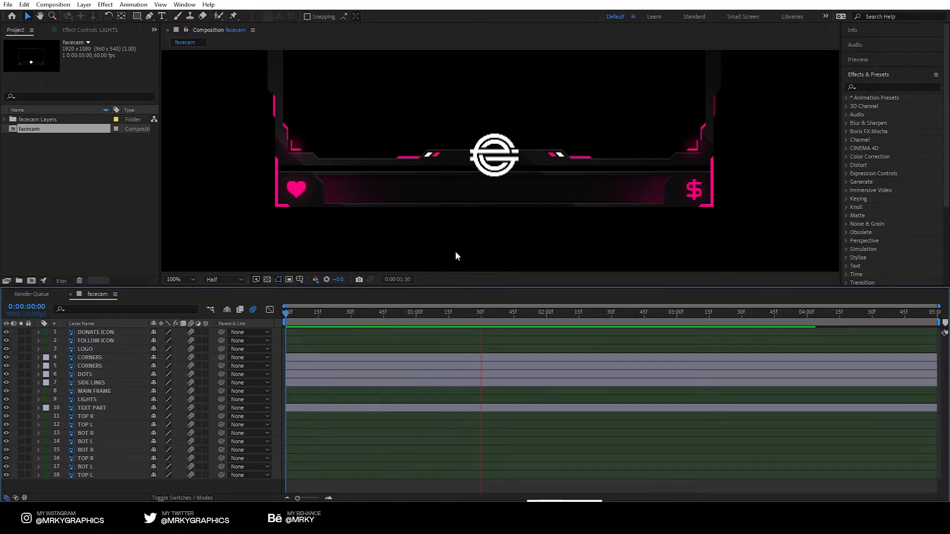
pyautogui.press('space')
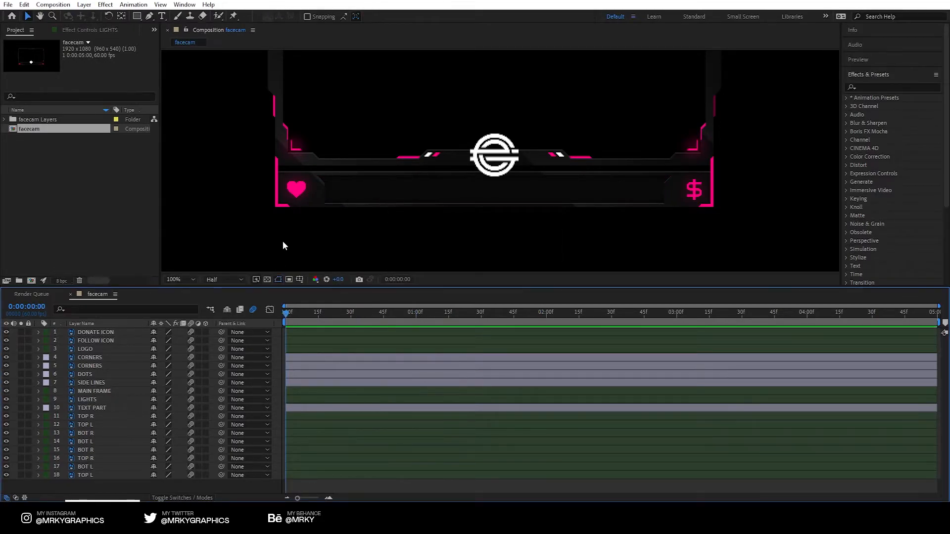
# - Assign the sandstone label colour to the LIGHTS layer
pyautogui.click(81, 424)
pyautogui.click(45, 399)
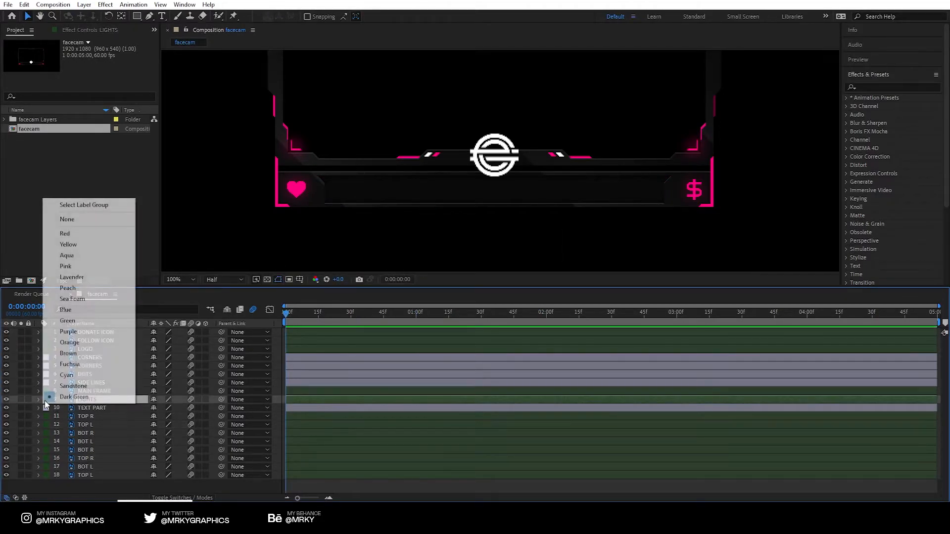
pyautogui.click(69, 387)
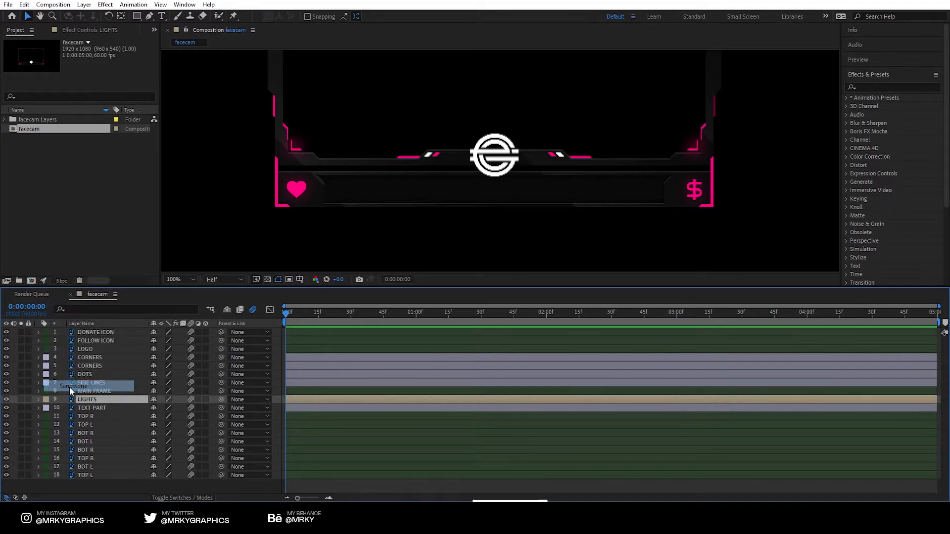
pyautogui.click(87, 415)
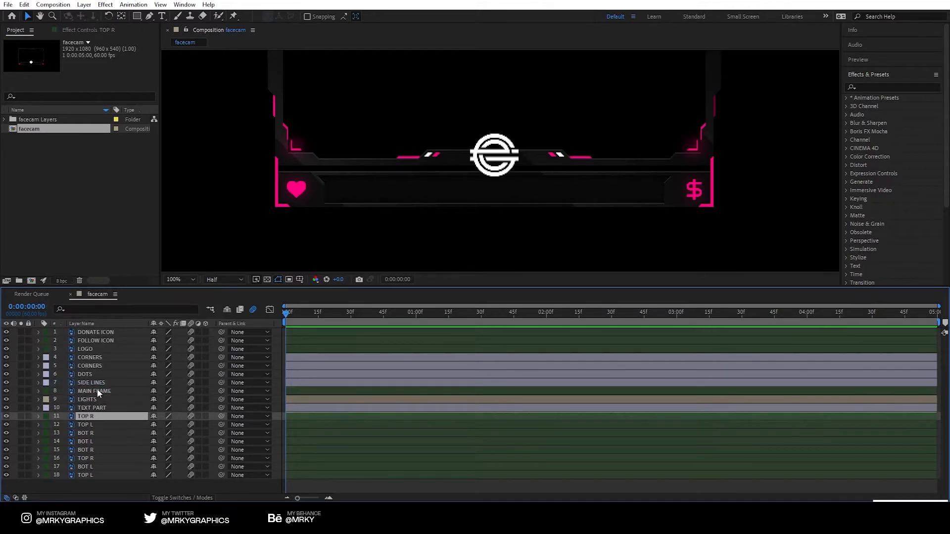
# - Expand the LOGO layer's transform properties and turn it into a 3D layer
pyautogui.click(89, 349)
pyautogui.click(45, 348)
pyautogui.click(39, 348)
pyautogui.click(39, 349)
pyautogui.click(47, 358)
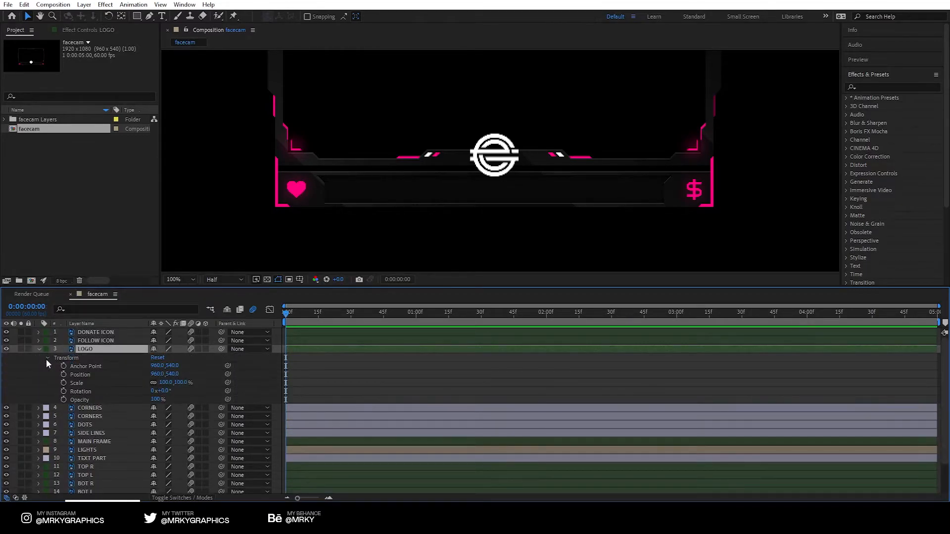
pyautogui.click(205, 349)
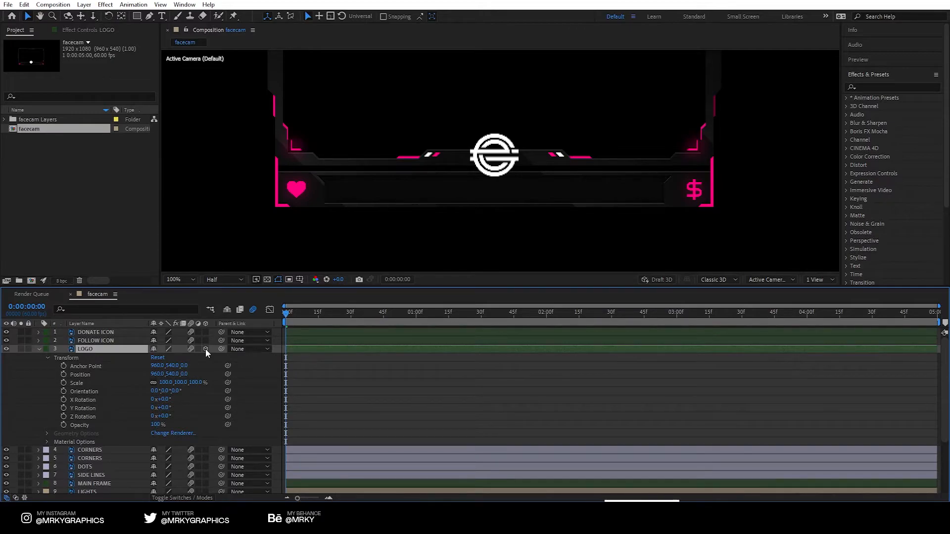
# - Try rotating the LOGO layer with Y Rotation and undo the change
pyautogui.click(85, 410)
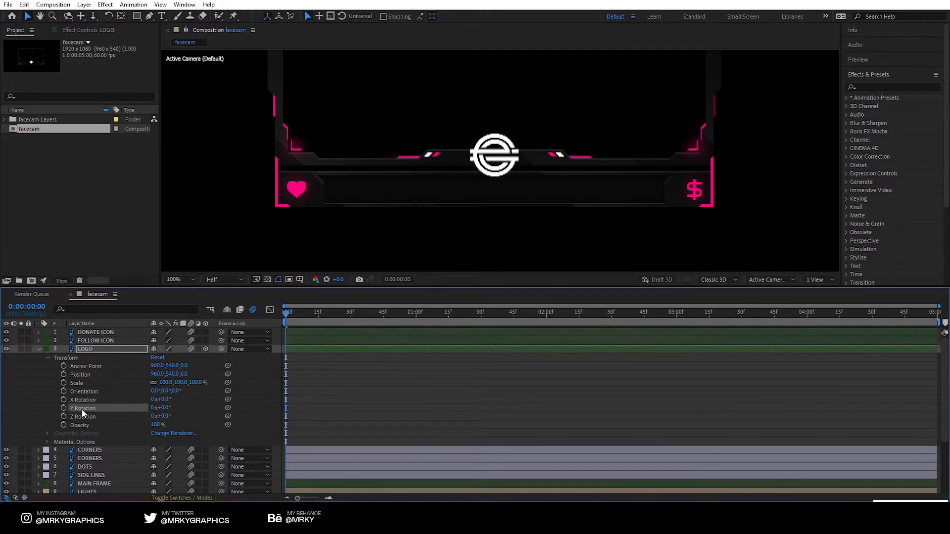
pyautogui.moveTo(157, 407); pyautogui.dragTo(324, 404)
pyautogui.hotkey('ctrl', 'z')
# - Keyframe the LOGO layer's Y Rotation from 0 at 1:00 to one full turn (1x) at 2:00
pyautogui.moveTo(297, 315); pyautogui.dragTo(418, 316)
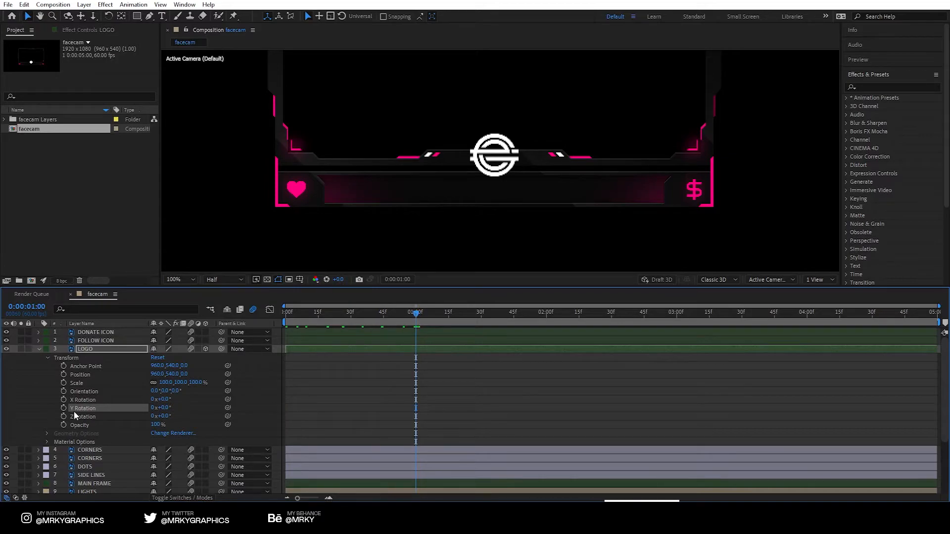
pyautogui.click(64, 407)
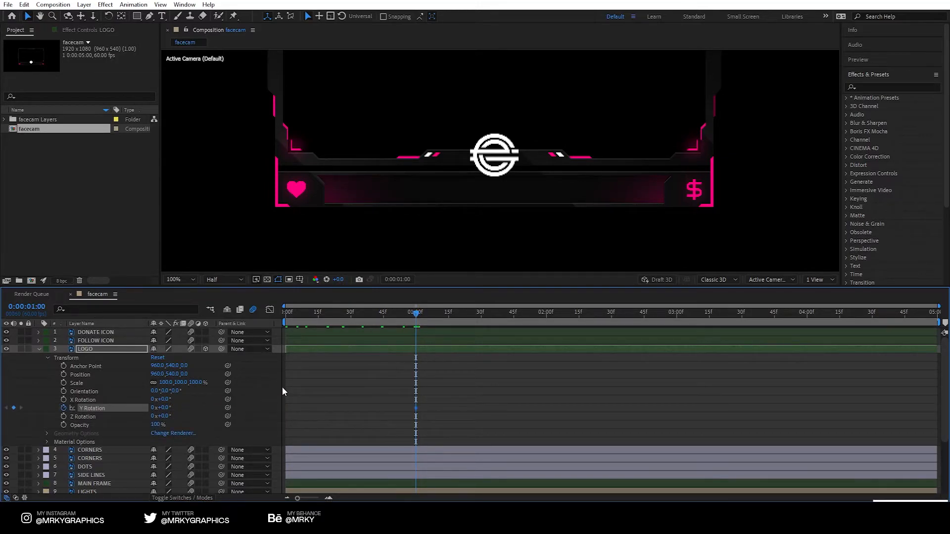
pyautogui.click(547, 317)
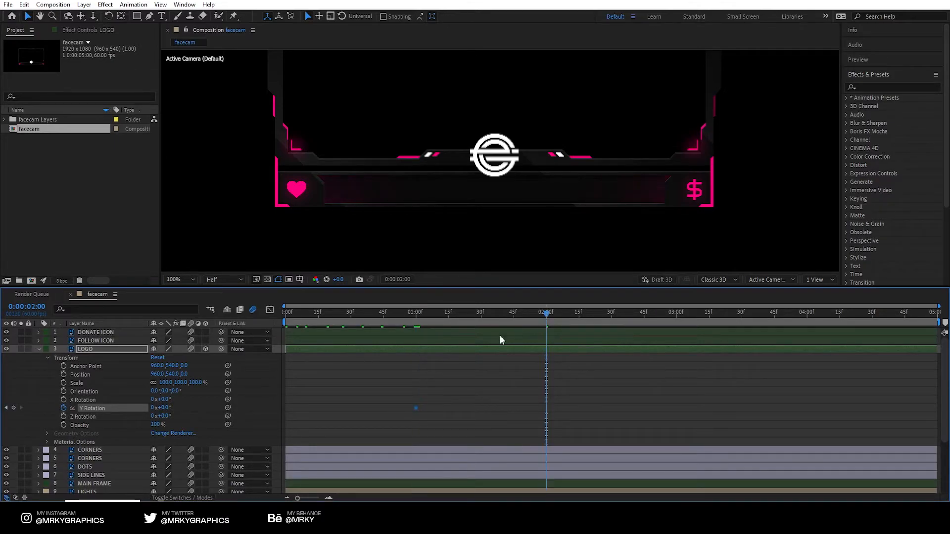
pyautogui.click(153, 408)
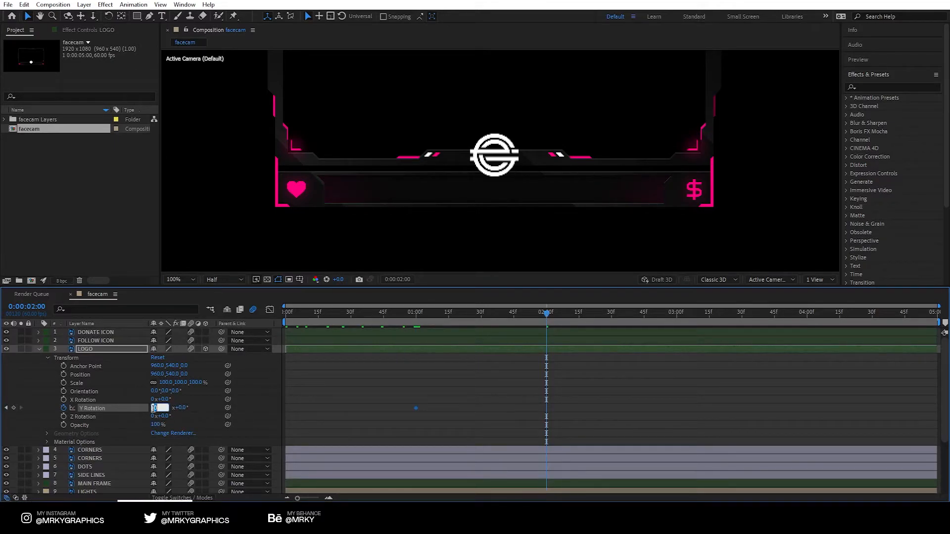
pyautogui.write('1')
pyautogui.press('Return')
# - Preview the logo's rotation from just before its first Y Rotation keyframe
pyautogui.moveTo(512, 310); pyautogui.dragTo(395, 322)
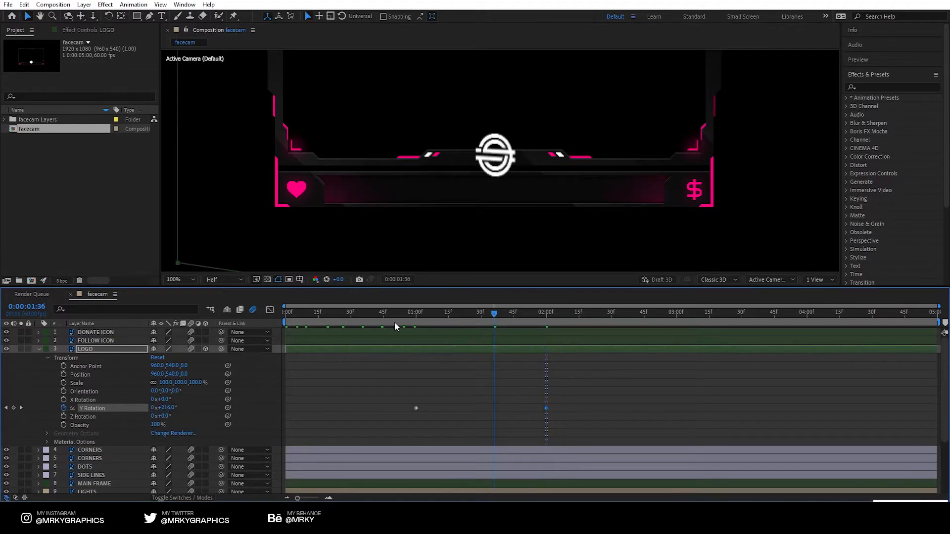
pyautogui.press('space')
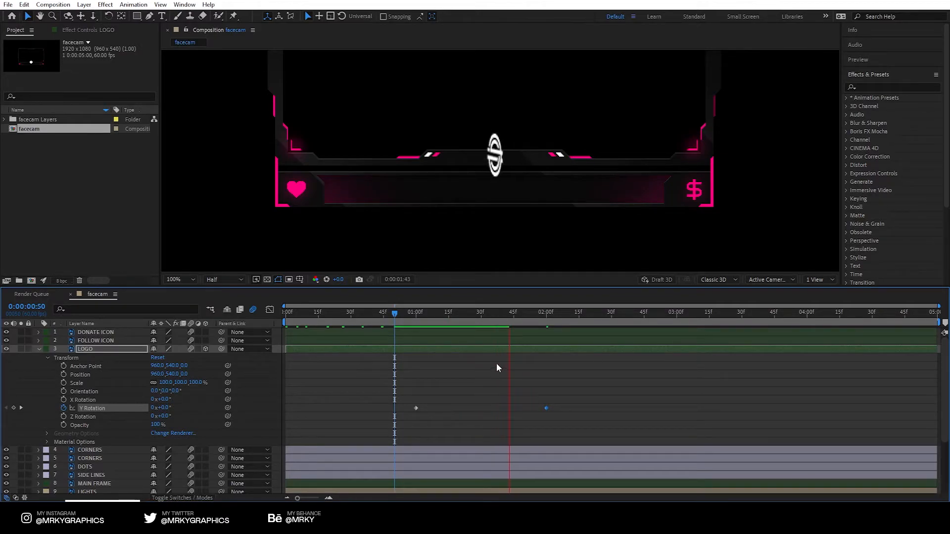
pyautogui.press('space')
pyautogui.click(403, 312)
pyautogui.click(403, 312)
pyautogui.press('space')
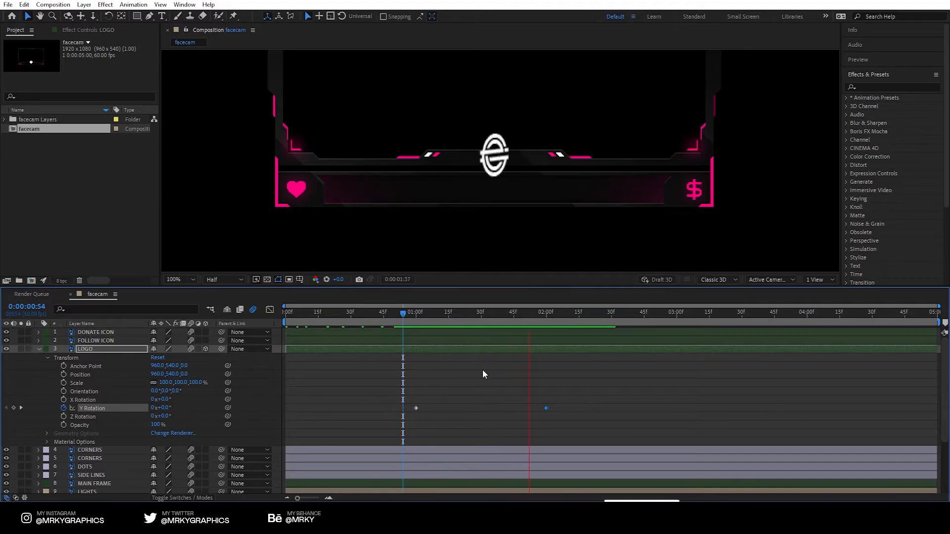
pyautogui.press('space')
# - Apply Easy Ease to both LOGO Y Rotation keyframes and shift them to run from about 2:00 to 3:00
pyautogui.moveTo(554, 393); pyautogui.dragTo(399, 408)
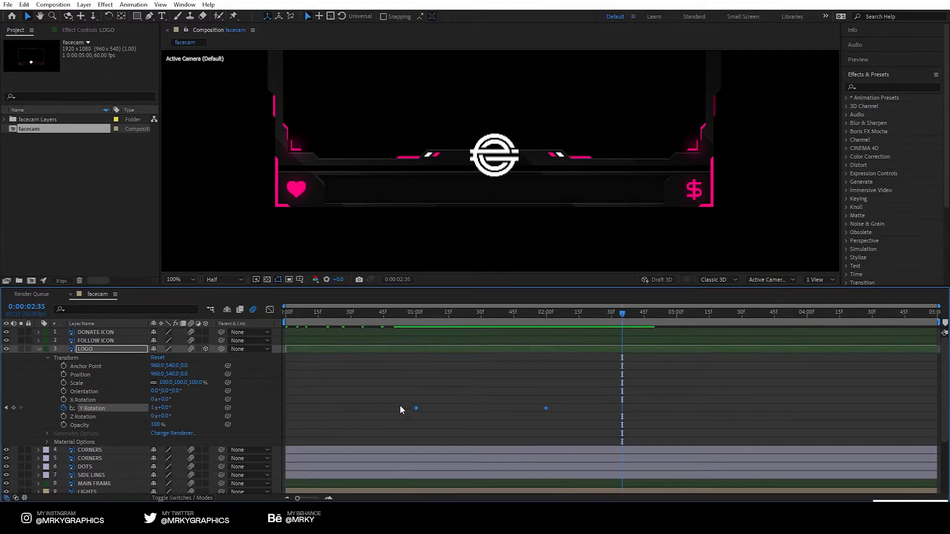
pyautogui.press('F9')
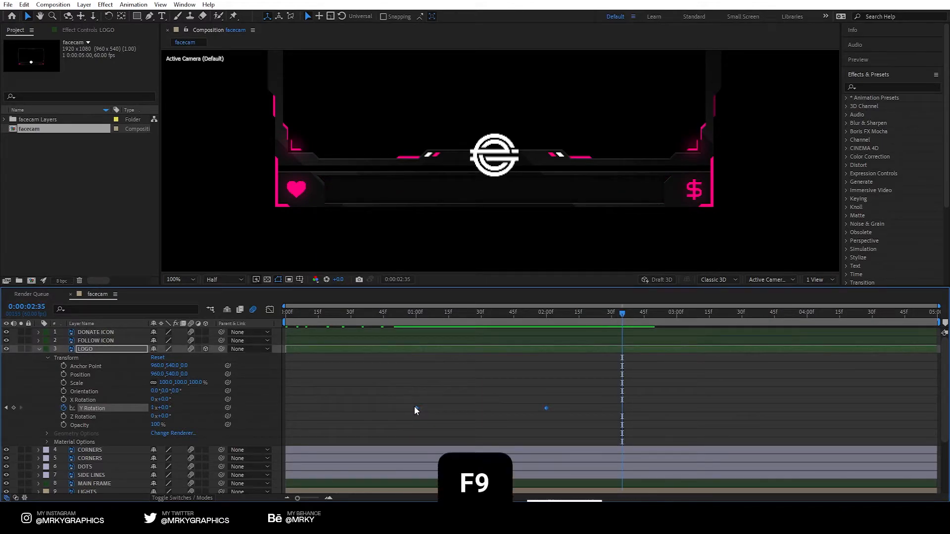
pyautogui.click(402, 317)
pyautogui.press('space')
pyautogui.press('space')
pyautogui.moveTo(587, 392); pyautogui.dragTo(501, 317)
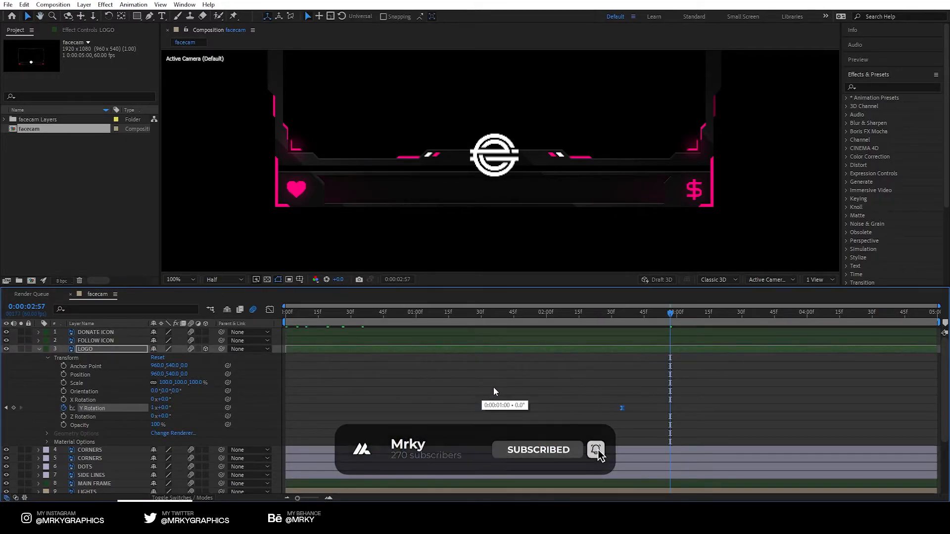
pyautogui.click(602, 392)
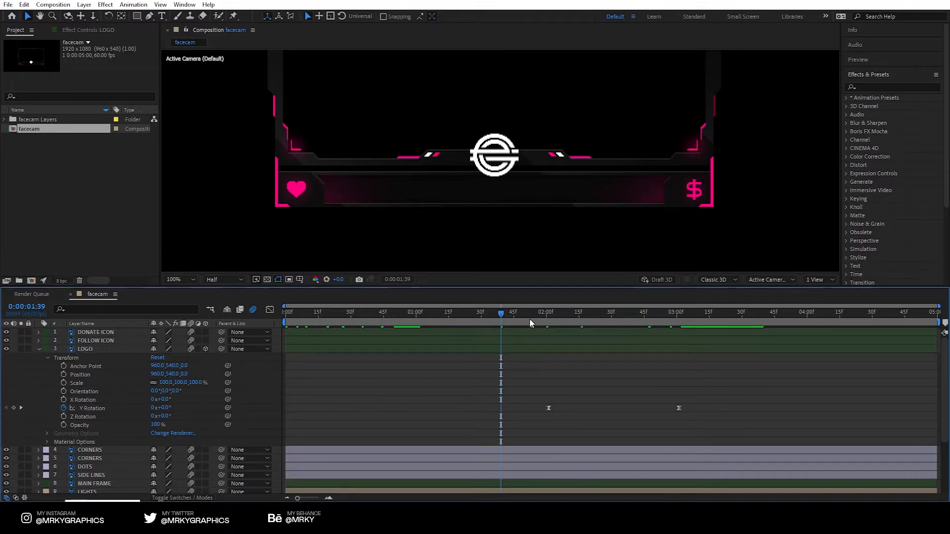
# - Preview the whole composition from the start to check the timing of the logo's spin
pyautogui.press('Home')
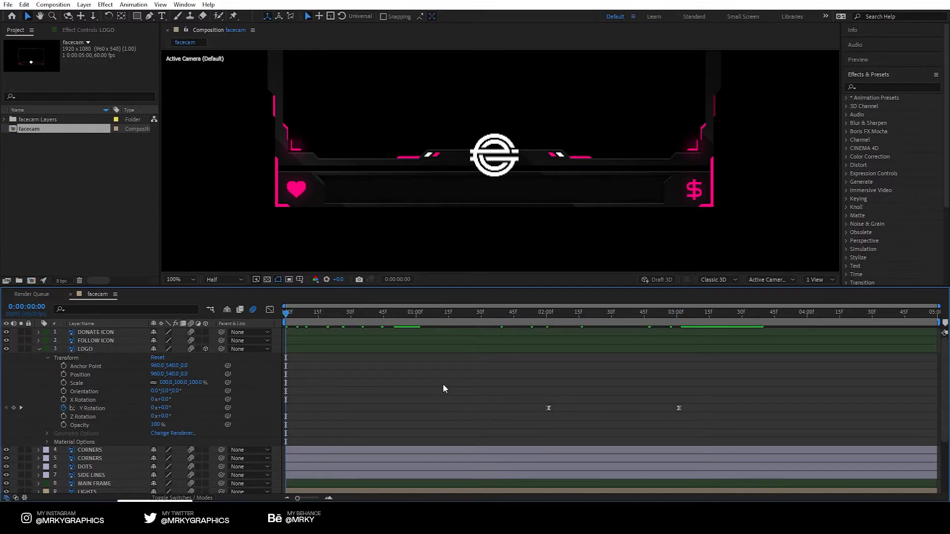
pyautogui.press('space')
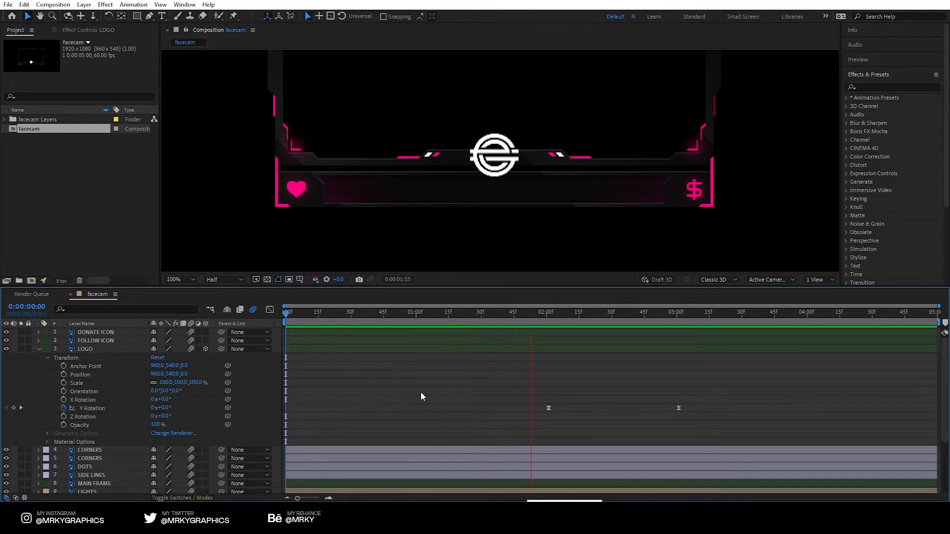
pyautogui.press('space')
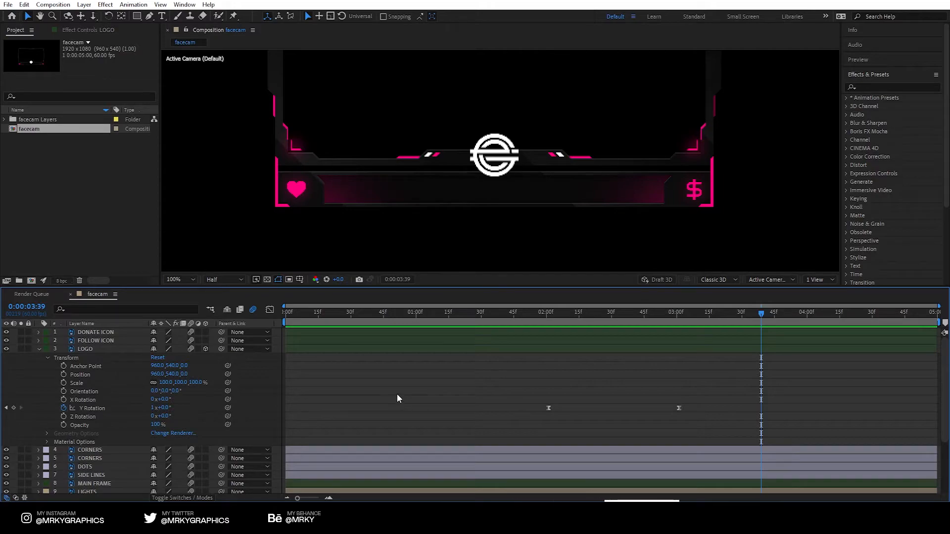
# - Collapse the LOGO layer's properties and assign it the sandstone label colour
pyautogui.click(47, 358)
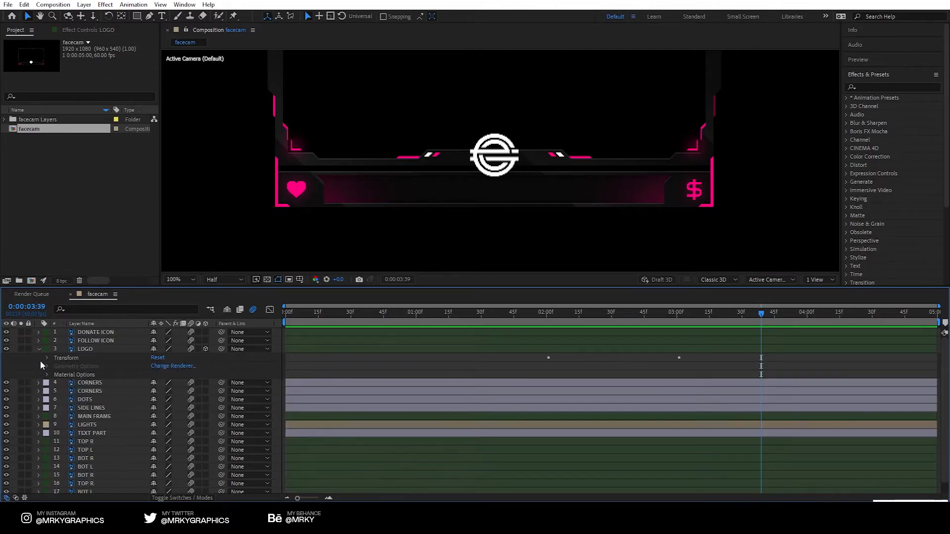
pyautogui.click(39, 349)
pyautogui.click(46, 349)
pyautogui.click(62, 340)
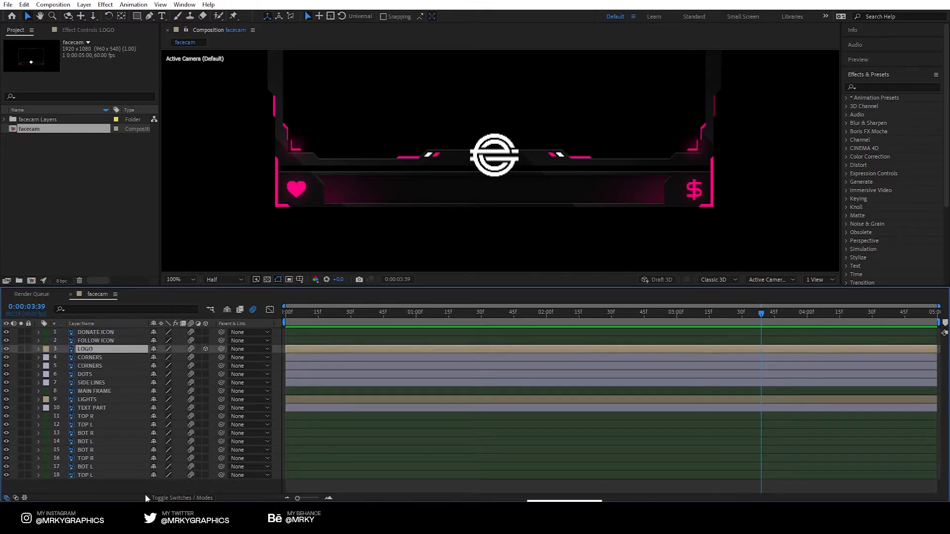
pyautogui.click(142, 483)
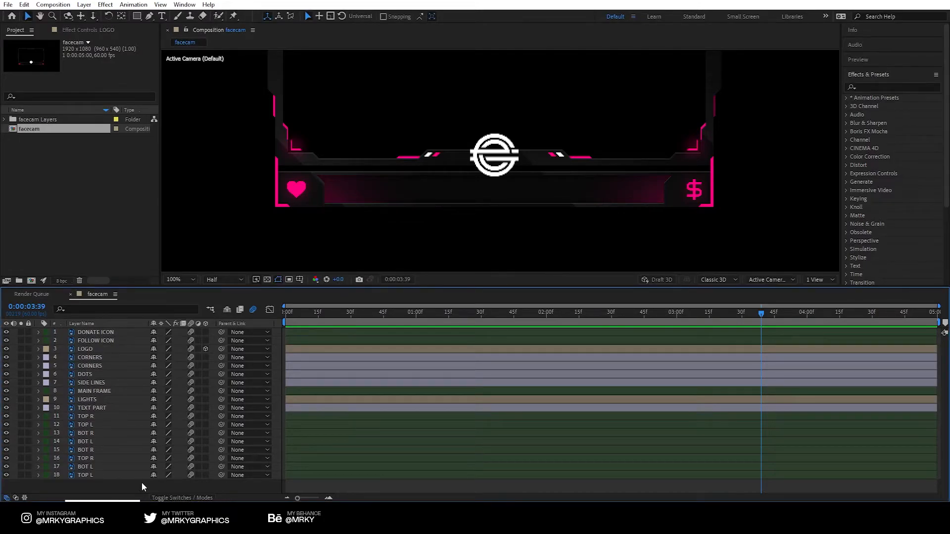
# - Move the FOLLOW ICON layer's anchor point to the centre of the heart with the Pan Behind tool
pyautogui.click(96, 341)
pyautogui.press('Home')
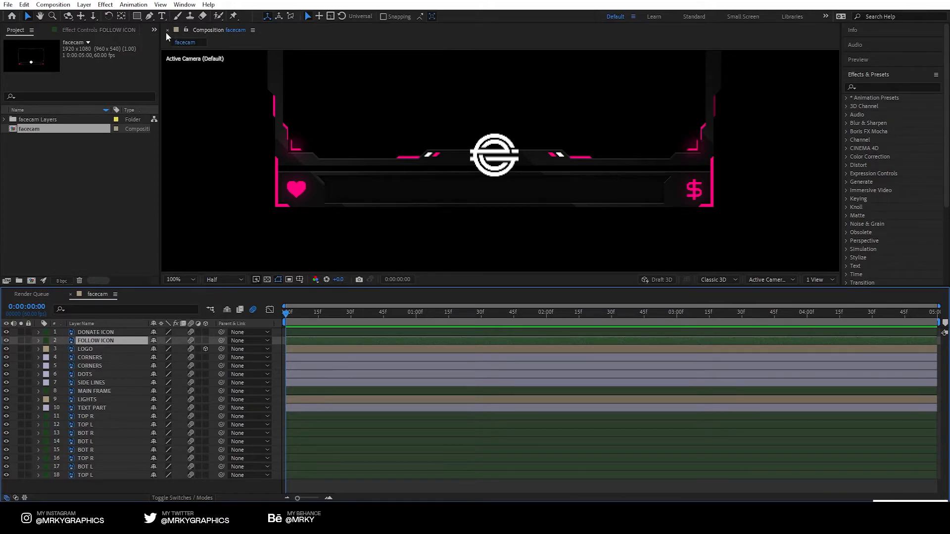
pyautogui.click(121, 16)
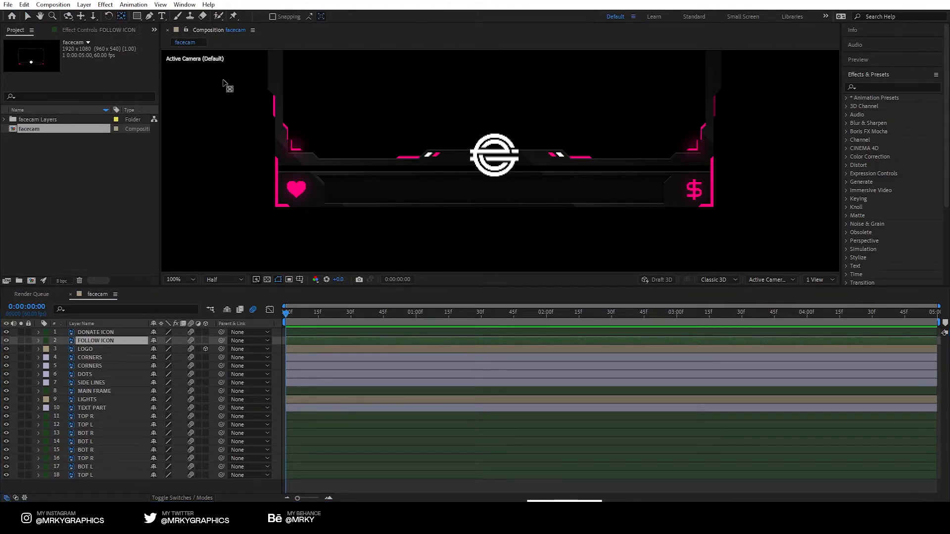
pyautogui.moveTo(461, 155); pyautogui.dragTo(529, 184)
pyautogui.moveTo(561, 73); pyautogui.dragTo(365, 220)
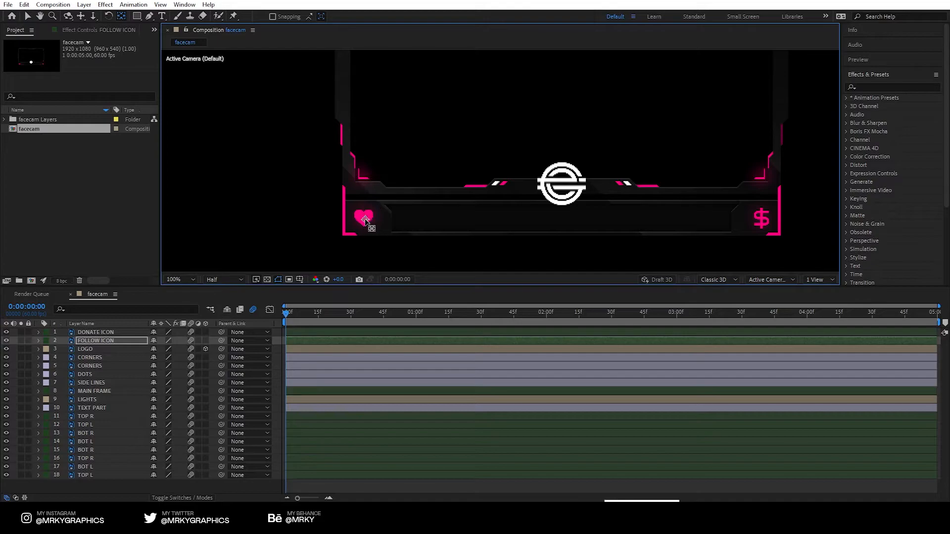
pyautogui.press('.')
pyautogui.moveTo(454, 170); pyautogui.dragTo(527, 138)
pyautogui.scroll(3, 438, 164)
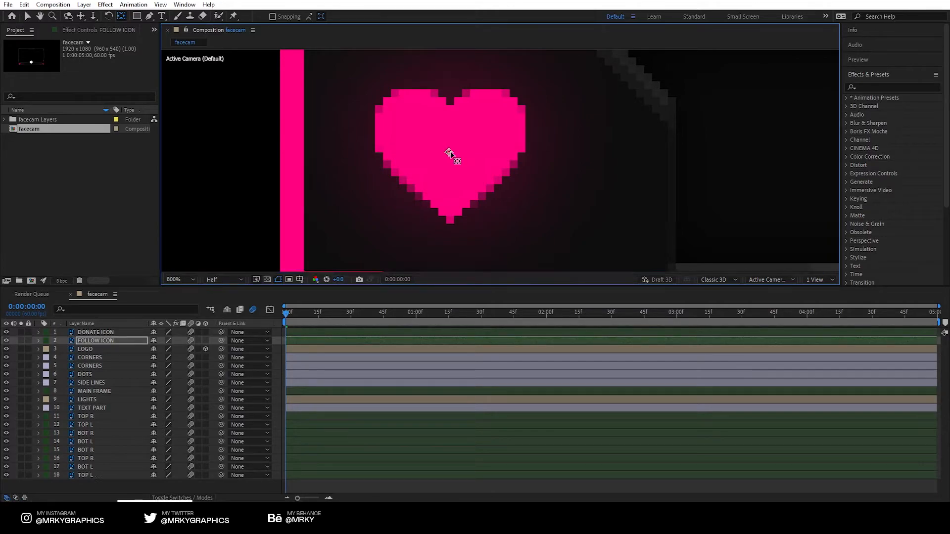
pyautogui.scroll(-4, 449, 156)
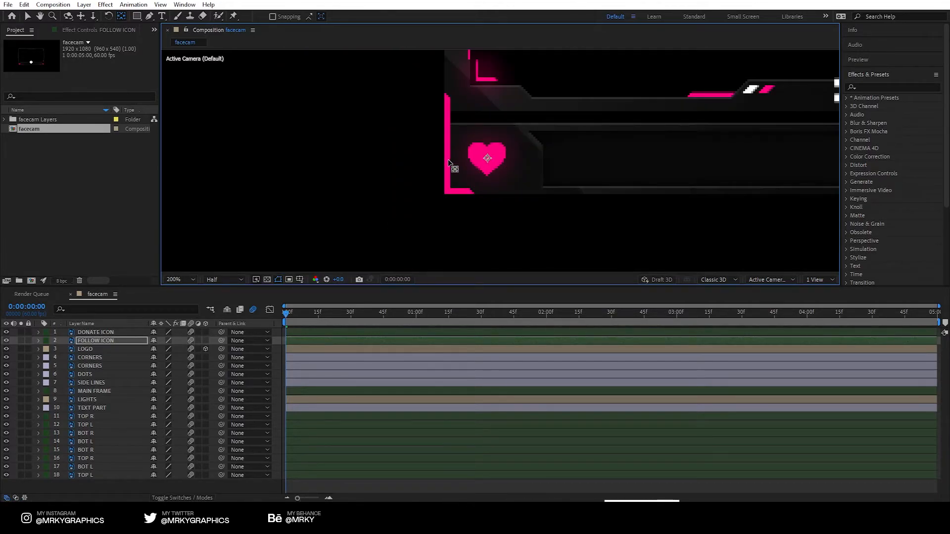
# - Move the DONATE ICON layer's anchor point to the centre of the dollar sign
pyautogui.click(114, 332)
pyautogui.scroll(-2, 284, 237)
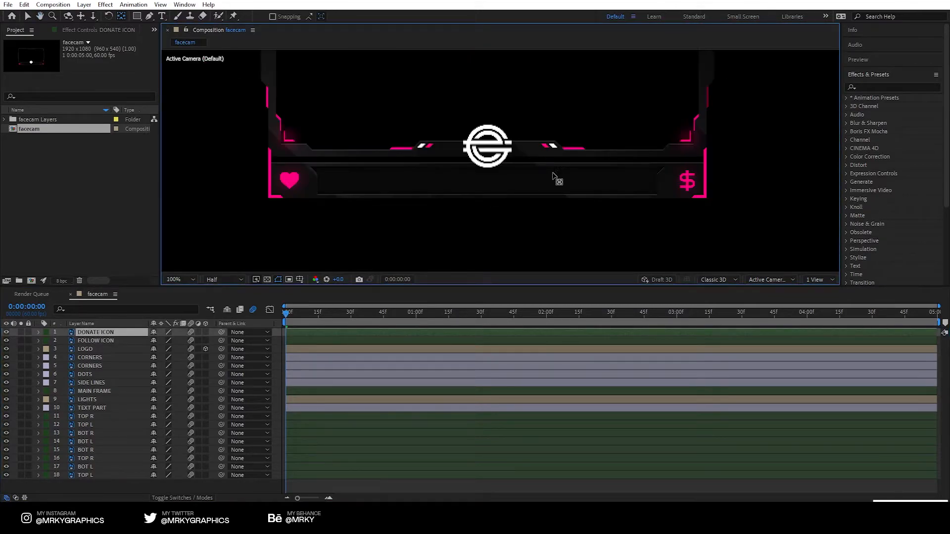
pyautogui.moveTo(538, 182); pyautogui.dragTo(342, 258)
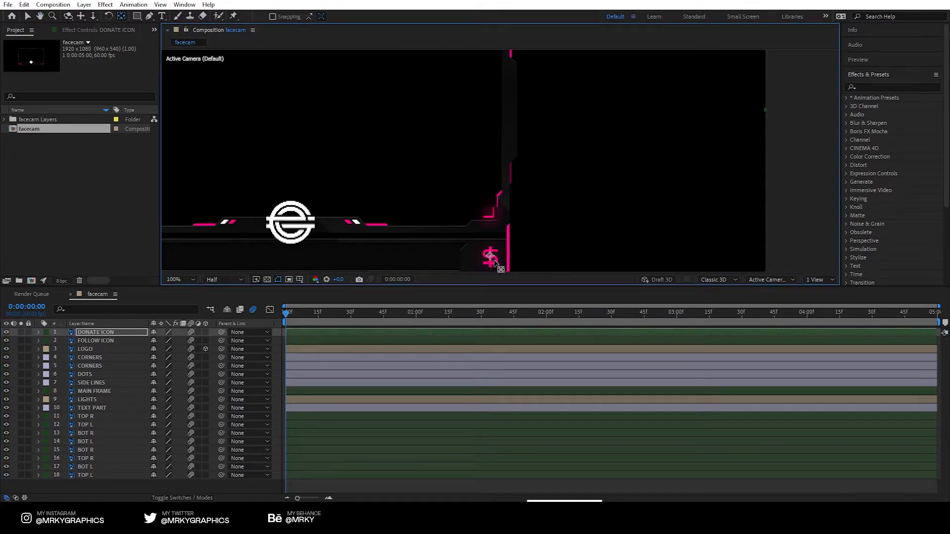
pyautogui.scroll(2, 494, 262)
pyautogui.moveTo(485, 268); pyautogui.dragTo(460, 91)
pyautogui.moveTo(456, 142); pyautogui.dragTo(472, 69)
pyautogui.scroll(1, 449, 262)
pyautogui.moveTo(452, 242); pyautogui.dragTo(484, 65)
pyautogui.moveTo(433, 161); pyautogui.dragTo(440, 146)
pyautogui.scroll(-8, 443, 149)
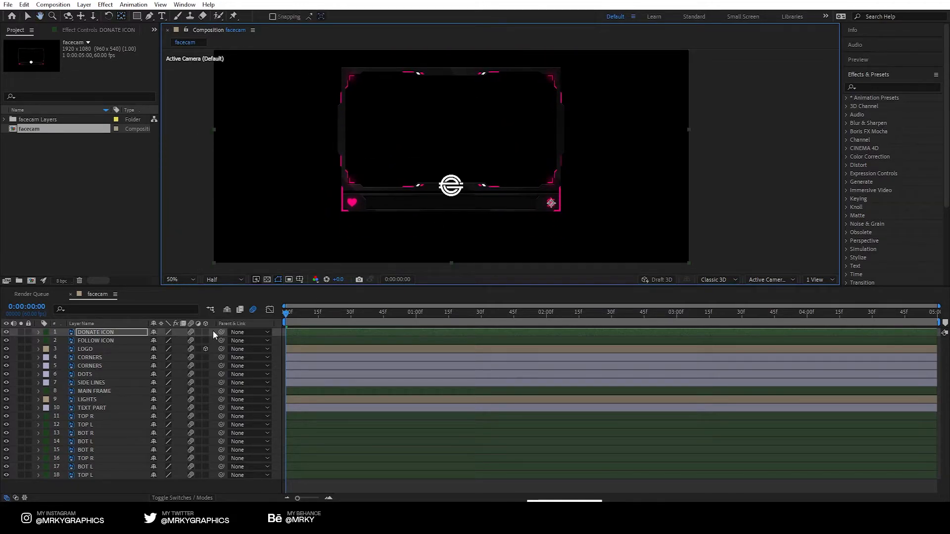
# - Turn the DONATE ICON and FOLLOW ICON layers into 3D layers and return to the Selection tool
pyautogui.moveTo(206, 332); pyautogui.dragTo(206, 340)
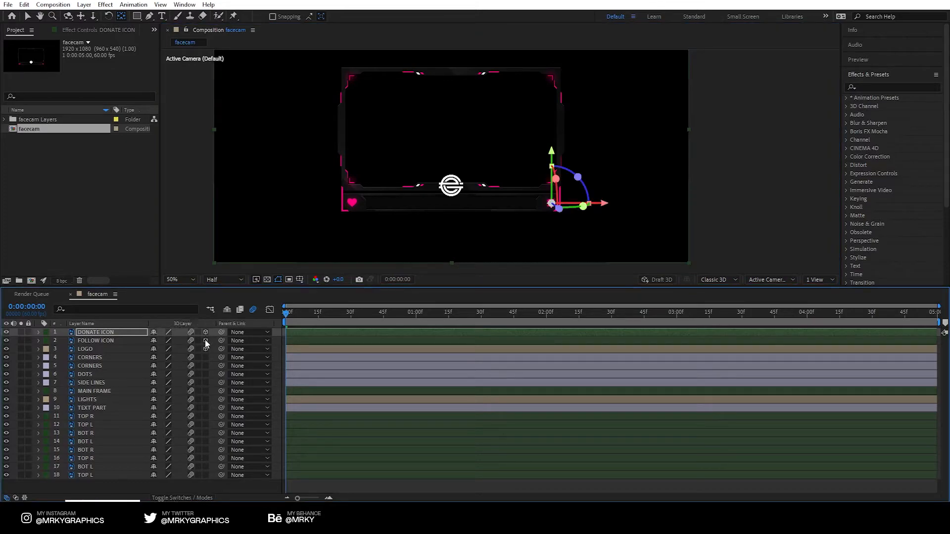
pyautogui.click(32, 17)
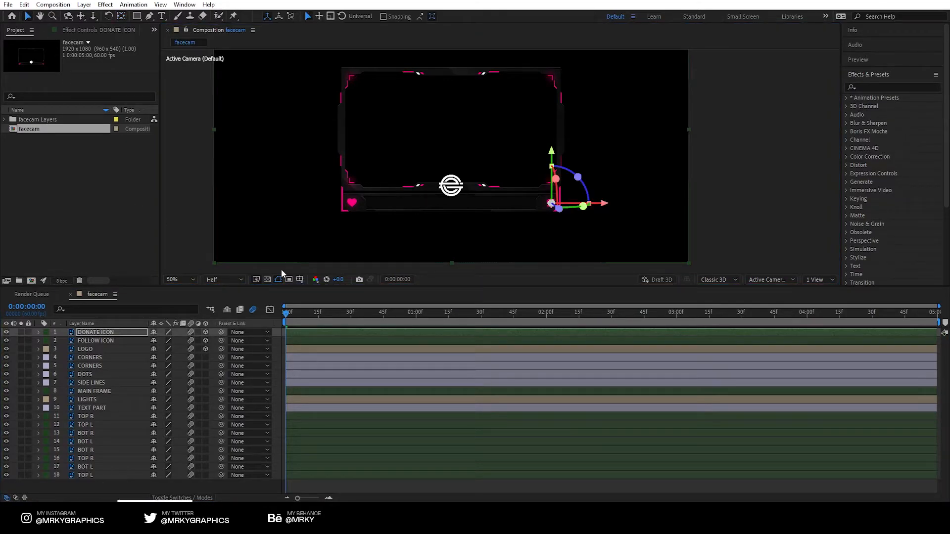
pyautogui.click(281, 269)
# - Keyframe the FOLLOW ICON layer's Y Rotation from 0 at the start to one full turn (1x) at 1:00
pyautogui.click(96, 340)
pyautogui.click(38, 340)
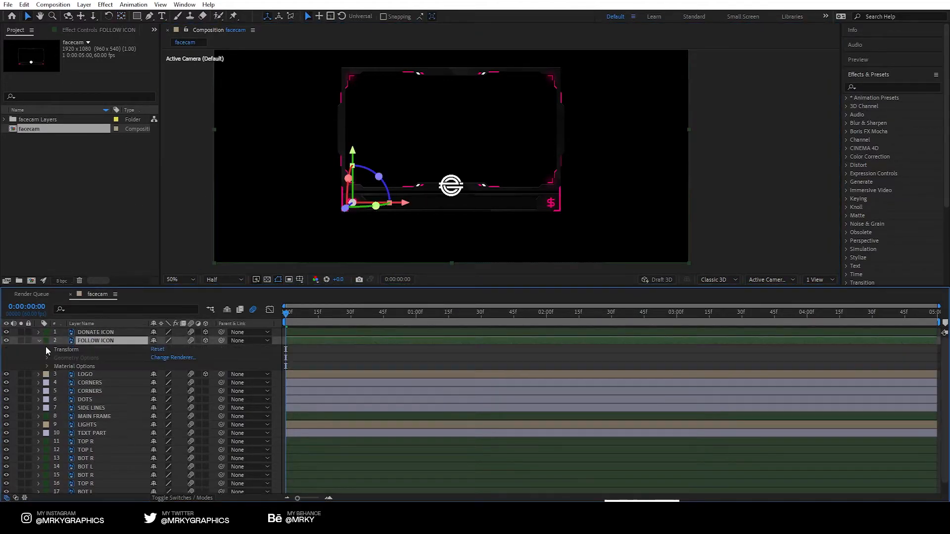
pyautogui.click(48, 349)
pyautogui.scroll(2, 325, 222)
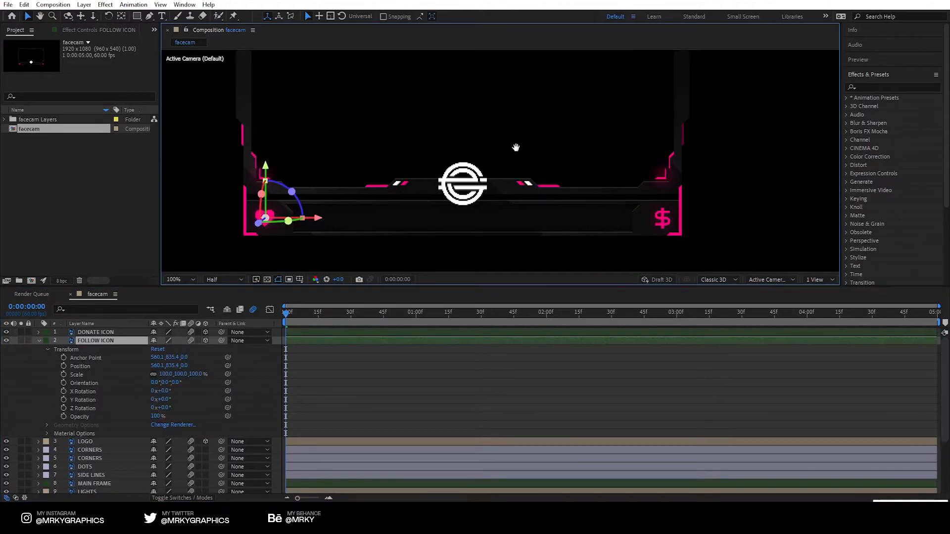
pyautogui.click(63, 400)
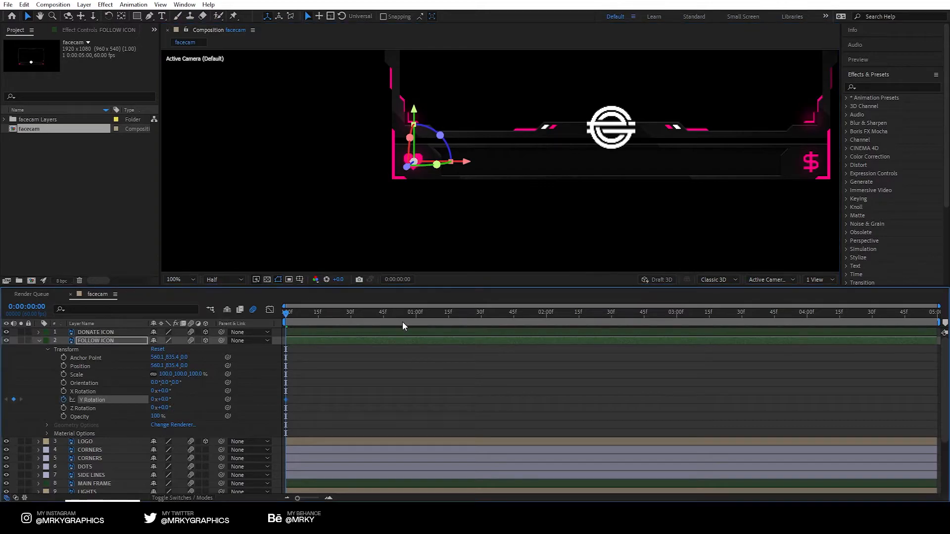
pyautogui.moveTo(418, 316); pyautogui.dragTo(415, 315)
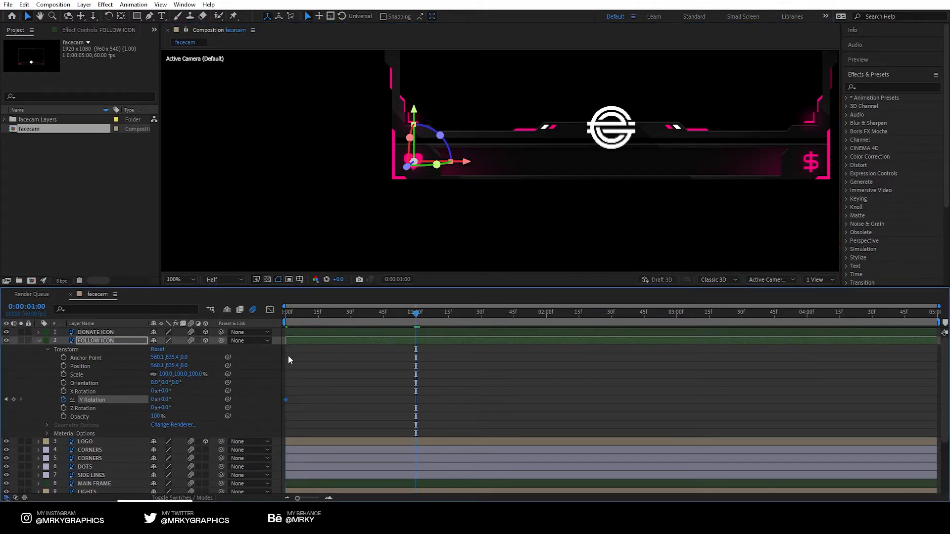
pyautogui.click(151, 399)
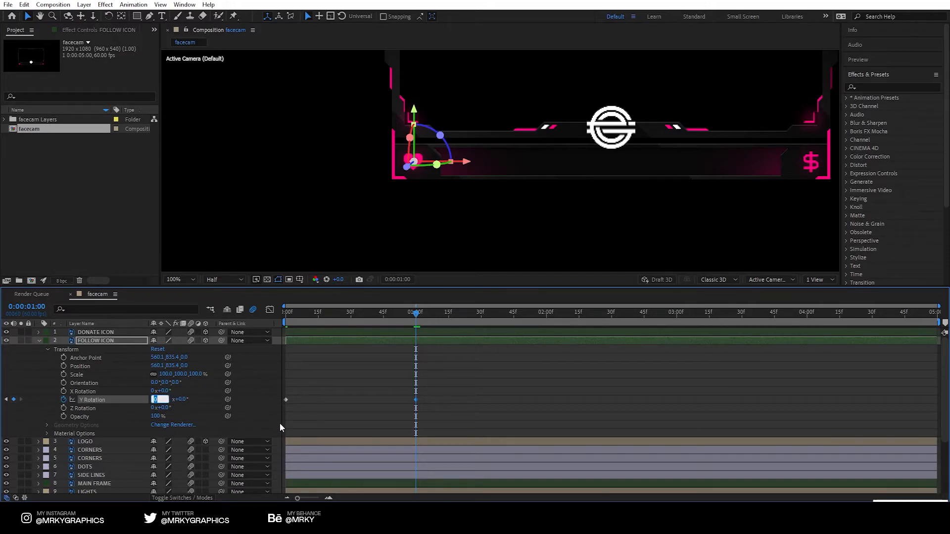
pyautogui.write('1')
pyautogui.click(321, 391)
# - Preview the heart icon's rotation from the start of the composition
pyautogui.moveTo(351, 315); pyautogui.dragTo(236, 323)
pyautogui.press('space')
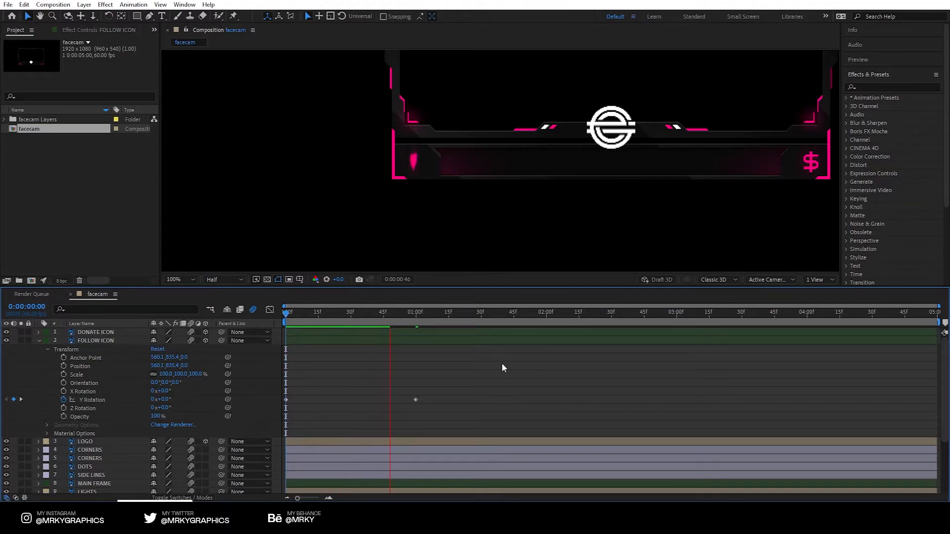
pyautogui.press('space')
pyautogui.press('Home')
pyautogui.press('space')
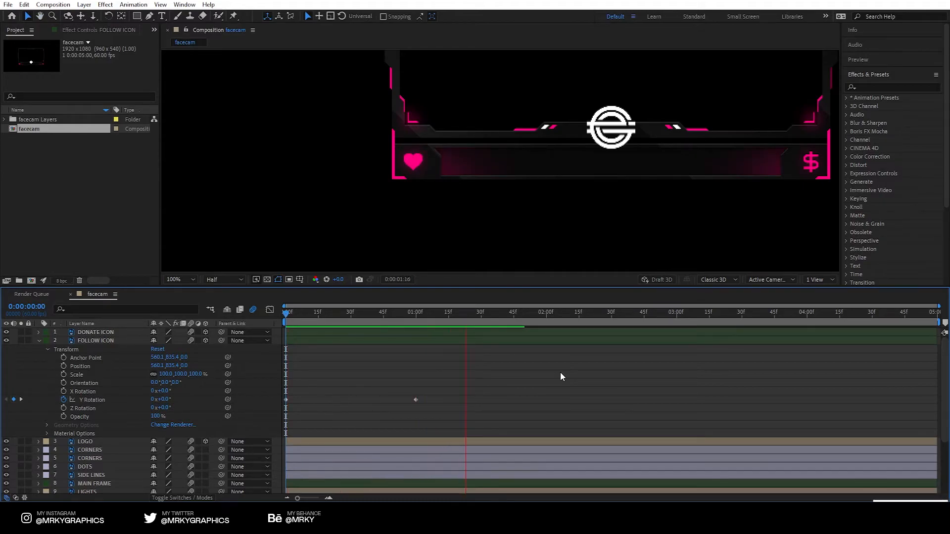
pyautogui.press('space')
# - Apply Easy Ease to both Y Rotation keyframes of the FOLLOW ICON layer and collapse its transform properties
pyautogui.moveTo(461, 379); pyautogui.dragTo(224, 413)
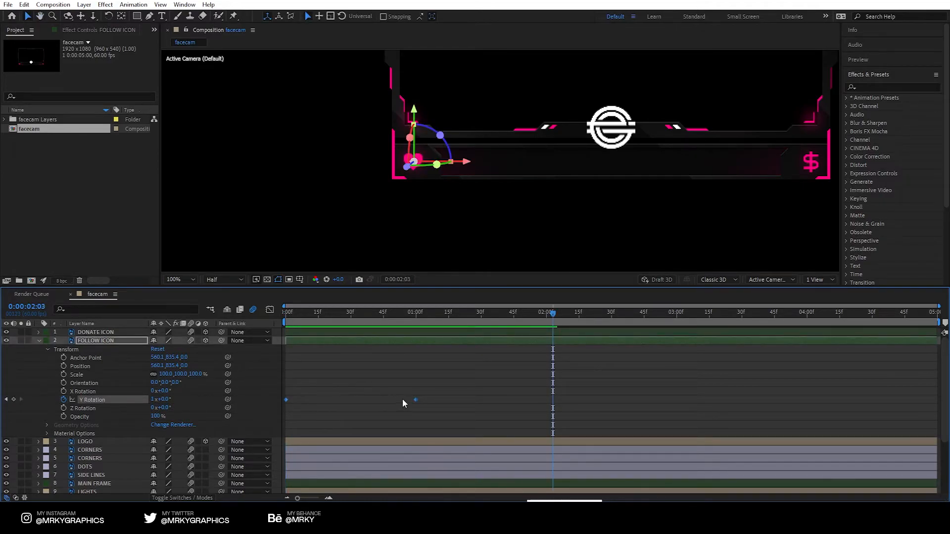
pyautogui.press('F9')
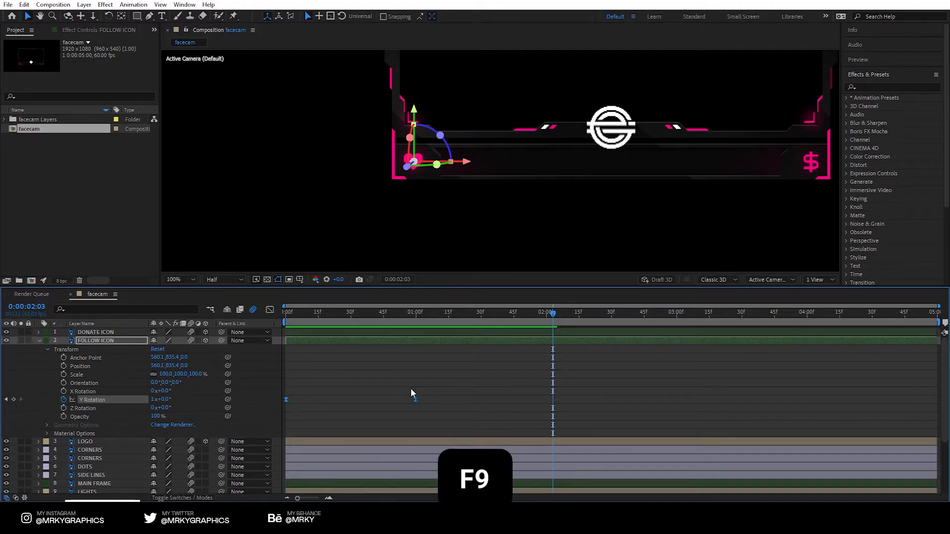
pyautogui.click(384, 373)
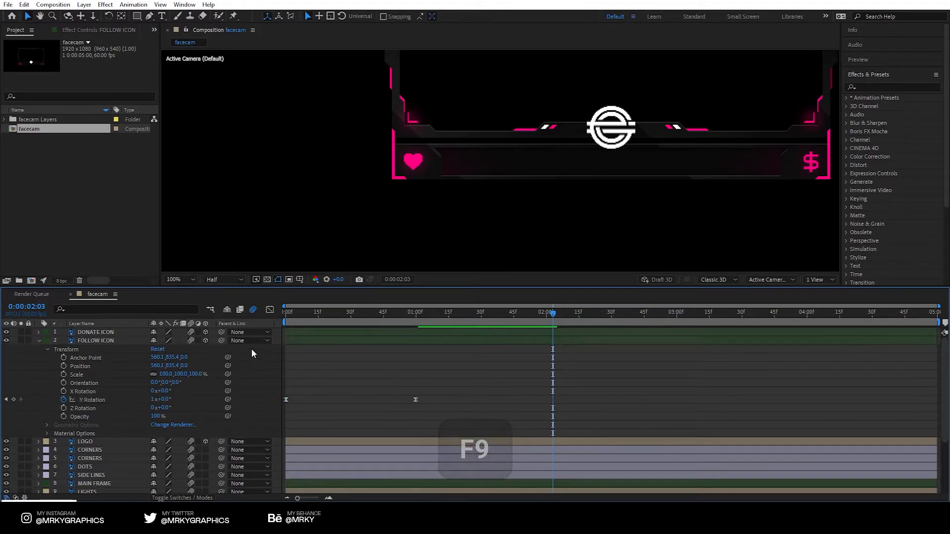
pyautogui.click(48, 349)
# - Keyframe the DONATE ICON layer's Y Rotation from 0 at the start to one full turn (1x) at 1:00, with Easy Ease
pyautogui.click(38, 332)
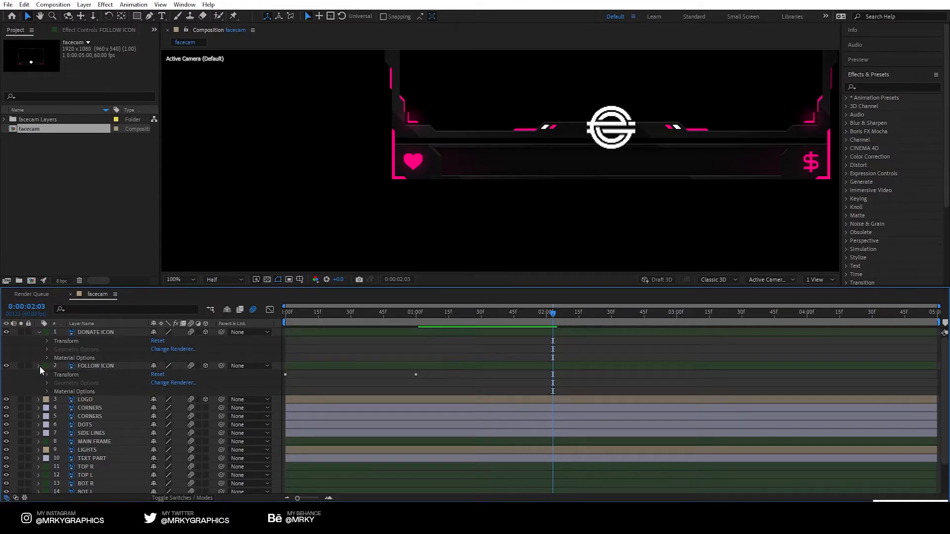
pyautogui.click(39, 366)
pyautogui.click(47, 341)
pyautogui.press('Home')
pyautogui.click(64, 391)
pyautogui.moveTo(401, 319); pyautogui.dragTo(416, 317)
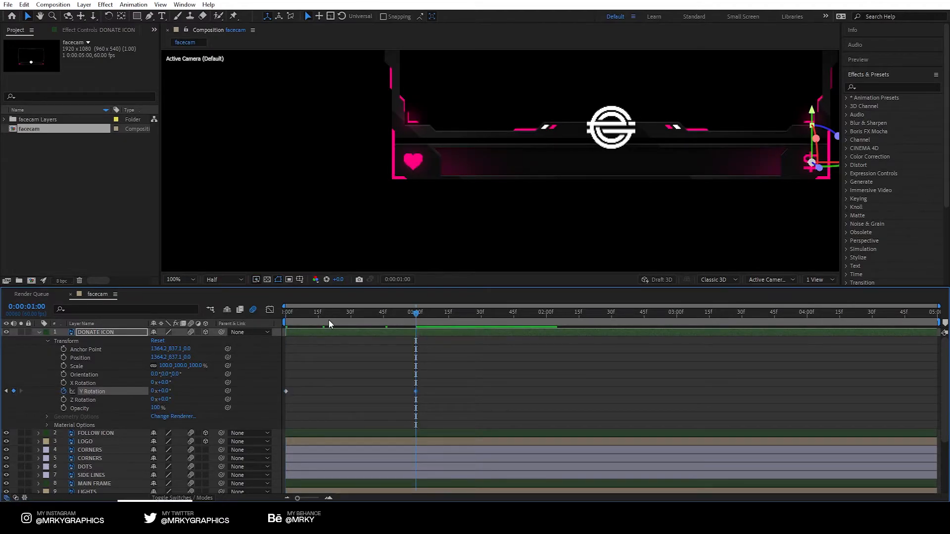
pyautogui.click(153, 390)
pyautogui.write('1')
pyautogui.press('Return')
pyautogui.moveTo(488, 384); pyautogui.dragTo(254, 396)
pyautogui.press('F9')
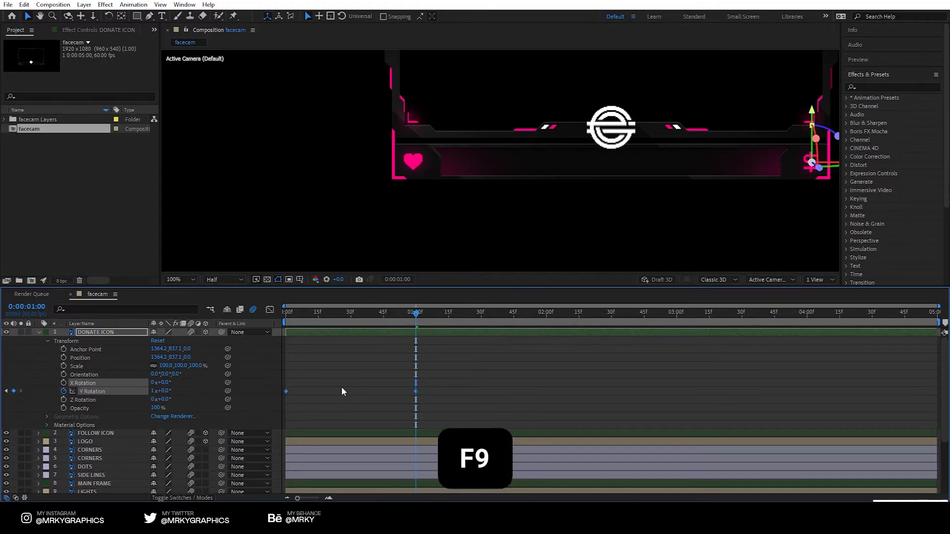
# - Collapse the DONATE ICON layer and preview both icons' rotations from the start of the composition
pyautogui.moveTo(357, 316); pyautogui.dragTo(282, 317)
pyautogui.click(39, 333)
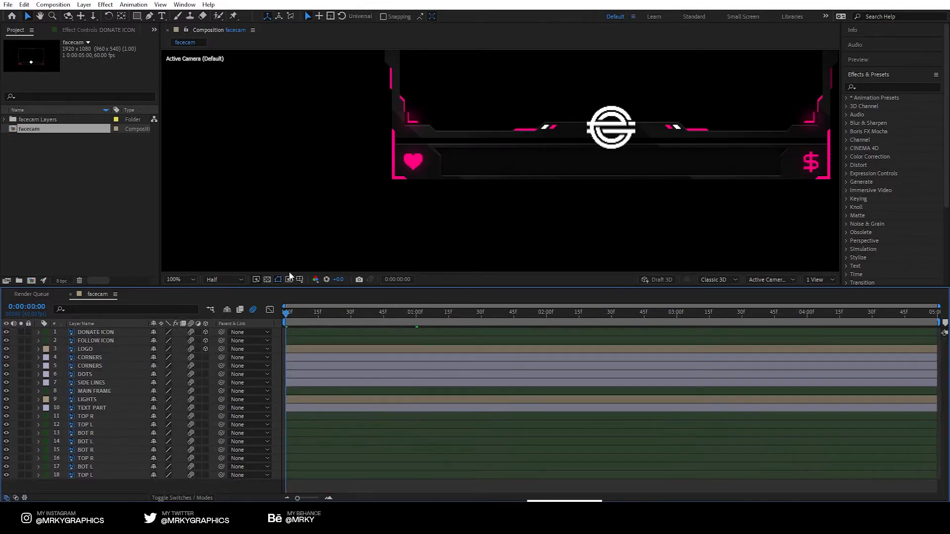
pyautogui.press('space')
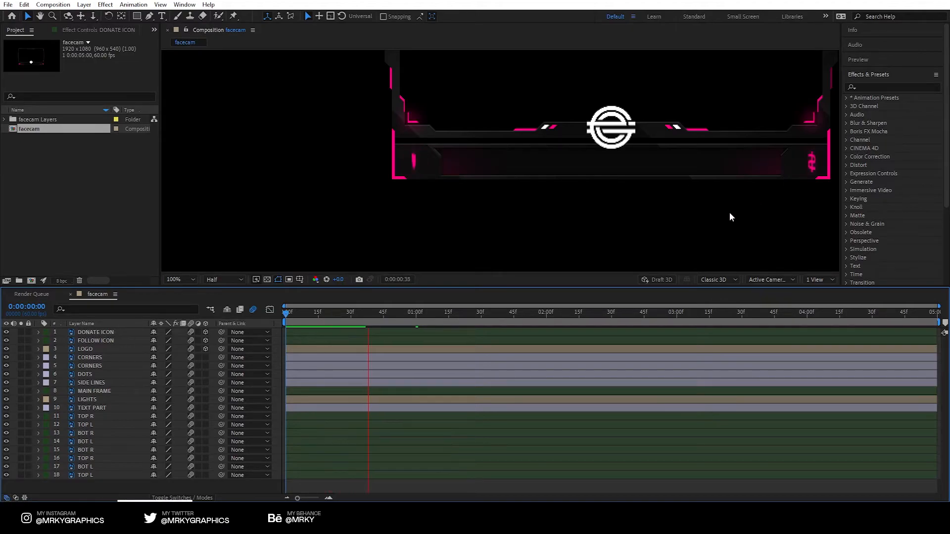
pyautogui.press('space')
# - Give the FOLLOW ICON and DONATE ICON layers the same tan label colour as the LOGO layer
pyautogui.click(92, 340)
pyautogui.keyDown('ctrl'); pyautogui.click(100, 332); pyautogui.keyUp('ctrl')
pyautogui.click(46, 341)
pyautogui.click(59, 330)
# - Examine the remaining green-labelled layers and the TOP R bar on the frame's upper edge up close
pyautogui.moveTo(120, 485); pyautogui.dragTo(102, 417)
pyautogui.click(107, 486)
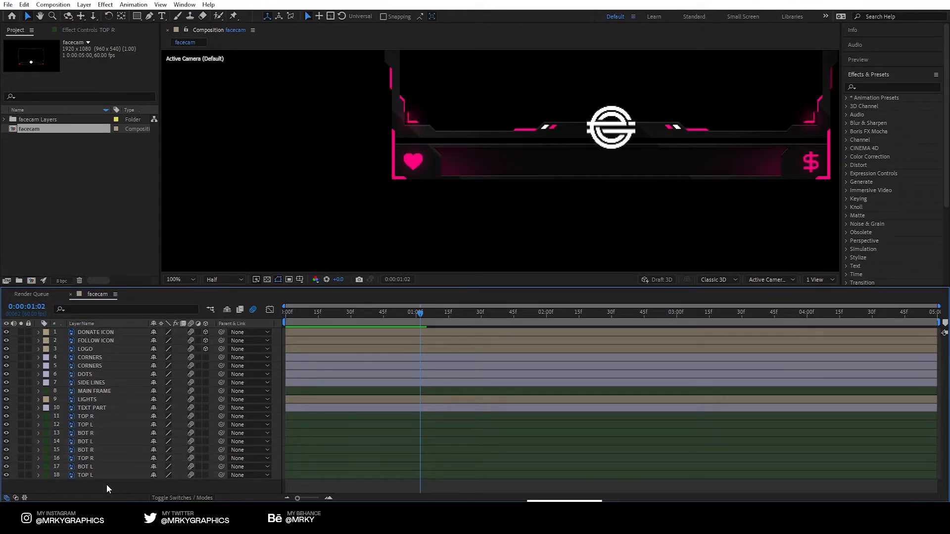
pyautogui.moveTo(106, 485)
pyautogui.mouseDown()
pyautogui.moveTo(103, 420)
pyautogui.moveTo(105, 486)
pyautogui.mouseUp()
pyautogui.scroll(-1, 556, 179)
pyautogui.moveTo(533, 187); pyautogui.dragTo(483, 260)
pyautogui.scroll(1, 509, 221)
pyautogui.moveTo(478, 170); pyautogui.dragTo(472, 234)
pyautogui.click(87, 416)
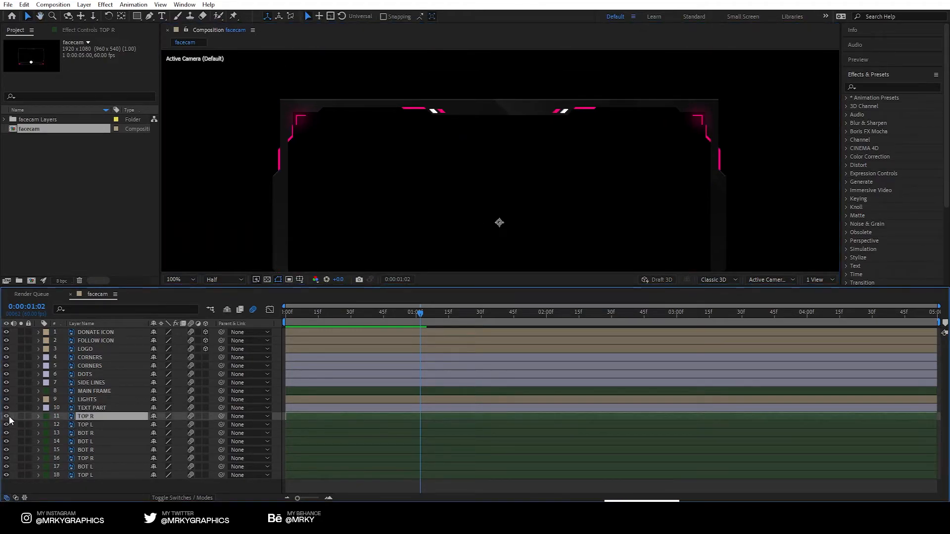
pyautogui.scroll(1, 497, 163)
pyautogui.moveTo(562, 98); pyautogui.dragTo(489, 160)
pyautogui.press('v')
pyautogui.scroll(1, 500, 123)
pyautogui.scroll(-1, 572, 148)
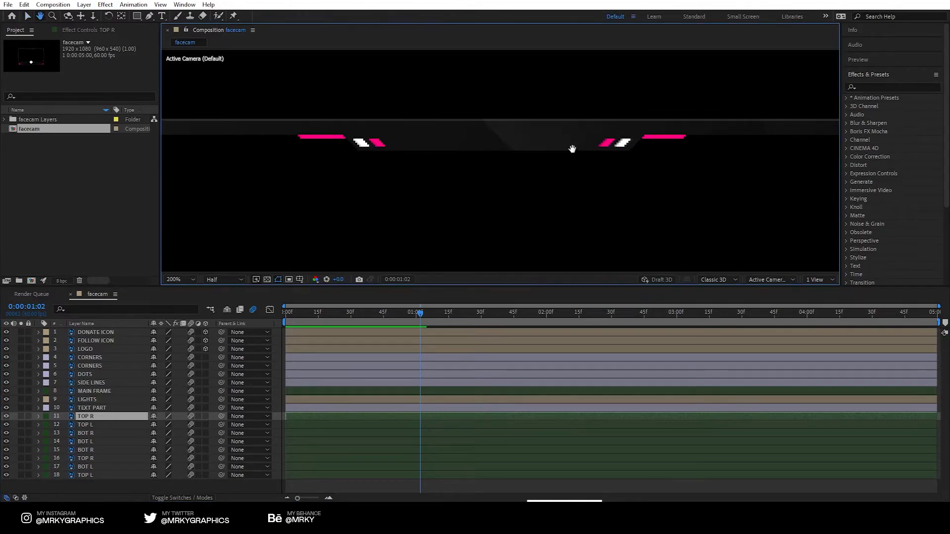
# - Keyframe the TOP R layer's Position from 901, 540 at 1:00 to 960, 540 at 1:30
pyautogui.click(39, 416)
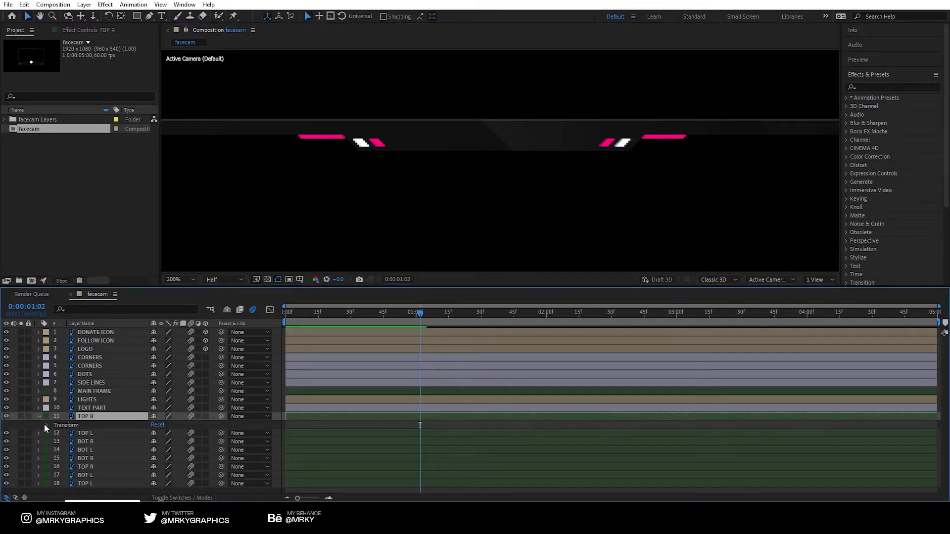
pyautogui.click(47, 425)
pyautogui.moveTo(427, 313); pyautogui.dragTo(416, 338)
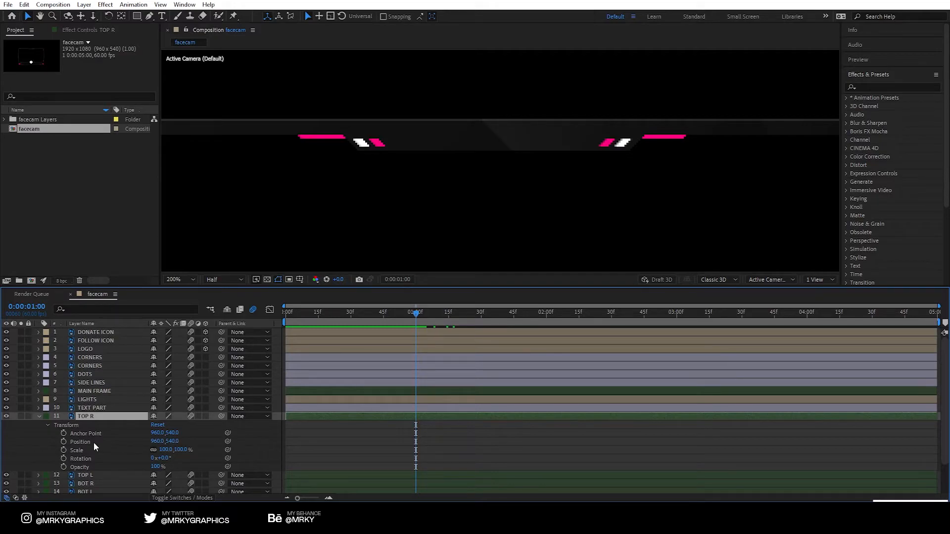
pyautogui.click(63, 441)
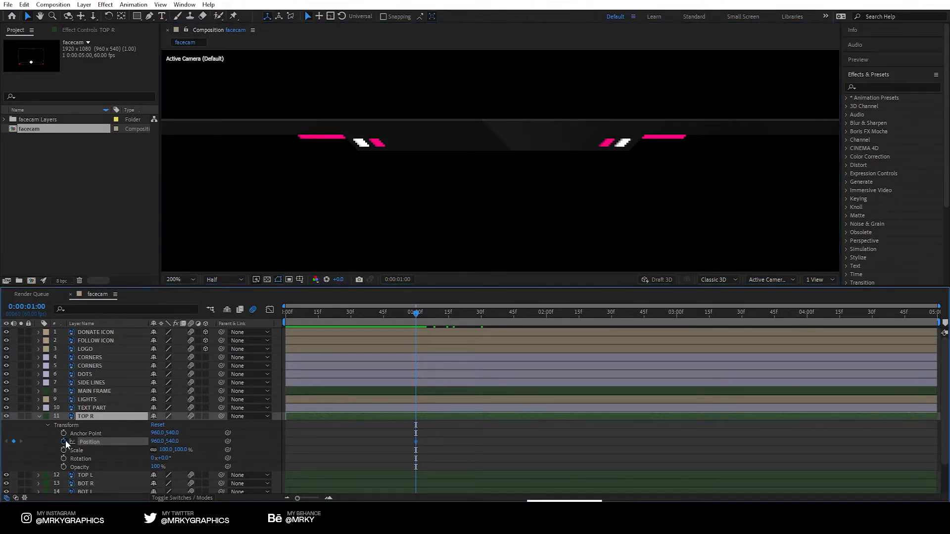
pyautogui.click(480, 320)
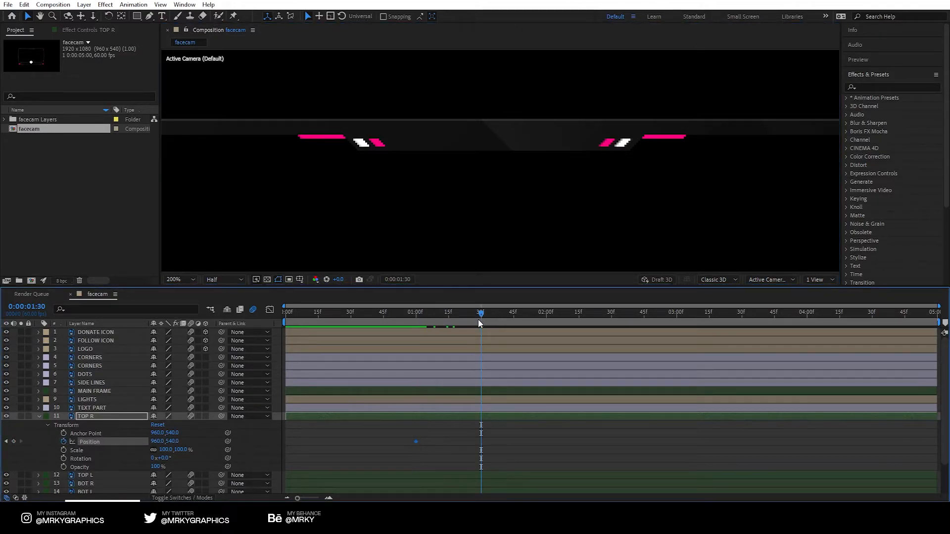
pyautogui.click(417, 313)
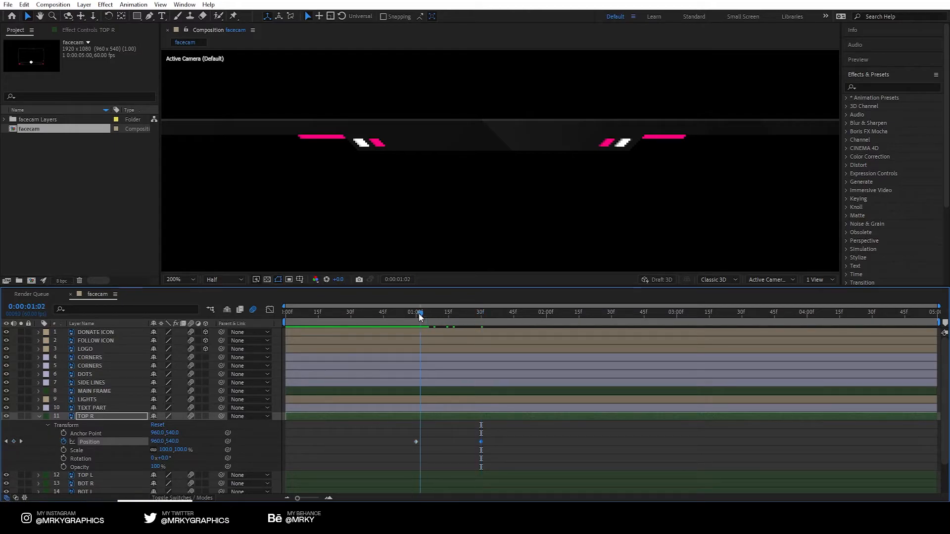
pyautogui.moveTo(703, 148); pyautogui.dragTo(685, 148)
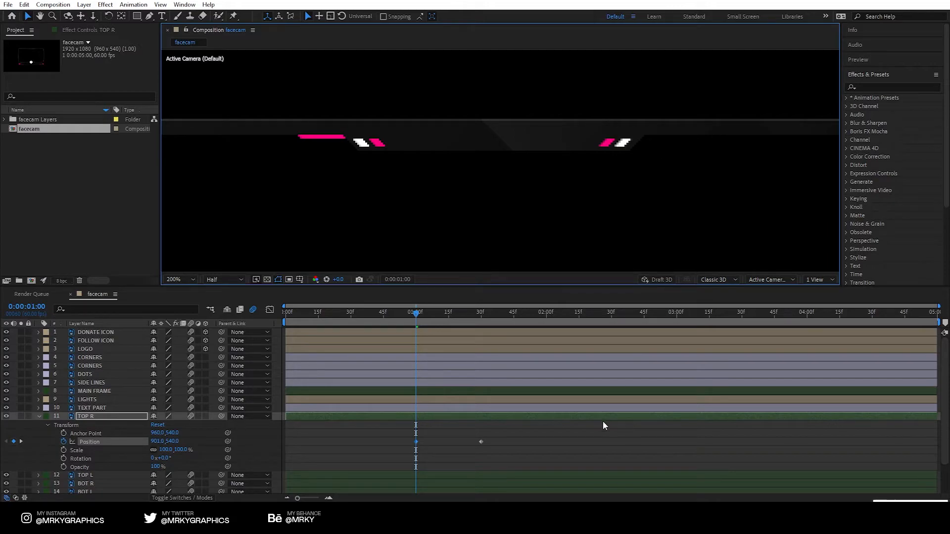
# - Preview the TOP R bar sliding out from 1:00
pyautogui.press('space')
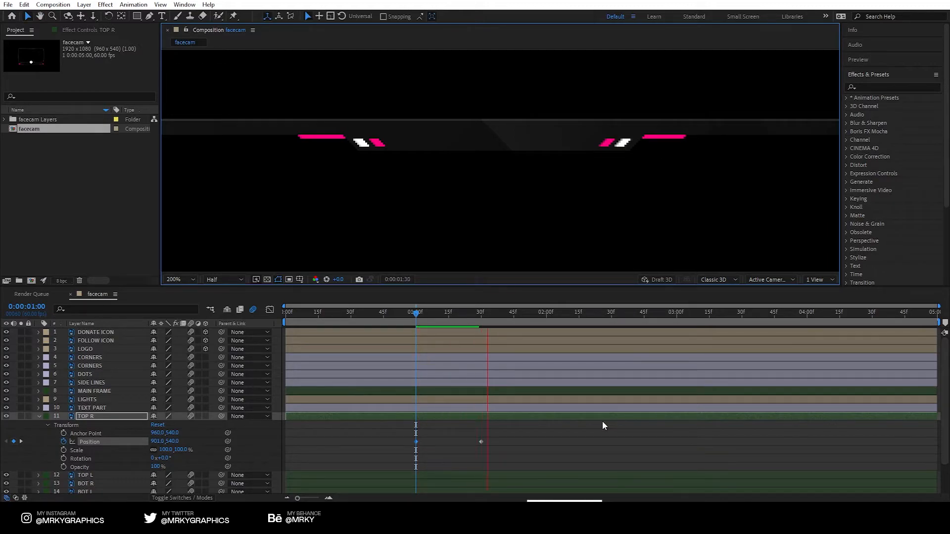
pyautogui.press('space')
pyautogui.scroll(-2, 561, 209)
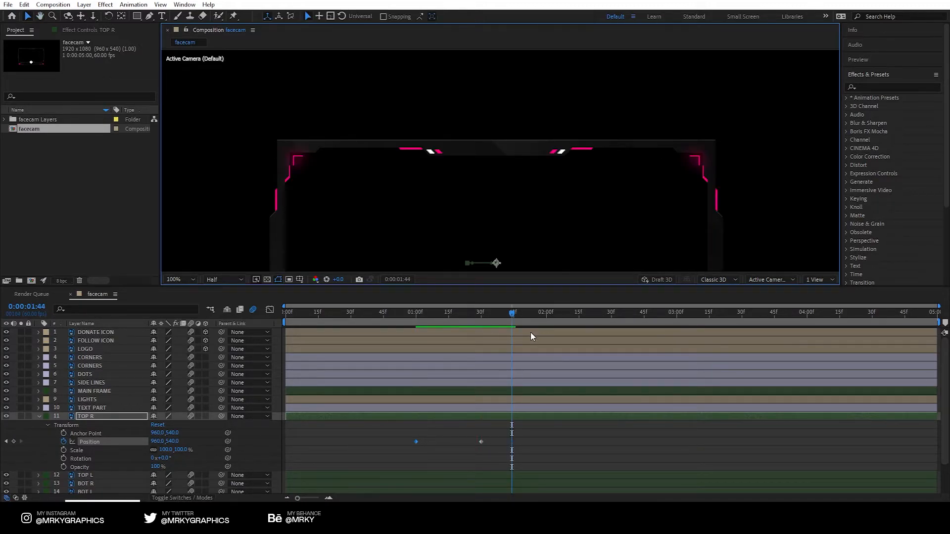
# - Add TOP R Position keyframes of 960, 540 at 3:30 and 909, 540 at 4:00, so the bar slides back in
pyautogui.moveTo(527, 311); pyautogui.dragTo(742, 320)
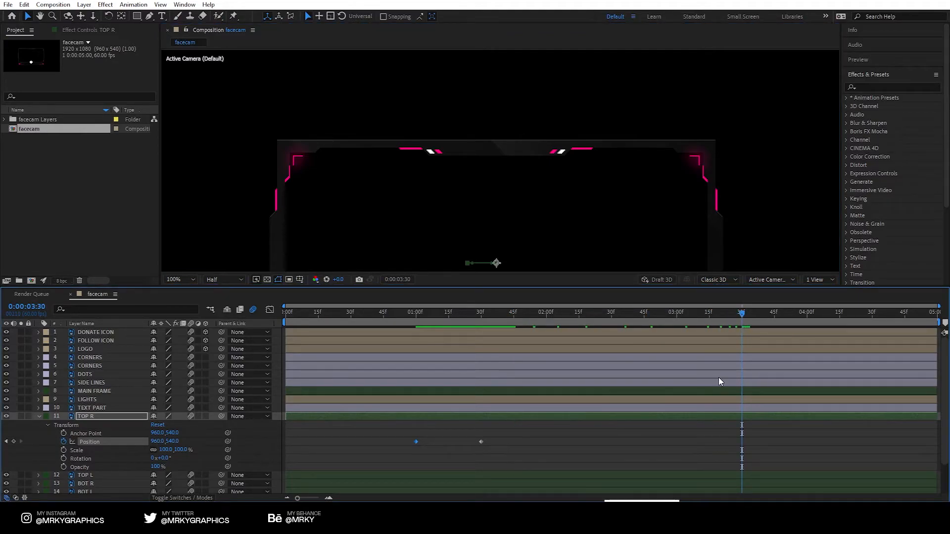
pyautogui.click(726, 420)
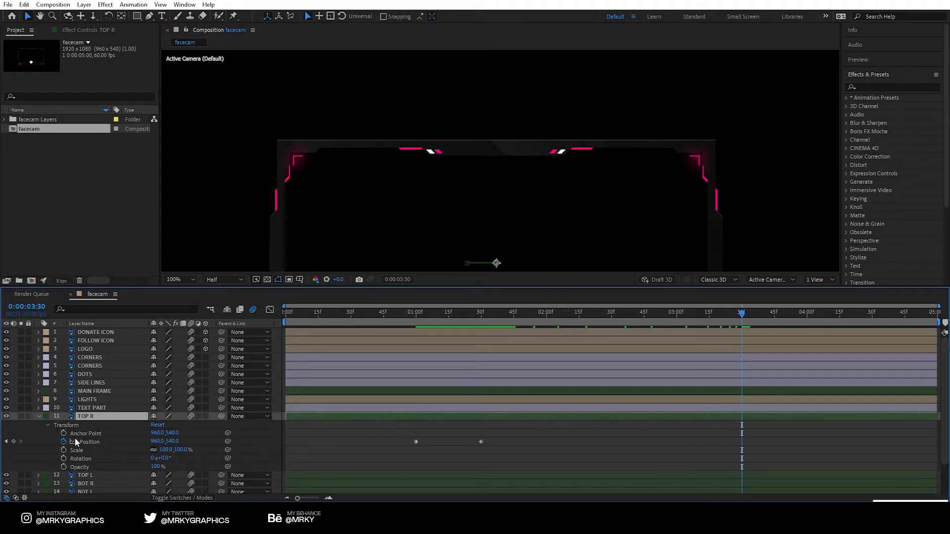
pyautogui.click(14, 441)
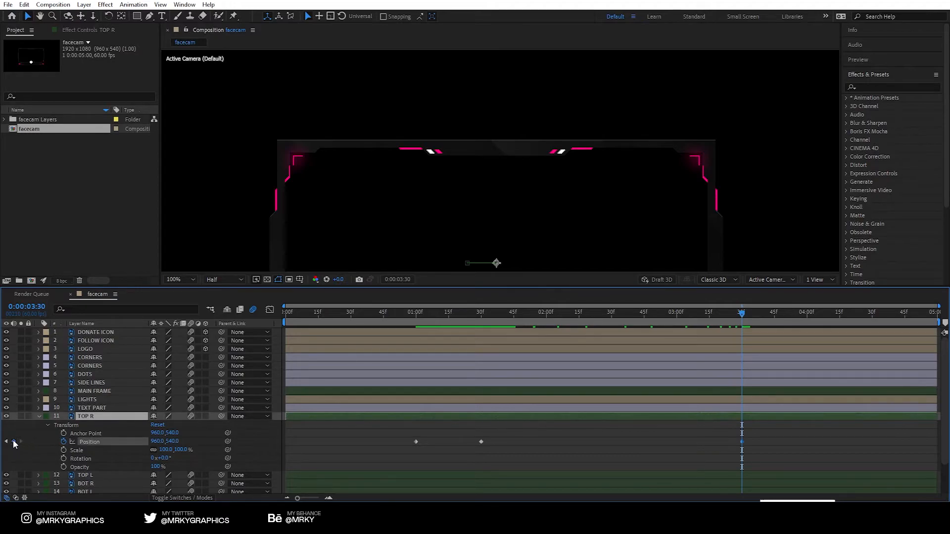
pyautogui.click(806, 313)
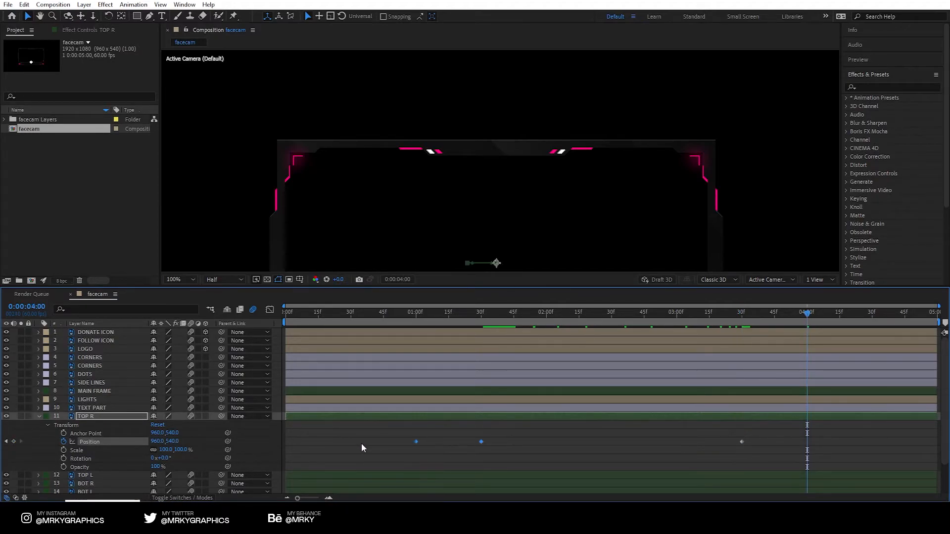
pyautogui.click(831, 446)
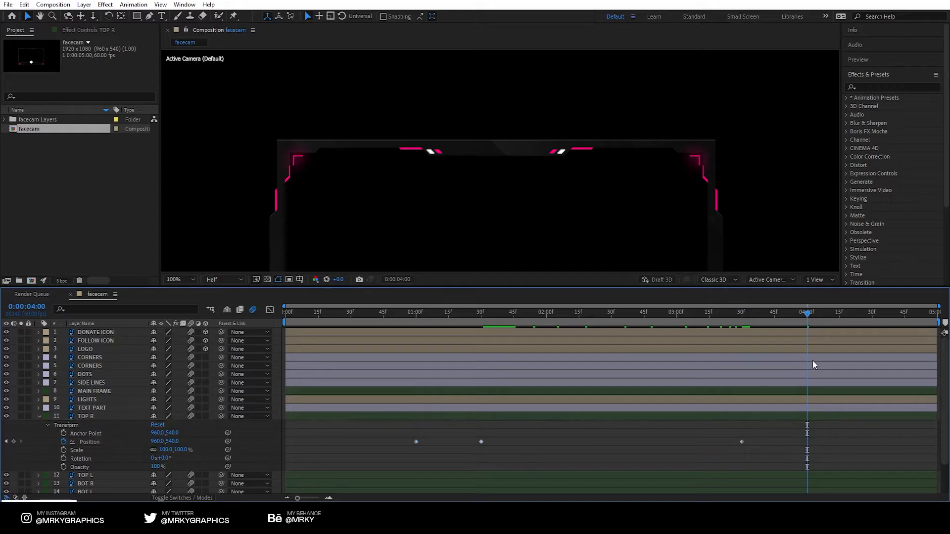
pyautogui.click(13, 441)
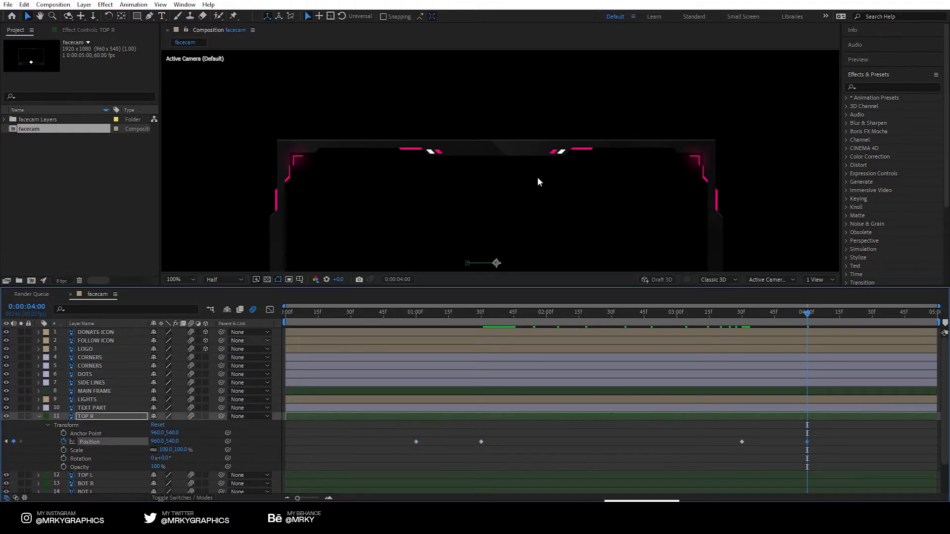
pyautogui.press('.')
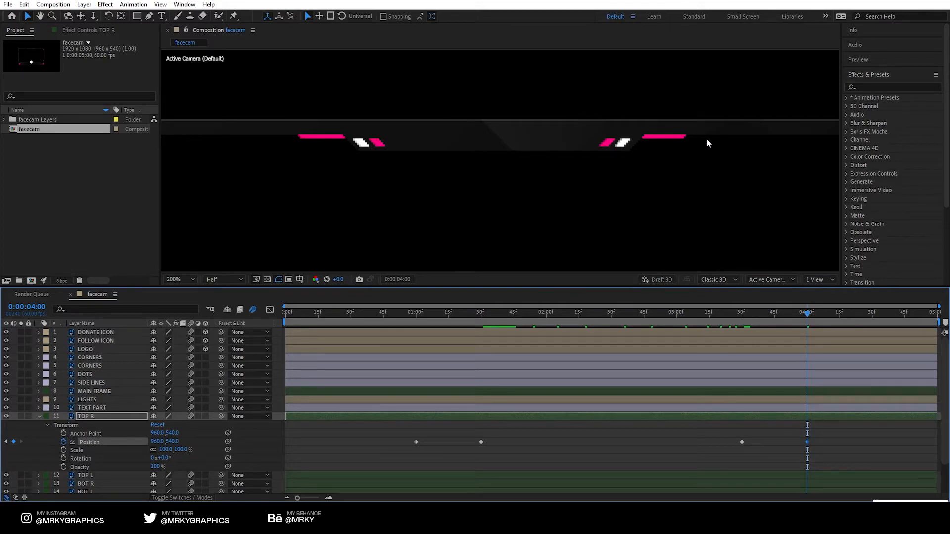
pyautogui.moveTo(702, 143); pyautogui.dragTo(648, 148)
pyautogui.press(',')
# - Apply Easy Ease to all four Position keyframes of the TOP R layer
pyautogui.moveTo(847, 434); pyautogui.dragTo(390, 448)
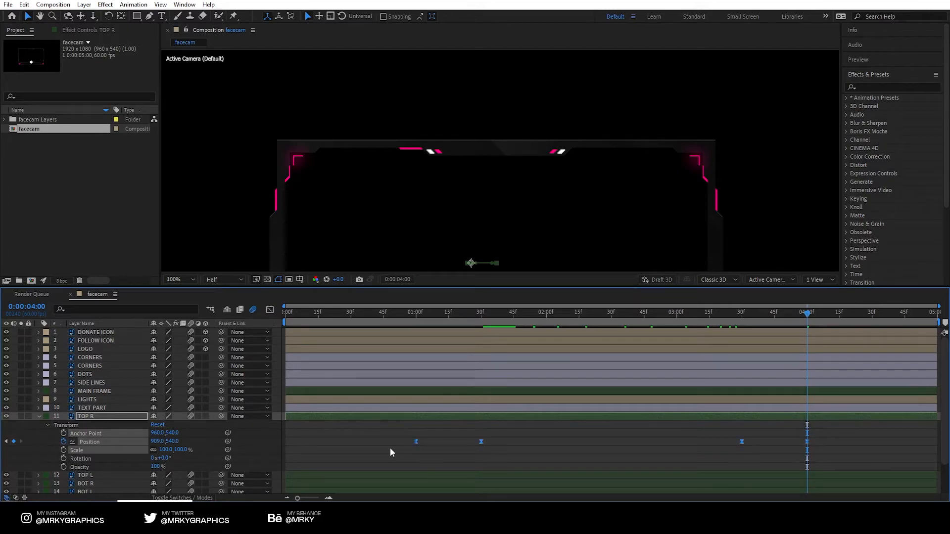
pyautogui.press('F9')
pyautogui.click(390, 447)
# - Preview the TOP R bar's complete slide out and back from the start, checking it against its keyframes
pyautogui.moveTo(522, 314); pyautogui.dragTo(412, 316)
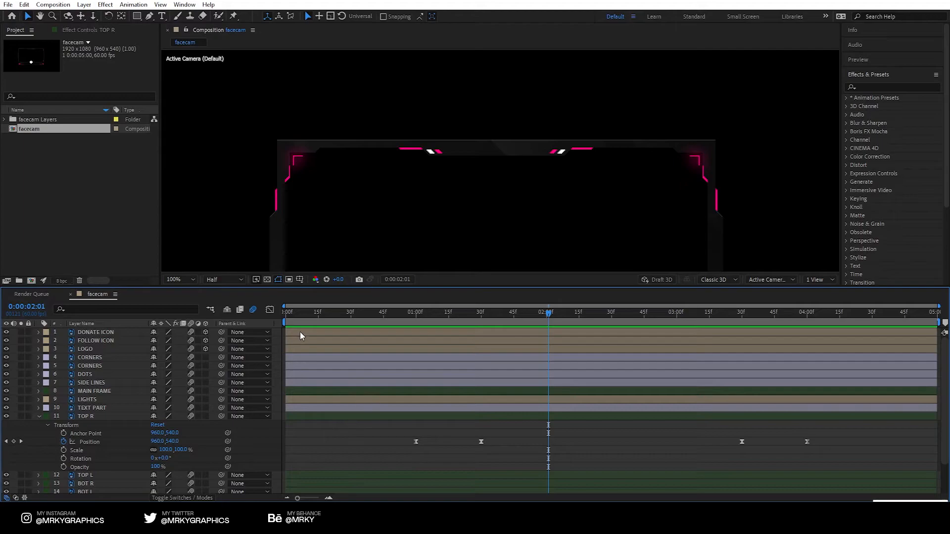
pyautogui.press('Home')
pyautogui.press('space')
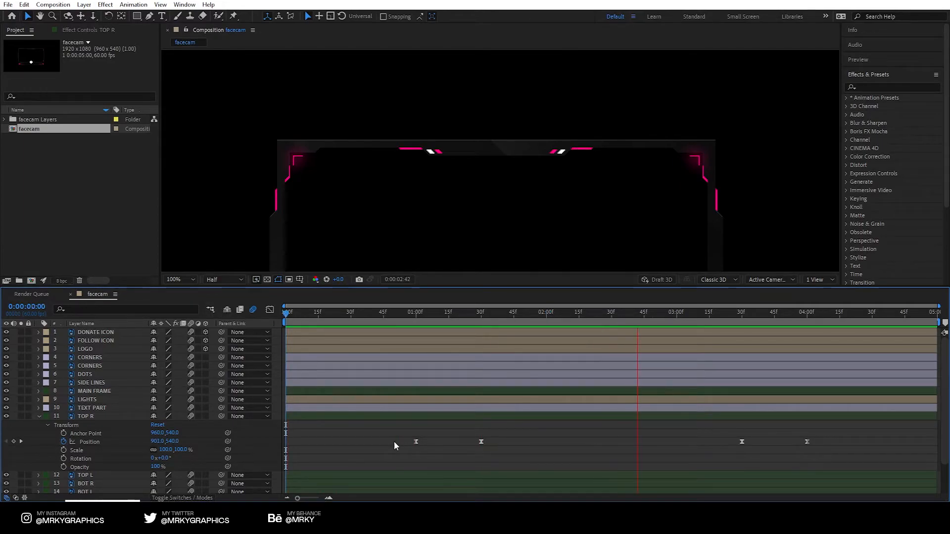
pyautogui.press('space')
pyautogui.moveTo(366, 451); pyautogui.dragTo(766, 447)
pyautogui.click(324, 421)
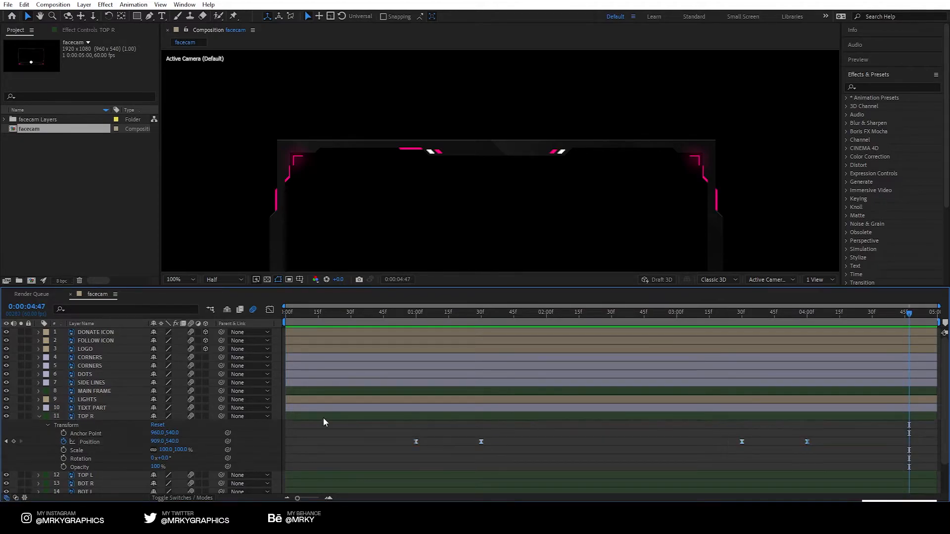
# - Collapse TOP R's transform properties and start keyframing the Position of the TOP L layer at 1:00
pyautogui.click(108, 416)
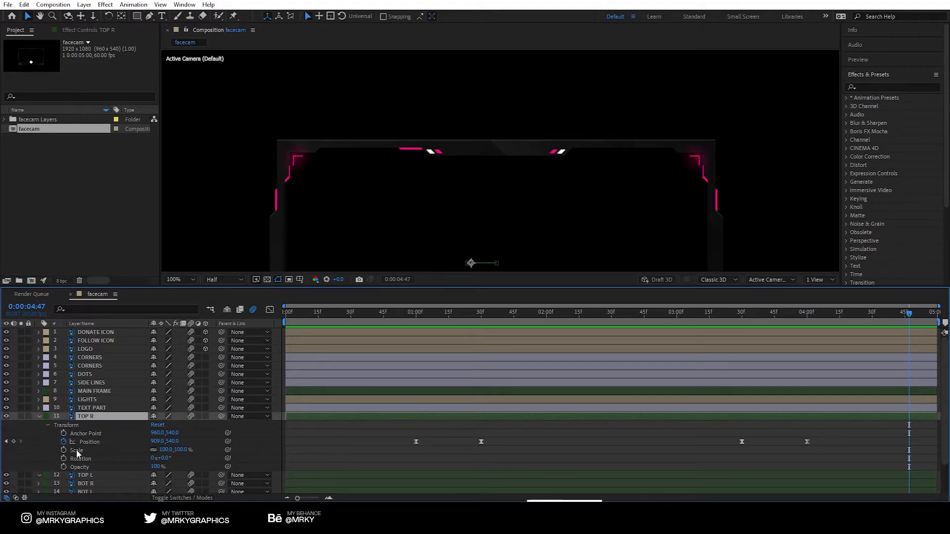
pyautogui.click(48, 425)
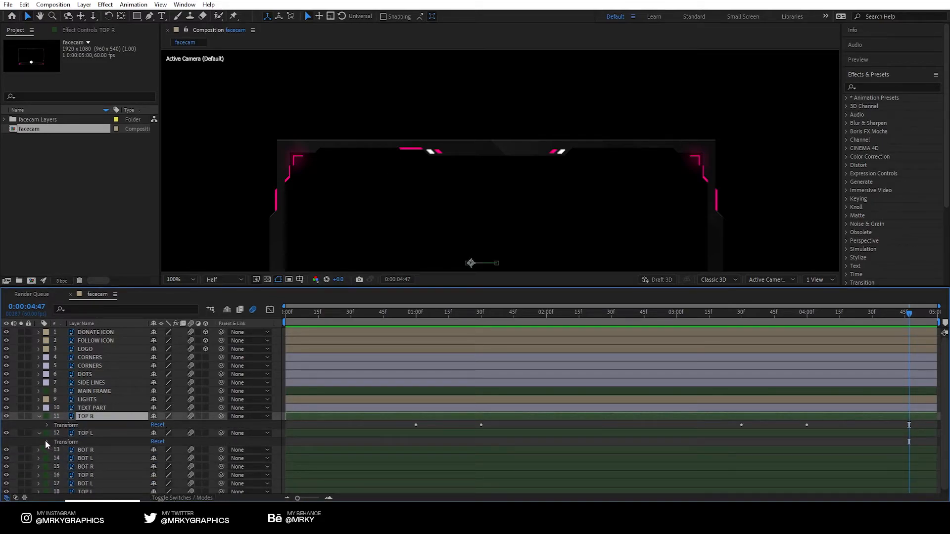
pyautogui.click(47, 442)
pyautogui.click(86, 442)
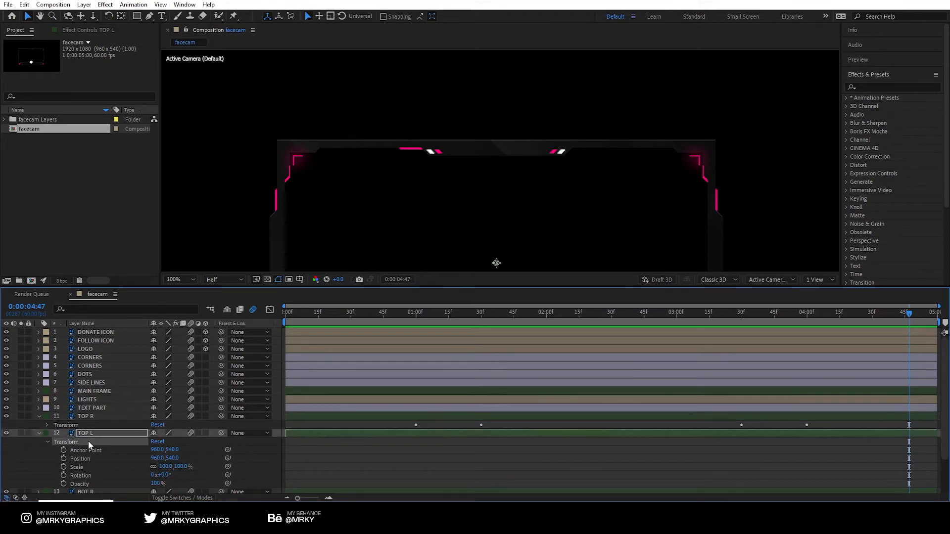
pyautogui.click(415, 316)
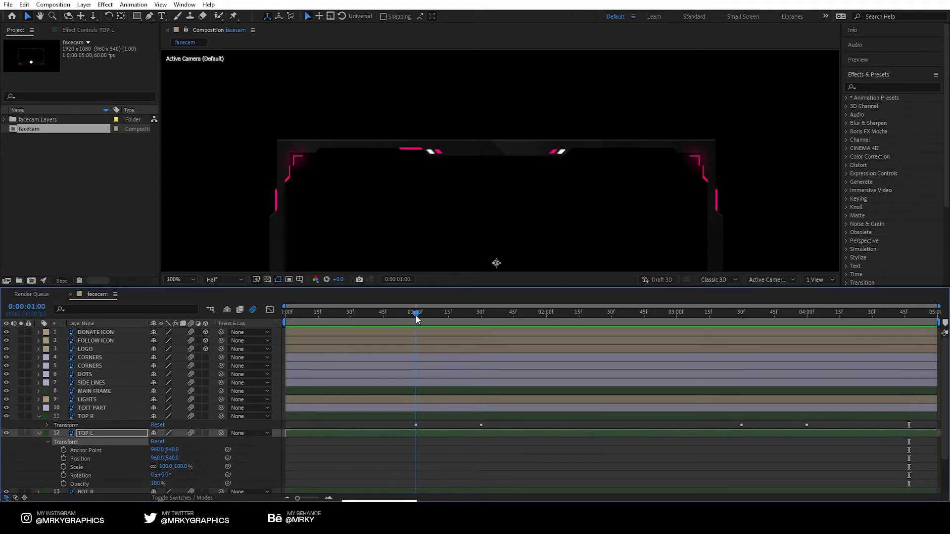
pyautogui.click(63, 458)
# - Give TOP L Position keyframes of 1012, 540 at 1:00 and 960, 540 at 1:30, so the bar slides out
pyautogui.click(481, 313)
pyautogui.moveTo(482, 314); pyautogui.dragTo(481, 315)
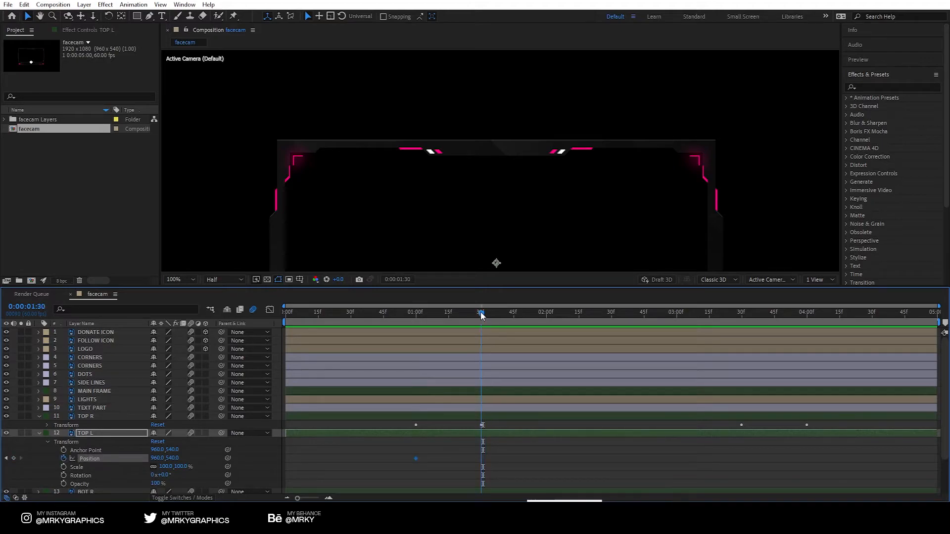
pyautogui.click(414, 313)
pyautogui.scroll(1, 400, 158)
pyautogui.moveTo(348, 144); pyautogui.dragTo(375, 144)
# - Add TOP L Position keyframes of 960, 540 at 3:30 and 1022, 540 at 4:00, so the bar slides back in
pyautogui.click(742, 314)
pyautogui.click(13, 458)
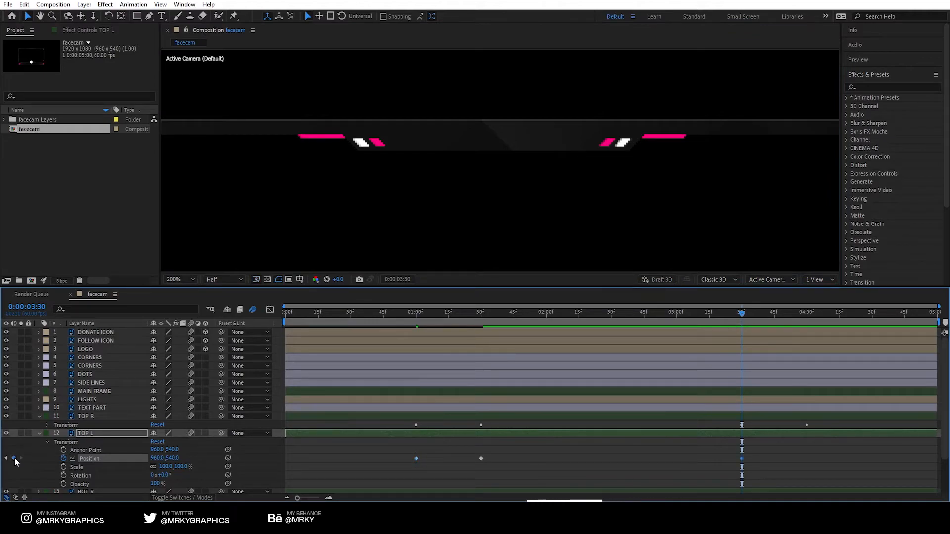
pyautogui.click(806, 317)
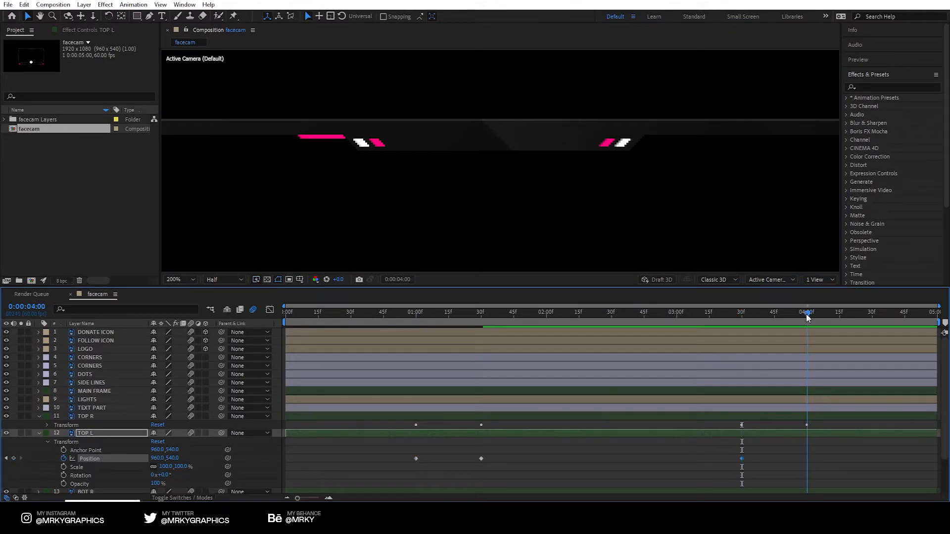
pyautogui.moveTo(324, 144); pyautogui.dragTo(366, 143)
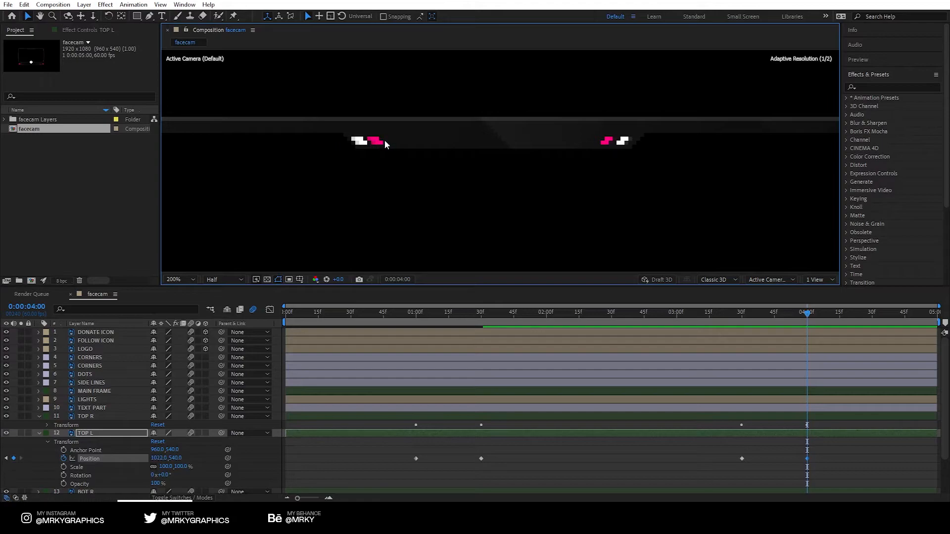
# - Preview the TOP L bar sliding out from just before 1:00
pyautogui.click(409, 316)
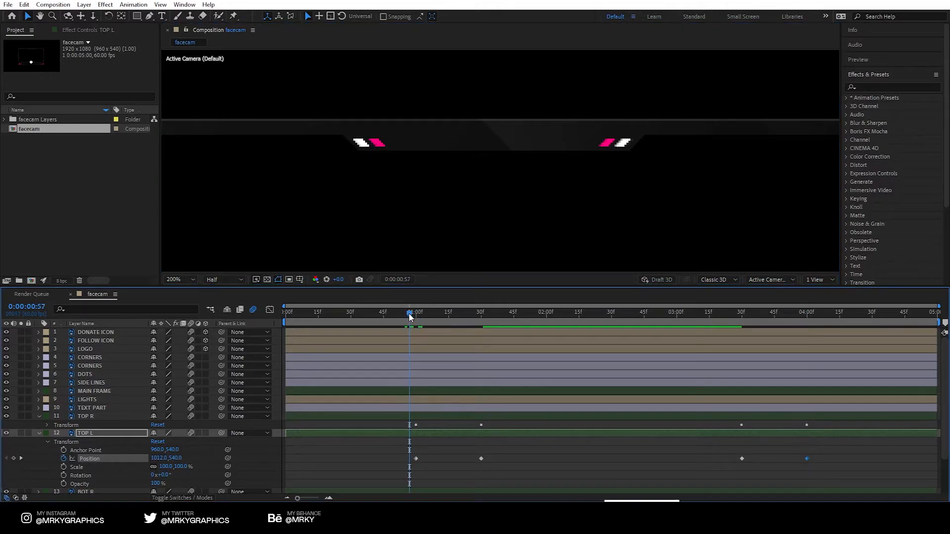
pyautogui.press('space')
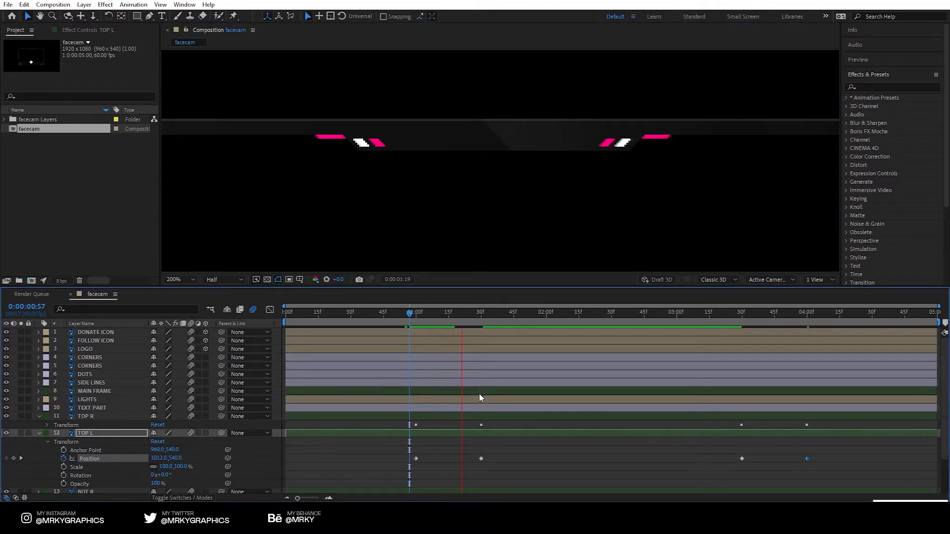
pyautogui.press('space')
# - Apply Easy Ease to all four TOP L Position keyframes and preview both top bars sliding out and back
pyautogui.moveTo(843, 447); pyautogui.dragTo(358, 475)
pyautogui.press('F9')
pyautogui.click(409, 314)
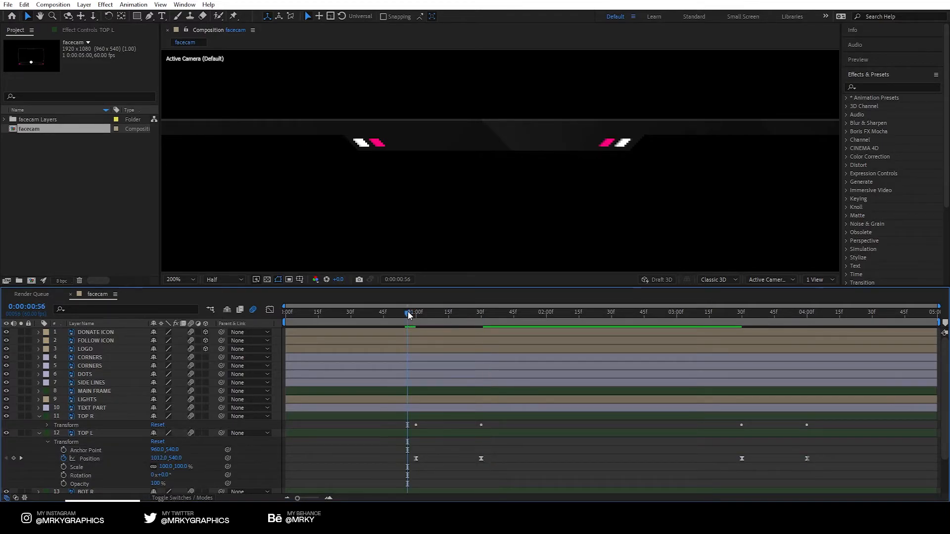
pyautogui.press('space')
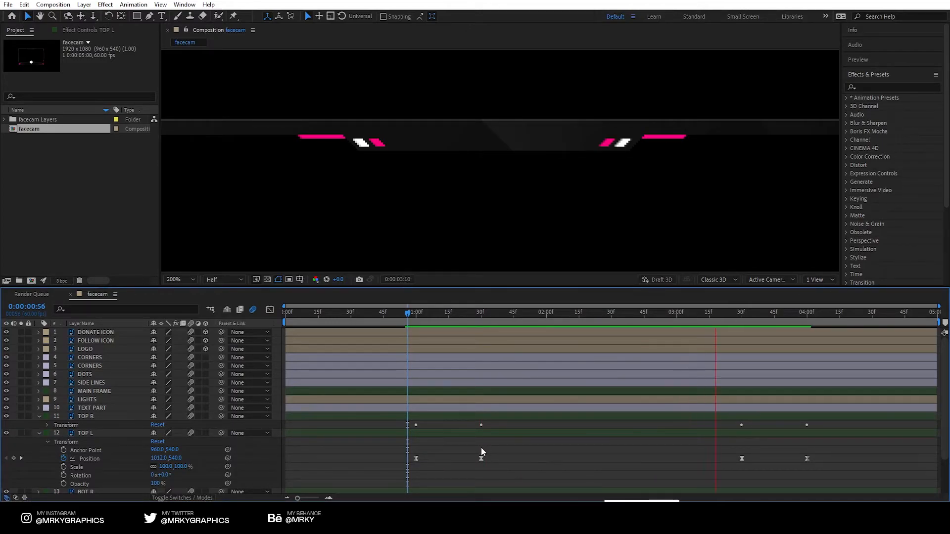
pyautogui.press('space')
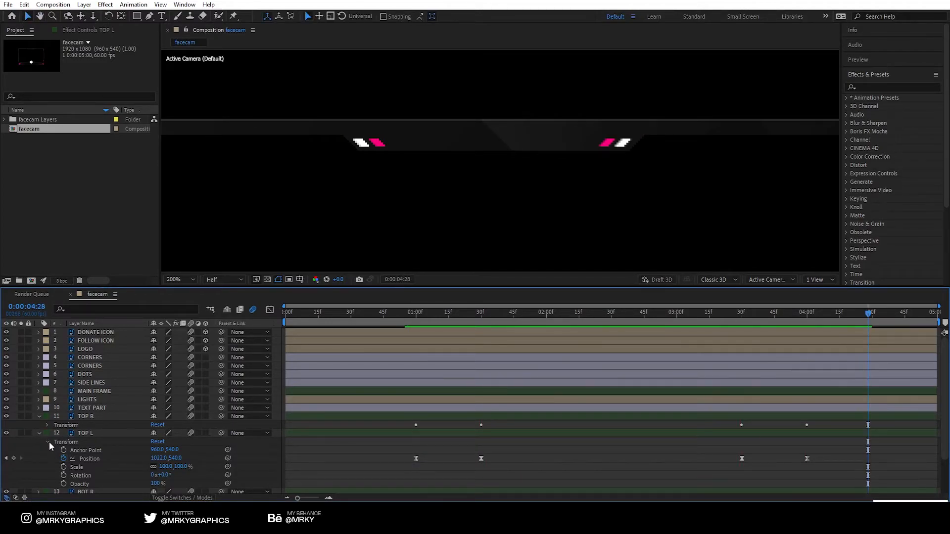
# - Collapse the properties of the TOP R and TOP L layers
pyautogui.click(47, 442)
pyautogui.click(38, 417)
pyautogui.click(39, 424)
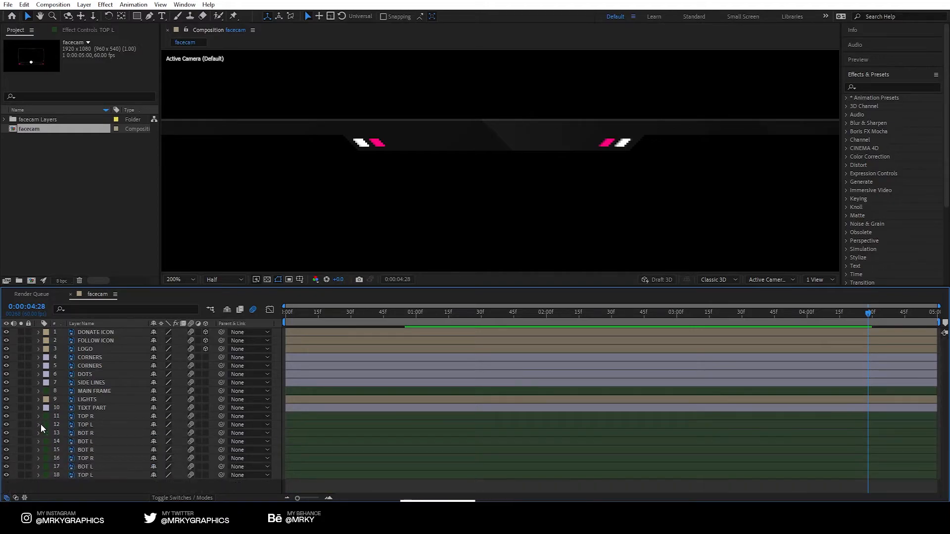
# - Pre-compose the animated TOP R and TOP L layers into a composition named LINES, moving all attributes into it
pyautogui.click(89, 416)
pyautogui.keyDown('shift'); pyautogui.click(89, 424); pyautogui.keyUp('shift')
pyautogui.scroll(-2, 387, 184)
pyautogui.moveTo(409, 198); pyautogui.dragTo(428, 89)
pyautogui.moveTo(426, 185); pyautogui.dragTo(423, 231)
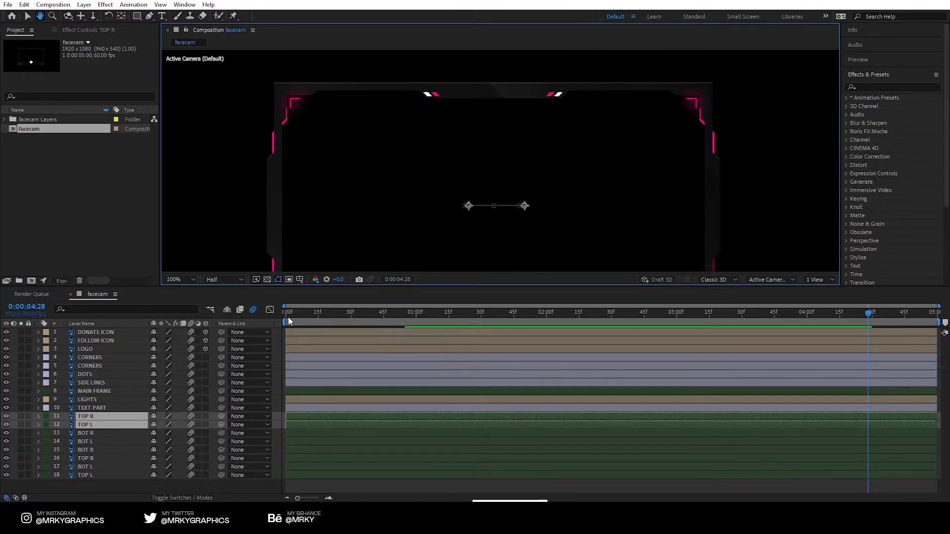
pyautogui.rightClick(95, 418)
pyautogui.click(130, 363)
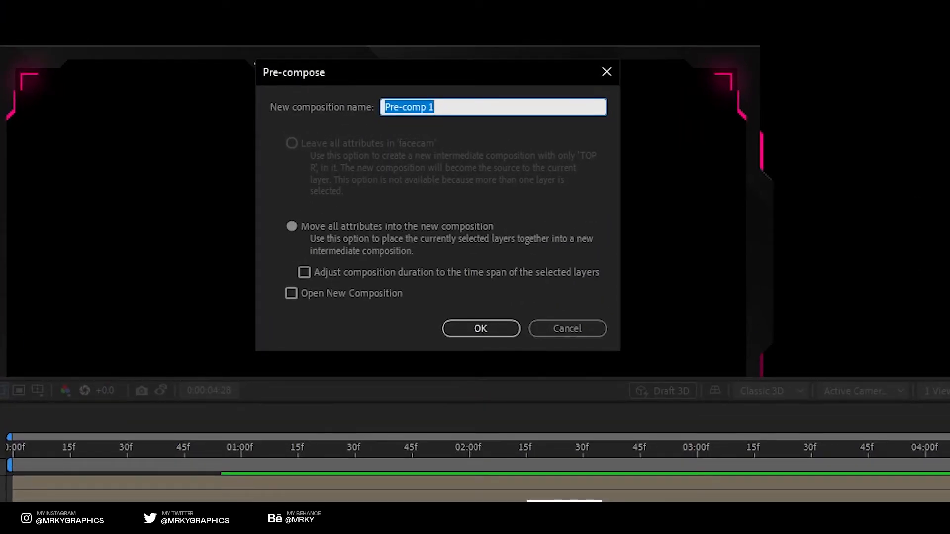
pyautogui.write('LINES')
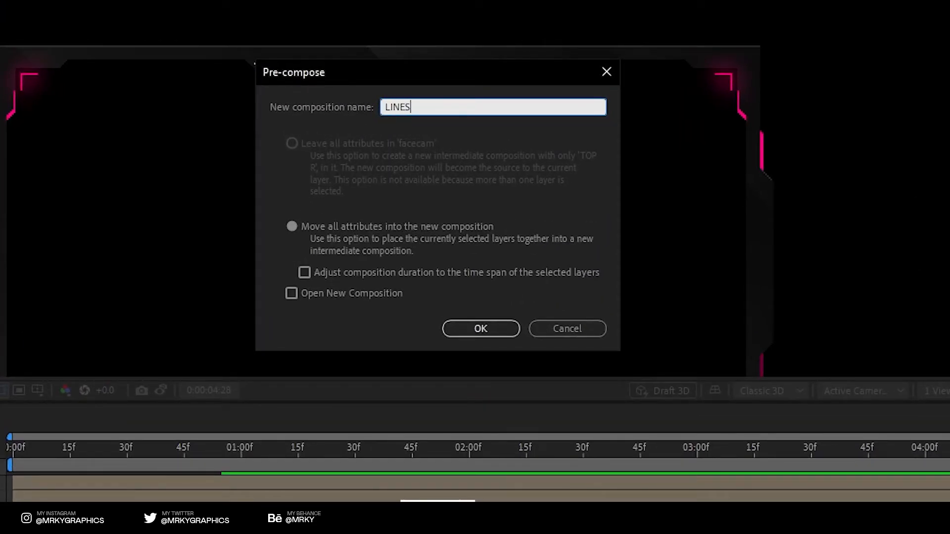
pyautogui.click(292, 226)
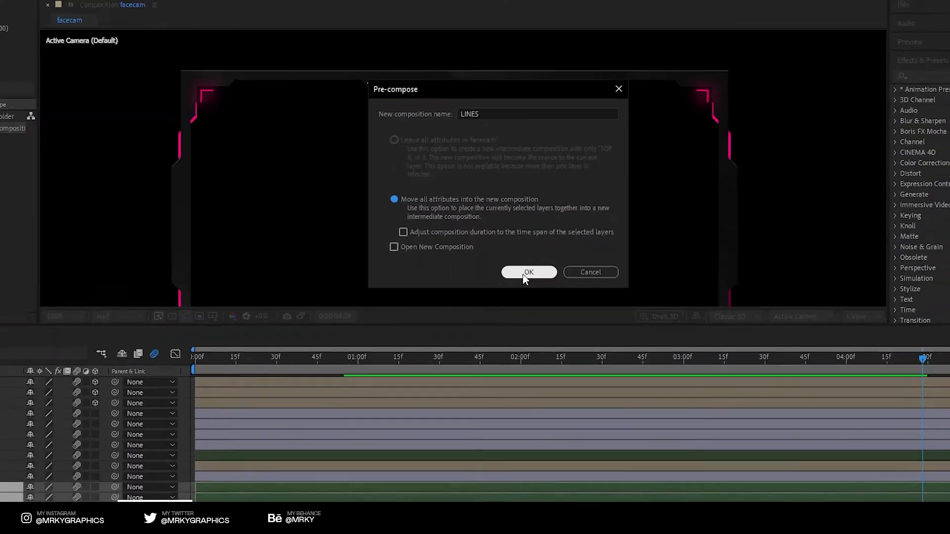
pyautogui.click(462, 334)
pyautogui.press('capslock')
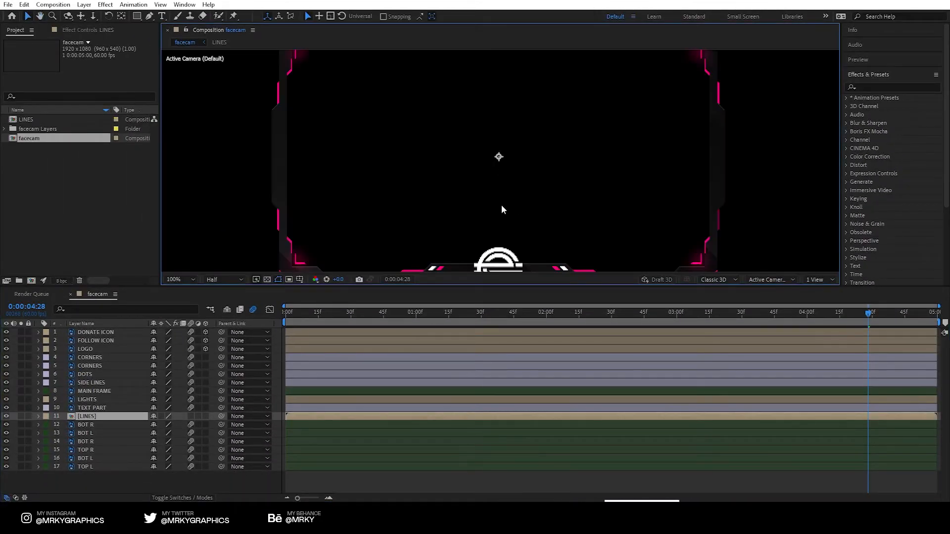
# - Delete the BOT R and BOT L layers directly below LINES, which hold the frame's bottom centre bars
pyautogui.scroll(2, 495, 196)
pyautogui.moveTo(482, 193); pyautogui.dragTo(478, 153)
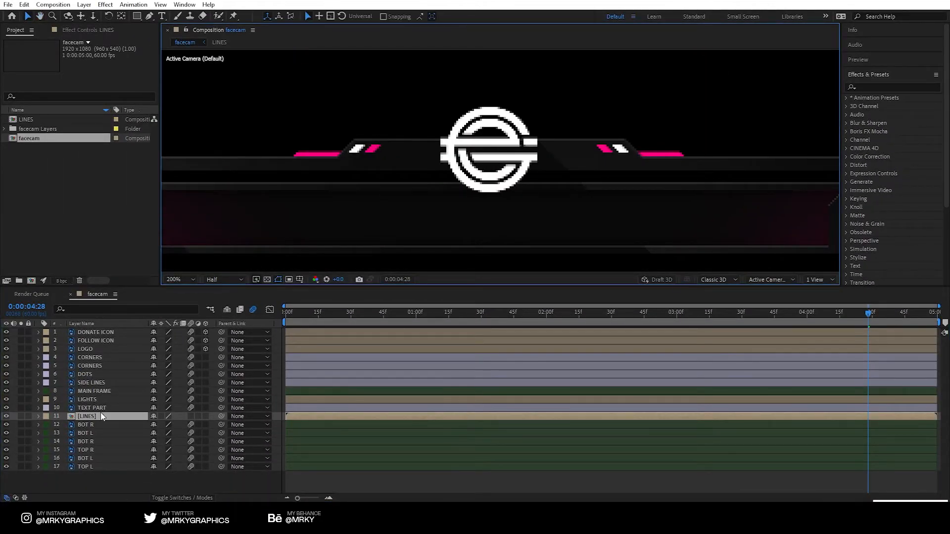
pyautogui.click(93, 426)
pyautogui.keyDown('ctrl'); pyautogui.click(88, 433); pyautogui.keyUp('ctrl')
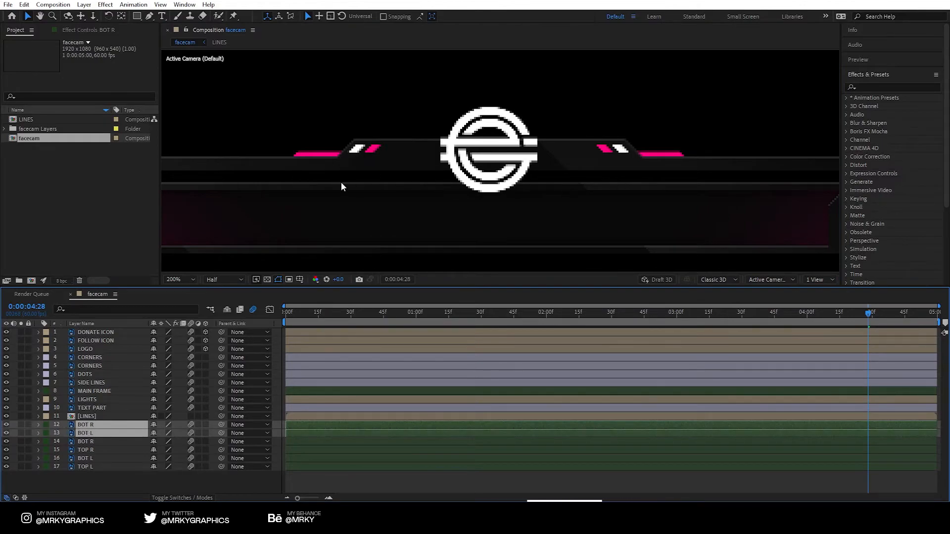
pyautogui.press('Delete')
# - Duplicate the LINES layer and flip the copy vertically to create the frame's bottom bars
pyautogui.click(332, 202)
pyautogui.hotkey('ctrl', 'd')
pyautogui.scroll(-2, 465, 149)
pyautogui.moveTo(480, 135); pyautogui.dragTo(459, 182)
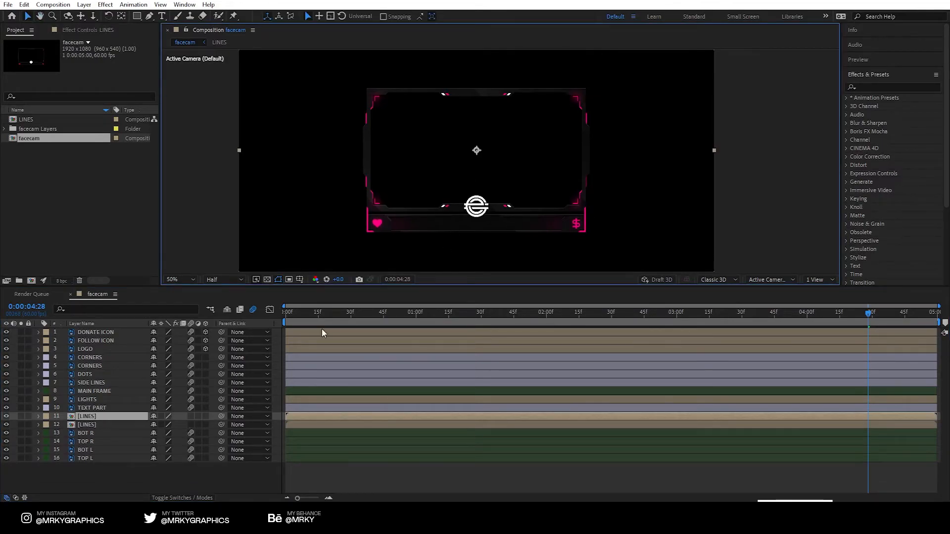
pyautogui.rightClick(496, 140)
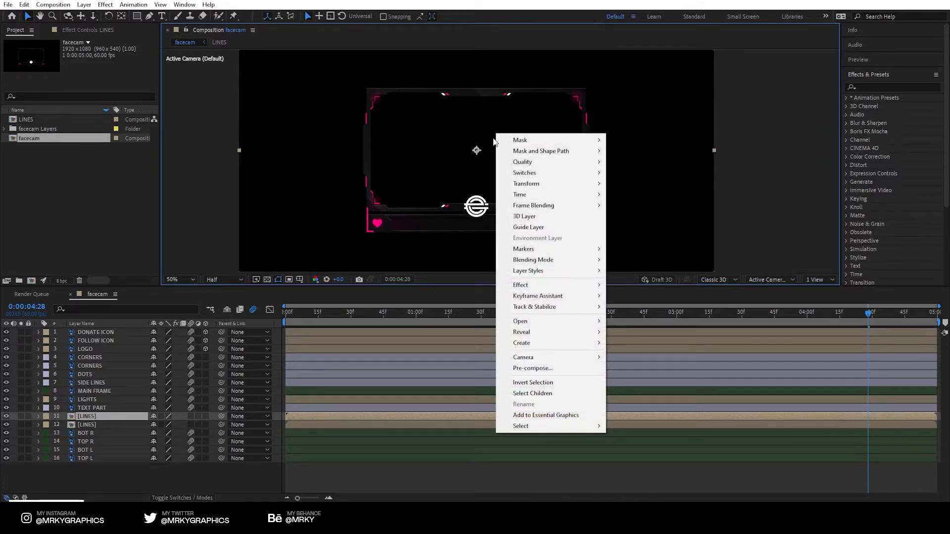
pyautogui.moveTo(569, 183)
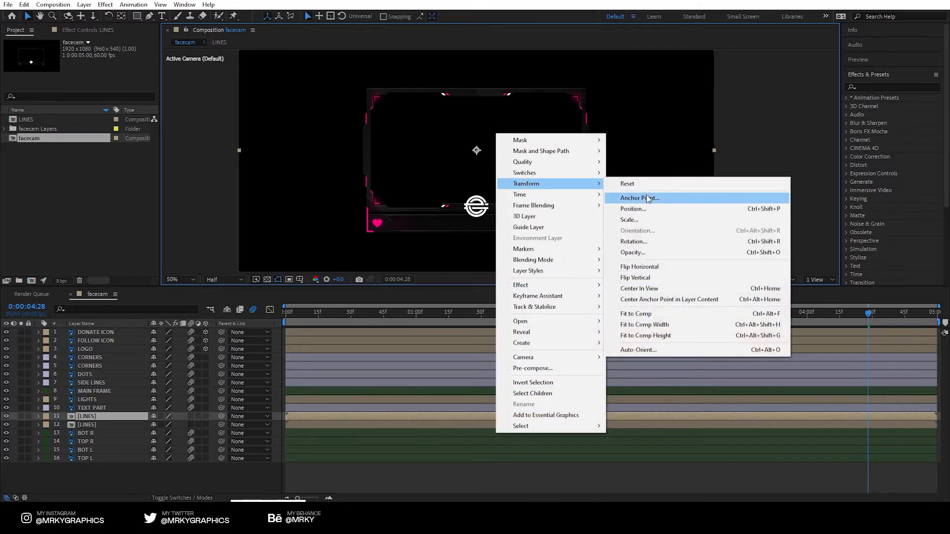
pyautogui.click(655, 278)
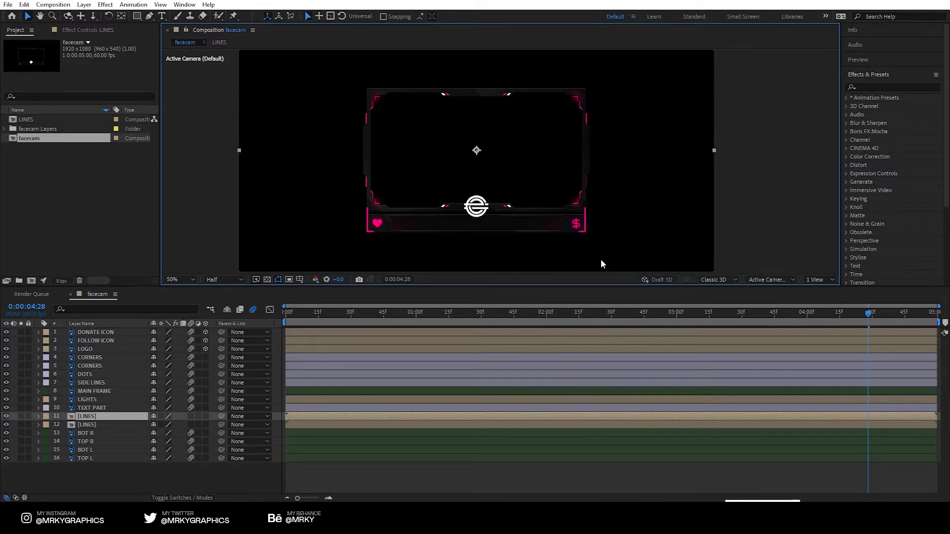
# - Scrub to 1:43 and examine closely how the flipped LINES bars sit on the frame's bottom edge
pyautogui.scroll(1, 455, 228)
pyautogui.moveTo(465, 231); pyautogui.dragTo(492, 144)
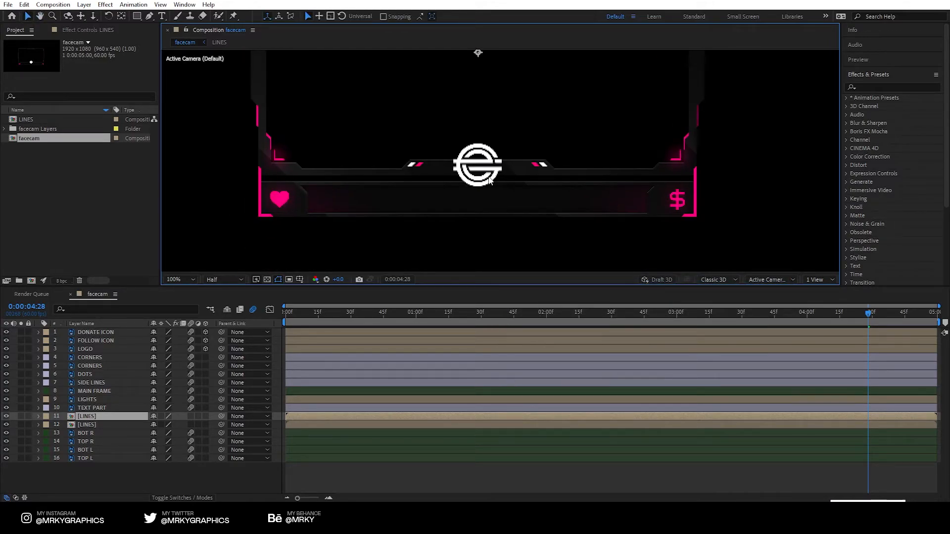
pyautogui.moveTo(350, 312); pyautogui.dragTo(509, 301)
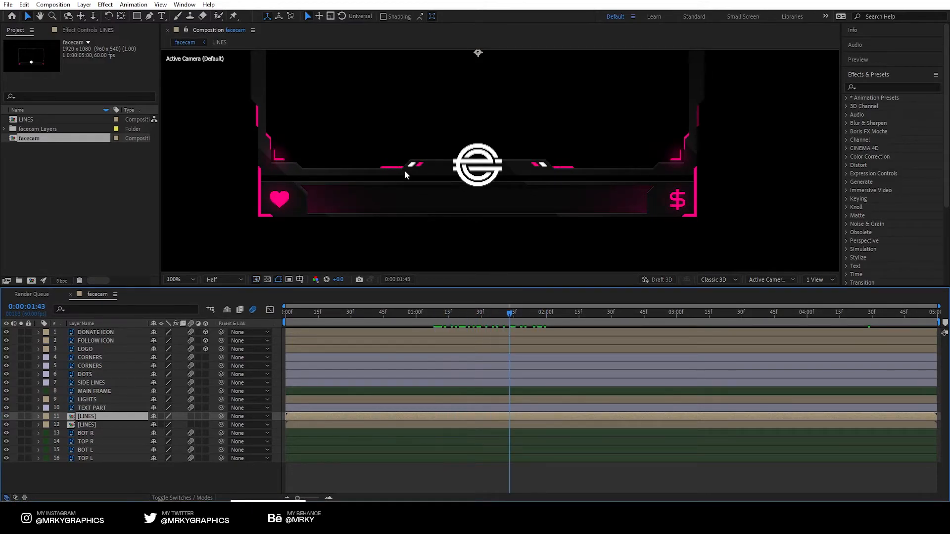
pyautogui.scroll(-1, 445, 147)
pyautogui.moveTo(444, 147); pyautogui.dragTo(435, 190)
pyautogui.scroll(1, 449, 207)
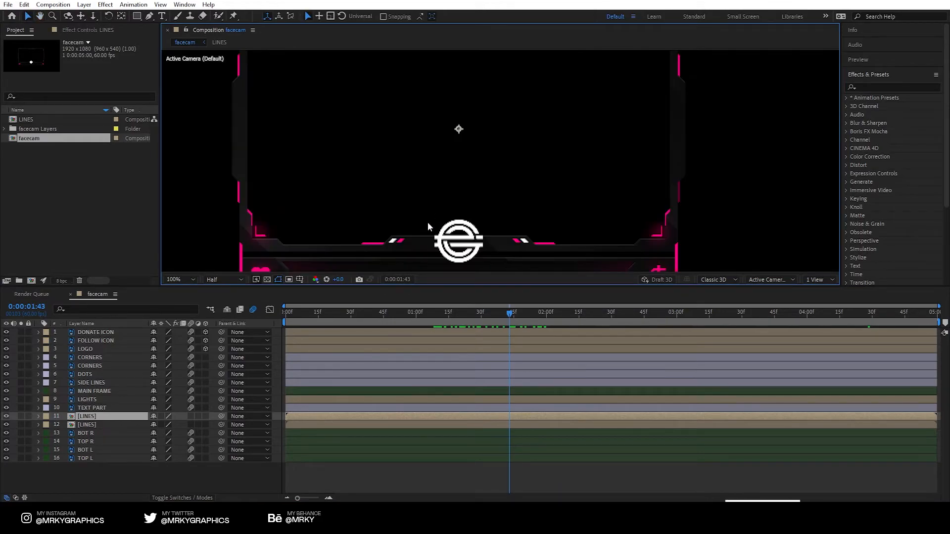
pyautogui.moveTo(432, 223); pyautogui.dragTo(439, 212)
pyautogui.scroll(1, 378, 210)
pyautogui.moveTo(317, 243); pyautogui.dragTo(463, 183)
pyautogui.scroll(1, 363, 193)
pyautogui.moveTo(347, 195); pyautogui.dragTo(414, 183)
pyautogui.scroll(1, 397, 193)
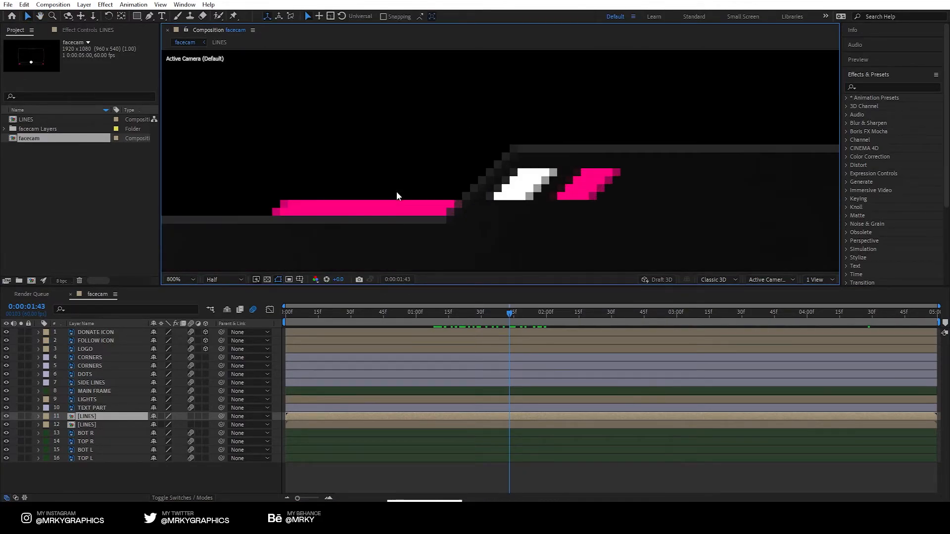
# - Examine the LINES bars on the frame's top edge and scrub around 1:45 to check their motion
pyautogui.scroll(-2, 293, 214)
pyautogui.moveTo(417, 140); pyautogui.dragTo(420, 262)
pyautogui.moveTo(468, 163); pyautogui.dragTo(445, 292)
pyautogui.moveTo(461, 80); pyautogui.dragTo(458, 251)
pyautogui.scroll(1, 417, 117)
pyautogui.scroll(-4, 509, 159)
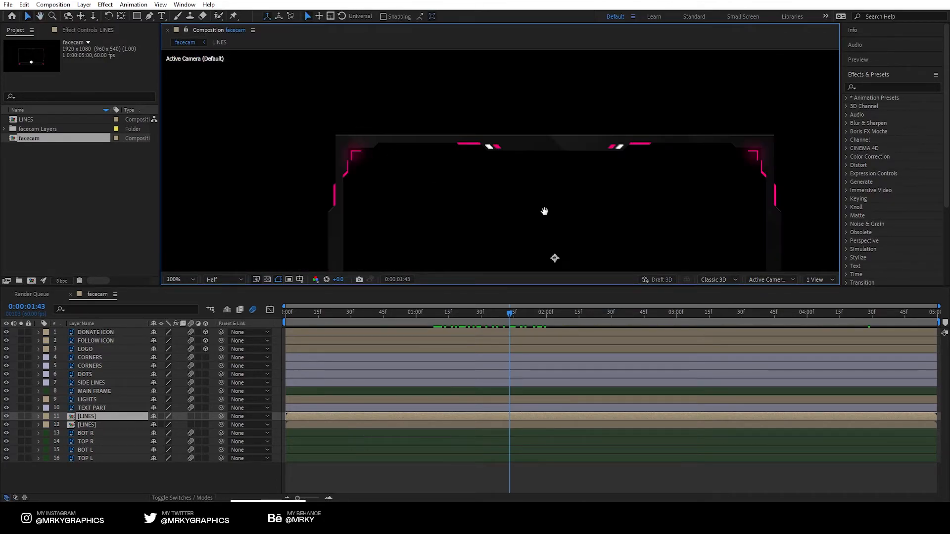
pyautogui.moveTo(511, 161); pyautogui.dragTo(510, 144)
pyautogui.scroll(1, 502, 162)
pyautogui.scroll(-1, 503, 162)
pyautogui.click(551, 477)
pyautogui.moveTo(477, 314); pyautogui.dragTo(515, 321)
# - Select both LINES layers and the remaining TOP R layer in turn to check which bars they hold
pyautogui.click(82, 417)
pyautogui.click(85, 425)
pyautogui.click(89, 442)
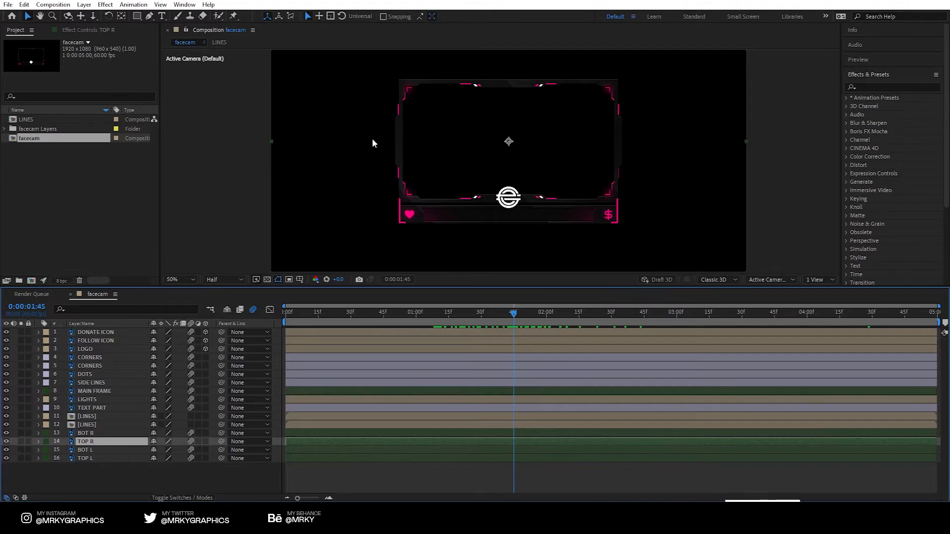
pyautogui.press('.')
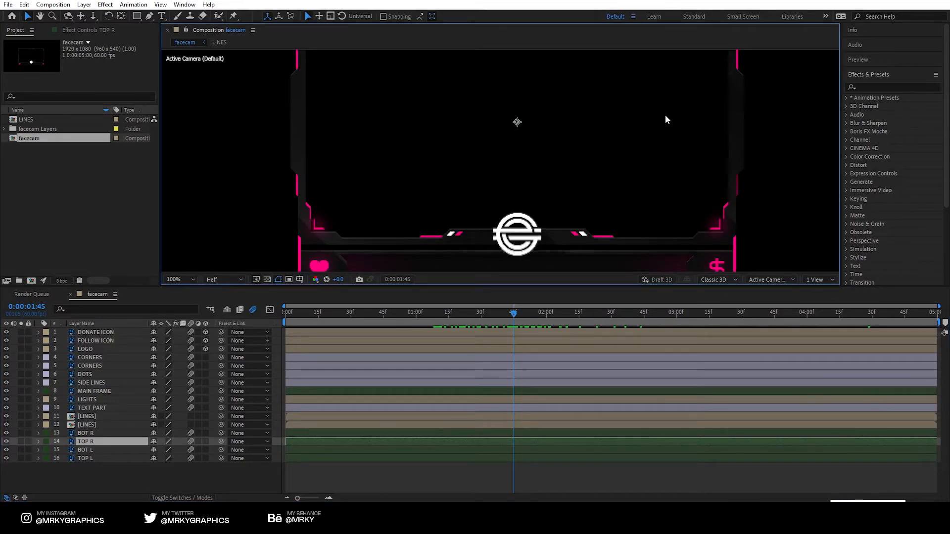
# - Add Position keyframes to the TOP L layer at 1:45 and 2:15
pyautogui.moveTo(428, 316); pyautogui.dragTo(413, 318)
pyautogui.click(88, 449)
pyautogui.click(82, 458)
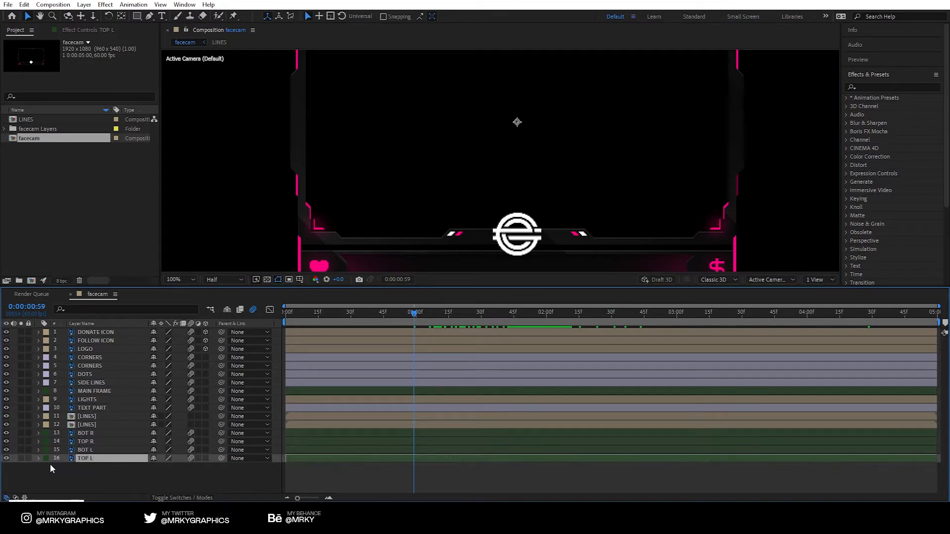
pyautogui.click(38, 458)
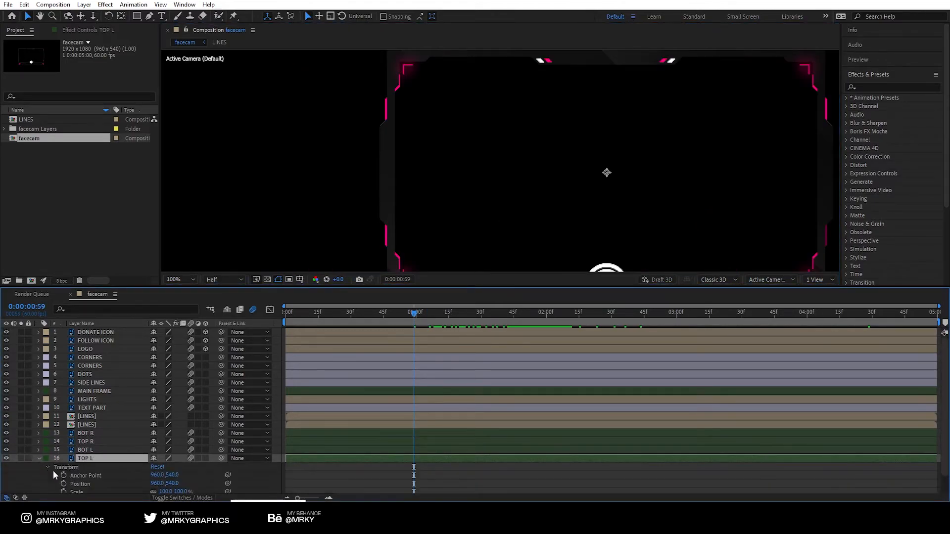
pyautogui.click(47, 468)
pyautogui.click(91, 465)
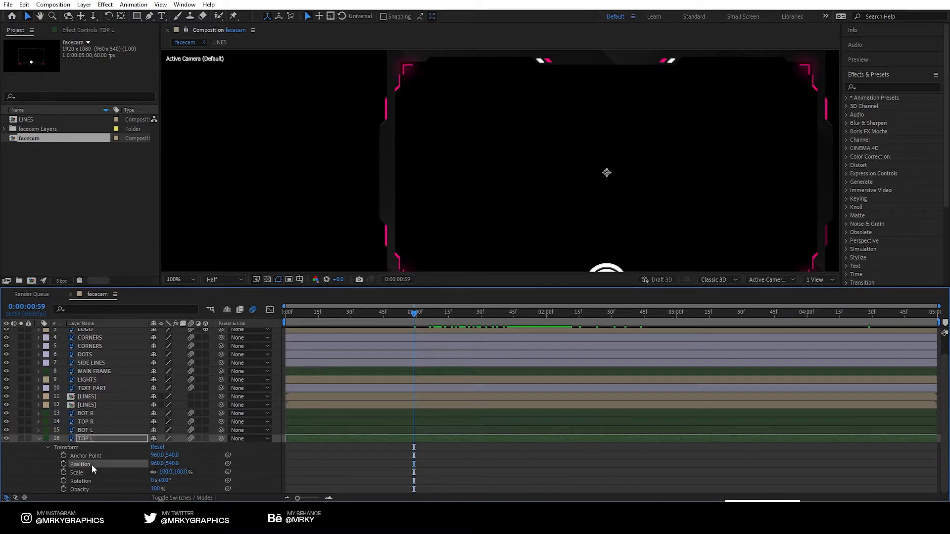
pyautogui.moveTo(415, 317); pyautogui.dragTo(513, 314)
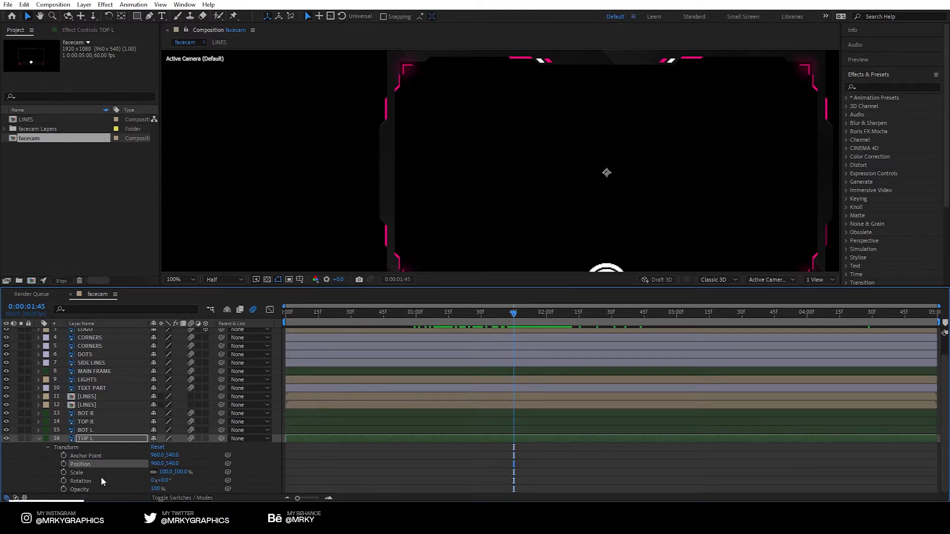
pyautogui.click(64, 464)
pyautogui.click(580, 316)
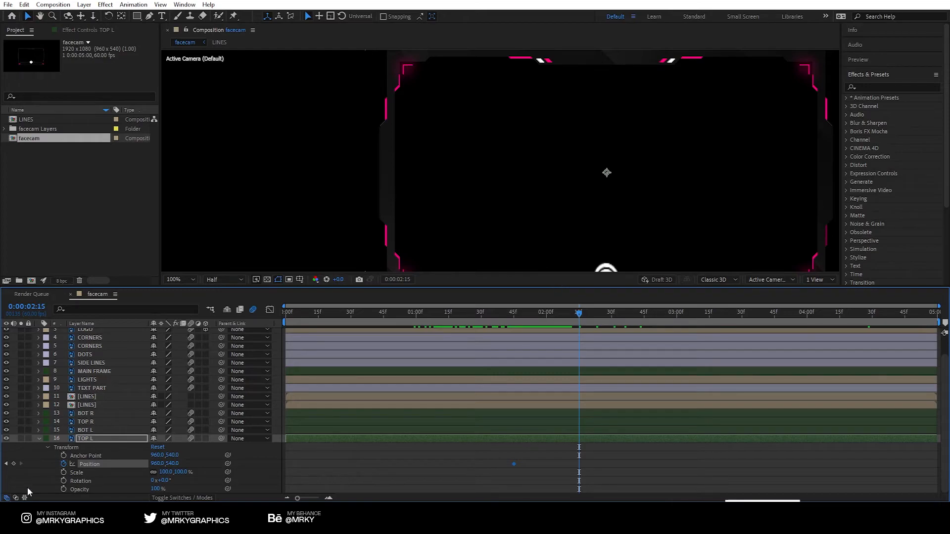
# - At 1:45, move the TOP L bar straight down behind the frame's left edge, to a position of about 960, 590
pyautogui.click(514, 313)
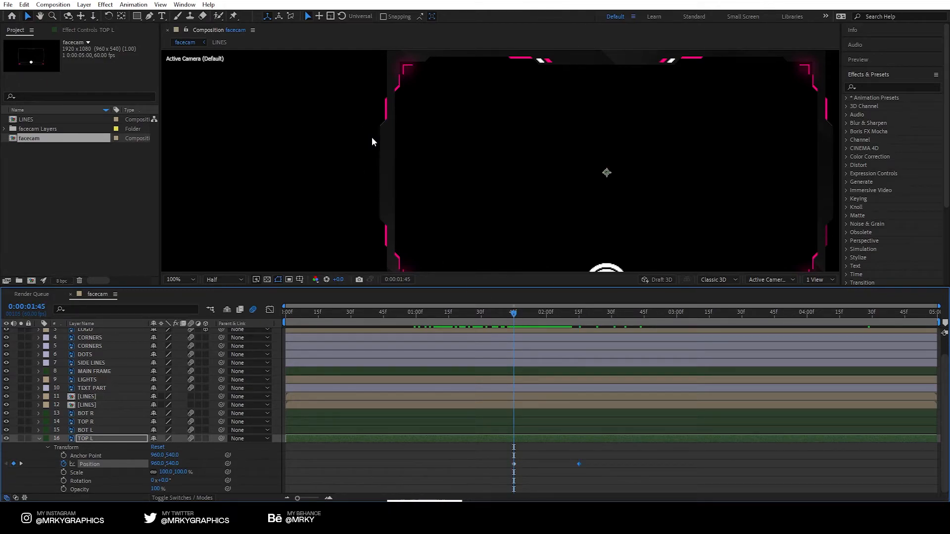
pyautogui.moveTo(390, 113); pyautogui.dragTo(391, 131)
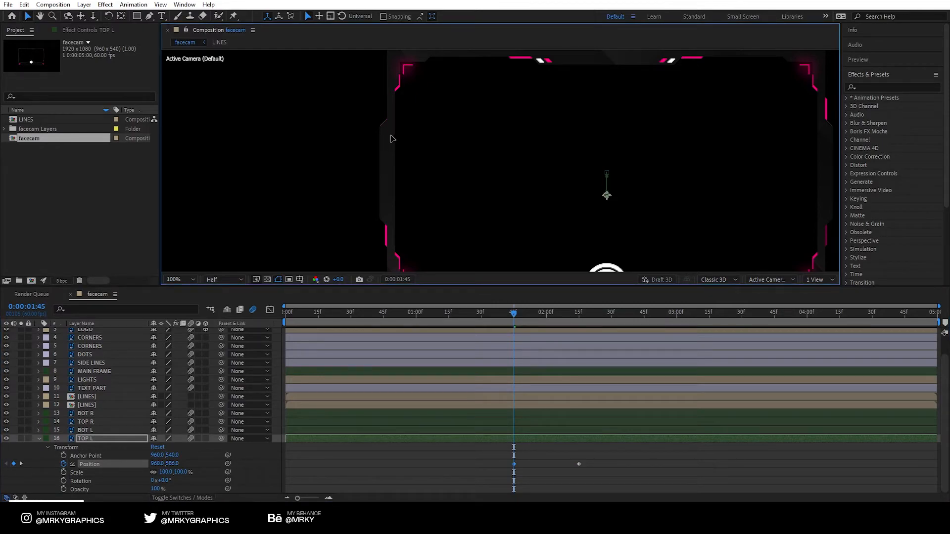
pyautogui.click(603, 466)
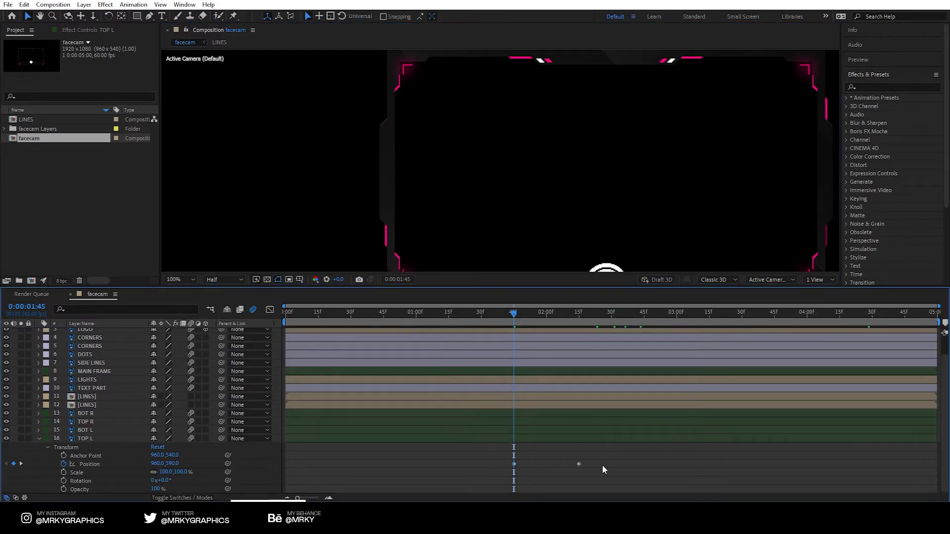
# - Add TOP L Position keyframes at 4:00 and 4:30, moving the bar down to about 960, 589 at 4:30
pyautogui.moveTo(675, 316); pyautogui.dragTo(808, 322)
pyautogui.click(14, 465)
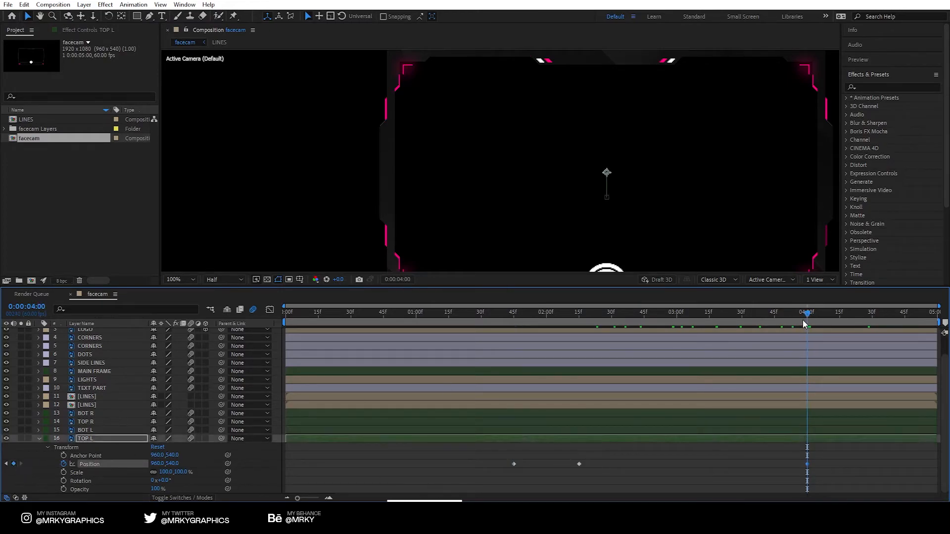
pyautogui.click(872, 321)
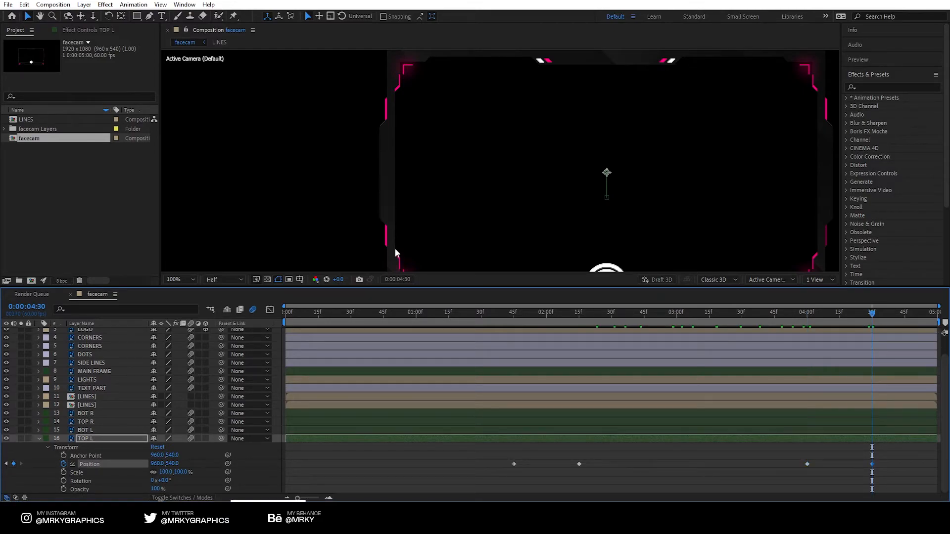
pyautogui.moveTo(372, 225); pyautogui.dragTo(388, 217)
pyautogui.moveTo(404, 120); pyautogui.dragTo(405, 135)
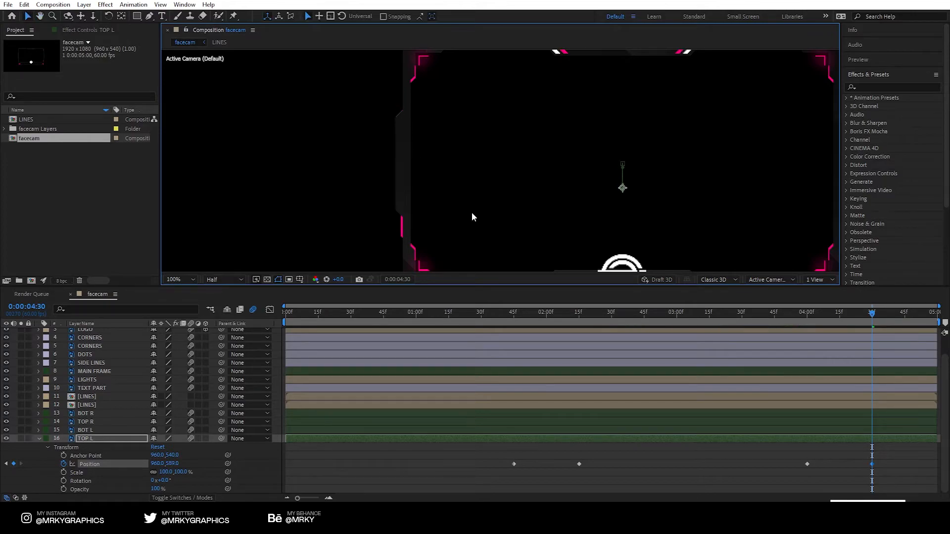
# - Apply Easy Ease to all four Position keyframes of the TOP L layer and collapse its transform properties
pyautogui.moveTo(898, 465); pyautogui.dragTo(447, 469)
pyautogui.press('F9')
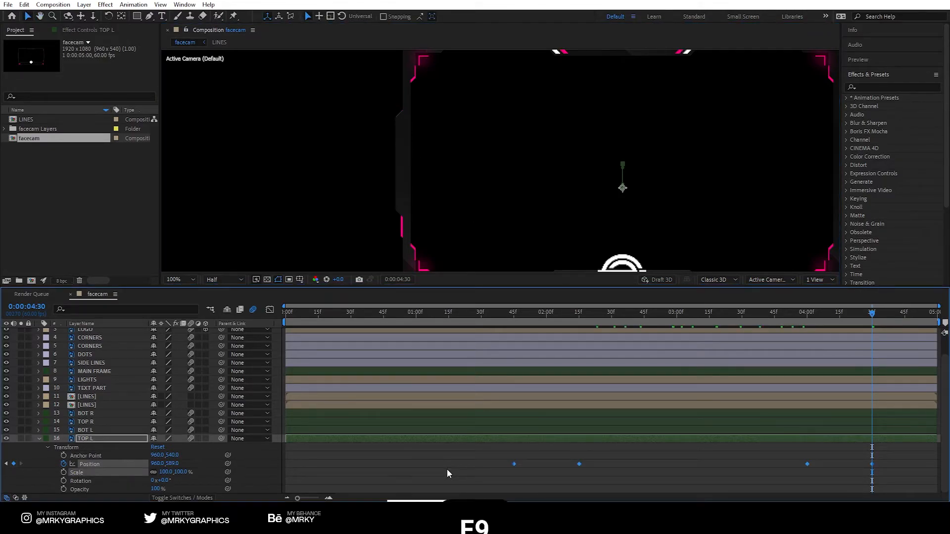
pyautogui.click(48, 448)
# - Add Position keyframes to the BOT L layer at 1:45, 2:15, 4:00 and 4:30
pyautogui.click(39, 450)
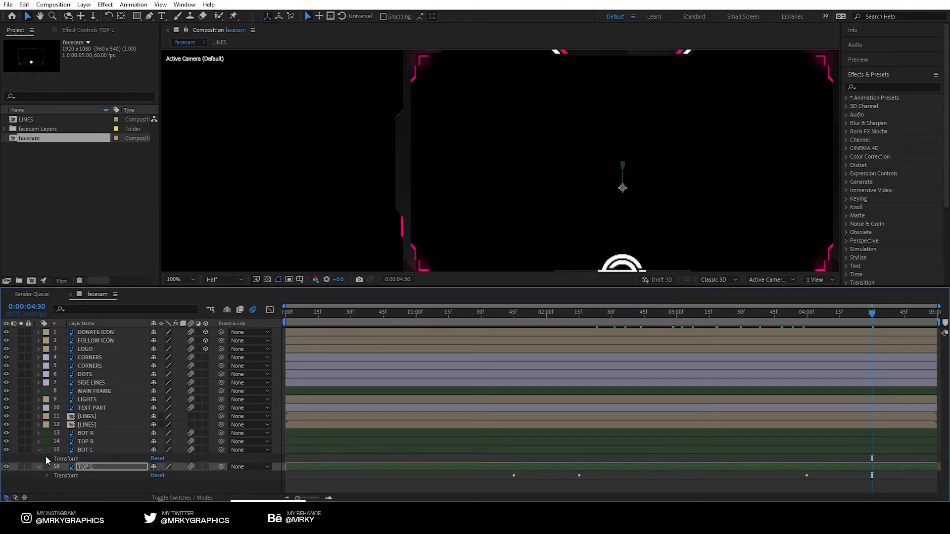
pyautogui.click(47, 458)
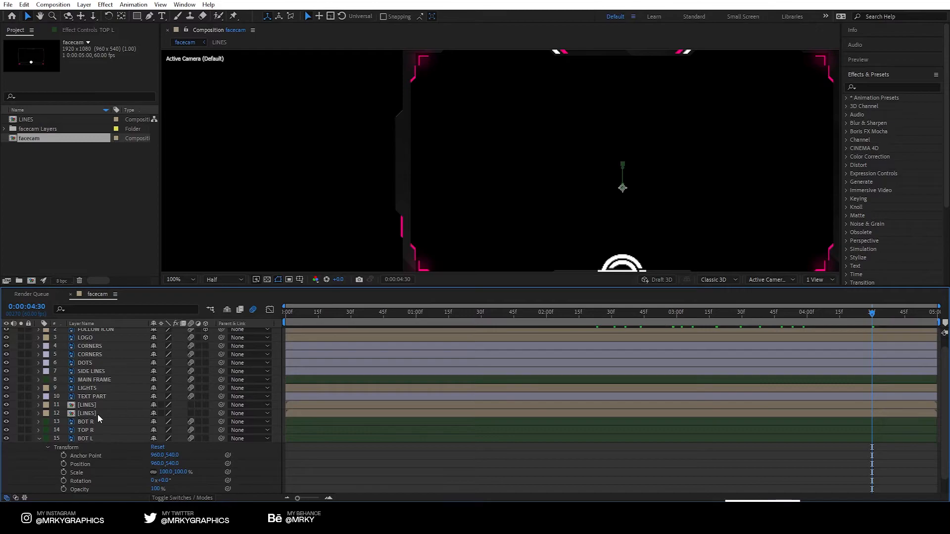
pyautogui.scroll(-1, 105, 408)
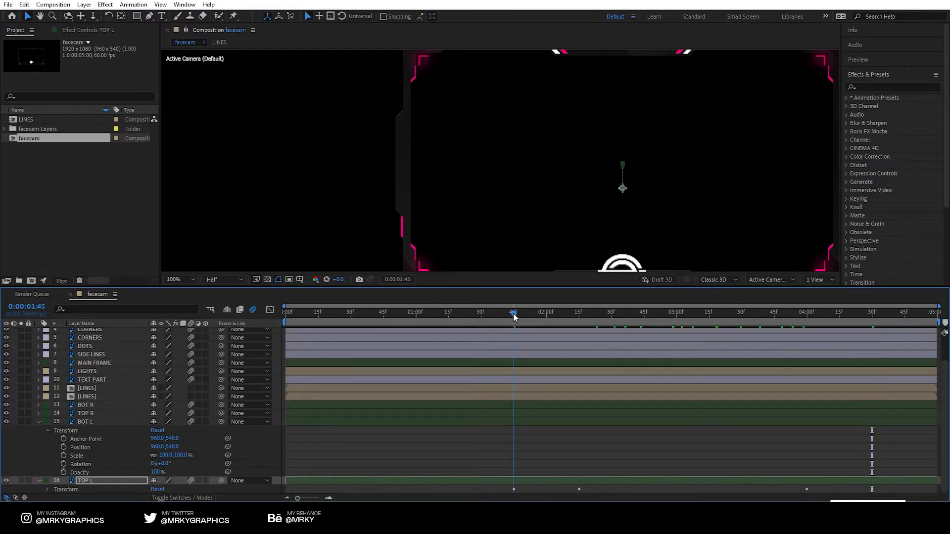
pyautogui.click(63, 447)
pyautogui.click(575, 313)
pyautogui.moveTo(575, 313); pyautogui.dragTo(579, 312)
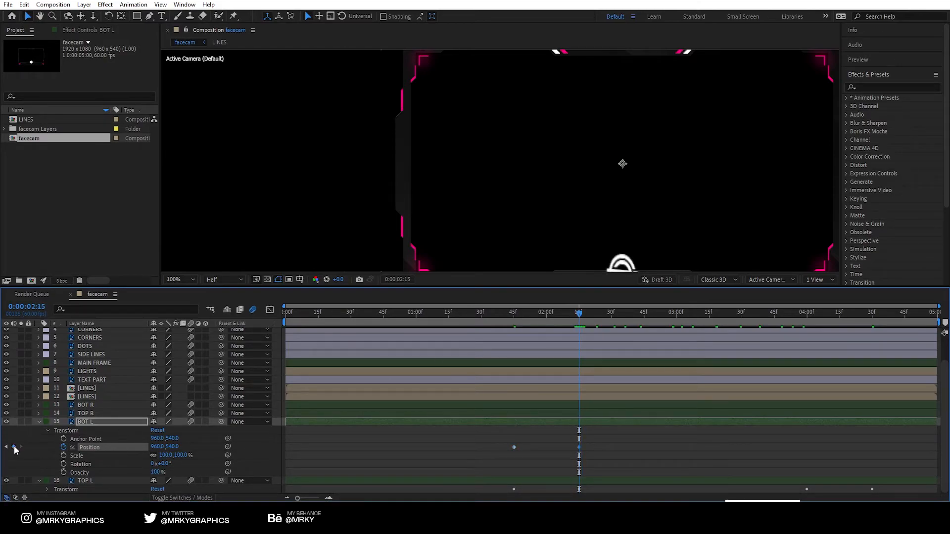
pyautogui.moveTo(801, 314); pyautogui.dragTo(806, 313)
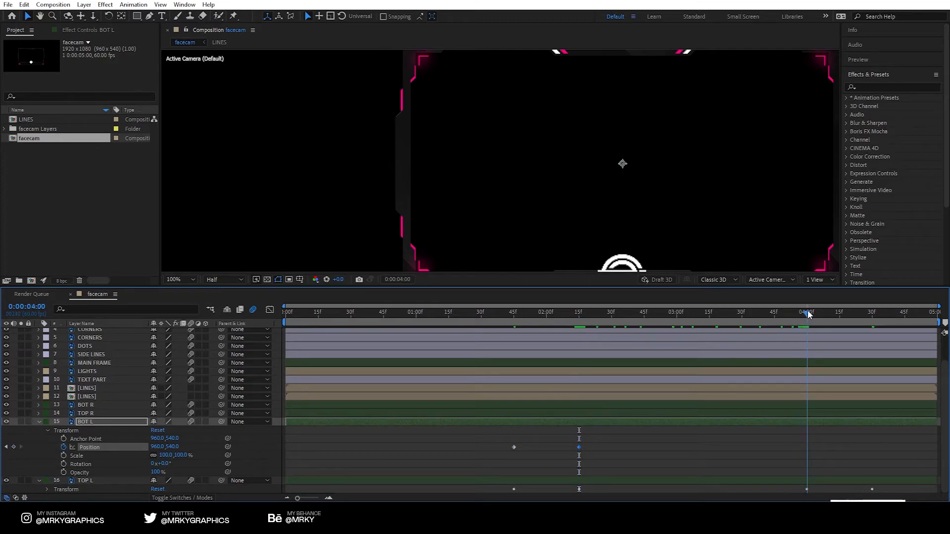
pyautogui.click(13, 447)
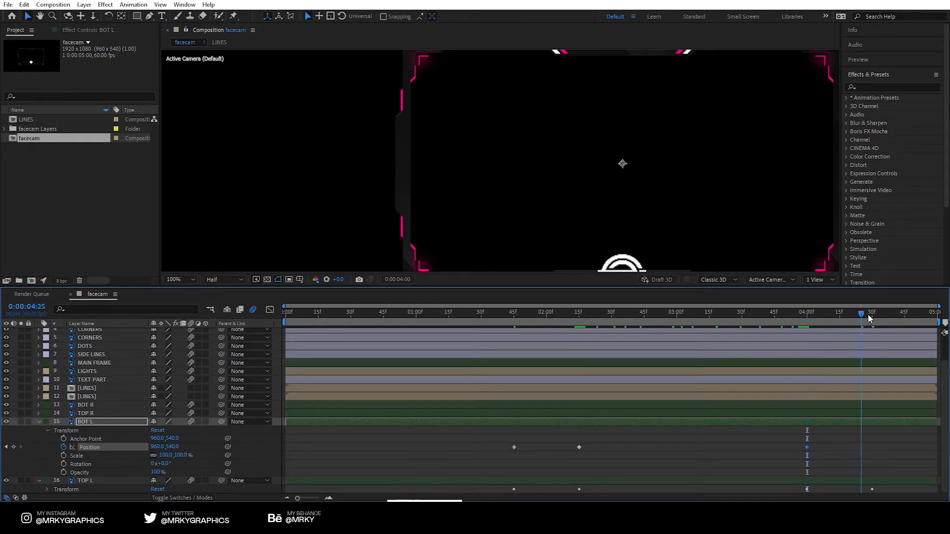
pyautogui.moveTo(808, 313); pyautogui.dragTo(873, 317)
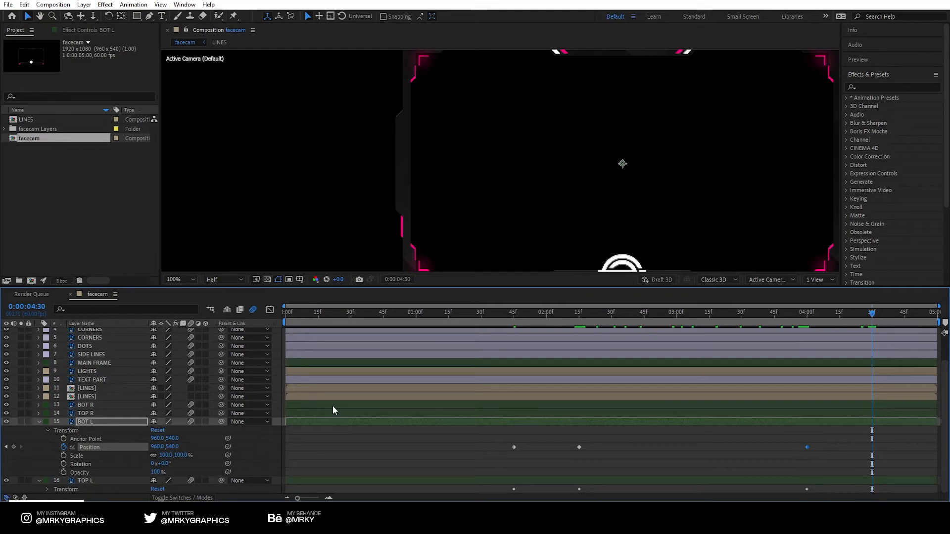
# - Move the BOT L bar up behind the frame's left edge at 1:45 and at 4:30, to about 960, 495 at 4:30
pyautogui.click(516, 313)
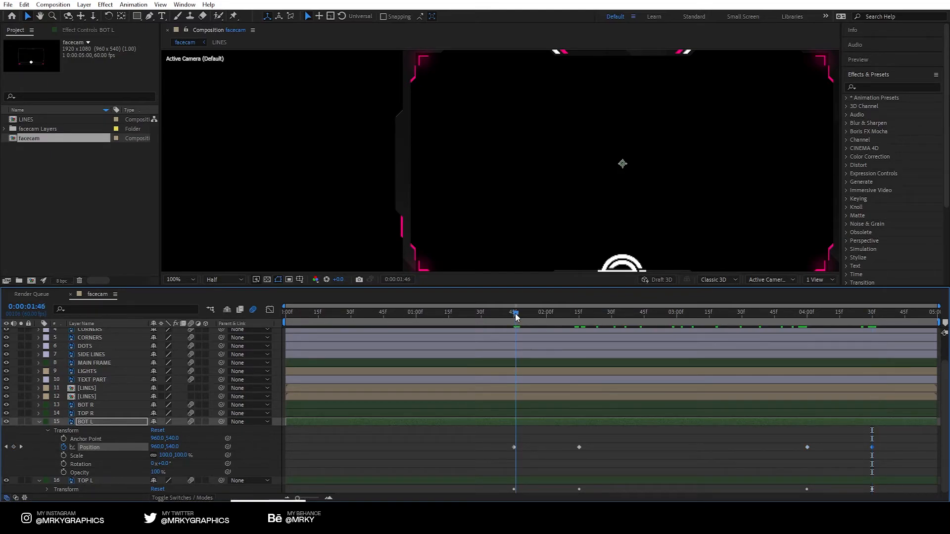
pyautogui.moveTo(412, 244); pyautogui.dragTo(409, 221)
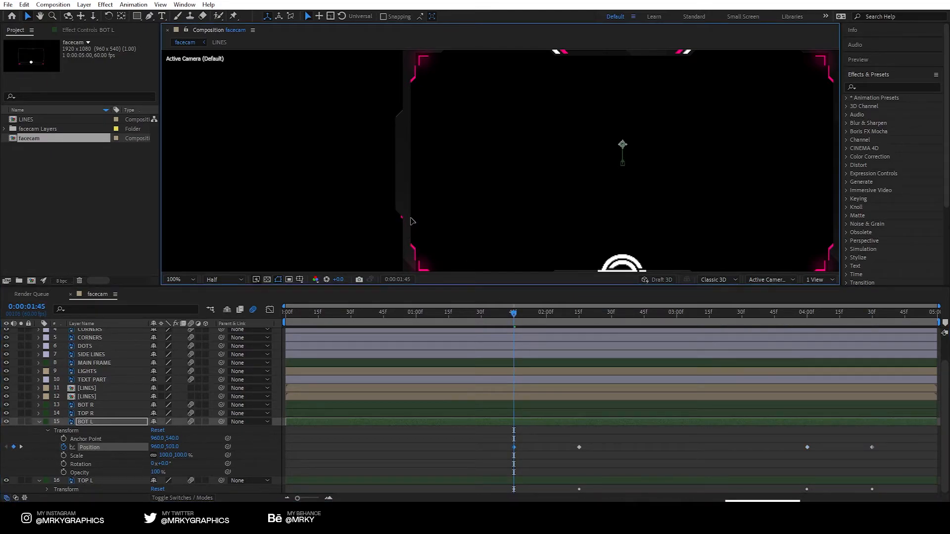
pyautogui.click(874, 317)
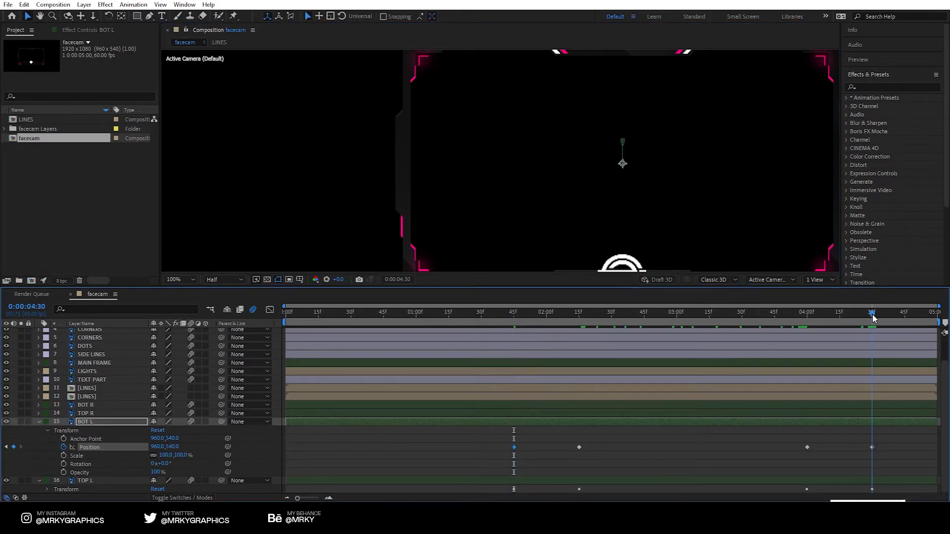
pyautogui.moveTo(425, 226); pyautogui.dragTo(424, 224)
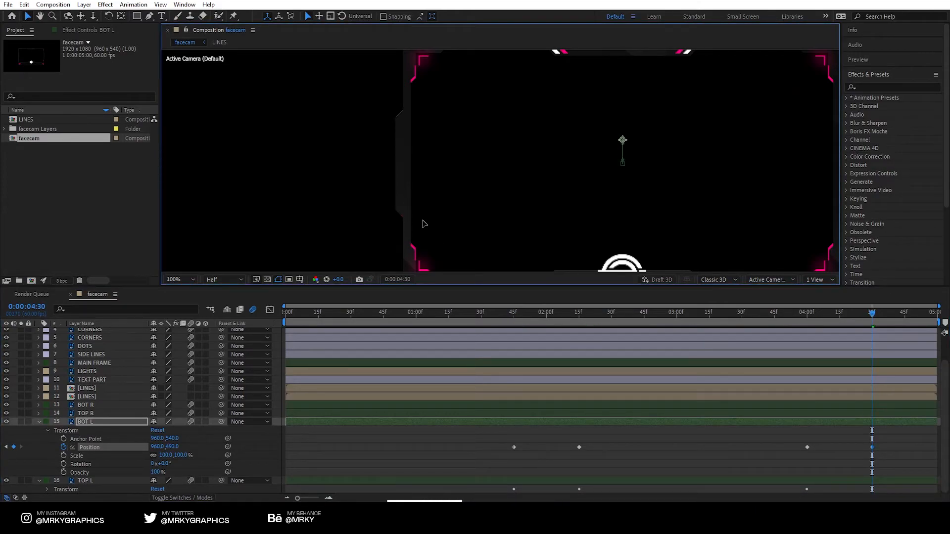
# - Apply Easy Ease to all four Position keyframes of the BOT L layer and collapse the layer
pyautogui.moveTo(888, 450); pyautogui.dragTo(434, 470)
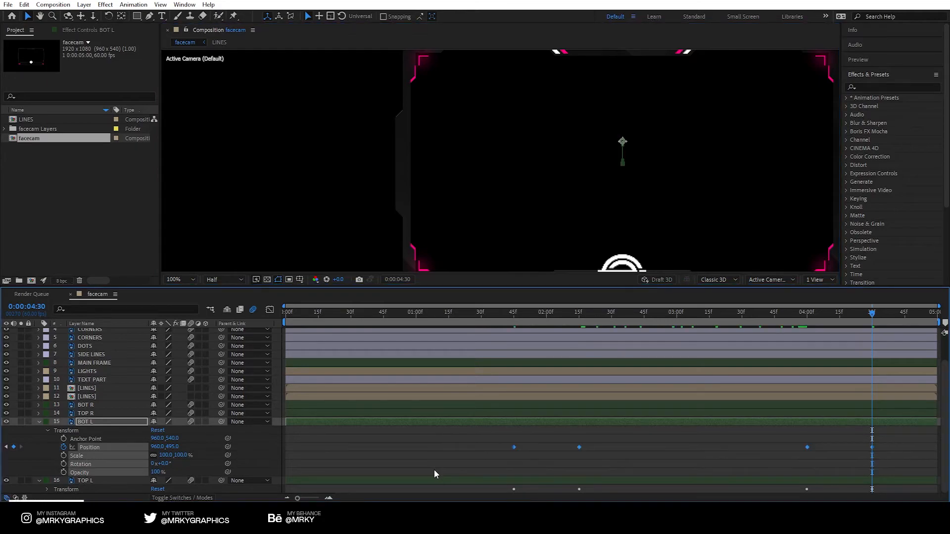
pyautogui.press('F9')
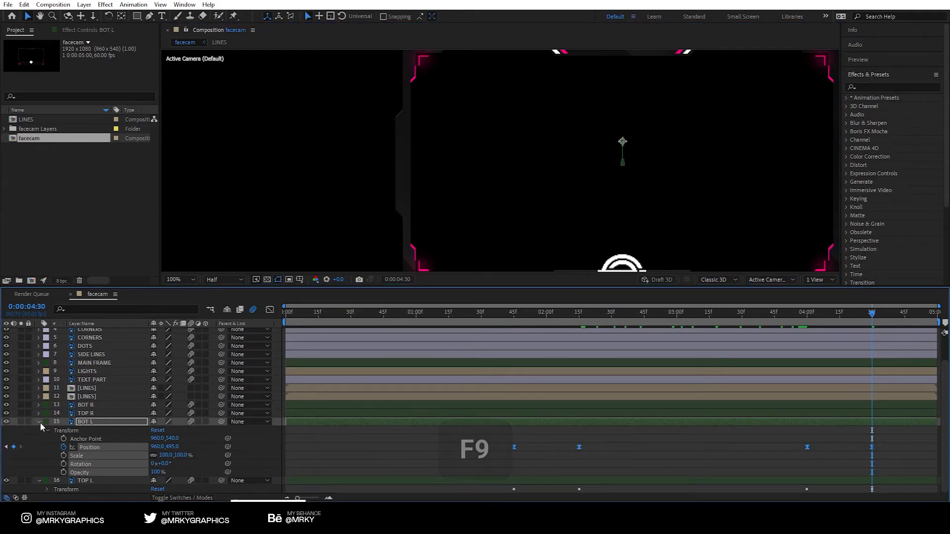
pyautogui.click(40, 422)
# - Preview the composition from the start to check the sliding motion of the two left bars
pyautogui.press('Home')
pyautogui.press('space')
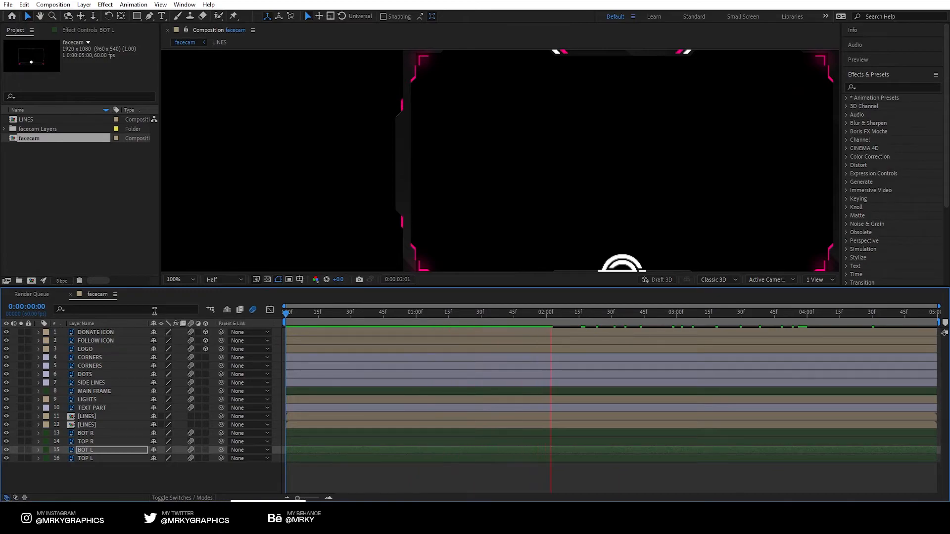
pyautogui.press('space')
# - Pre-compose the BOT L and TOP L layers as LINES 2, moving all attributes into the new composition
pyautogui.click(95, 458)
pyautogui.rightClick(95, 457)
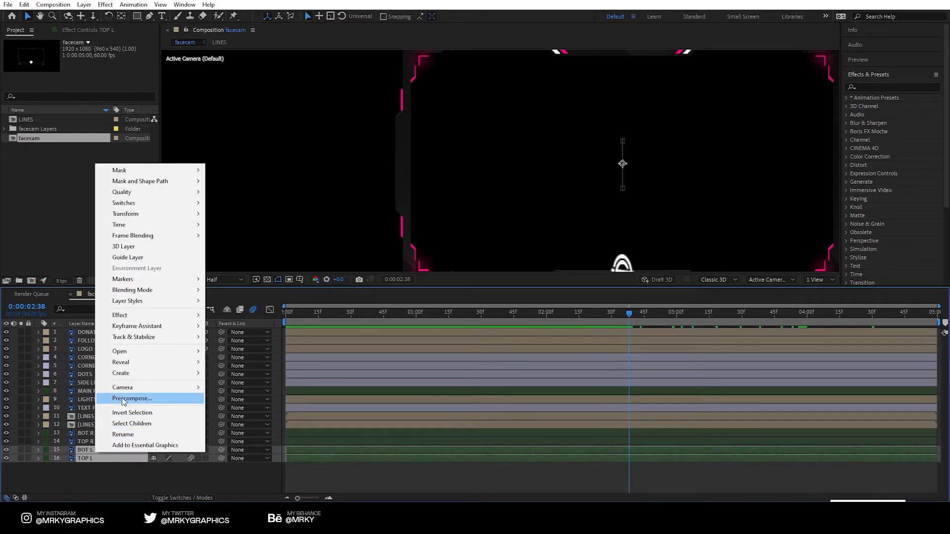
pyautogui.click(127, 397)
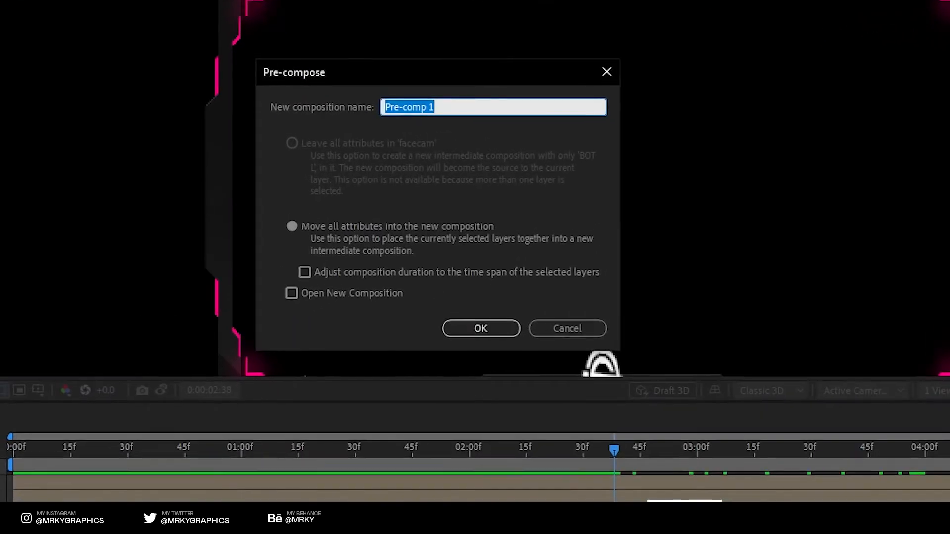
pyautogui.write('LINES')
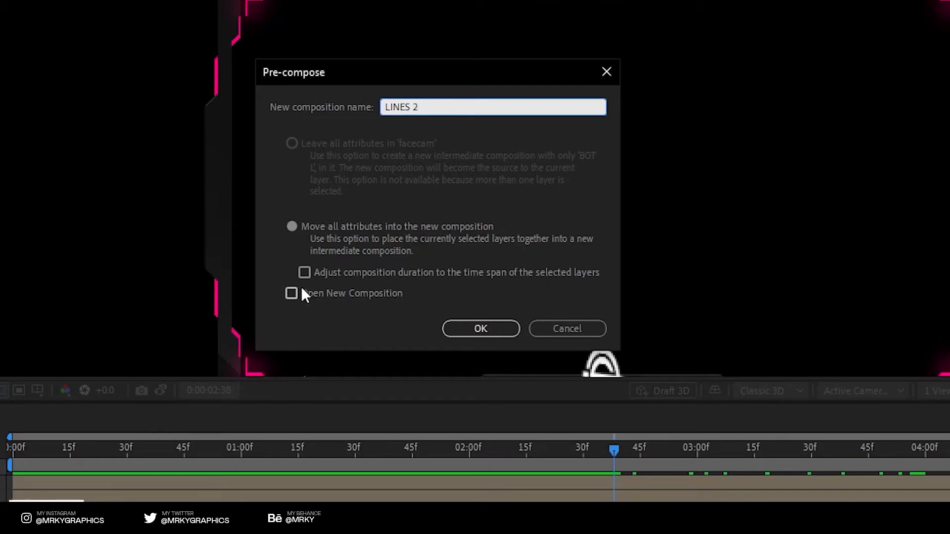
pyautogui.write(' 2')
pyautogui.click(299, 224)
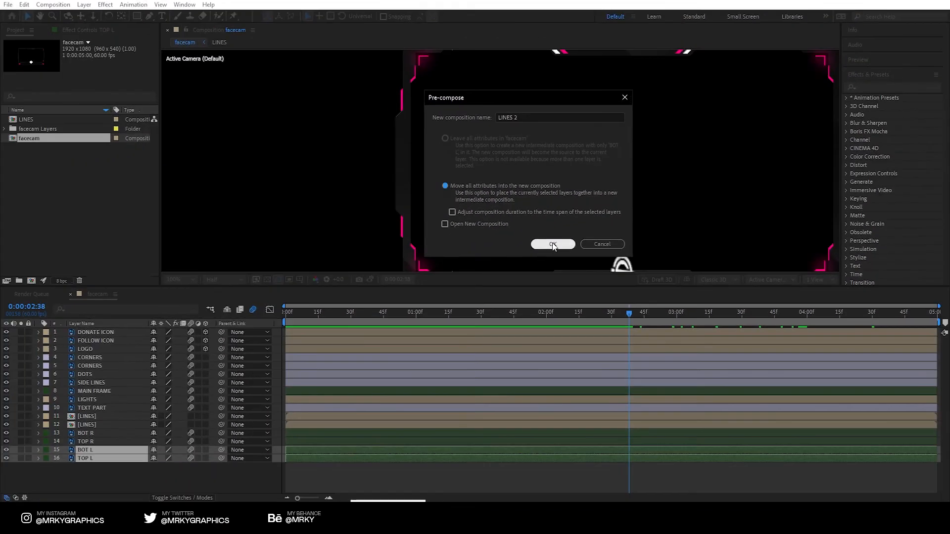
pyautogui.click(472, 329)
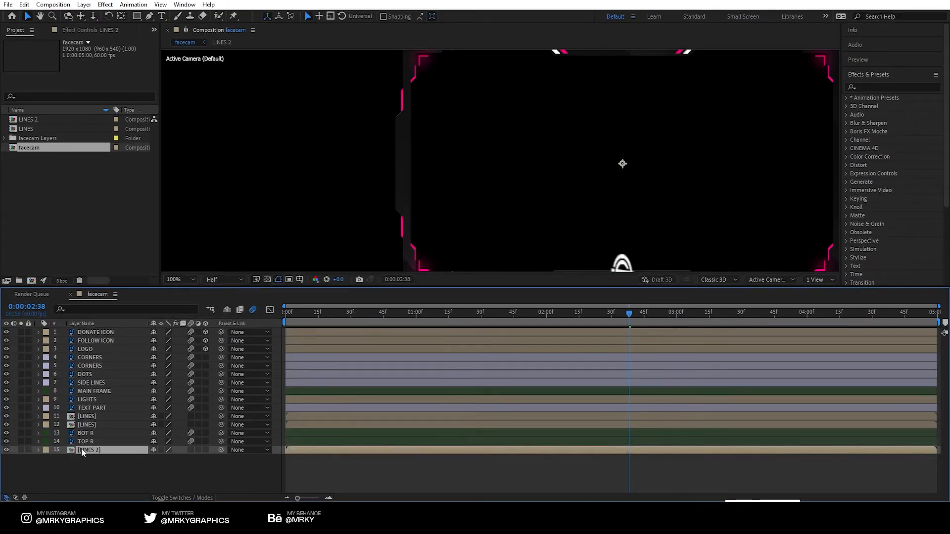
# - Delete the BOT R and TOP R layers that hold the frame's right-side bars
pyautogui.click(93, 440)
pyautogui.keyDown('shift'); pyautogui.click(93, 434); pyautogui.keyUp('shift')
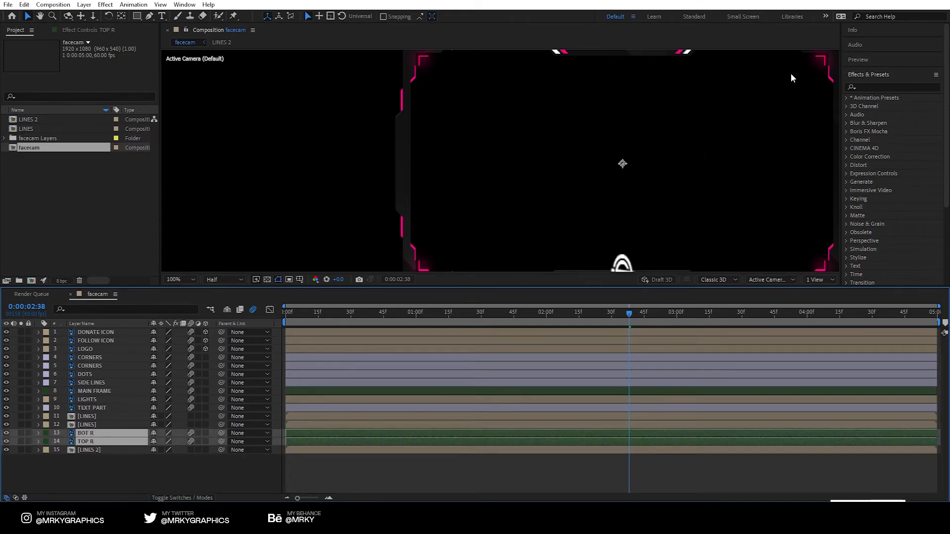
pyautogui.moveTo(814, 144); pyautogui.dragTo(702, 138)
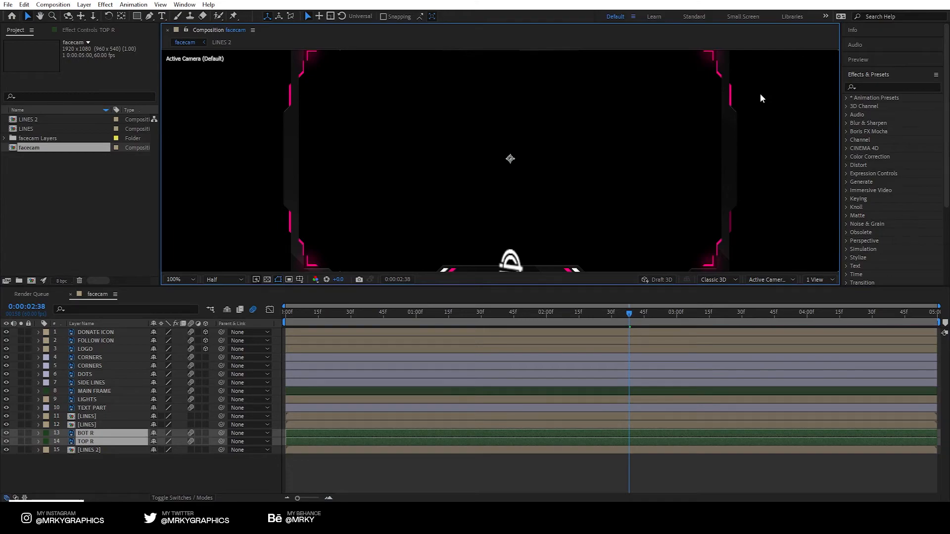
pyautogui.press('Delete')
# - Duplicate the LINES 2 layer and flip the copy horizontally to mirror the side bars onto the frame's right side
pyautogui.click(95, 432)
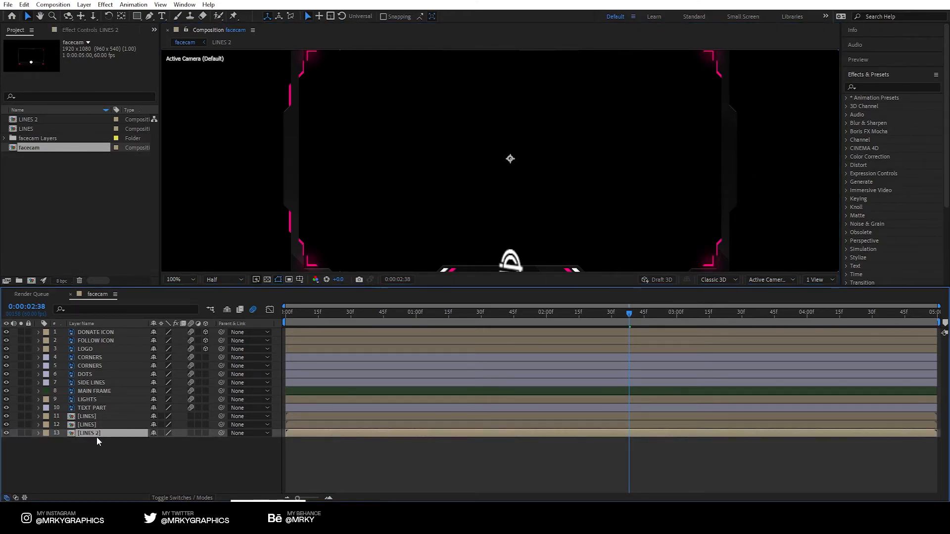
pyautogui.hotkey('ctrl', 'd')
pyautogui.rightClick(324, 190)
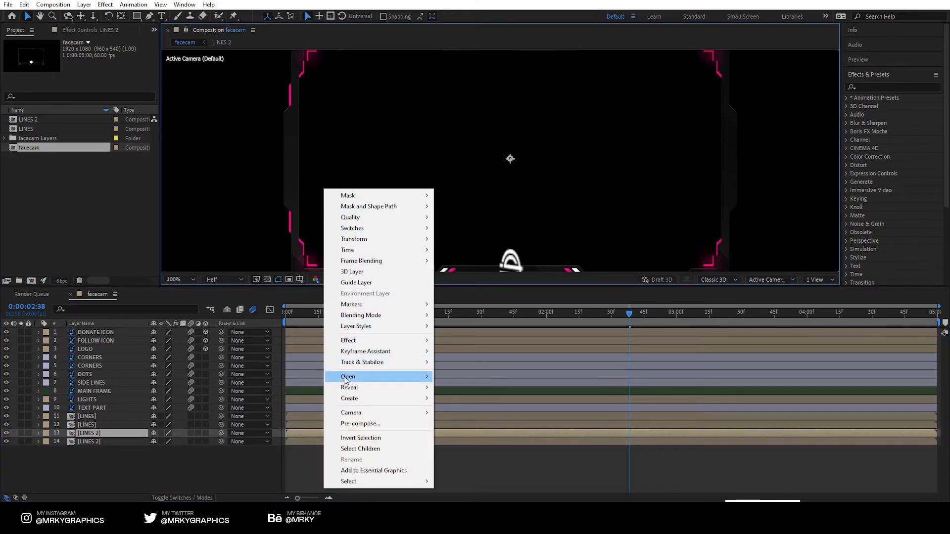
pyautogui.moveTo(366, 239)
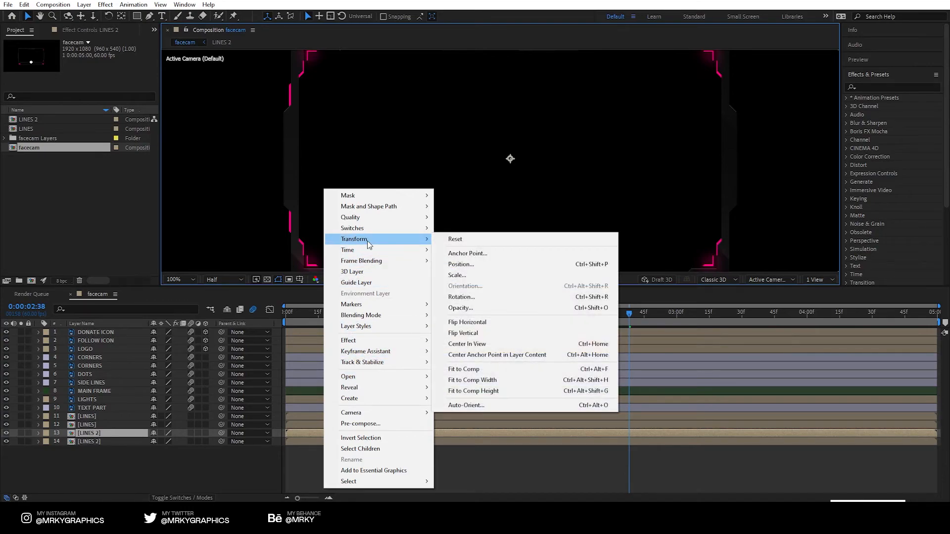
pyautogui.click(478, 319)
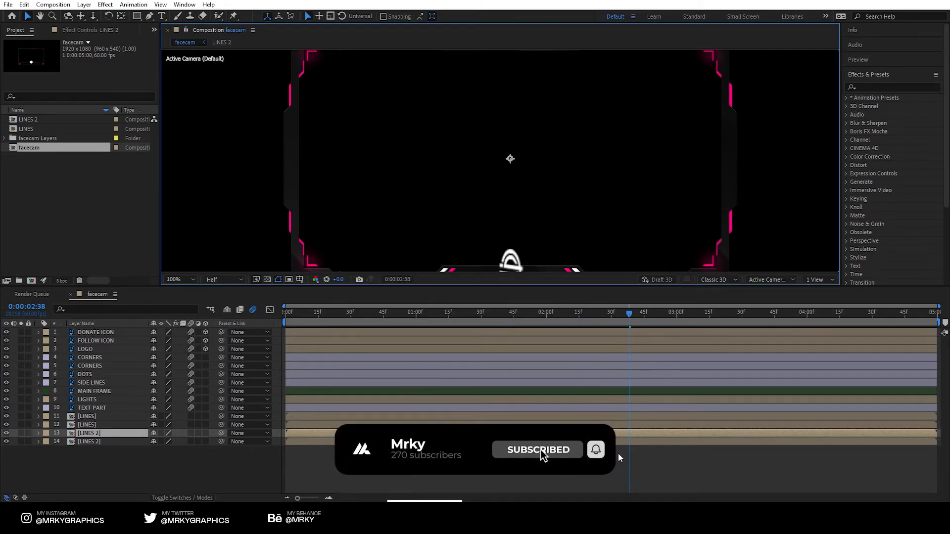
pyautogui.click(613, 459)
# - Nudge the flipped LINES 2 layer left until its pink bars line up with the frame's right edge as on the left
pyautogui.scroll(4, 239, 87)
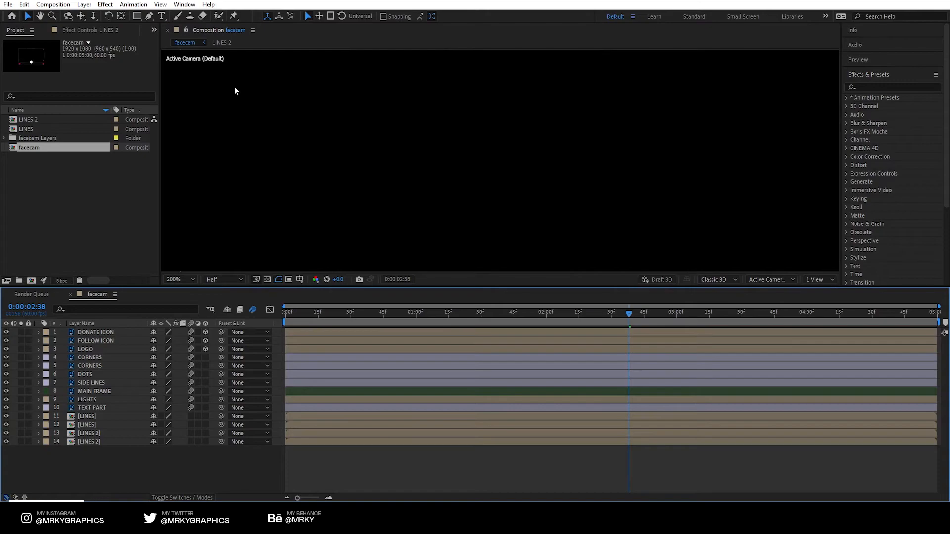
pyautogui.moveTo(408, 97); pyautogui.dragTo(424, 166)
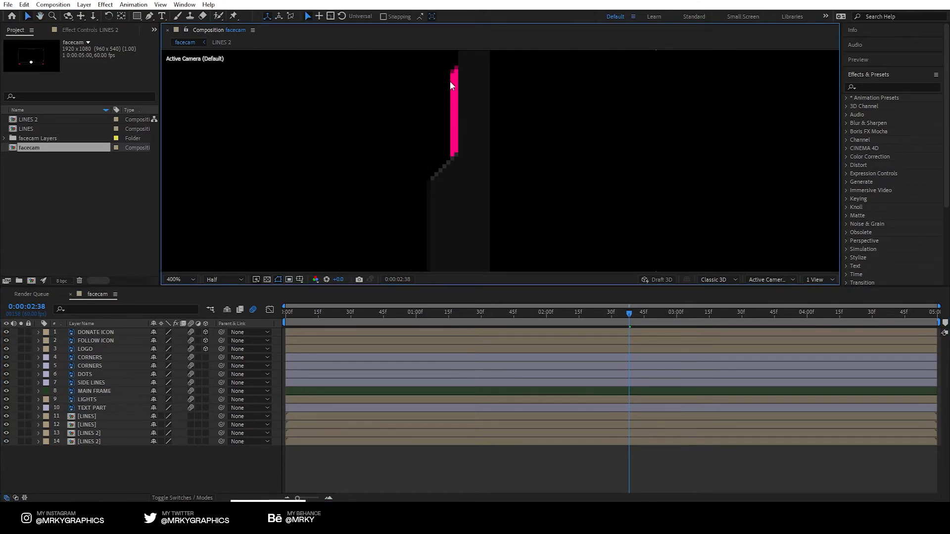
pyautogui.scroll(-2, 450, 82)
pyautogui.moveTo(836, 130); pyautogui.dragTo(519, 156)
pyautogui.scroll(5, 519, 156)
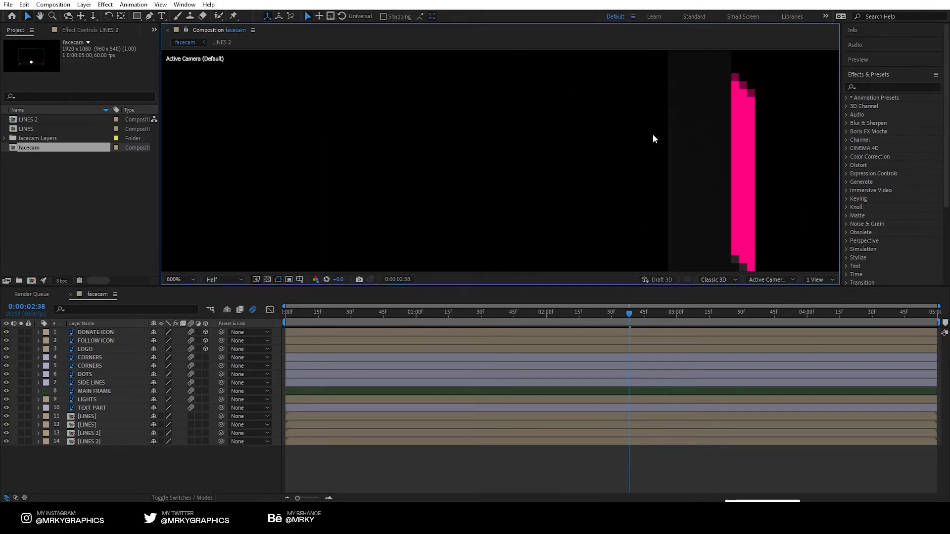
pyautogui.click(101, 432)
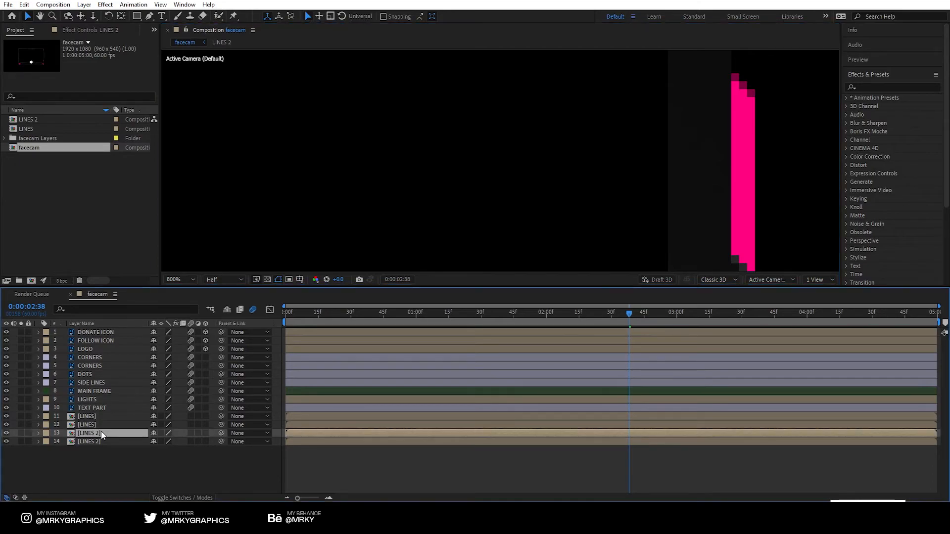
pyautogui.press('Return')
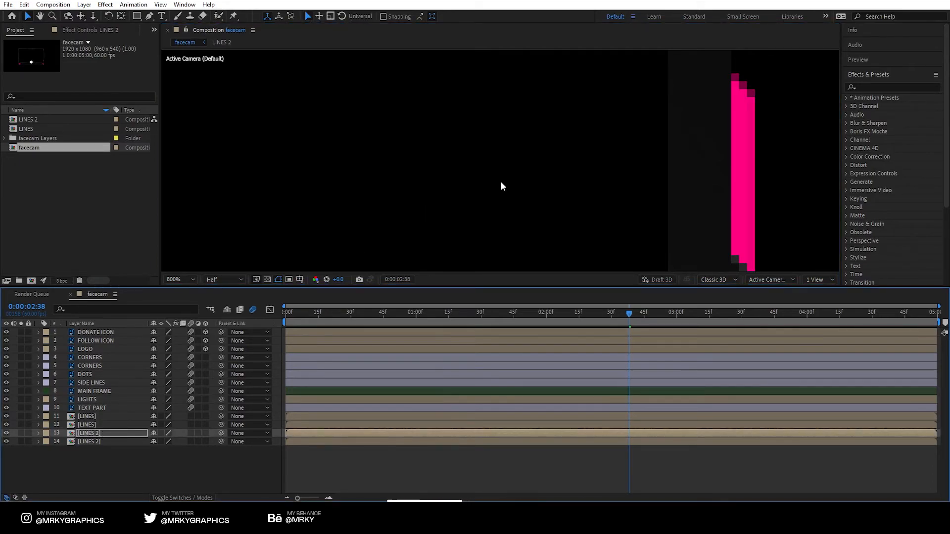
pyautogui.moveTo(723, 140); pyautogui.dragTo(718, 140)
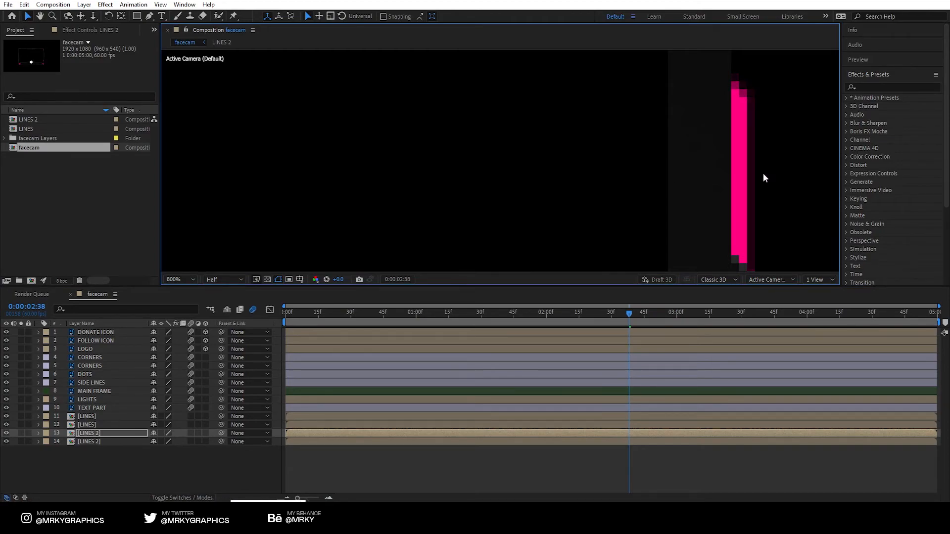
pyautogui.press('Left')
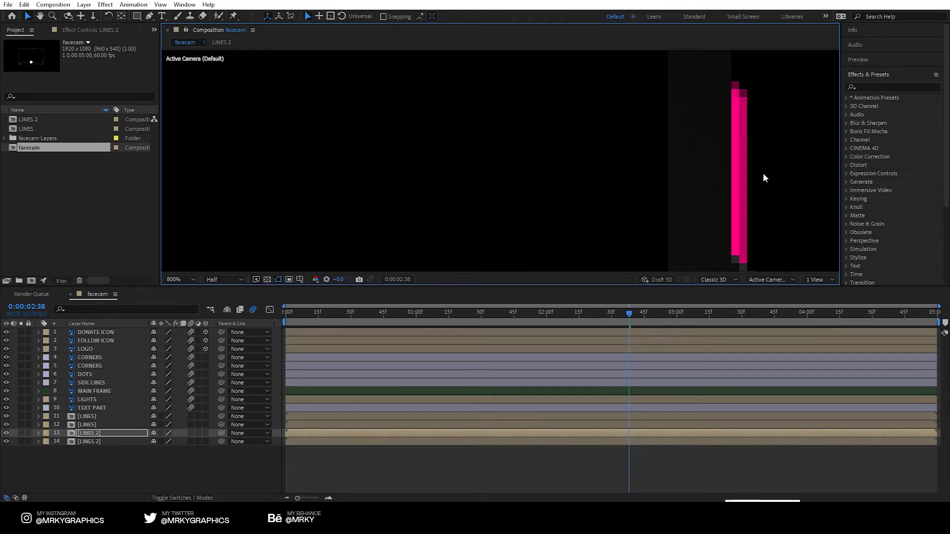
pyautogui.scroll(-8, 763, 173)
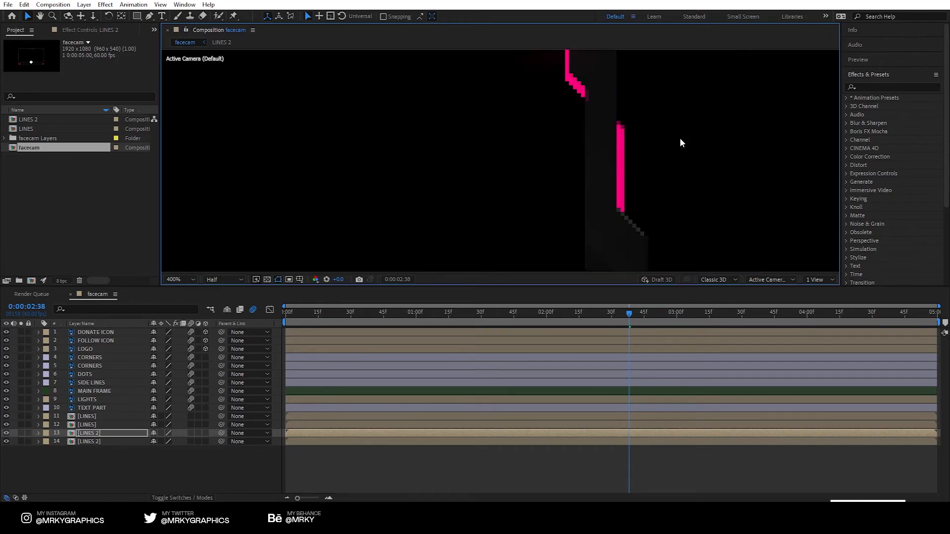
pyautogui.moveTo(586, 159); pyautogui.dragTo(606, 83)
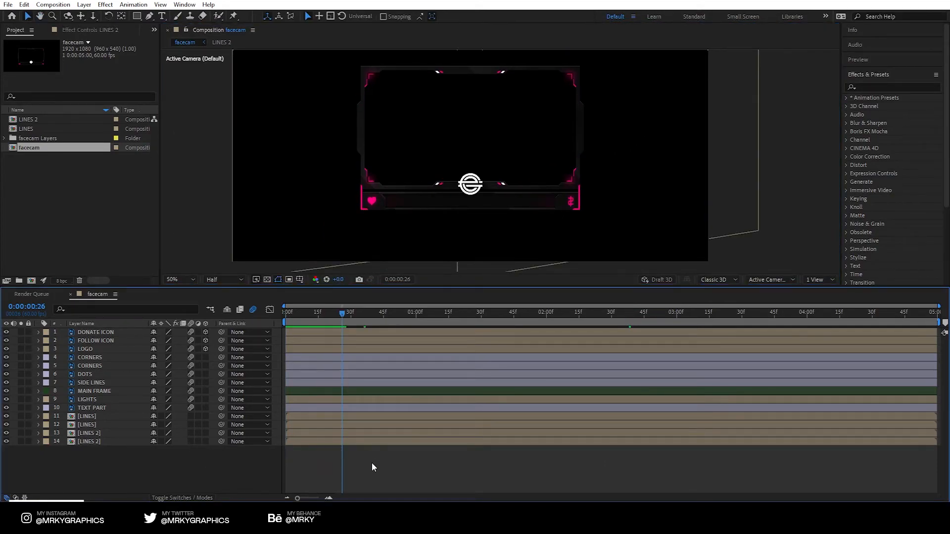
# - Apply the CC Light Sweep effect to the MAIN FRAME layer at the start of the composition
pyautogui.moveTo(342, 311); pyautogui.dragTo(227, 303)
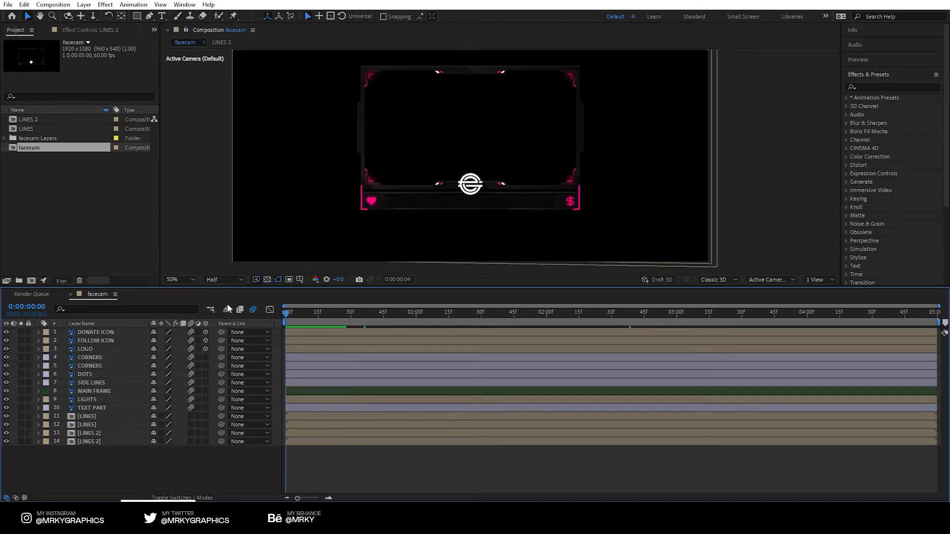
pyautogui.click(82, 391)
pyautogui.click(872, 88)
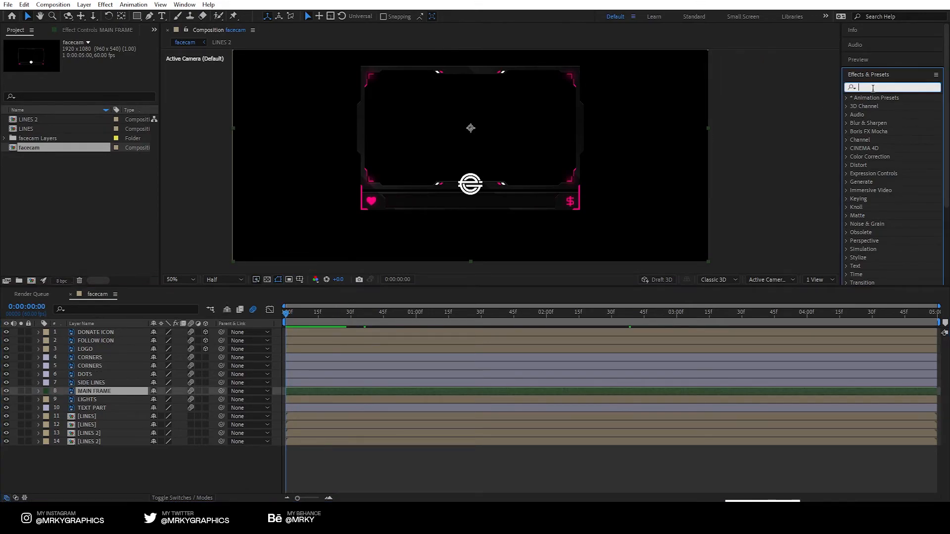
pyautogui.write('lig')
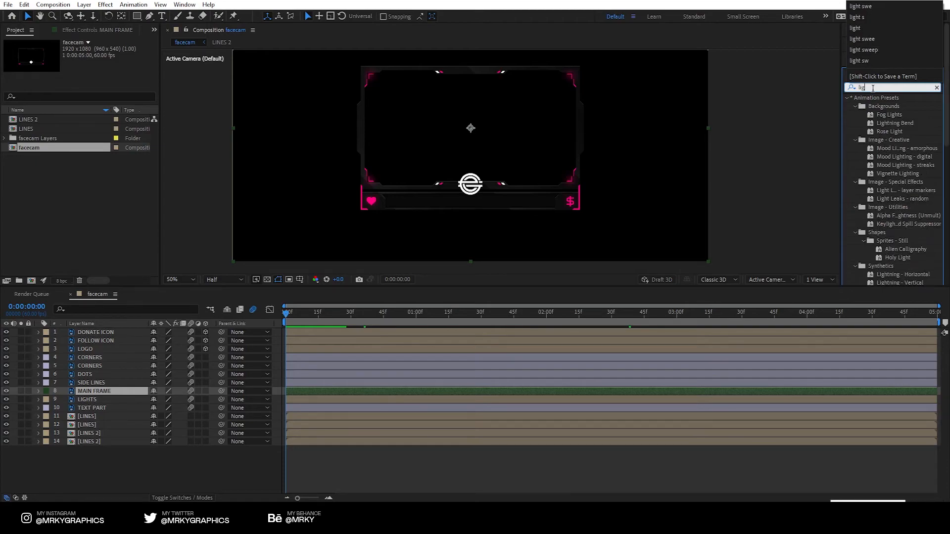
pyautogui.write('ht sw')
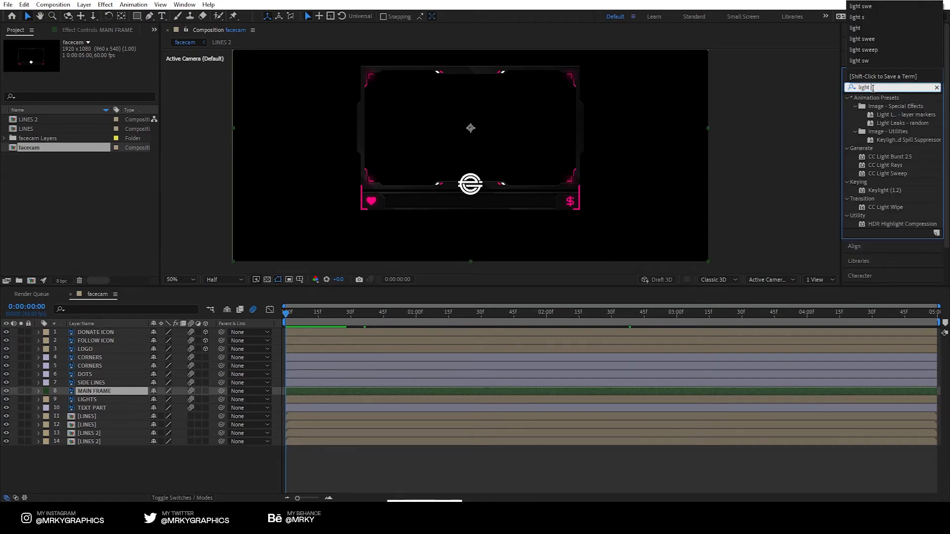
pyautogui.moveTo(886, 104); pyautogui.dragTo(99, 393)
pyautogui.click(106, 387)
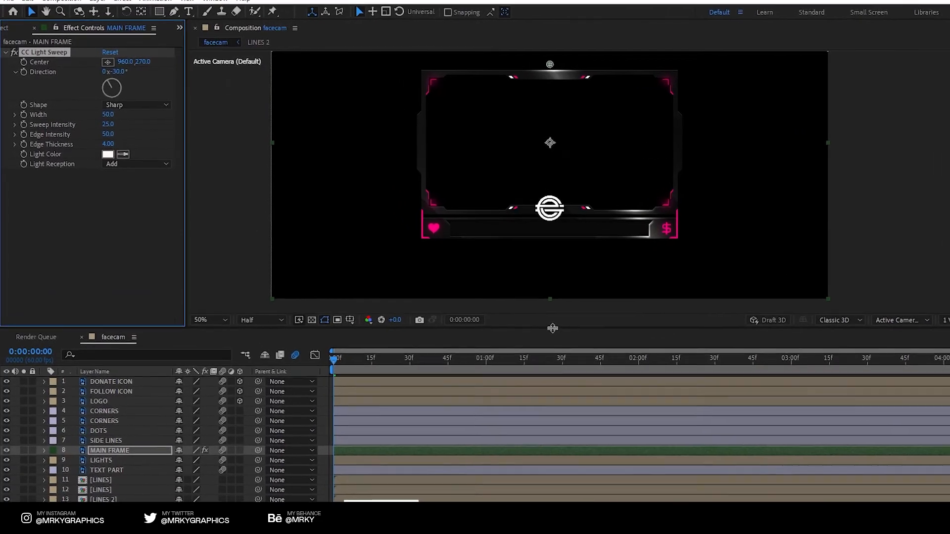
pyautogui.moveTo(472, 287); pyautogui.dragTo(470, 333)
# - Move the light sweep's Center to 744, 350 and inspect the highlight along the lower part of the frame
pyautogui.moveTo(579, 93); pyautogui.dragTo(539, 129)
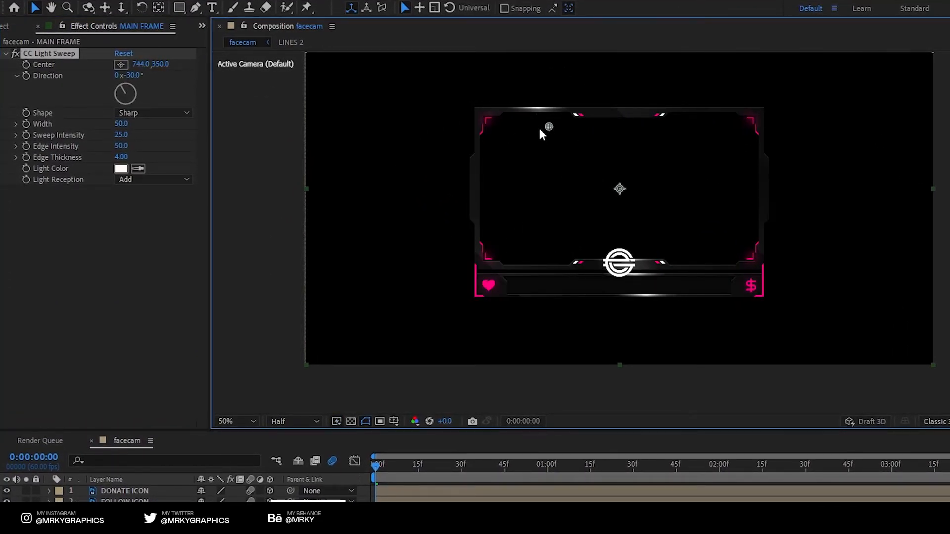
pyautogui.scroll(1, 540, 129)
pyautogui.moveTo(532, 161); pyautogui.dragTo(590, 208)
pyautogui.scroll(-1, 586, 173)
pyautogui.moveTo(587, 171); pyautogui.dragTo(590, 147)
pyautogui.scroll(1, 565, 173)
pyautogui.press('v')
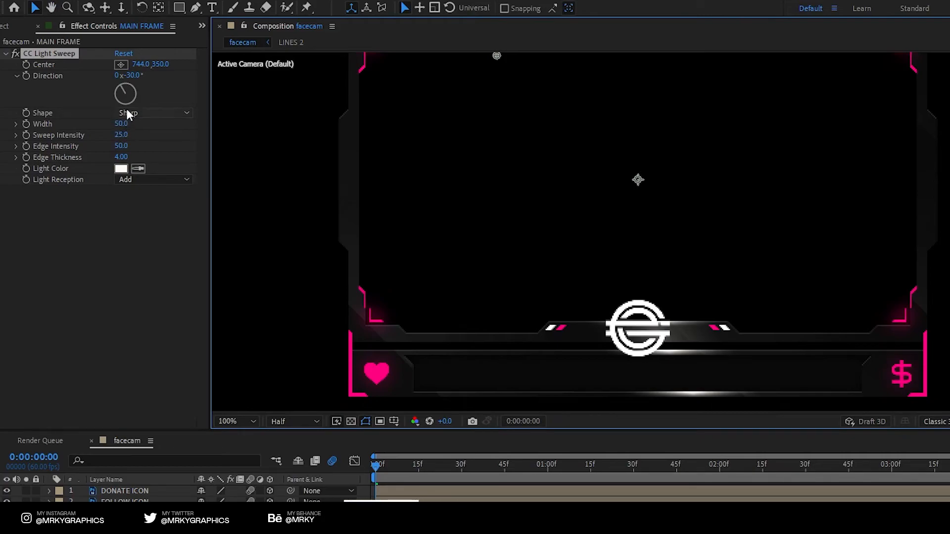
# - Set the CC Light Sweep to Width 90, Sweep Intensity 7 and Edge Intensity 23
pyautogui.moveTo(121, 123)
pyautogui.mouseDown()
pyautogui.moveTo(142, 124)
pyautogui.moveTo(113, 138)
pyautogui.mouseUp()
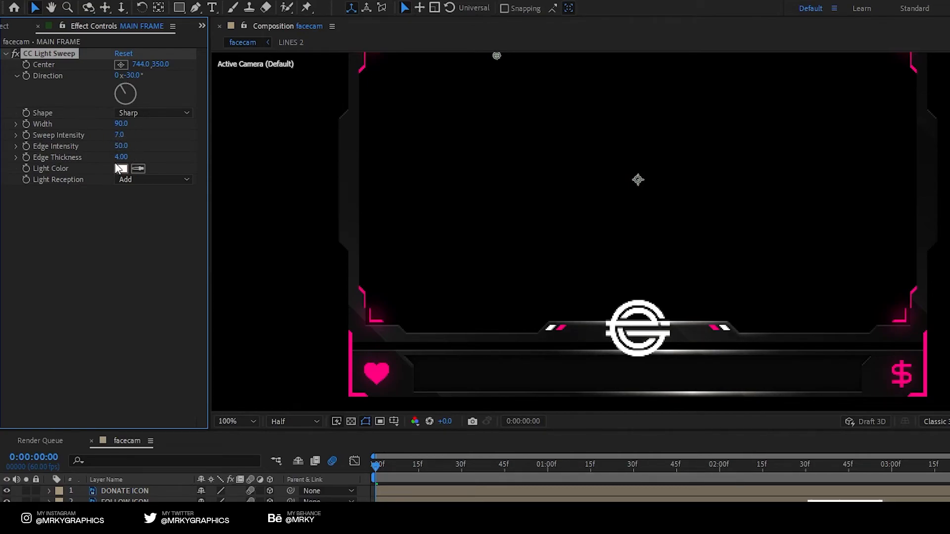
pyautogui.moveTo(121, 146); pyautogui.dragTo(114, 147)
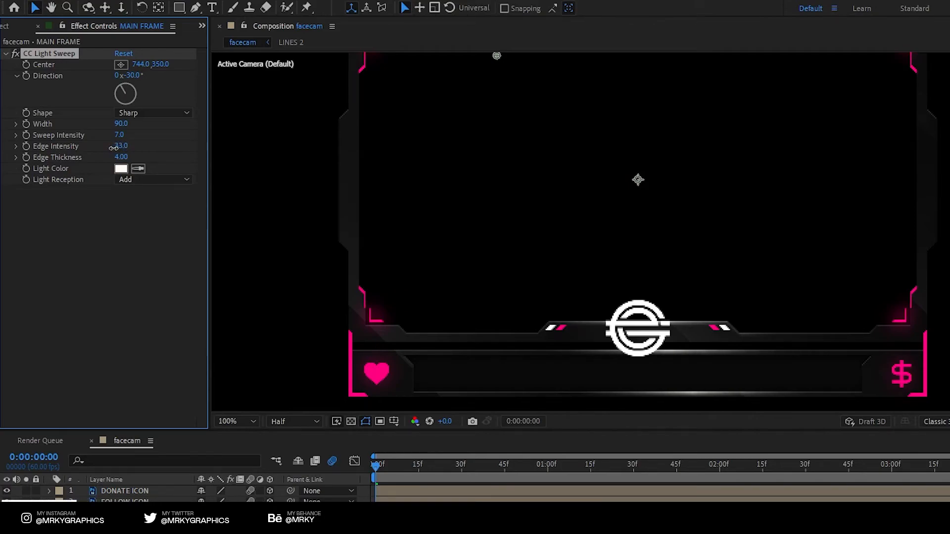
pyautogui.moveTo(107, 147); pyautogui.dragTo(109, 147)
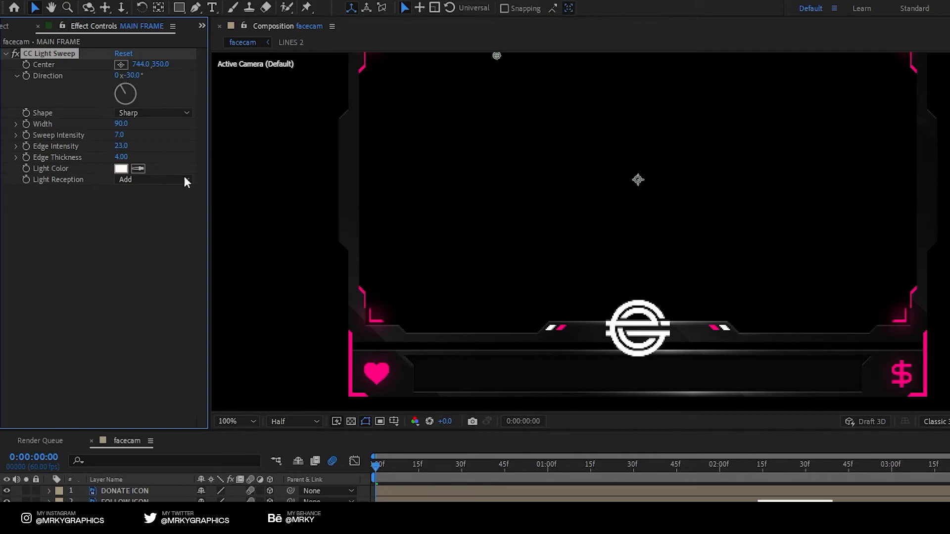
# - Move the light sweep's Center to the composition's left edge at 0, 540 and keyframe it at 0:00:00:00
pyautogui.scroll(-2, 564, 186)
pyautogui.moveTo(547, 180); pyautogui.dragTo(514, 142)
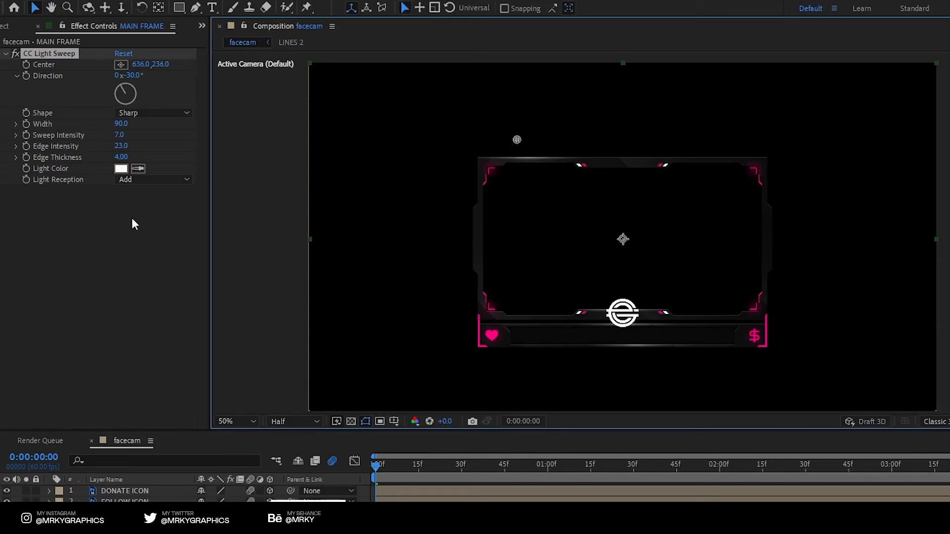
pyautogui.moveTo(518, 139); pyautogui.dragTo(310, 239)
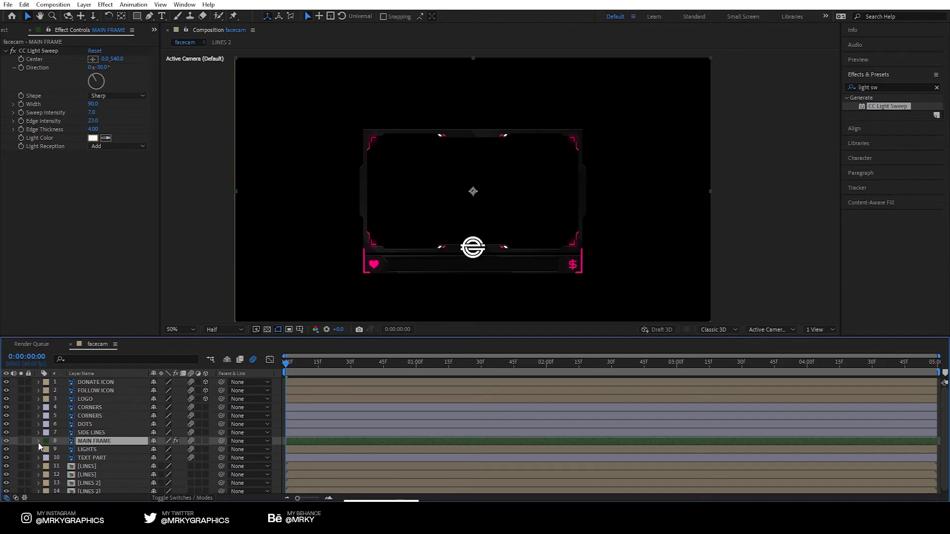
pyautogui.click(21, 59)
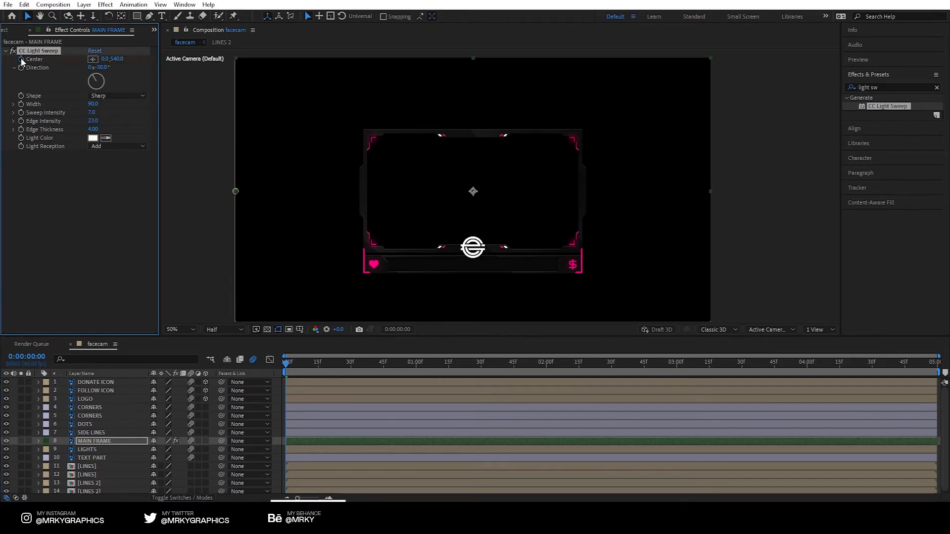
# - Keyframe the light sweep's Center at 0:00:00:45 on the composition's right edge at 1922, 540
pyautogui.click(307, 362)
pyautogui.moveTo(322, 361); pyautogui.dragTo(385, 369)
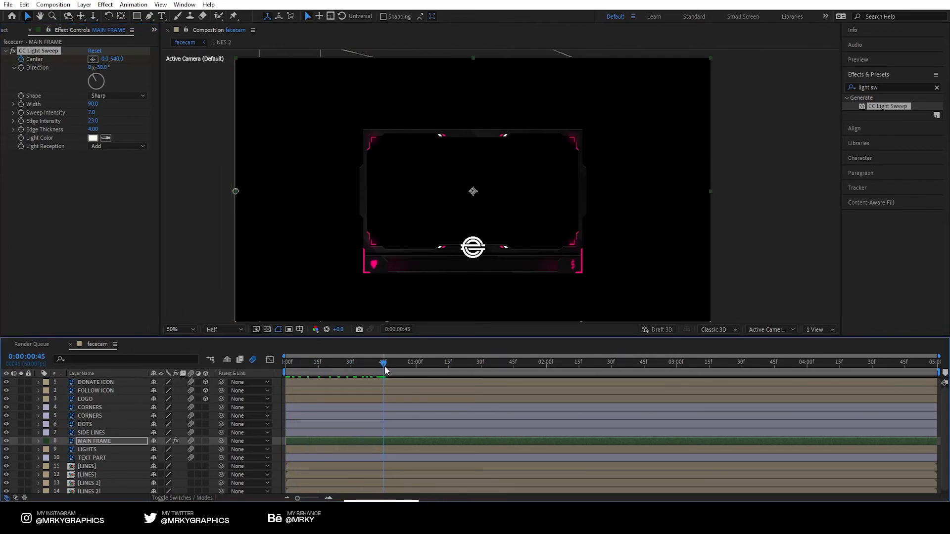
pyautogui.click(39, 441)
pyautogui.click(47, 449)
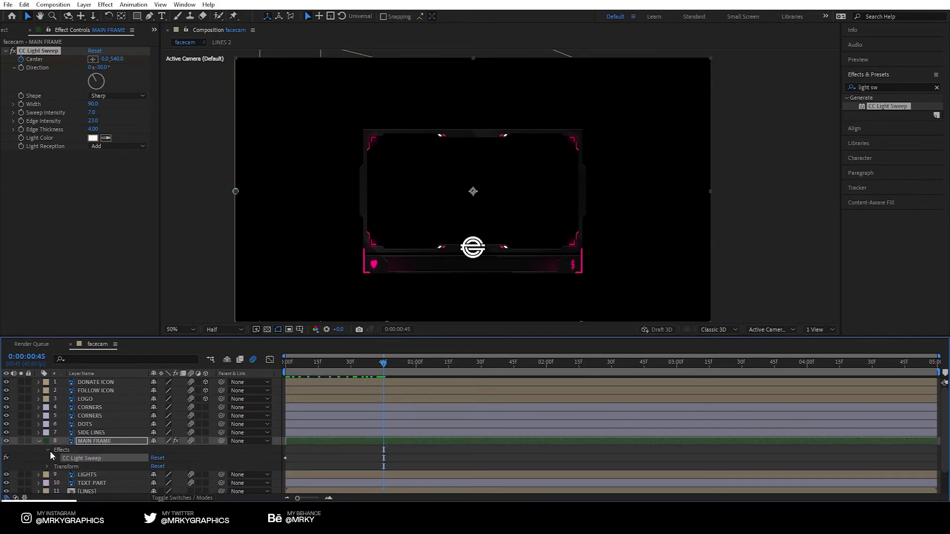
pyautogui.click(56, 459)
pyautogui.click(315, 435)
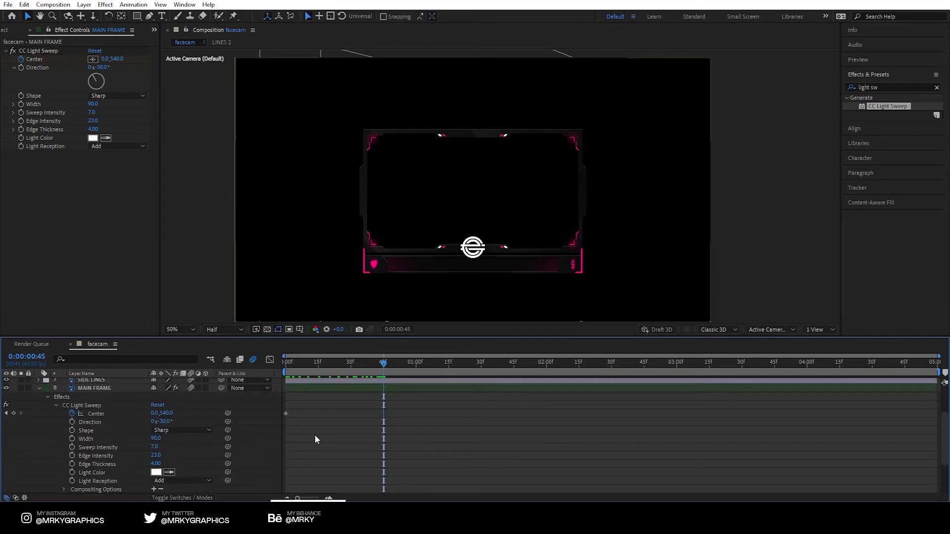
pyautogui.click(351, 387)
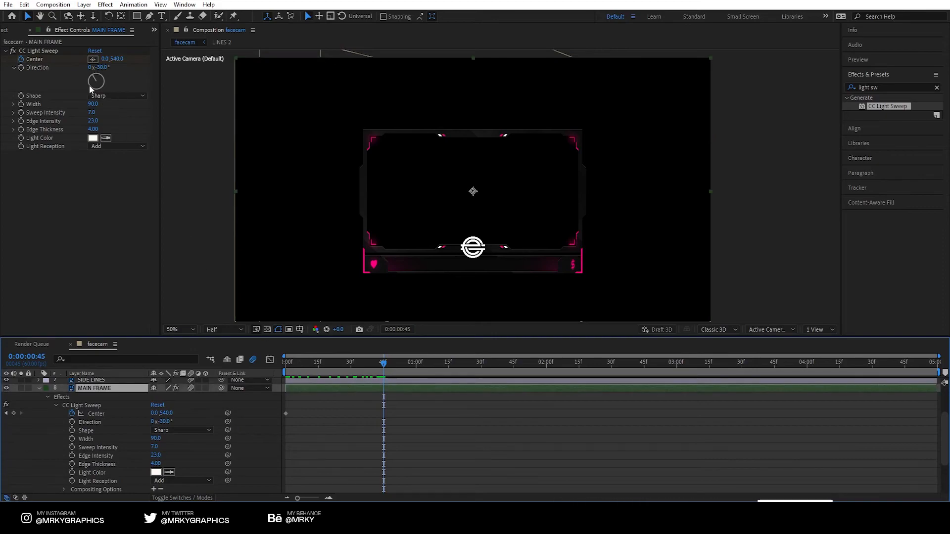
pyautogui.click(77, 79)
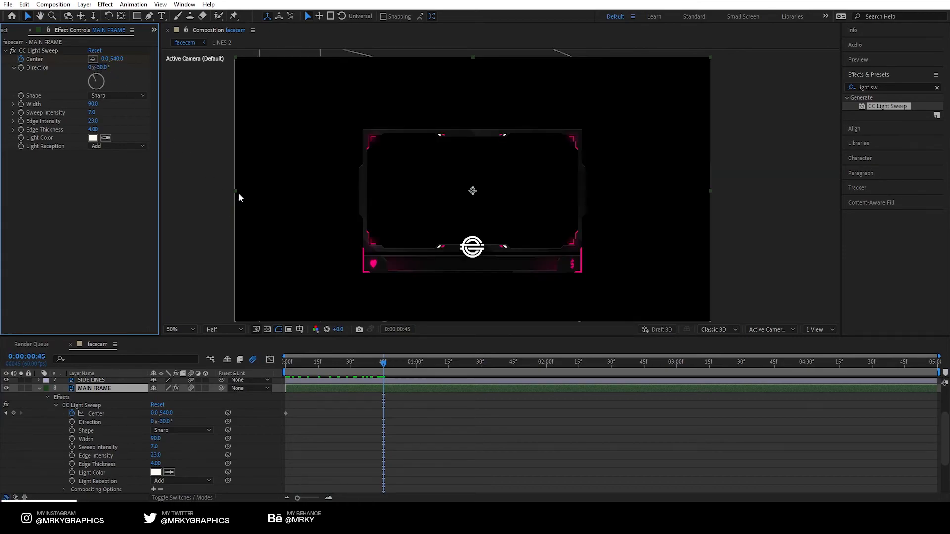
pyautogui.moveTo(359, 364); pyautogui.dragTo(250, 369)
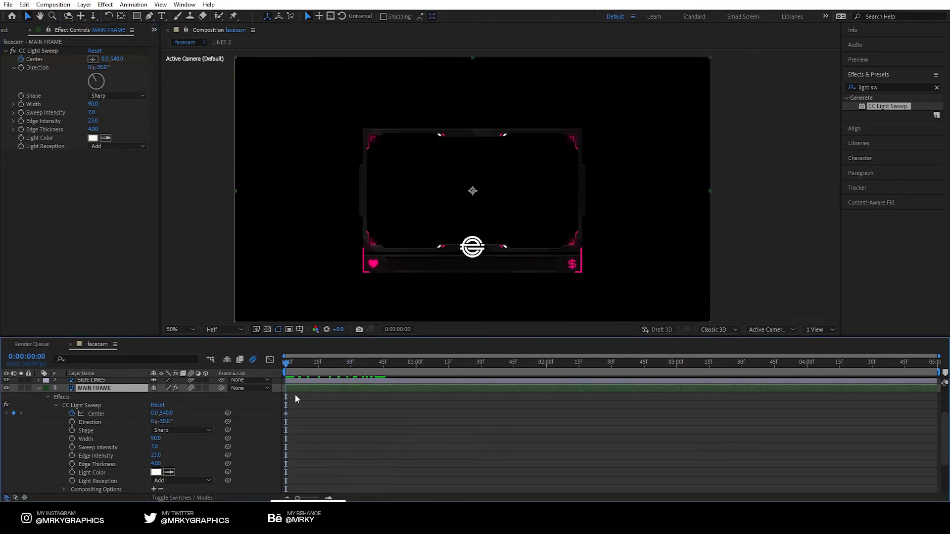
pyautogui.click(96, 408)
pyautogui.moveTo(356, 364); pyautogui.dragTo(383, 363)
pyautogui.moveTo(234, 192); pyautogui.dragTo(702, 194)
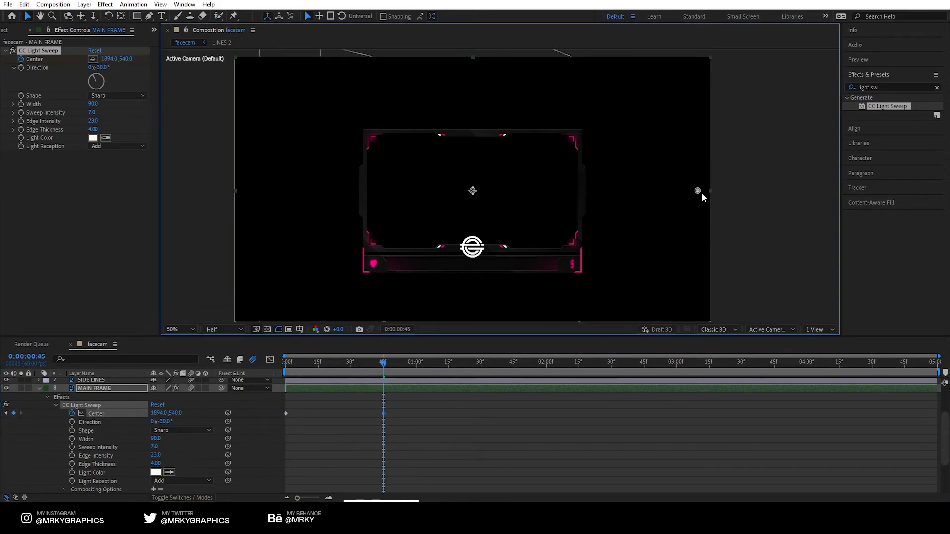
# - Apply Easy Ease to both Center keyframes of the light sweep and collapse the MAIN FRAME layer
pyautogui.moveTo(406, 405); pyautogui.dragTo(281, 430)
pyautogui.press('F9')
pyautogui.click(56, 405)
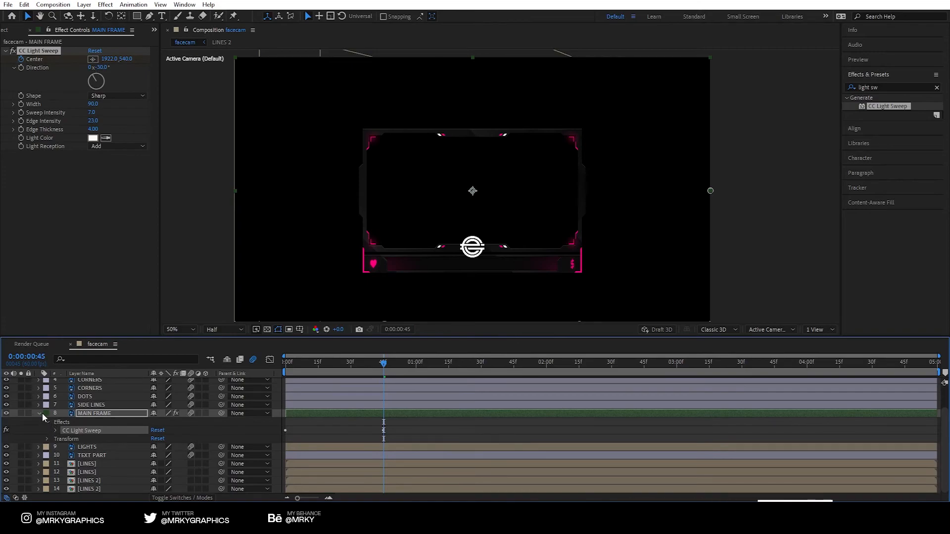
pyautogui.click(40, 414)
# - Enable motion blur on both LINES and both LINES 2 layers
pyautogui.moveTo(192, 488); pyautogui.dragTo(192, 463)
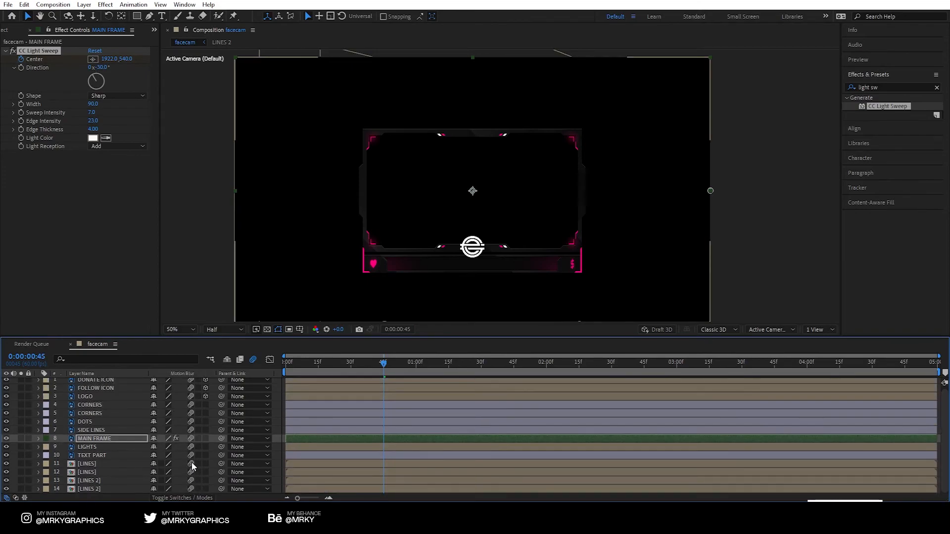
# - Return to the start of the composition and change the MAIN FRAME layer's label color to Sandstone
pyautogui.scroll(1, 187, 461)
pyautogui.click(94, 374)
pyautogui.click(98, 382)
pyautogui.press('Home')
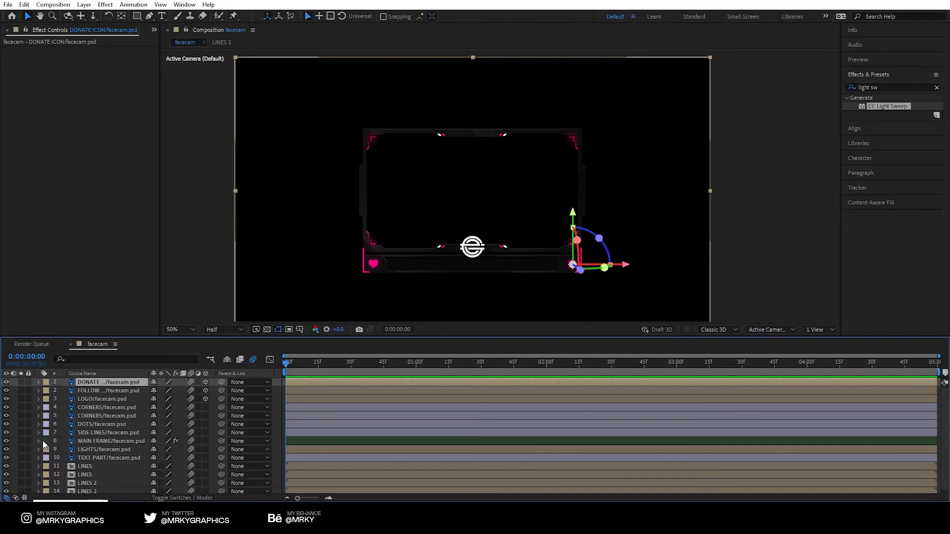
pyautogui.click(100, 442)
pyautogui.click(95, 374)
pyautogui.click(45, 441)
pyautogui.click(59, 428)
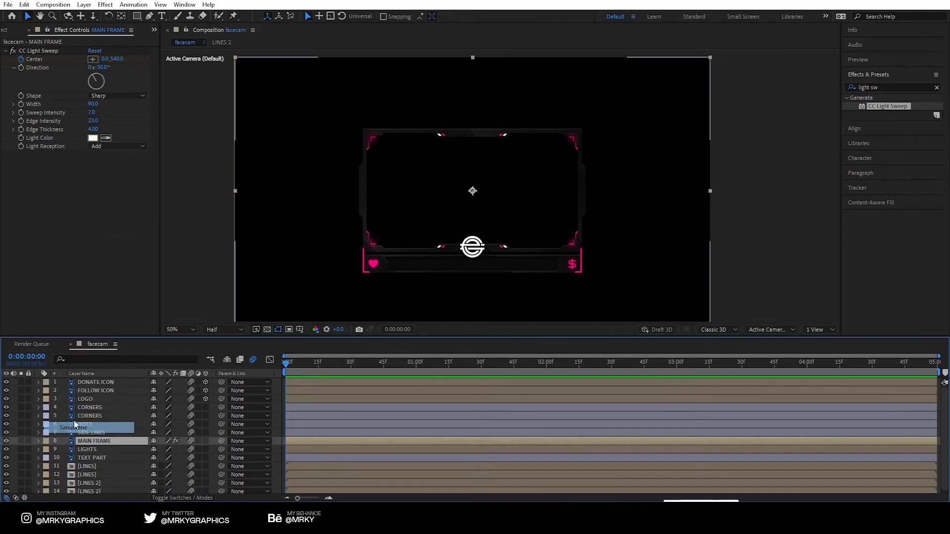
# - Preview the complete facecam animation and save the project
pyautogui.press('space')
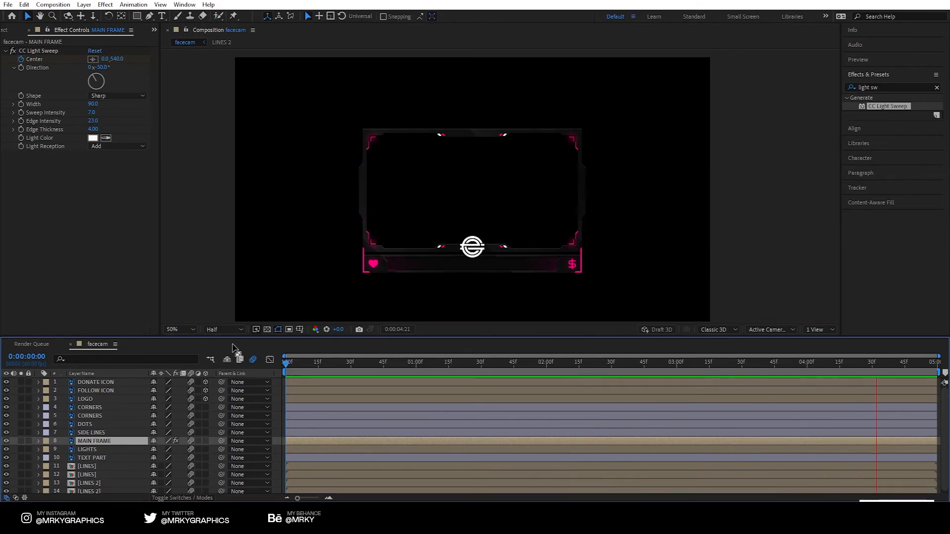
pyautogui.hotkey('ctrl', 's')
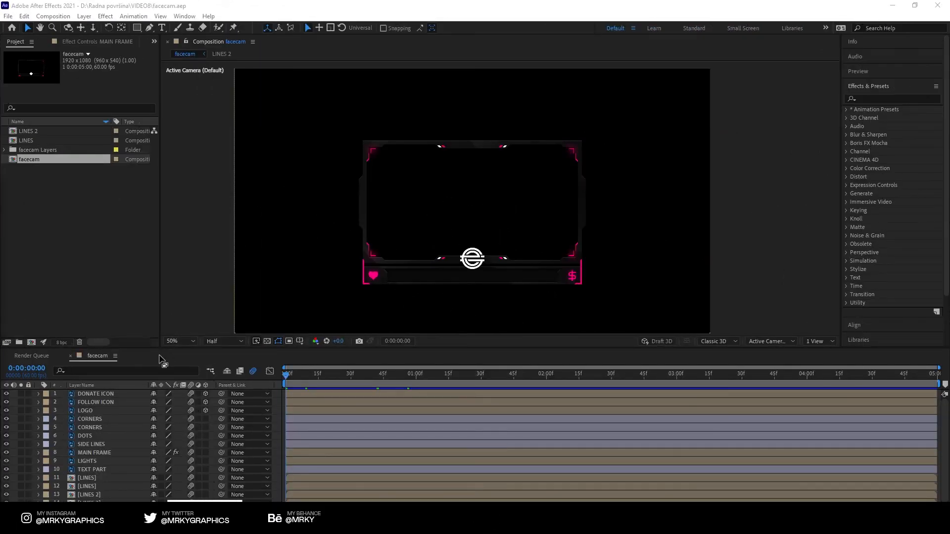
pyautogui.click(159, 359)
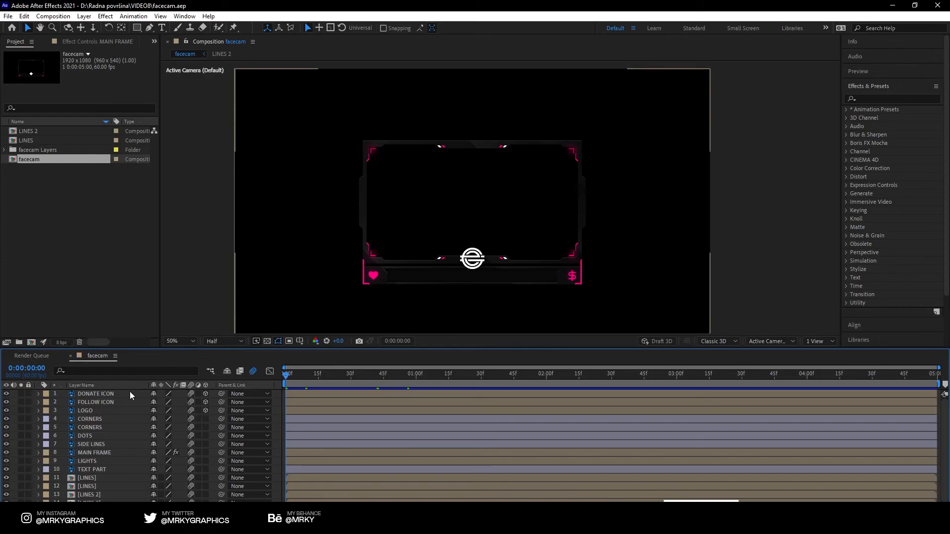
# - Add the facecam composition to the Render Queue
pyautogui.click(53, 16)
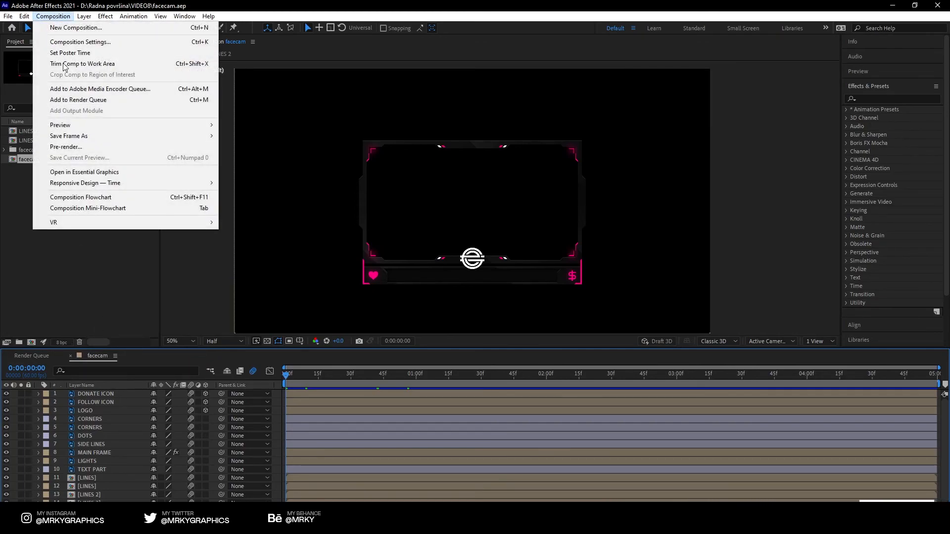
pyautogui.click(70, 101)
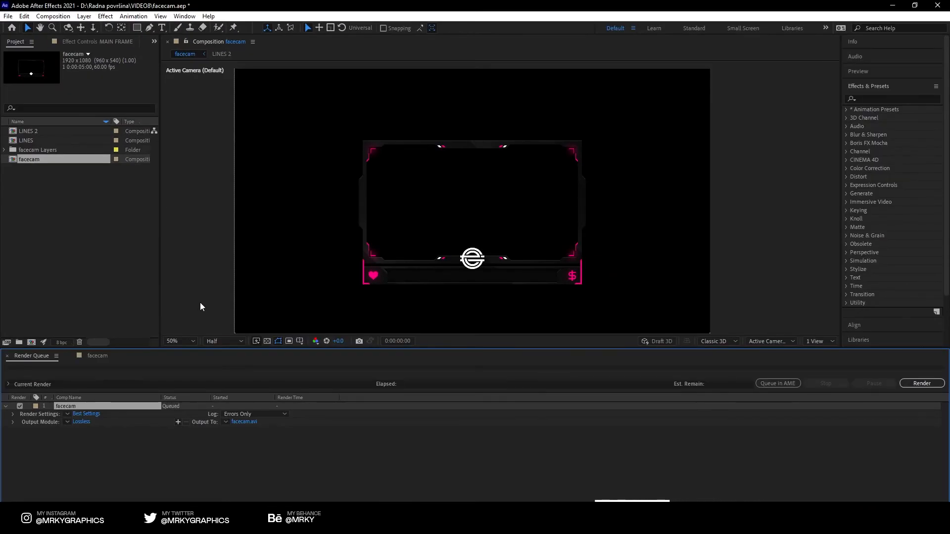
pyautogui.click(115, 372)
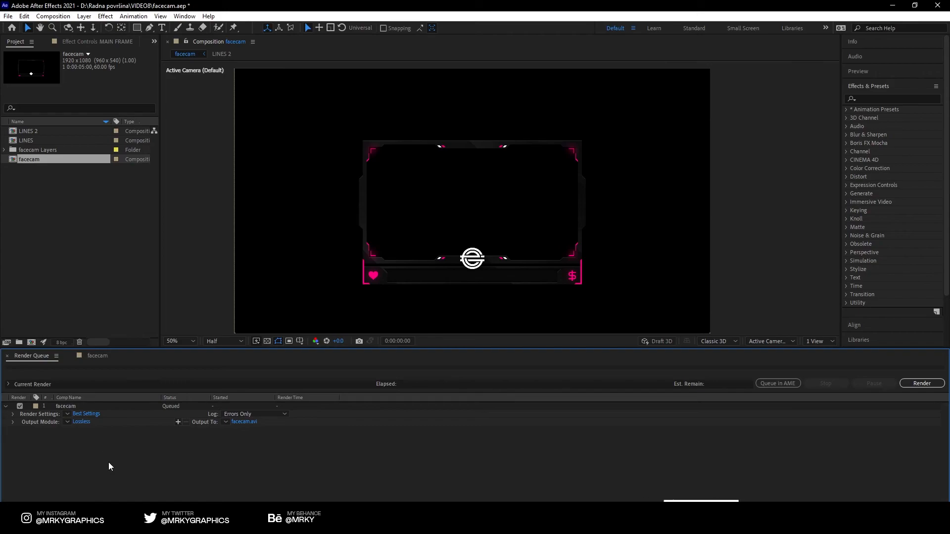
# - Set the queued render's output module to QuickTime format with RGB + Alpha channels
pyautogui.click(82, 422)
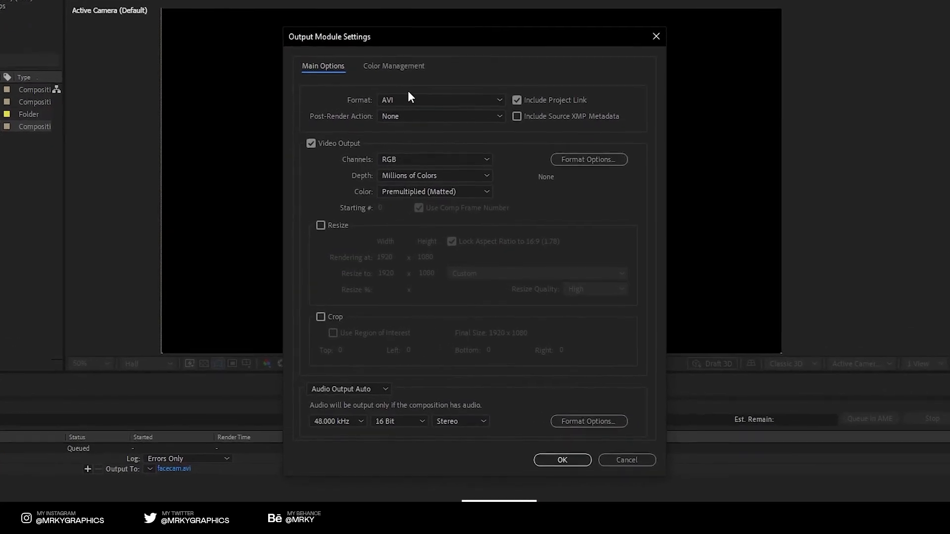
pyautogui.click(407, 98)
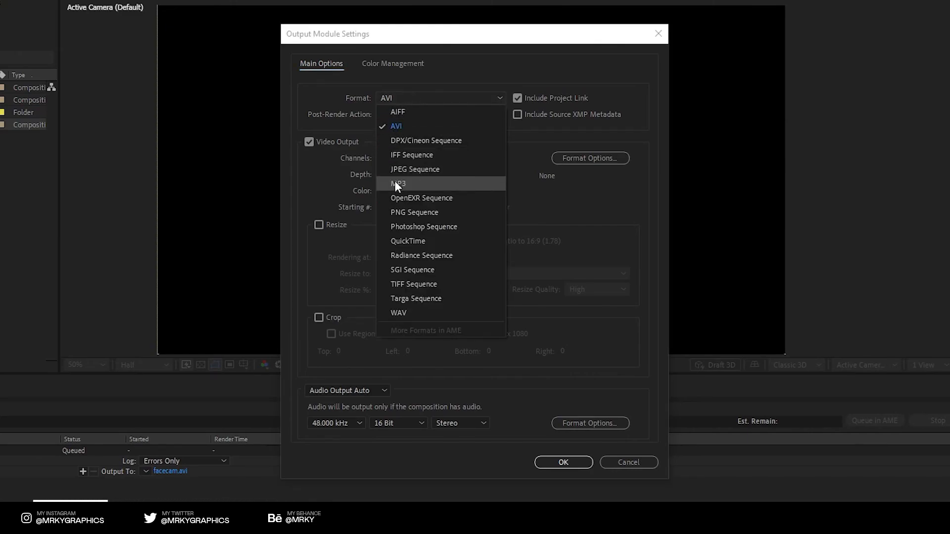
pyautogui.click(398, 240)
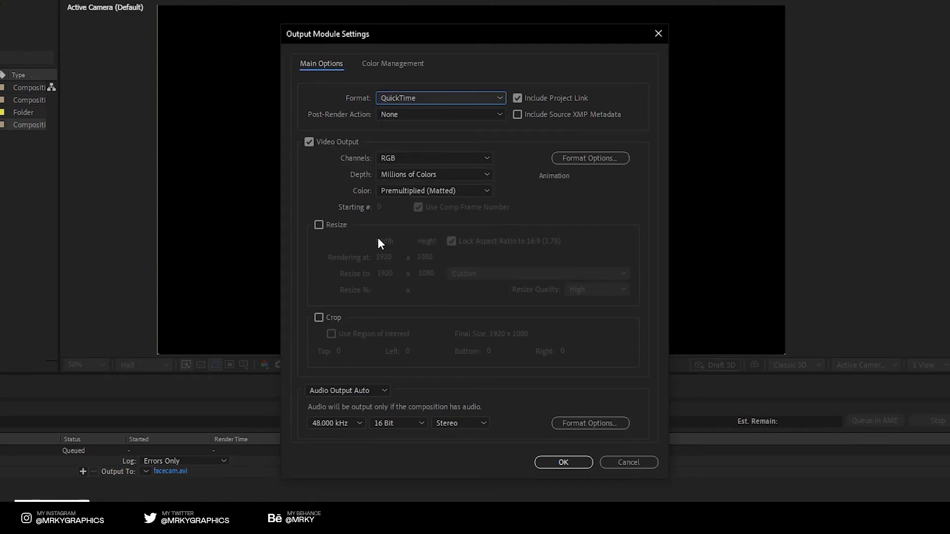
pyautogui.click(394, 160)
pyautogui.click(431, 200)
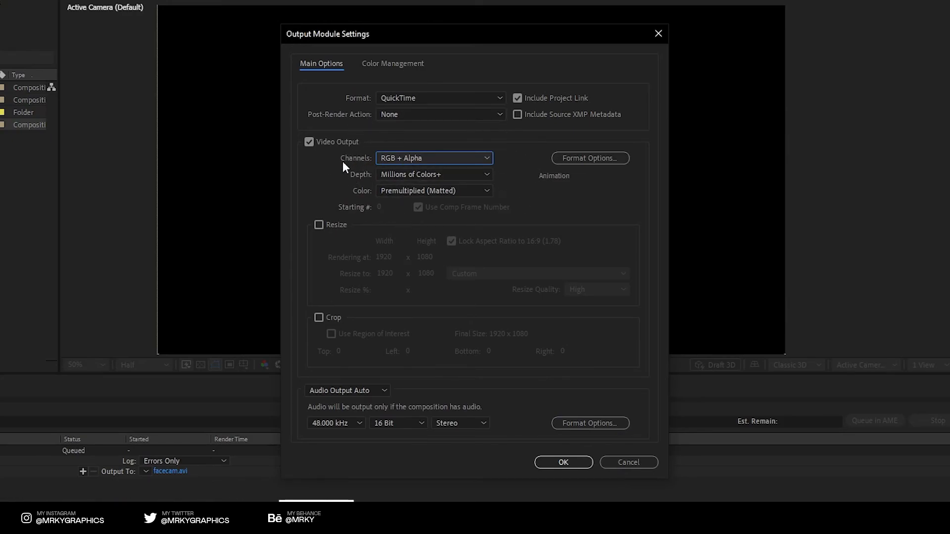
pyautogui.click(564, 462)
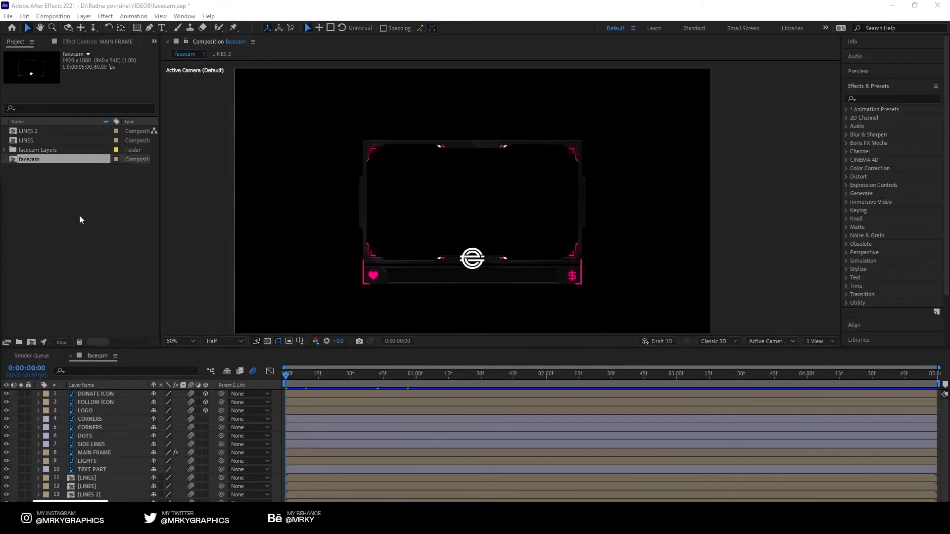
# - Send the facecam composition to the Adobe Media Encoder queue and open its export settings
pyautogui.click(41, 16)
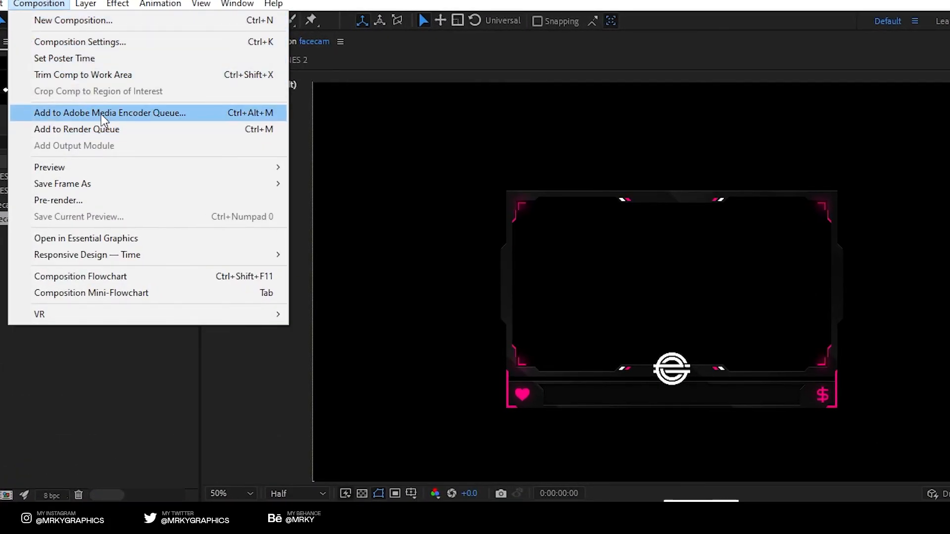
pyautogui.click(101, 114)
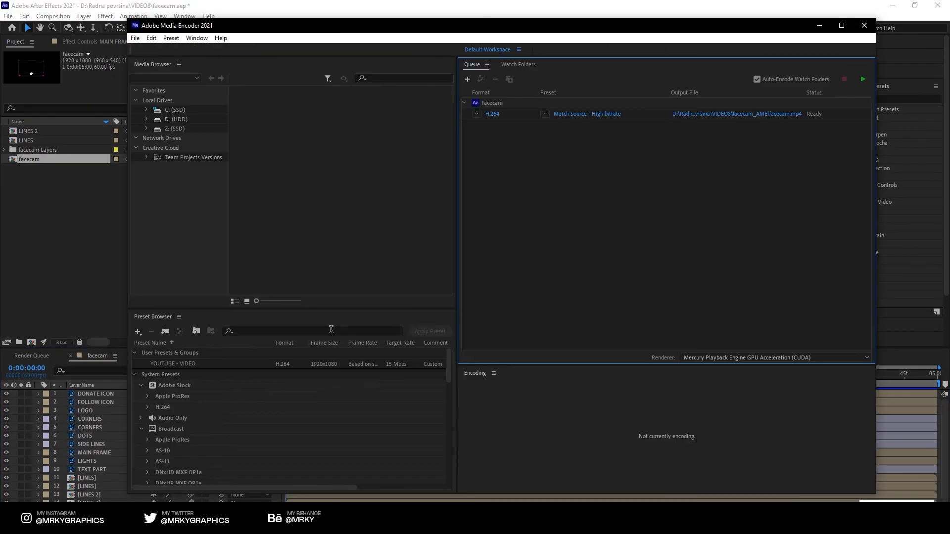
pyautogui.click(488, 107)
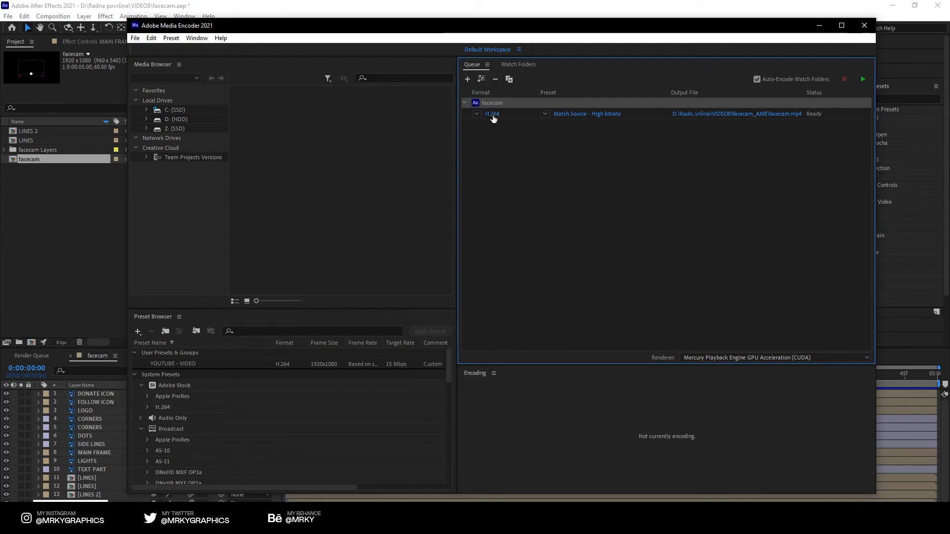
pyautogui.click(492, 115)
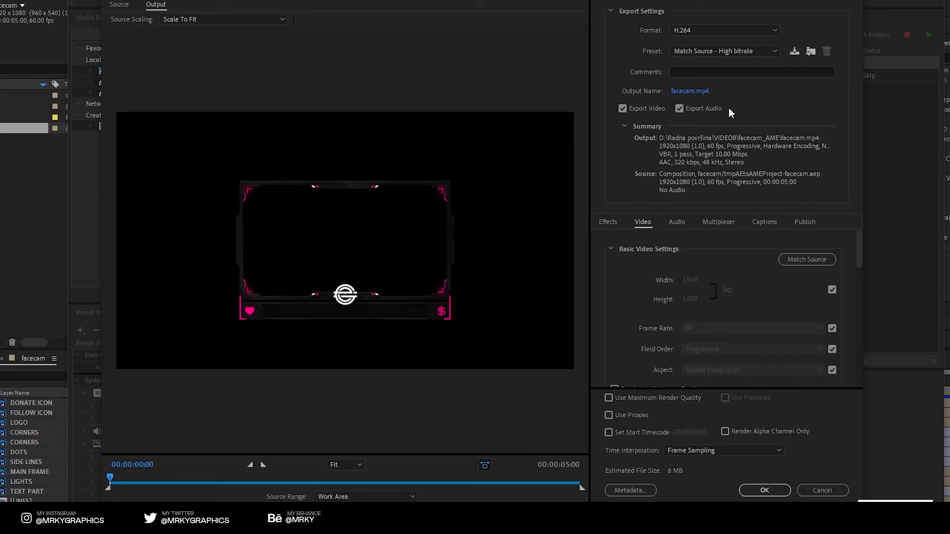
# - Set the export to WebM without audio, enabling Use Maximum Render Quality and Include Alpha Channel, and accept the settings
pyautogui.click(711, 31)
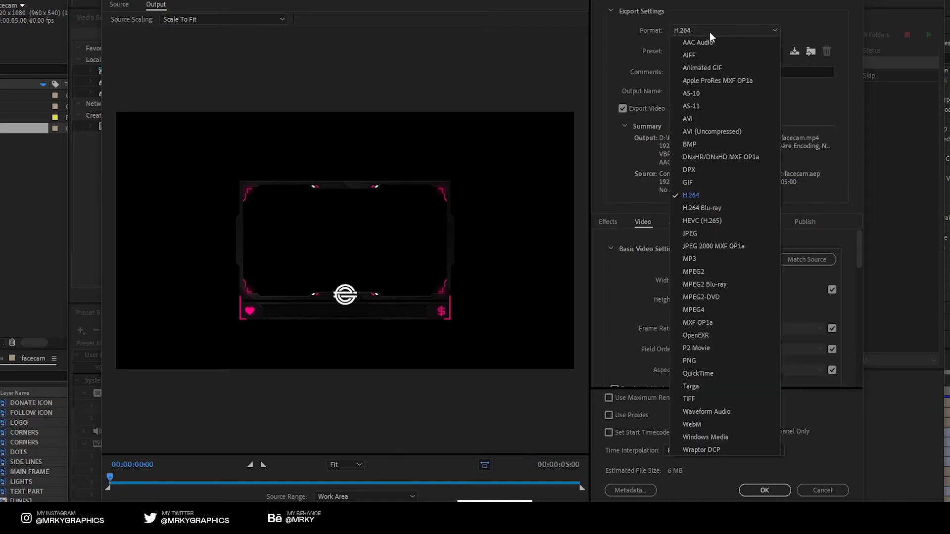
pyautogui.click(709, 425)
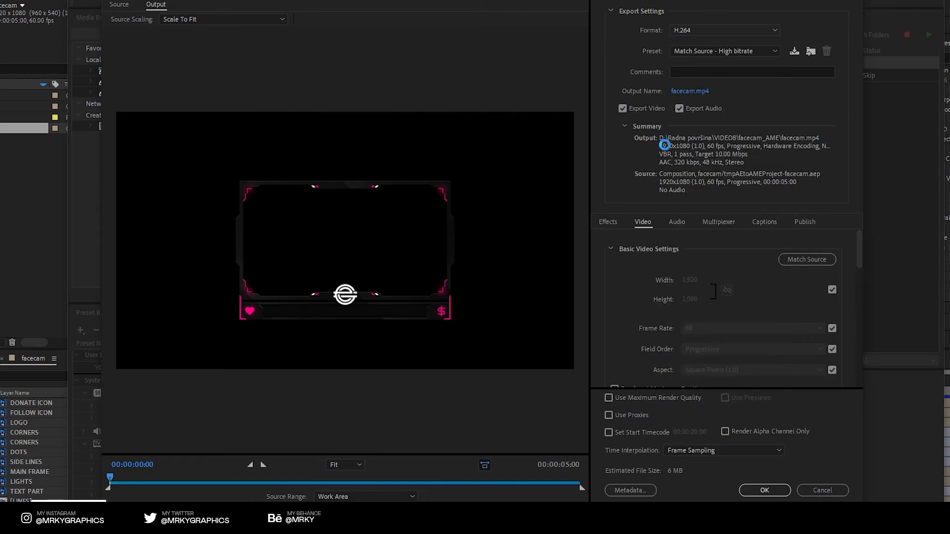
pyautogui.click(680, 109)
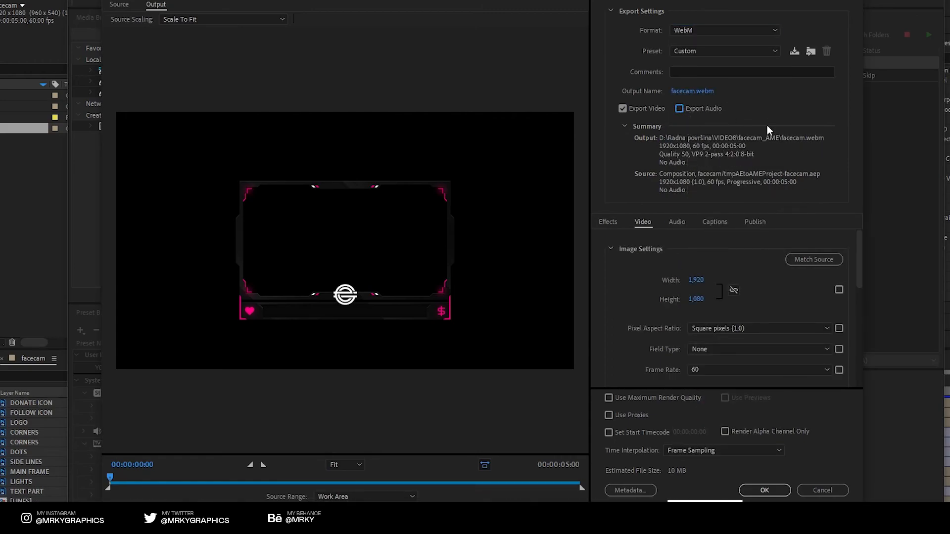
pyautogui.click(608, 398)
pyautogui.moveTo(859, 248); pyautogui.dragTo(853, 346)
pyautogui.click(614, 291)
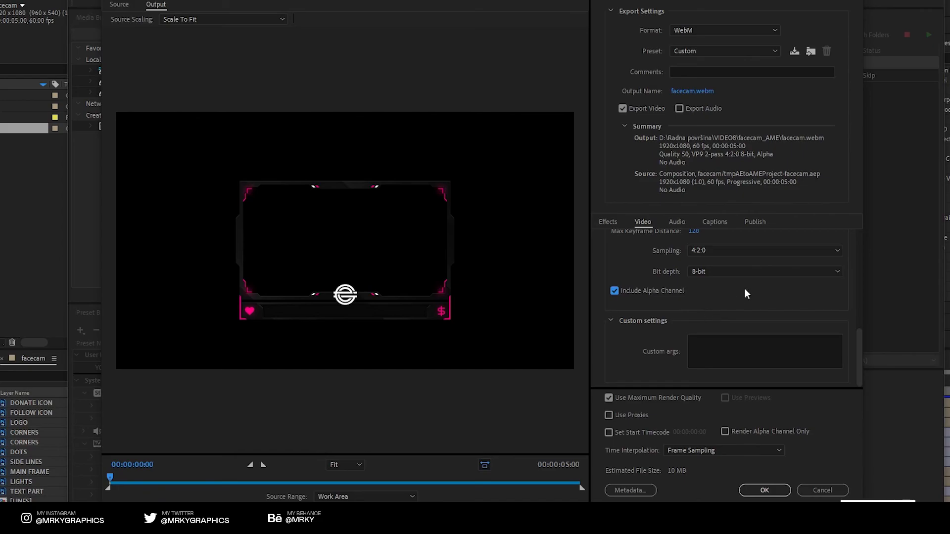
pyautogui.click(765, 489)
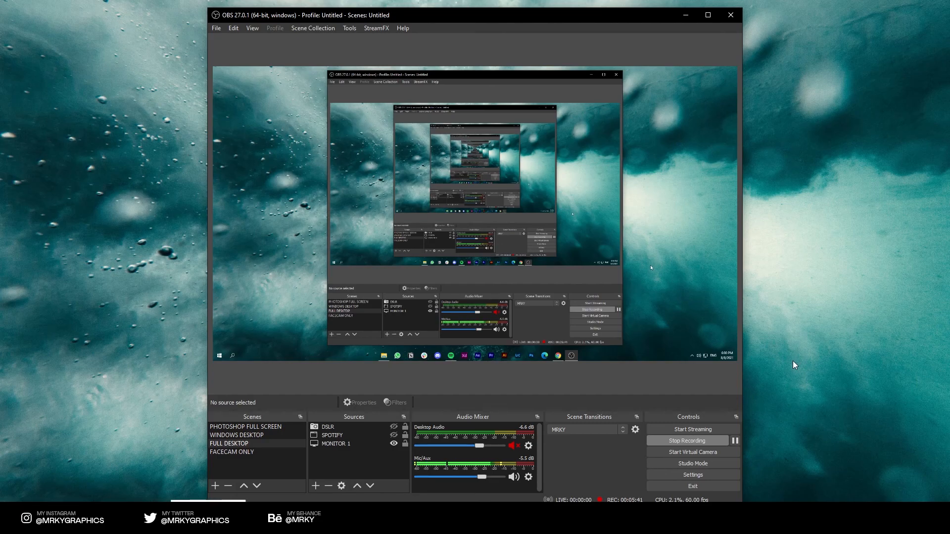
# - Switch to OBS and add a new Media Source named WEBCAM OVERLAY to the FULL DESKTOP scene
pyautogui.click(316, 486)
pyautogui.click(346, 385)
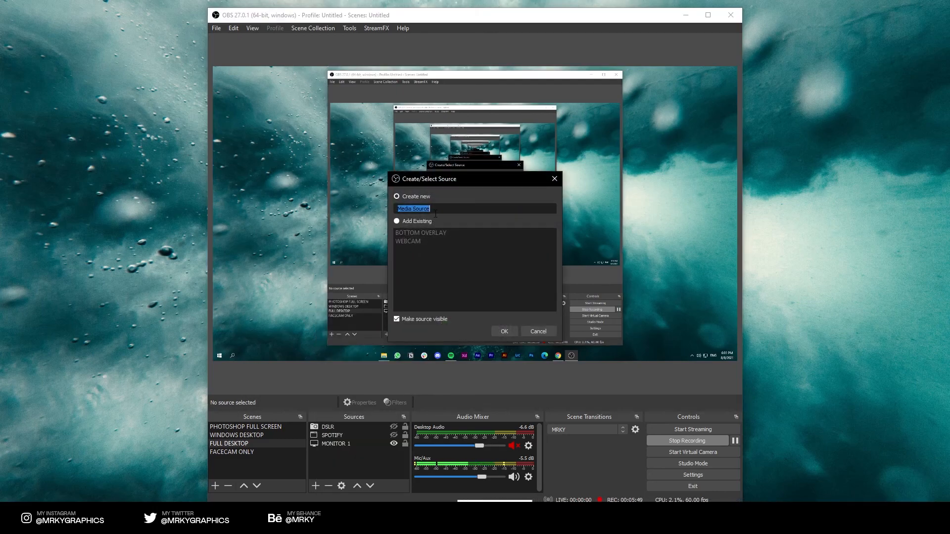
pyautogui.write('WEBCAM OVERLAY')
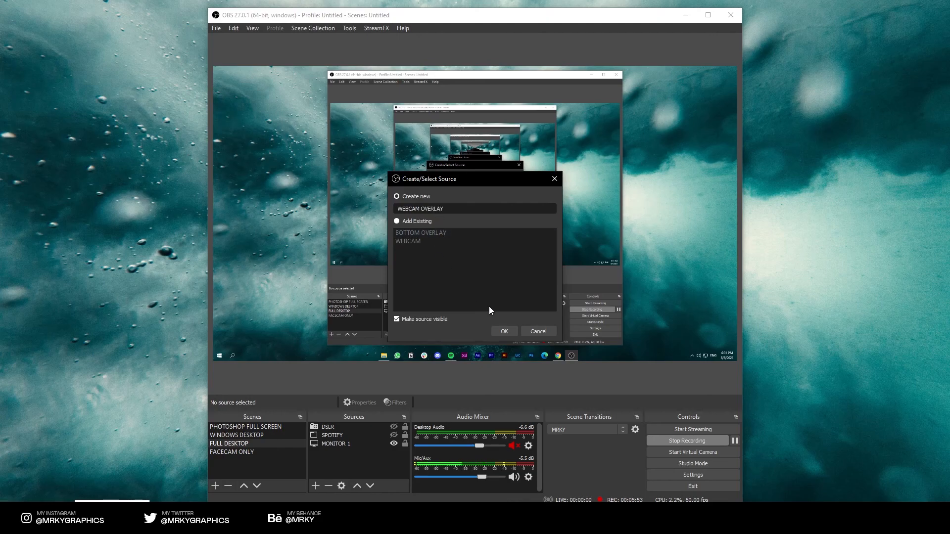
pyautogui.click(503, 331)
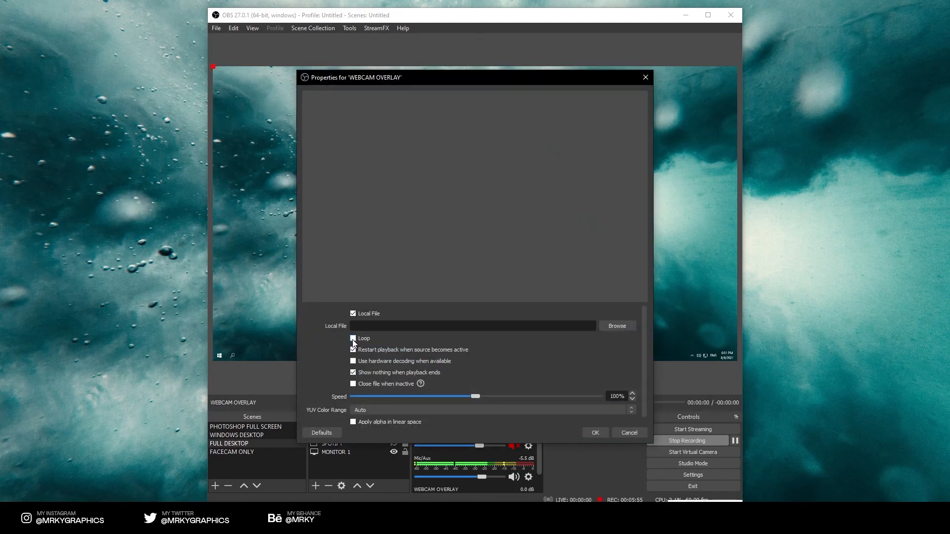
# - Load facecam.webm from the VIDEO8 folder as the WEBCAM OVERLAY source's local file and enable Loop
pyautogui.click(617, 328)
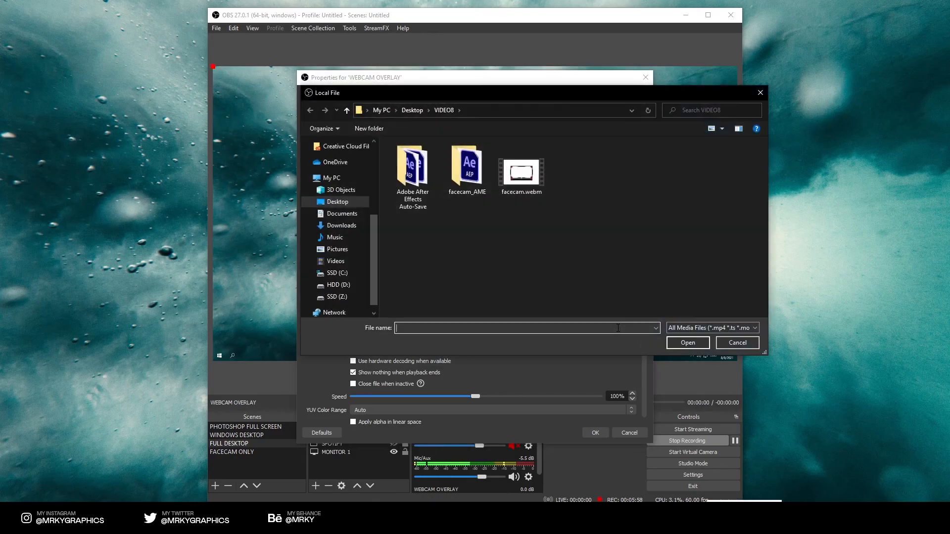
pyautogui.doubleClick(520, 173)
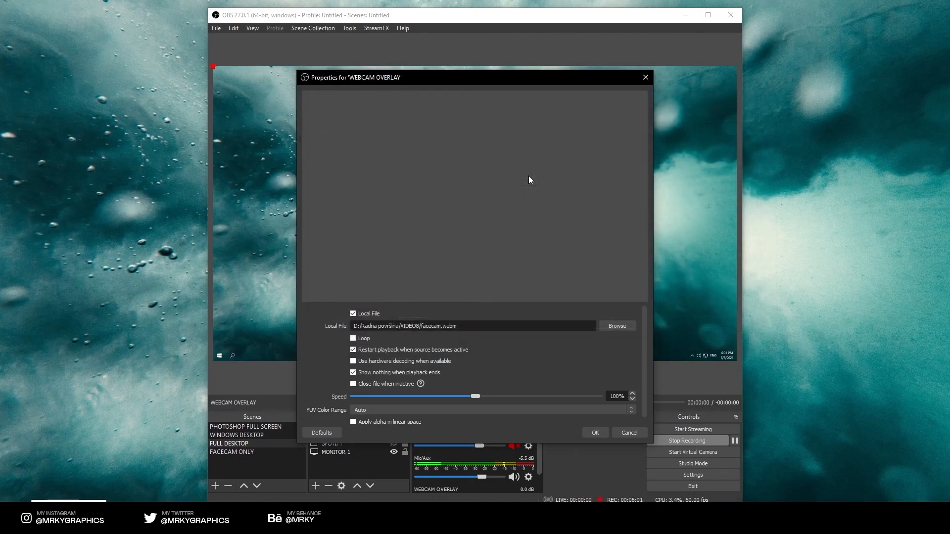
pyautogui.click(352, 340)
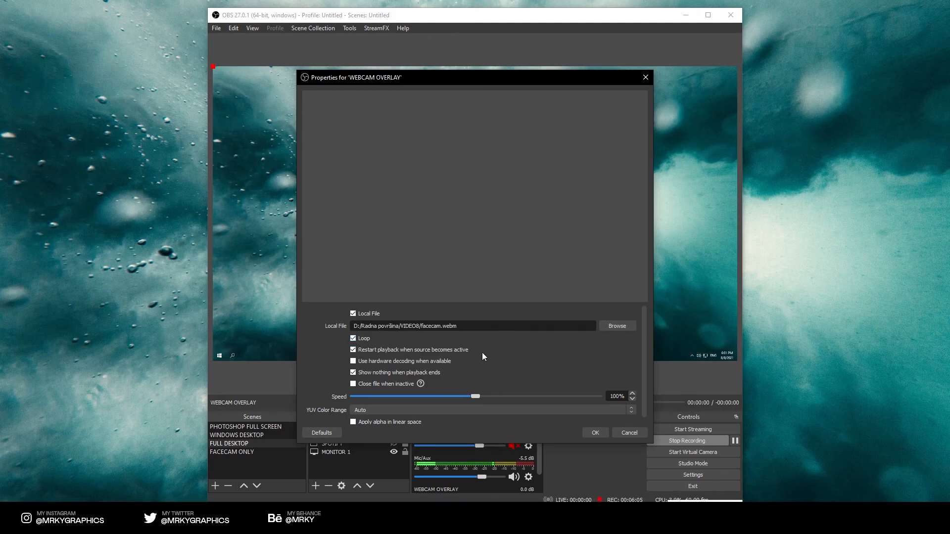
pyautogui.scroll(-1, 492, 354)
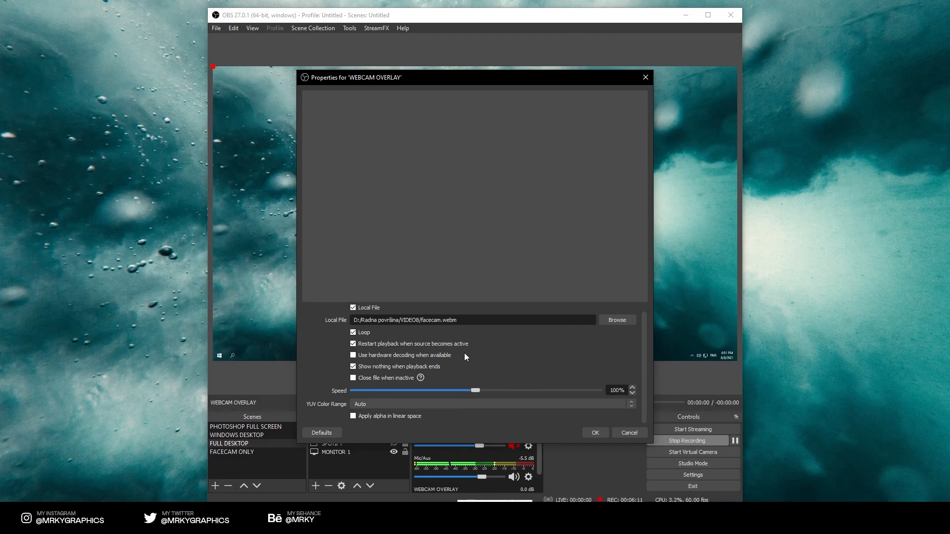
pyautogui.scroll(1, 536, 355)
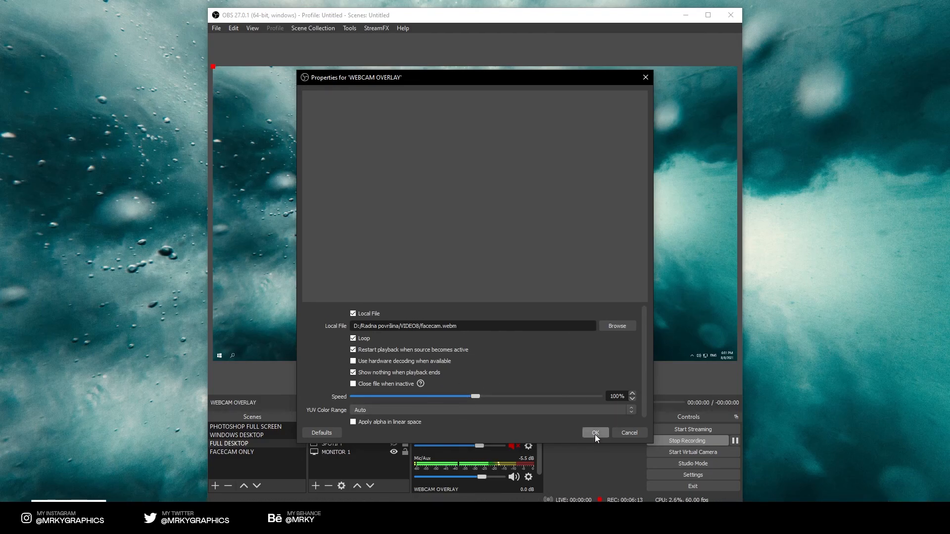
pyautogui.click(595, 434)
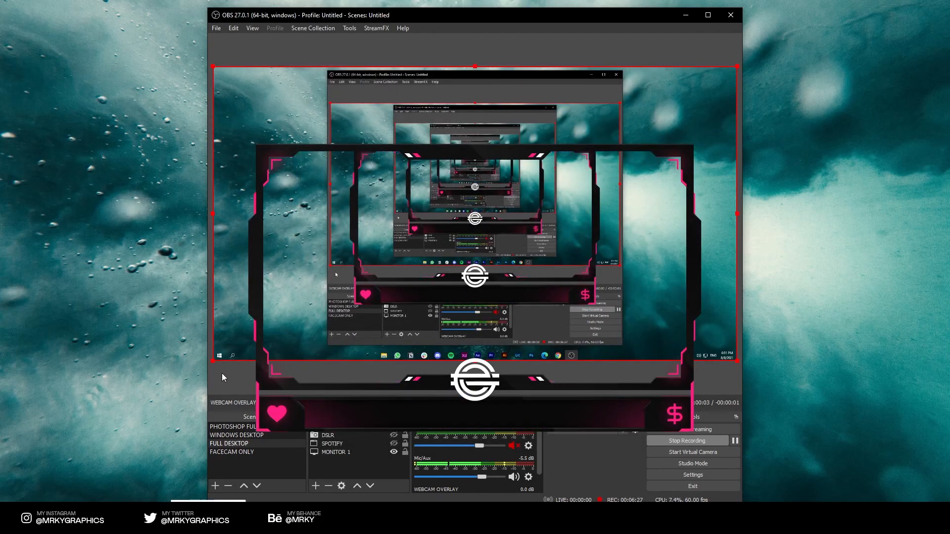
# - Scale the webcam overlay down to a little over half the canvas width and move it toward the canvas's right edge
pyautogui.moveTo(213, 362); pyautogui.dragTo(459, 232)
pyautogui.moveTo(631, 174); pyautogui.dragTo(694, 237)
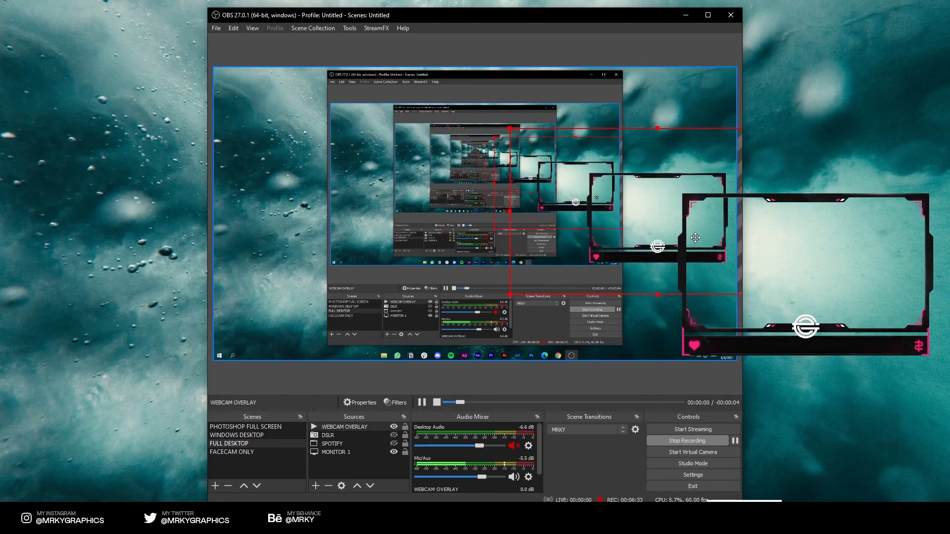
pyautogui.click(657, 317)
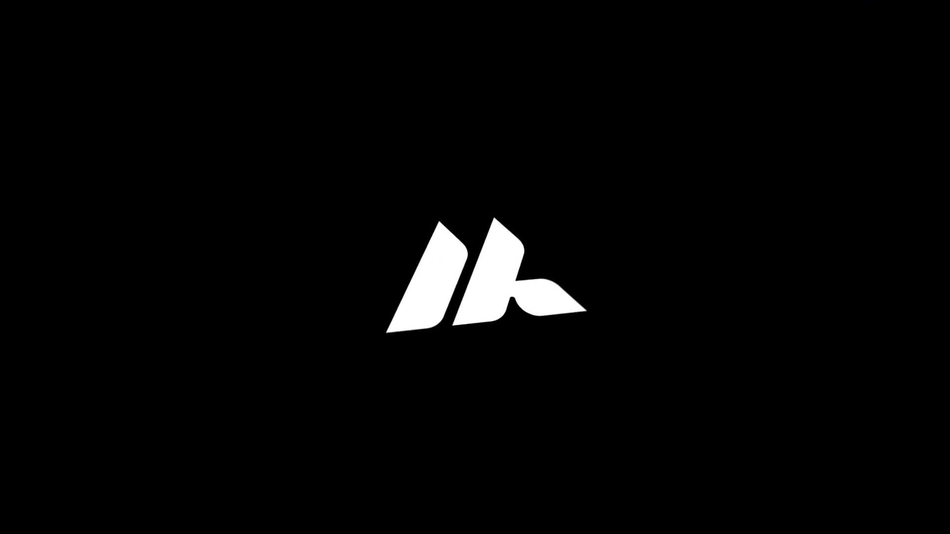